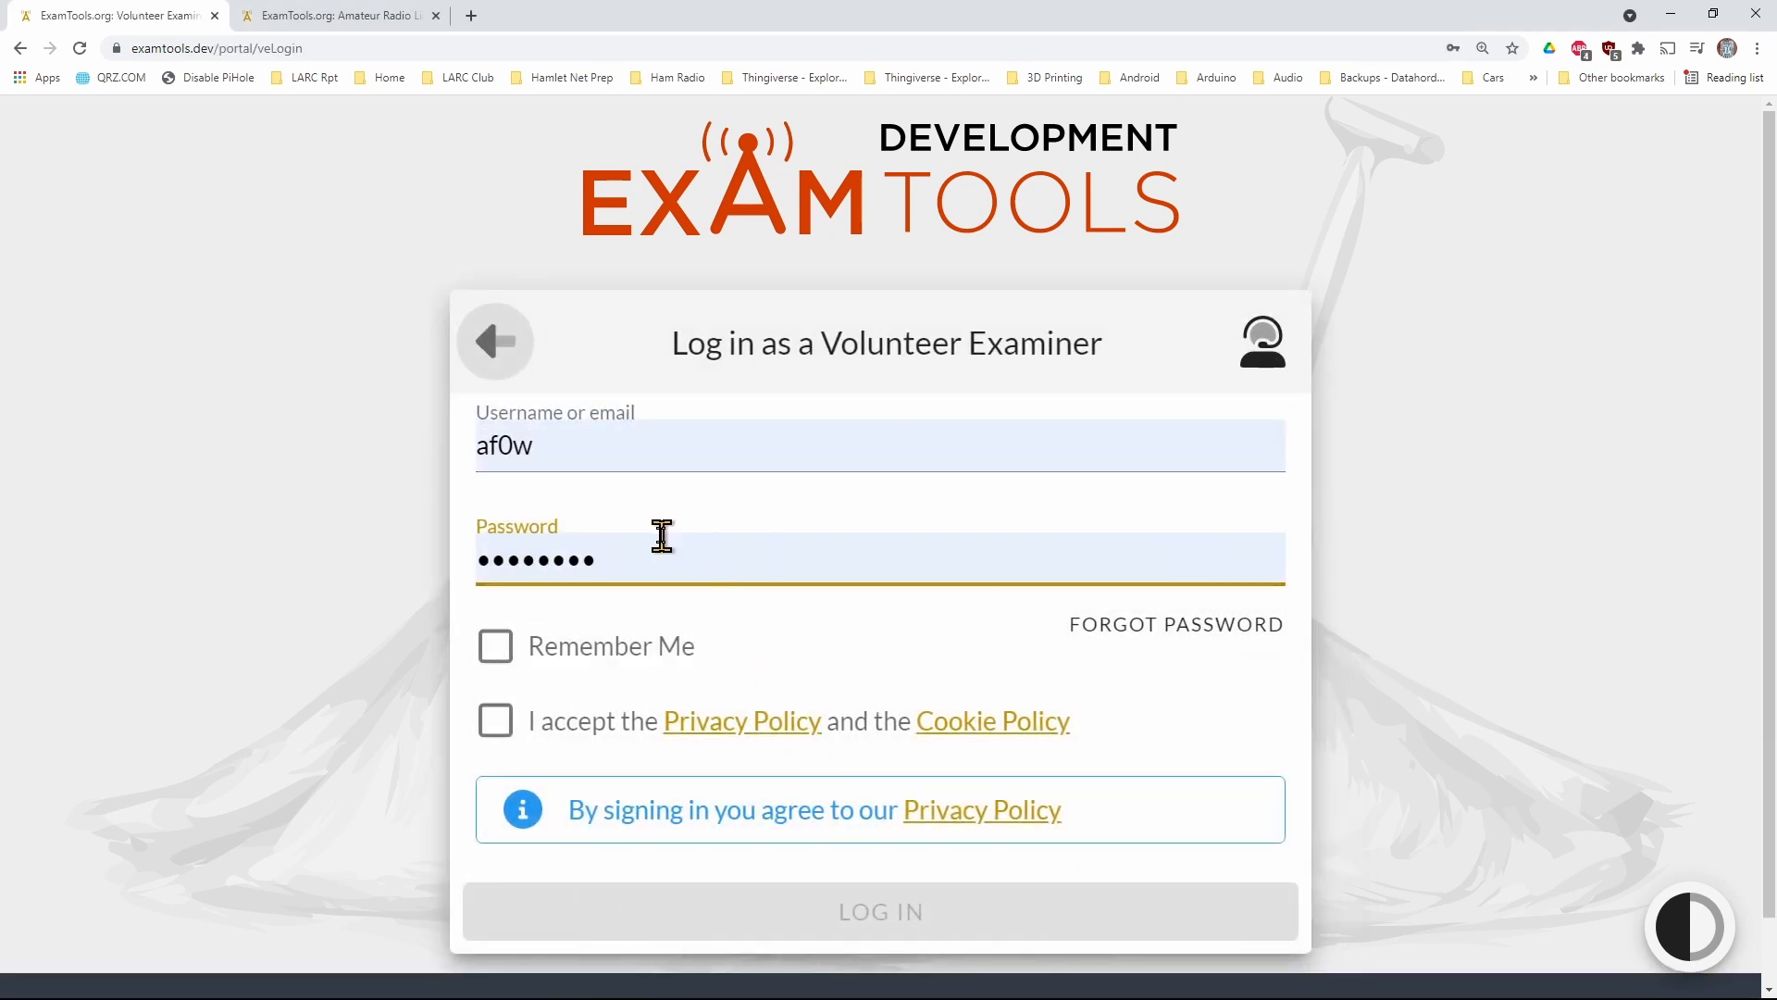
Log in as a Volunteer Examiner with Remember Me enabled and the privacy and cookie policies accepted, and stay on the session list
left_click(495, 651)
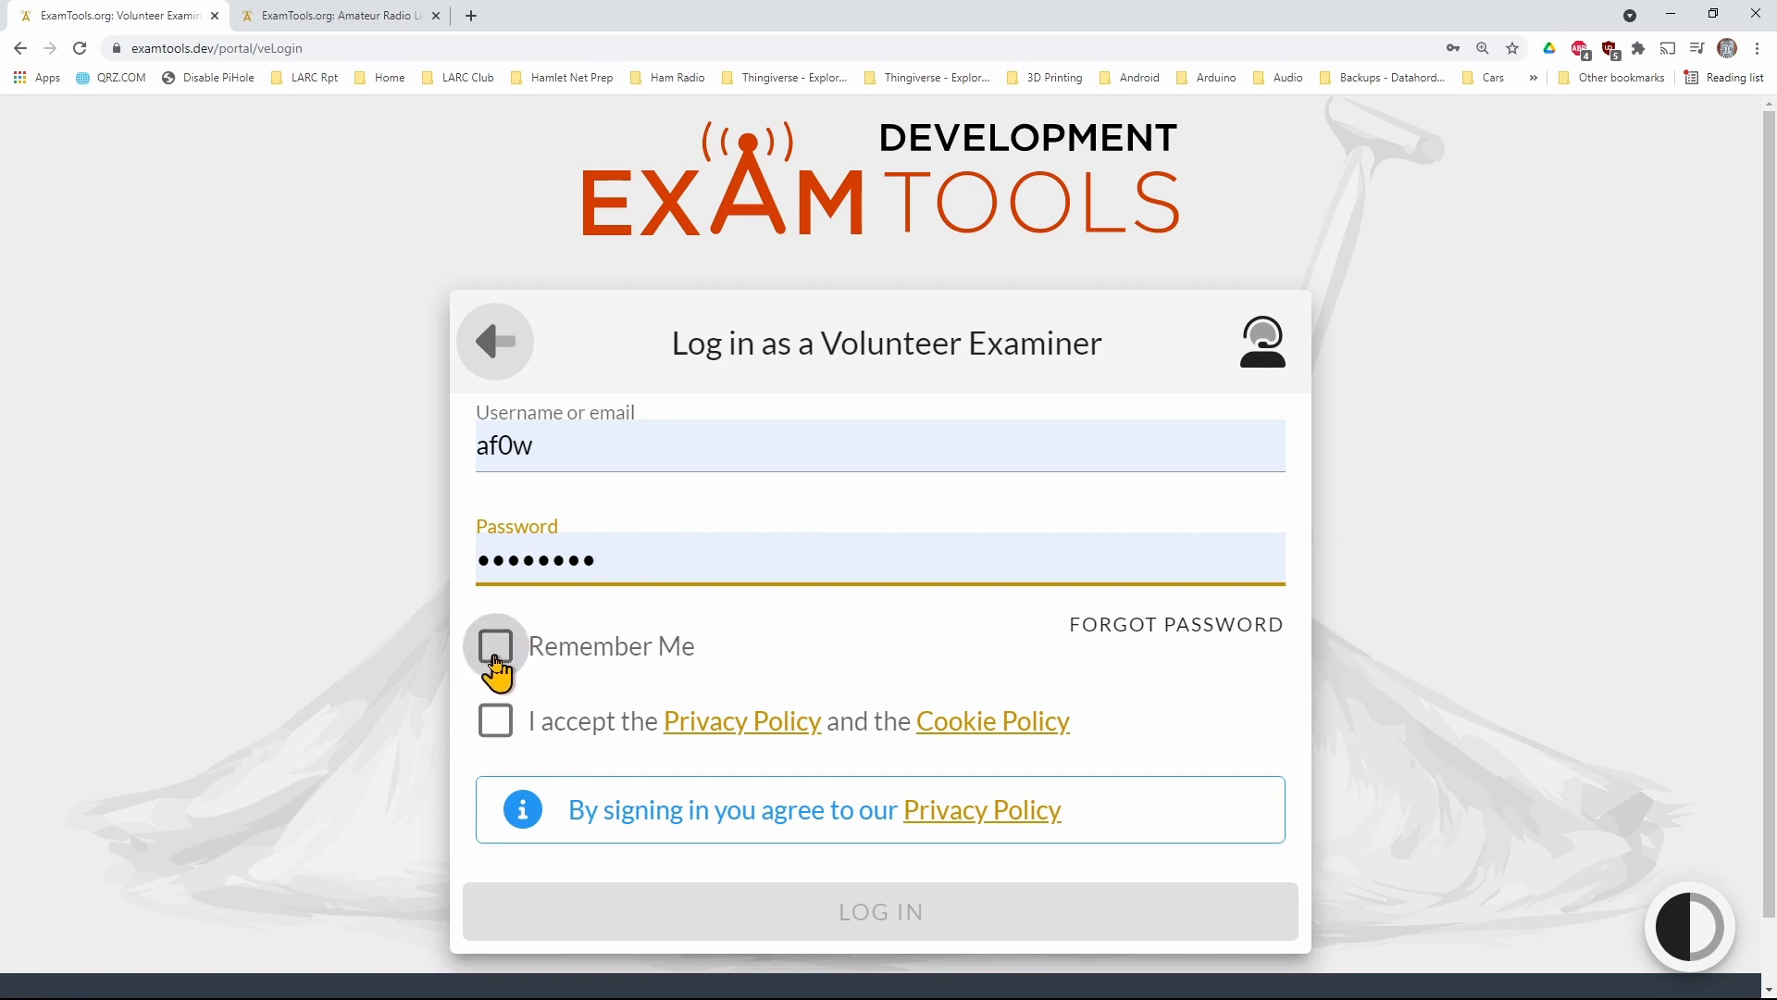
left_click(494, 724)
left_click(880, 929)
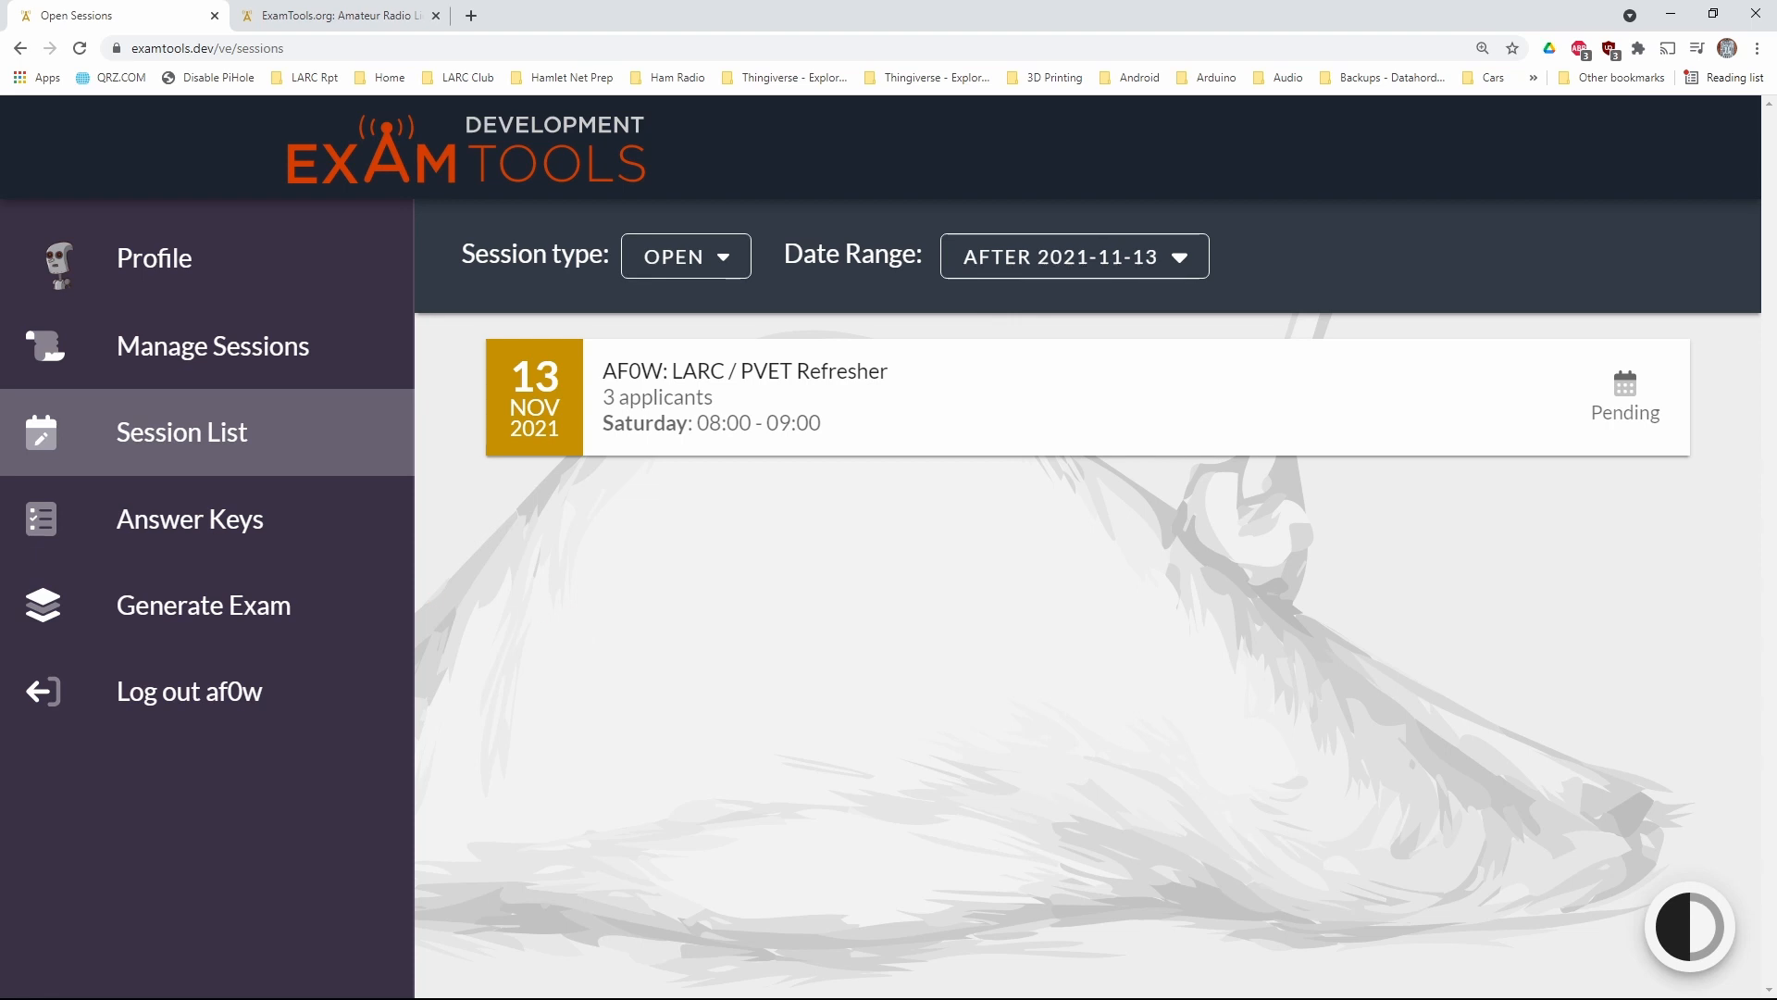
key("alt+Tab")
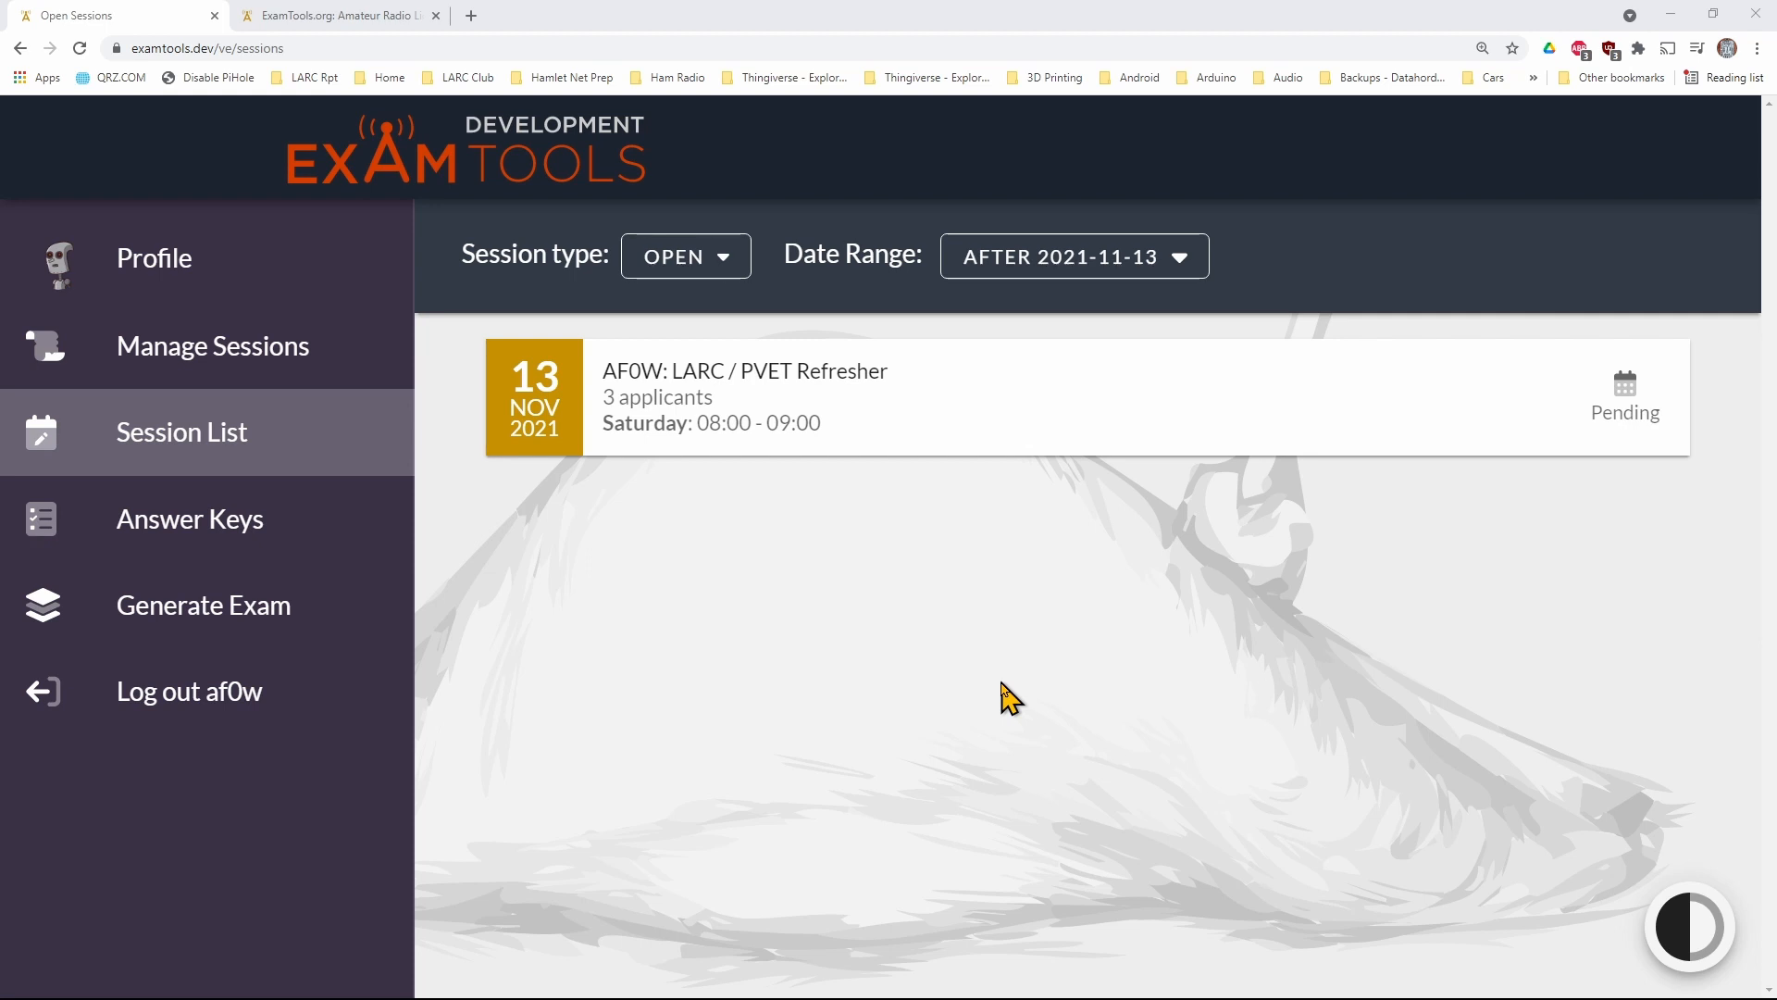
left_click(211, 435)
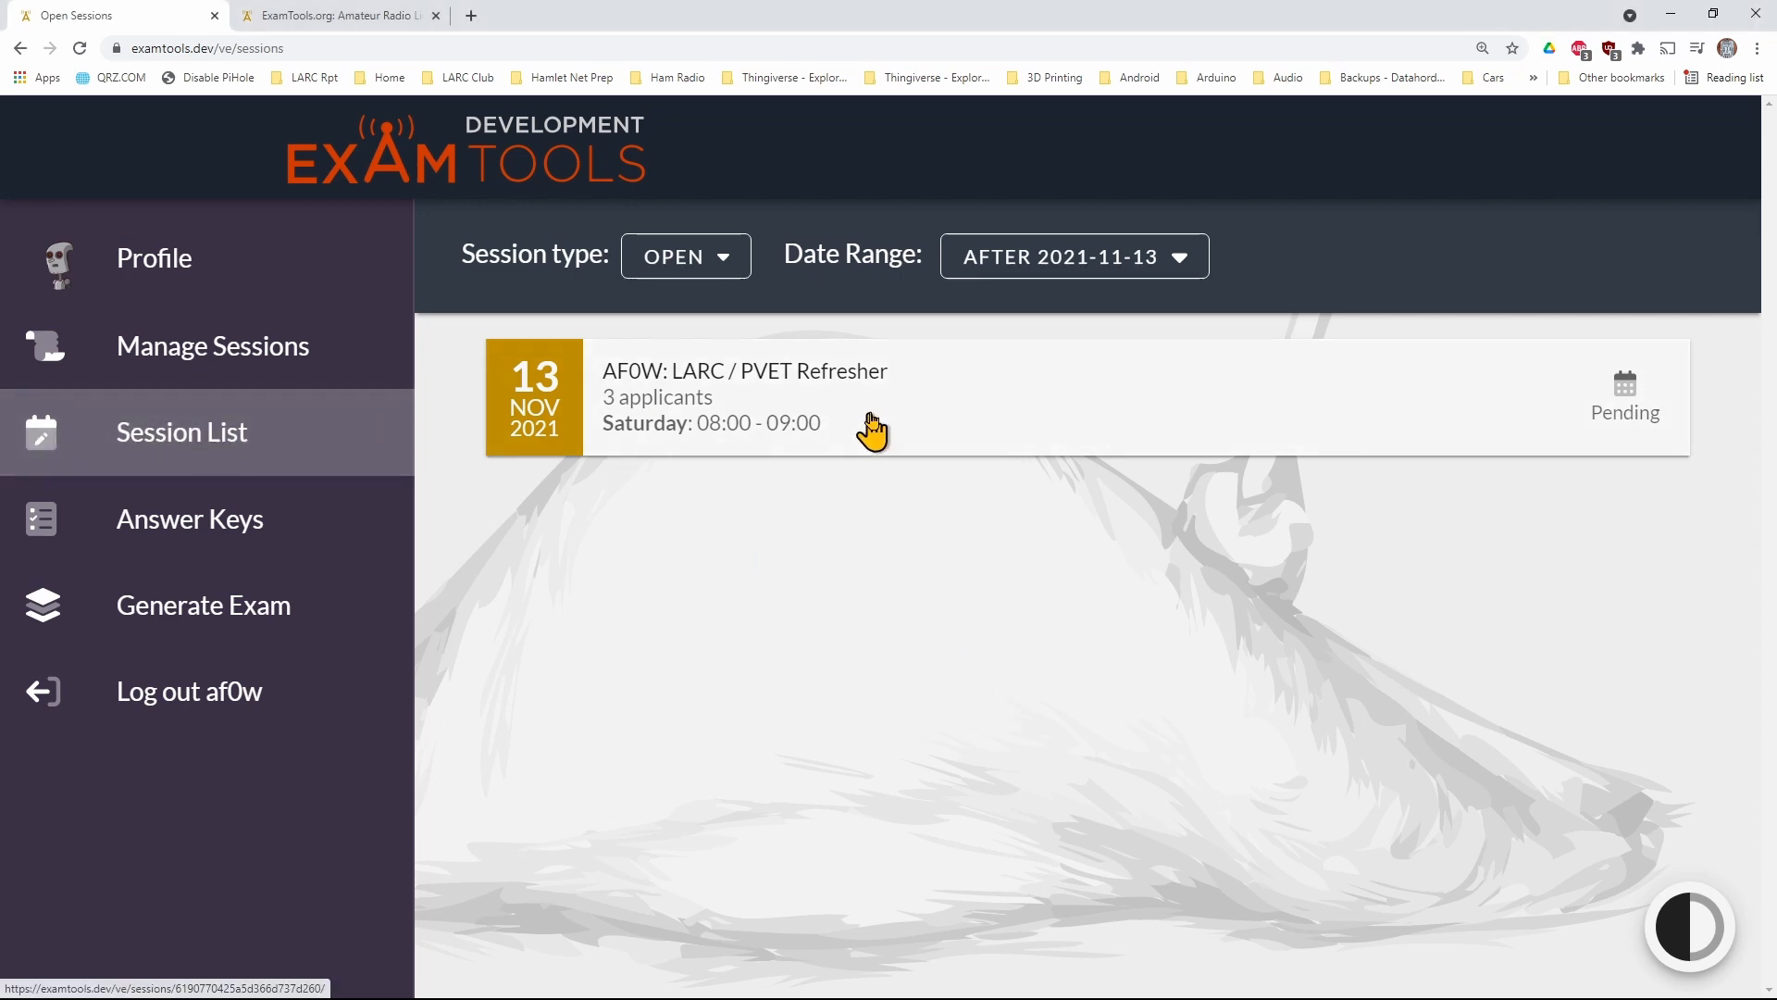
Narrow the browser window to inspect the collapsed navigation menu, and maximize the window again
left_click(1713, 13)
left_click_drag(1726, 270, 741, 292)
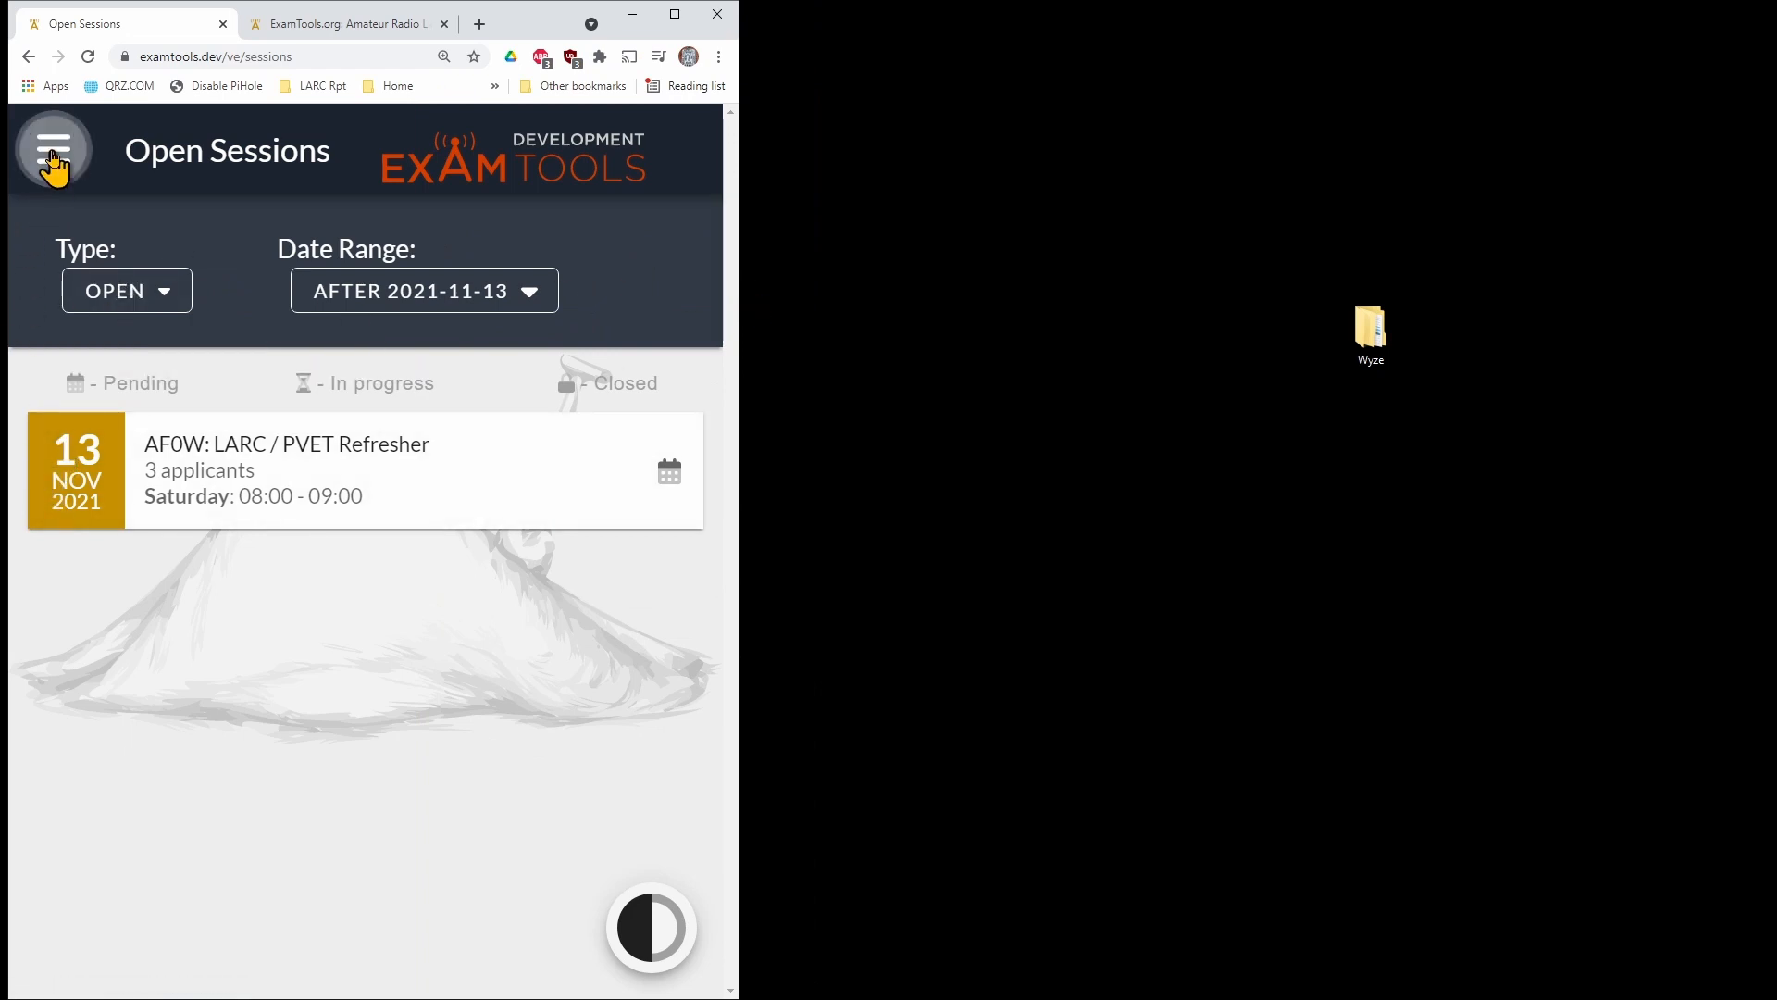
left_click(54, 160)
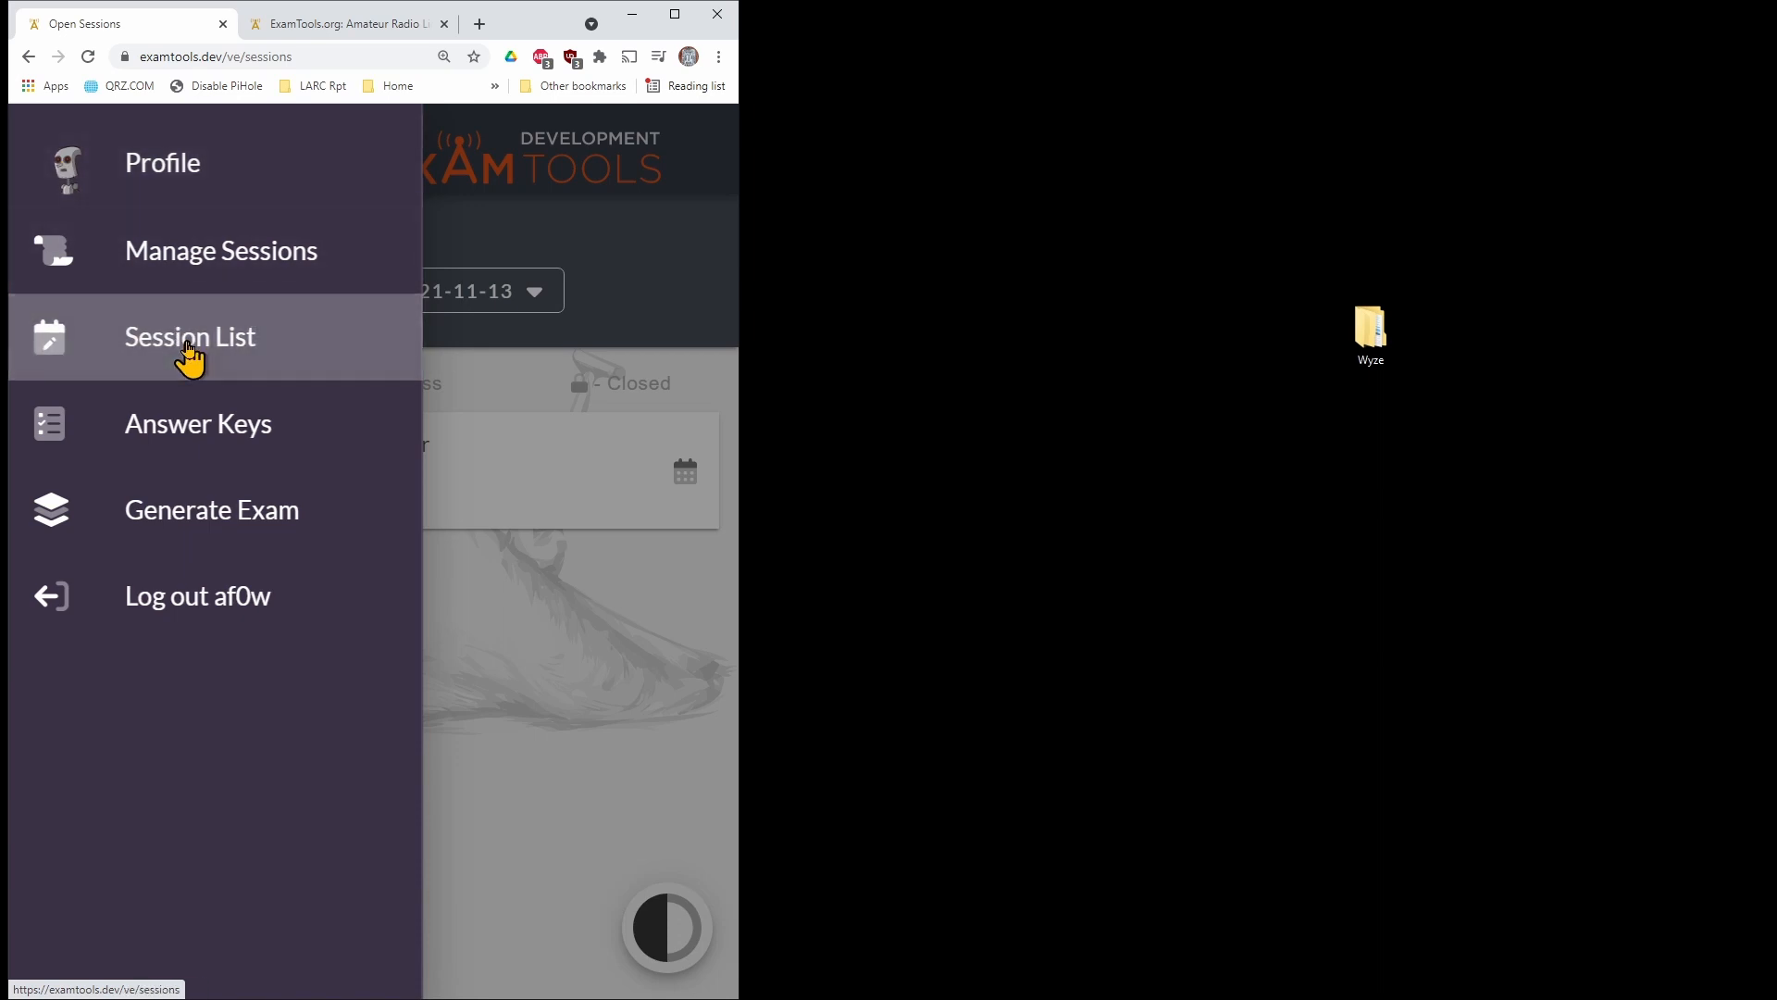
left_click(674, 13)
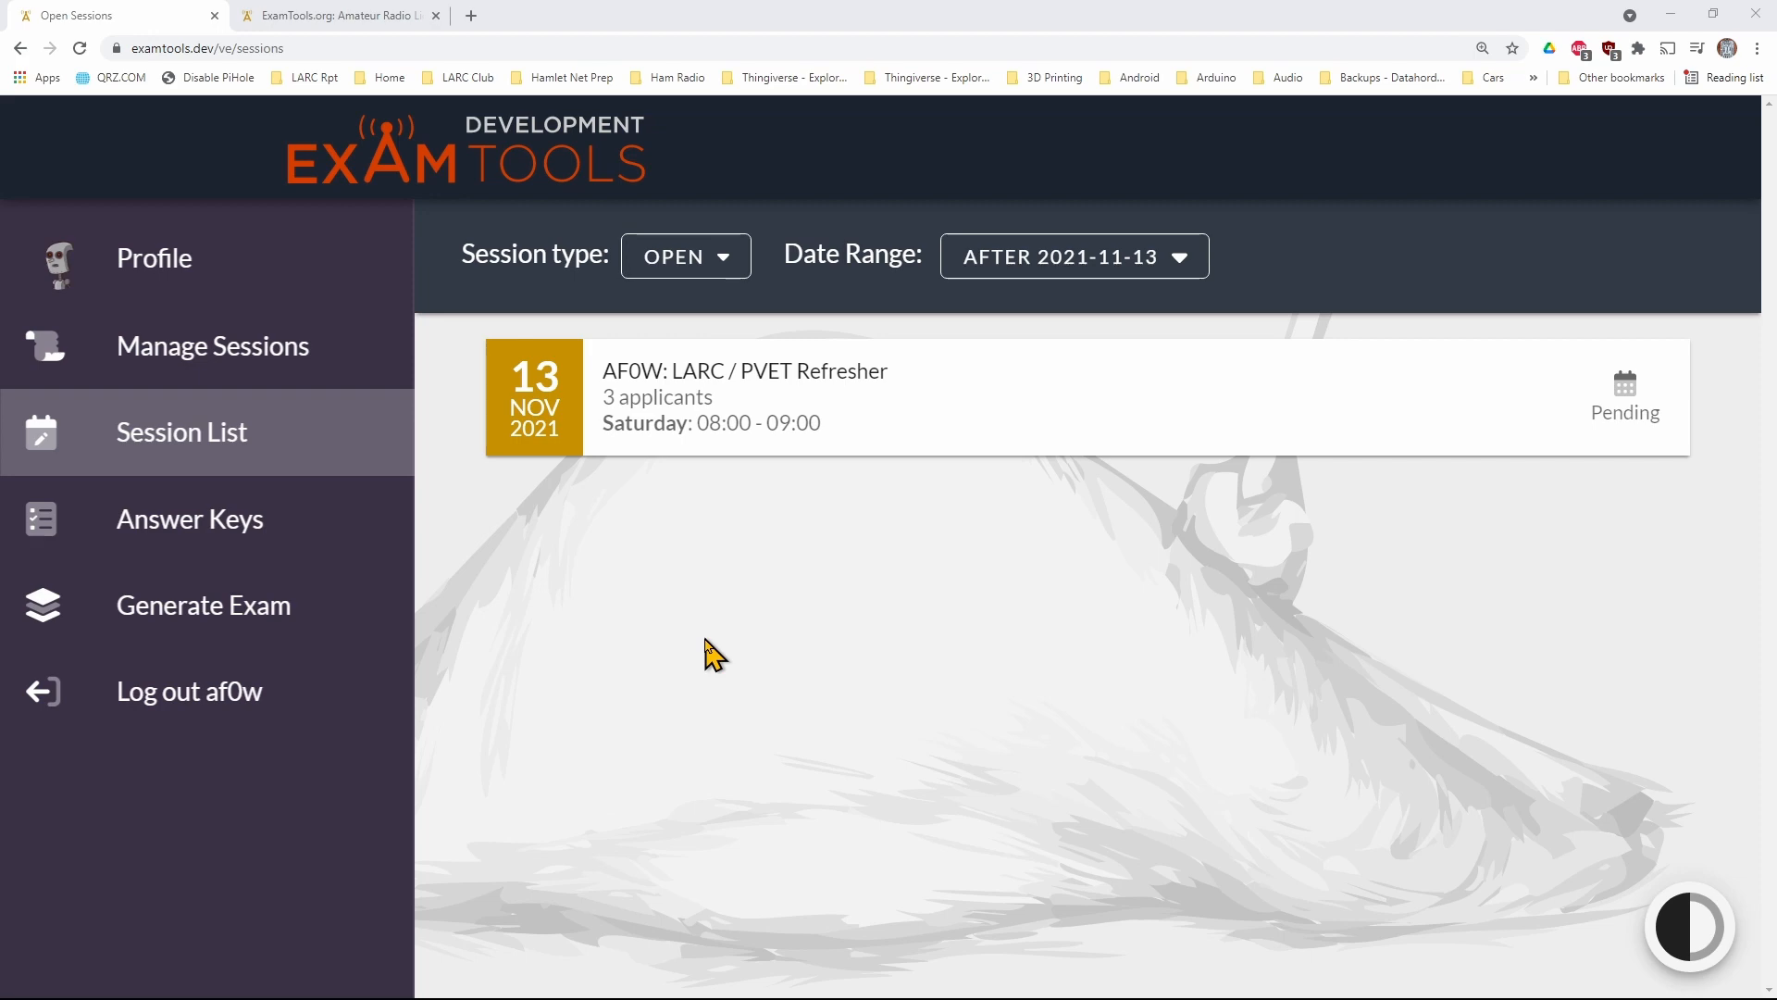
Open the 13 November 2021 LARC / PVET Refresher session and assign the logged-in examiner to the second unassigned applicant
left_click(746, 424)
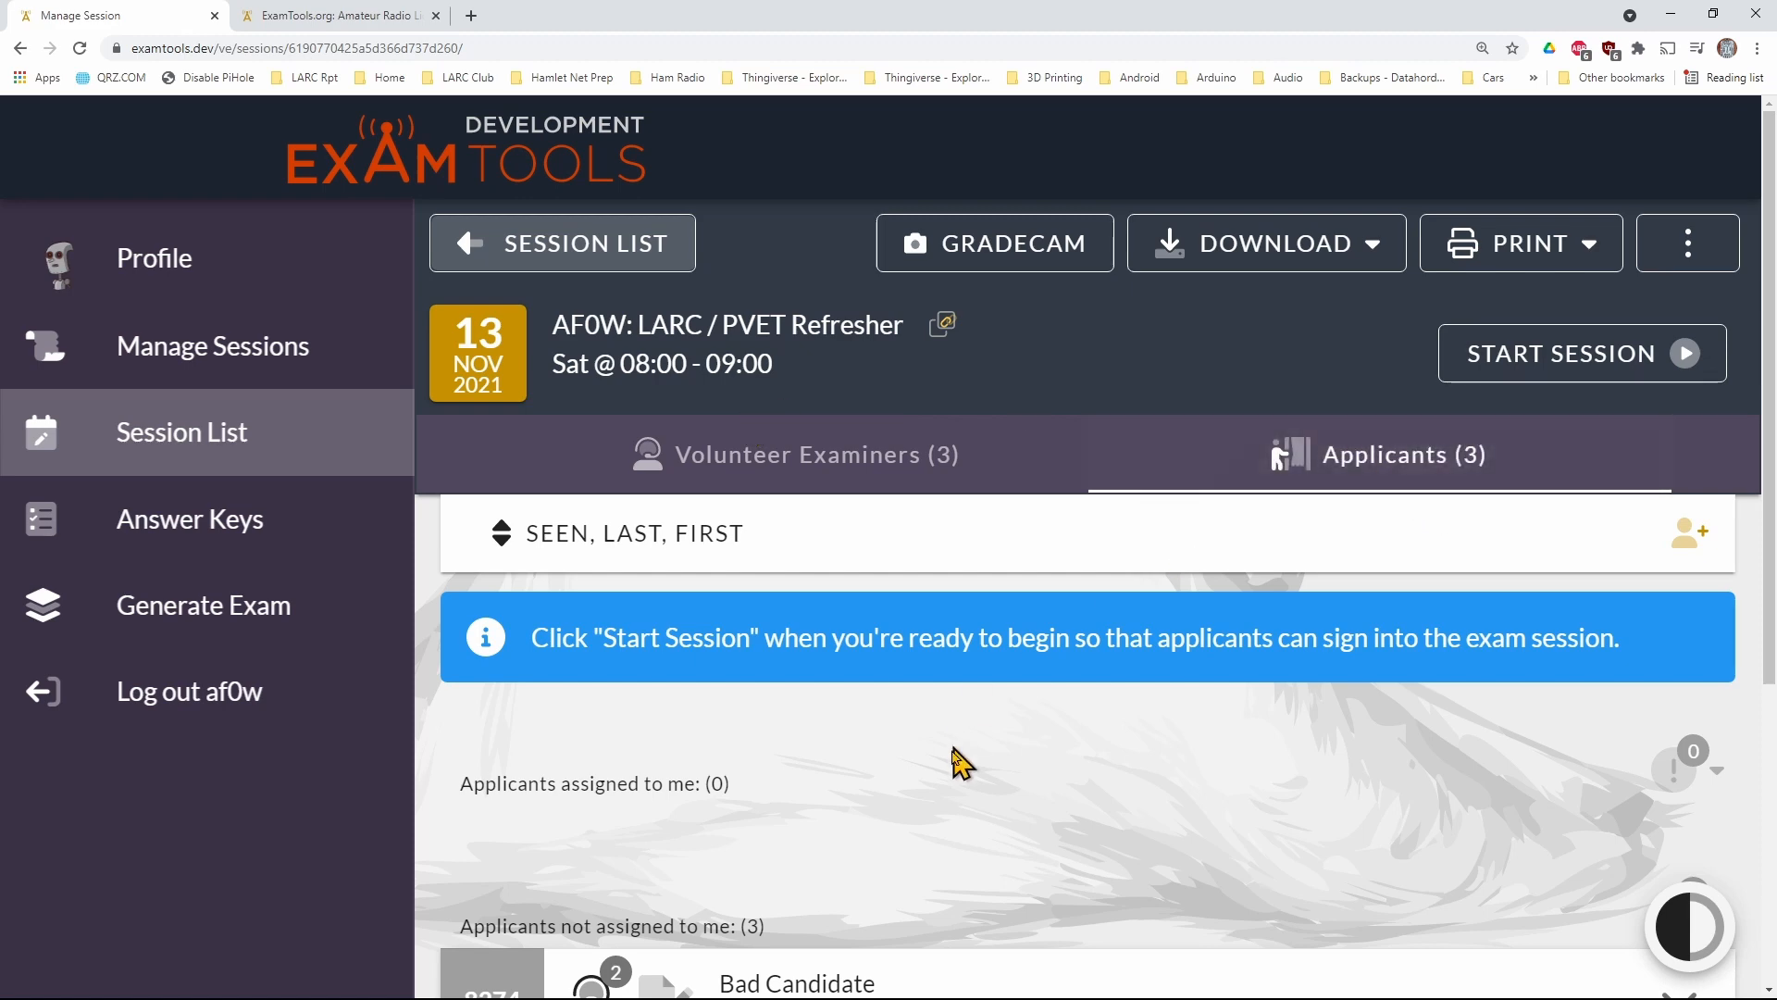
scroll(953, 806, "down", 1)
scroll(949, 805, "down", 4)
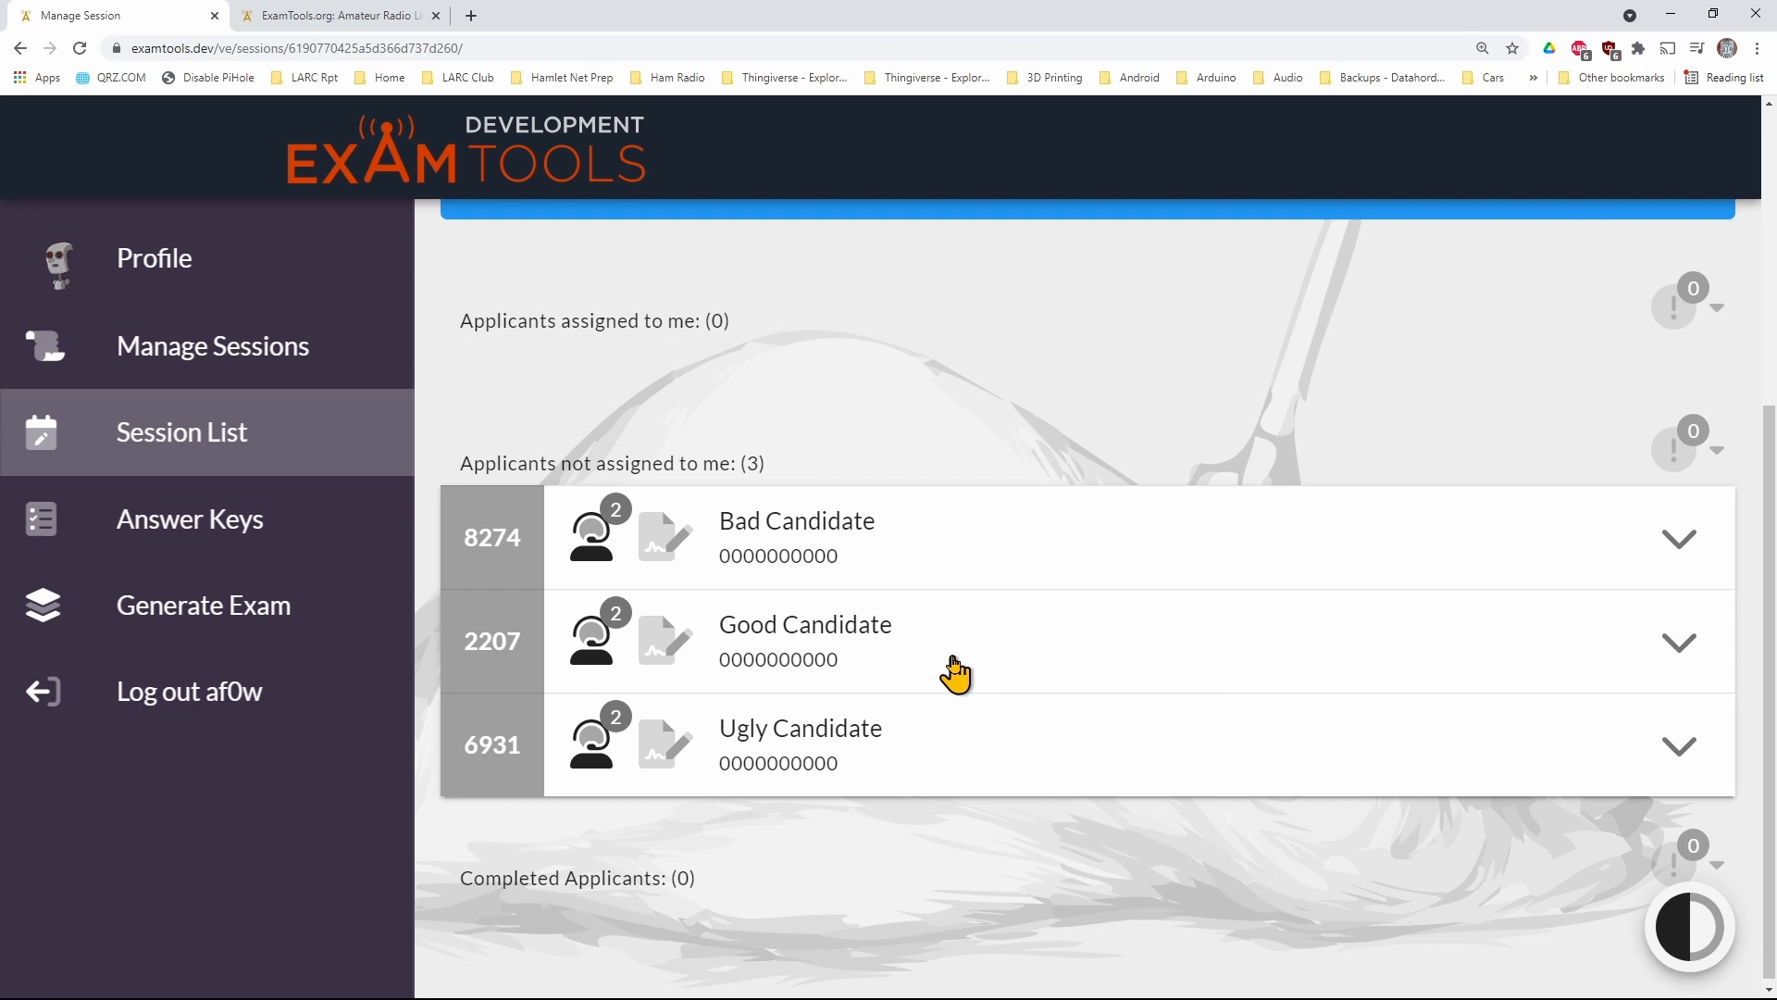
left_click(913, 657)
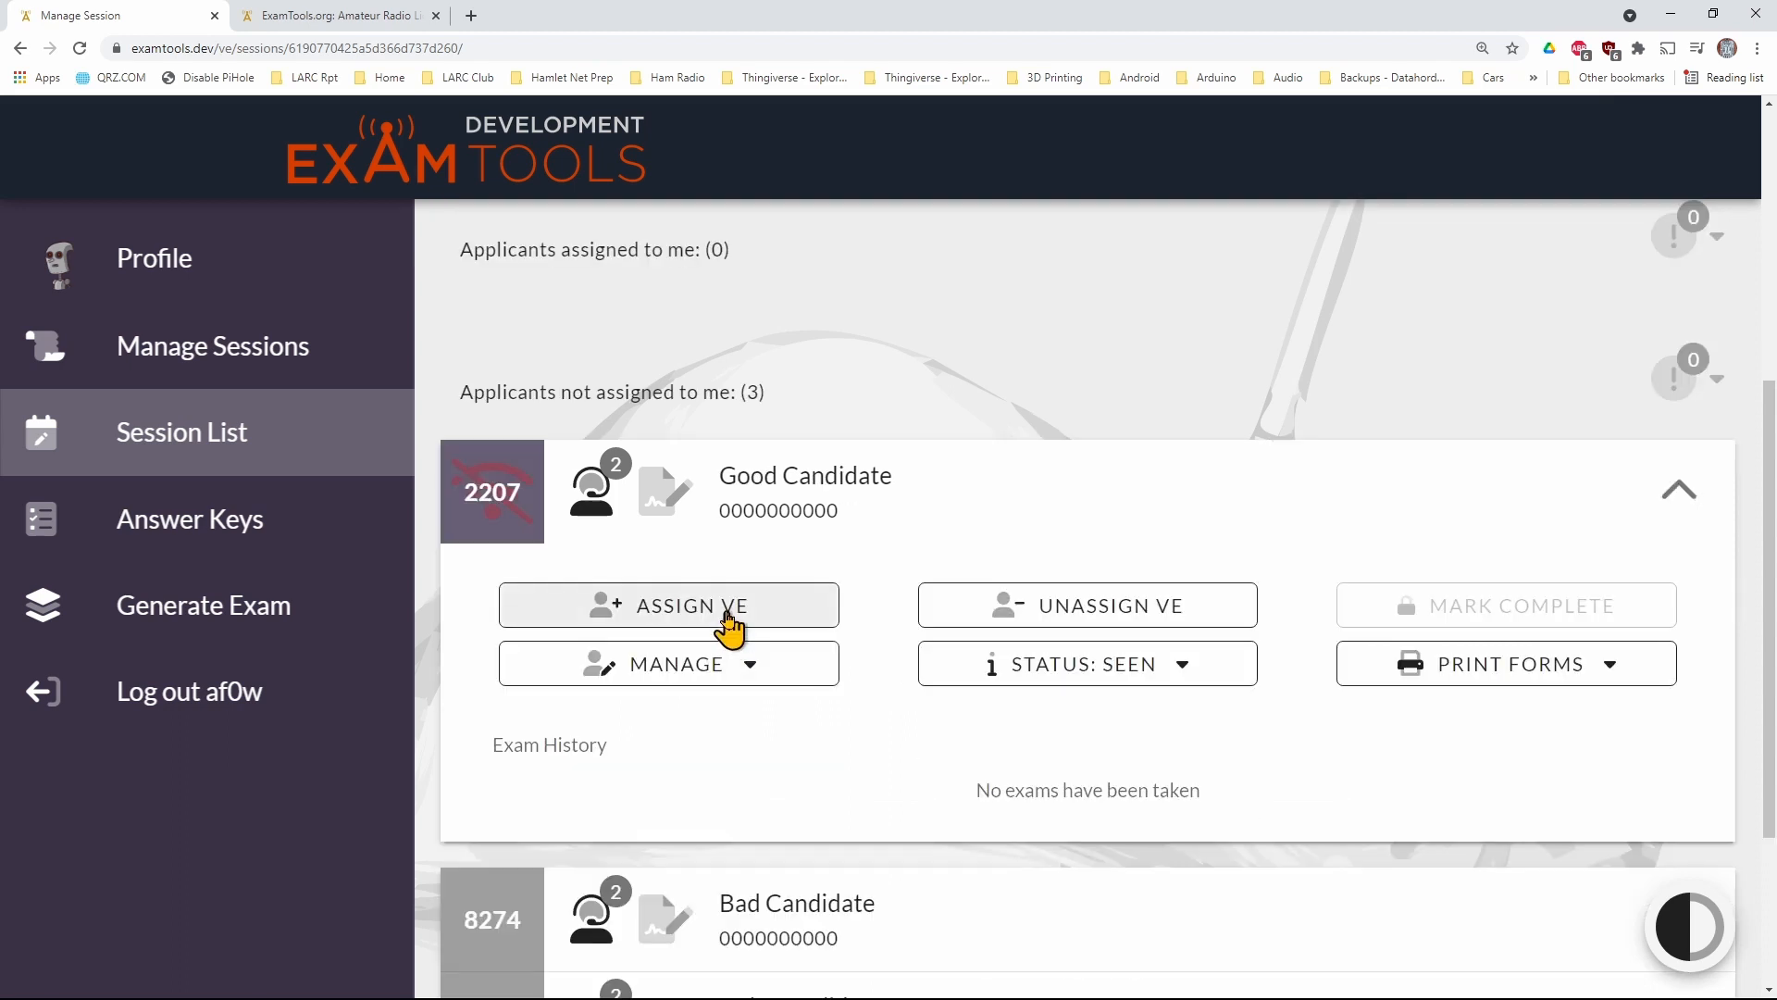
left_click(728, 626)
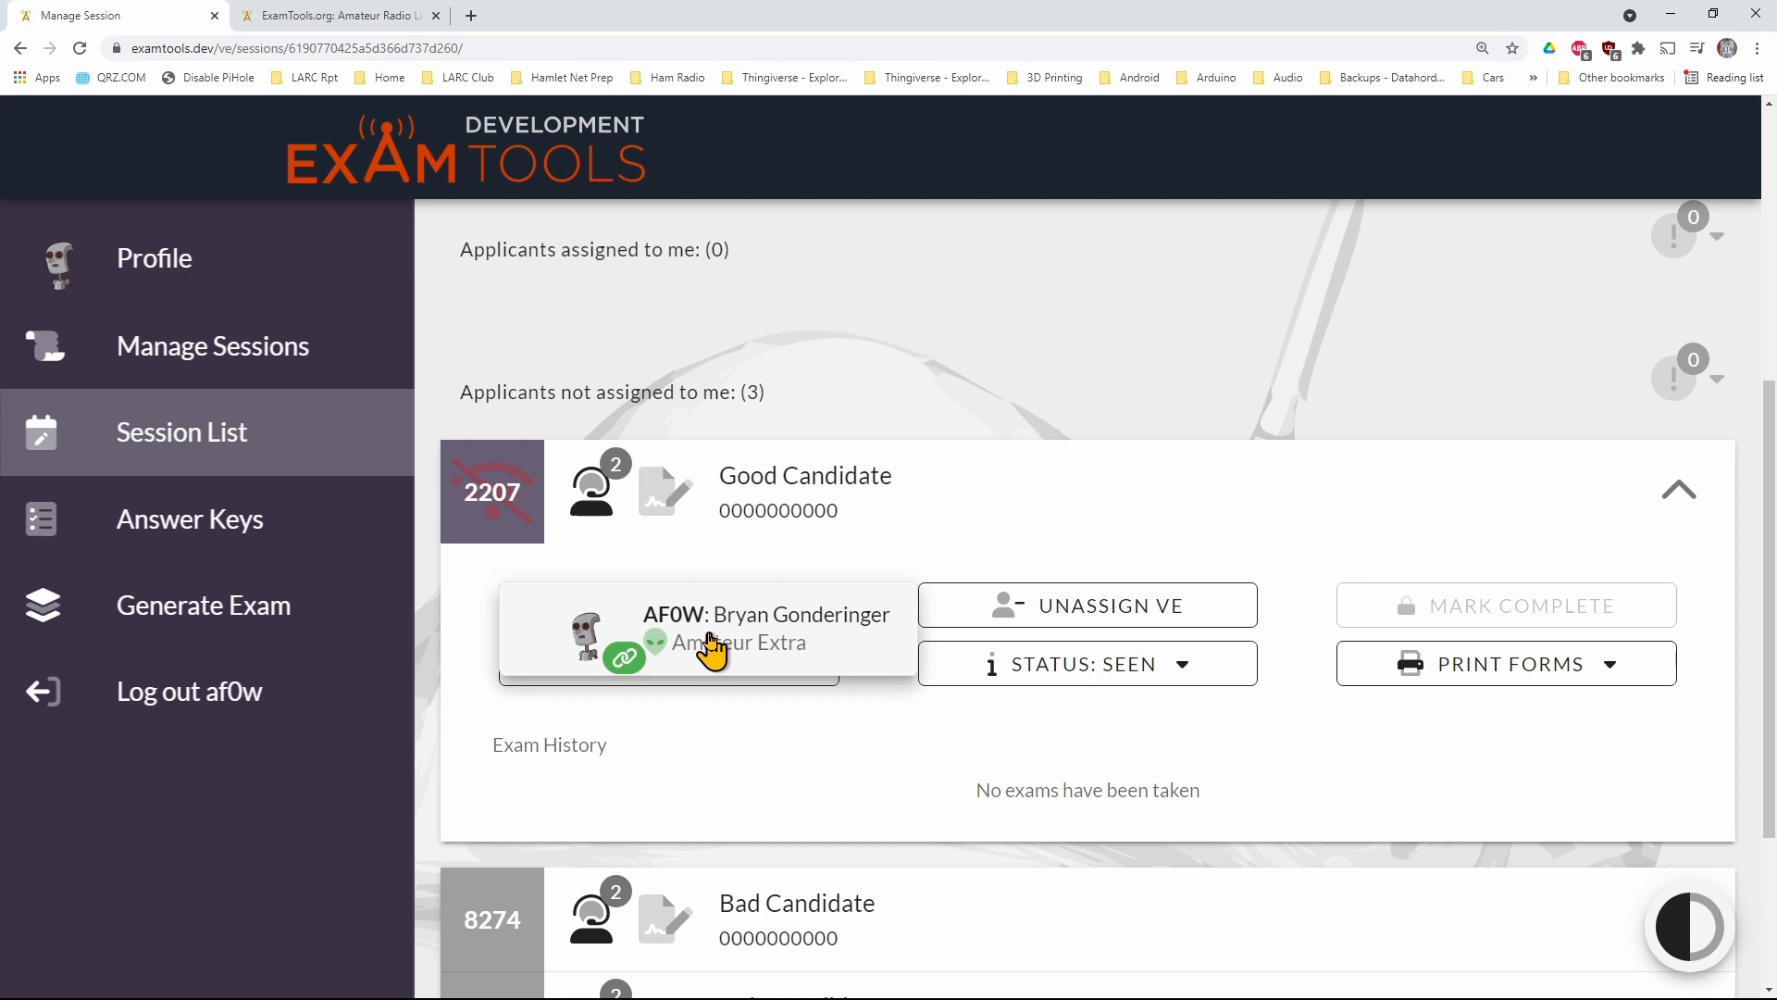
left_click(711, 646)
mouse_move(586, 377)
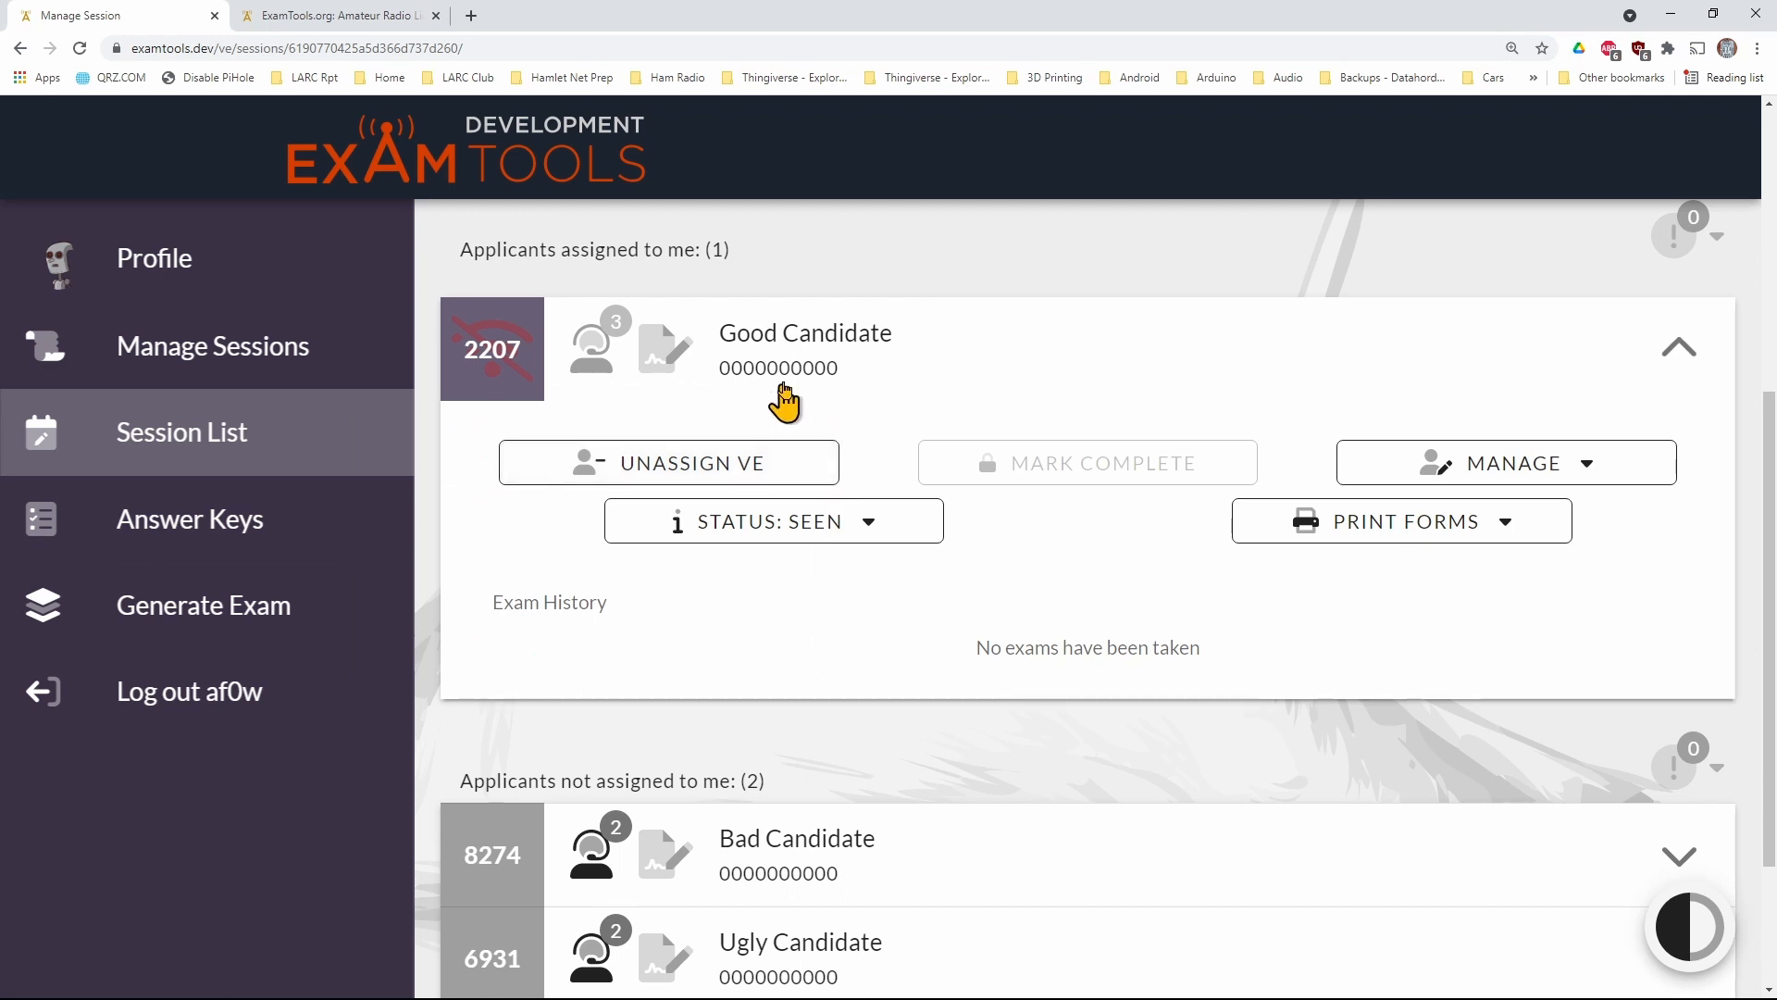
Review the assigned applicant's identity, address, contact and examination options, and leave the form without saving
left_click(1456, 465)
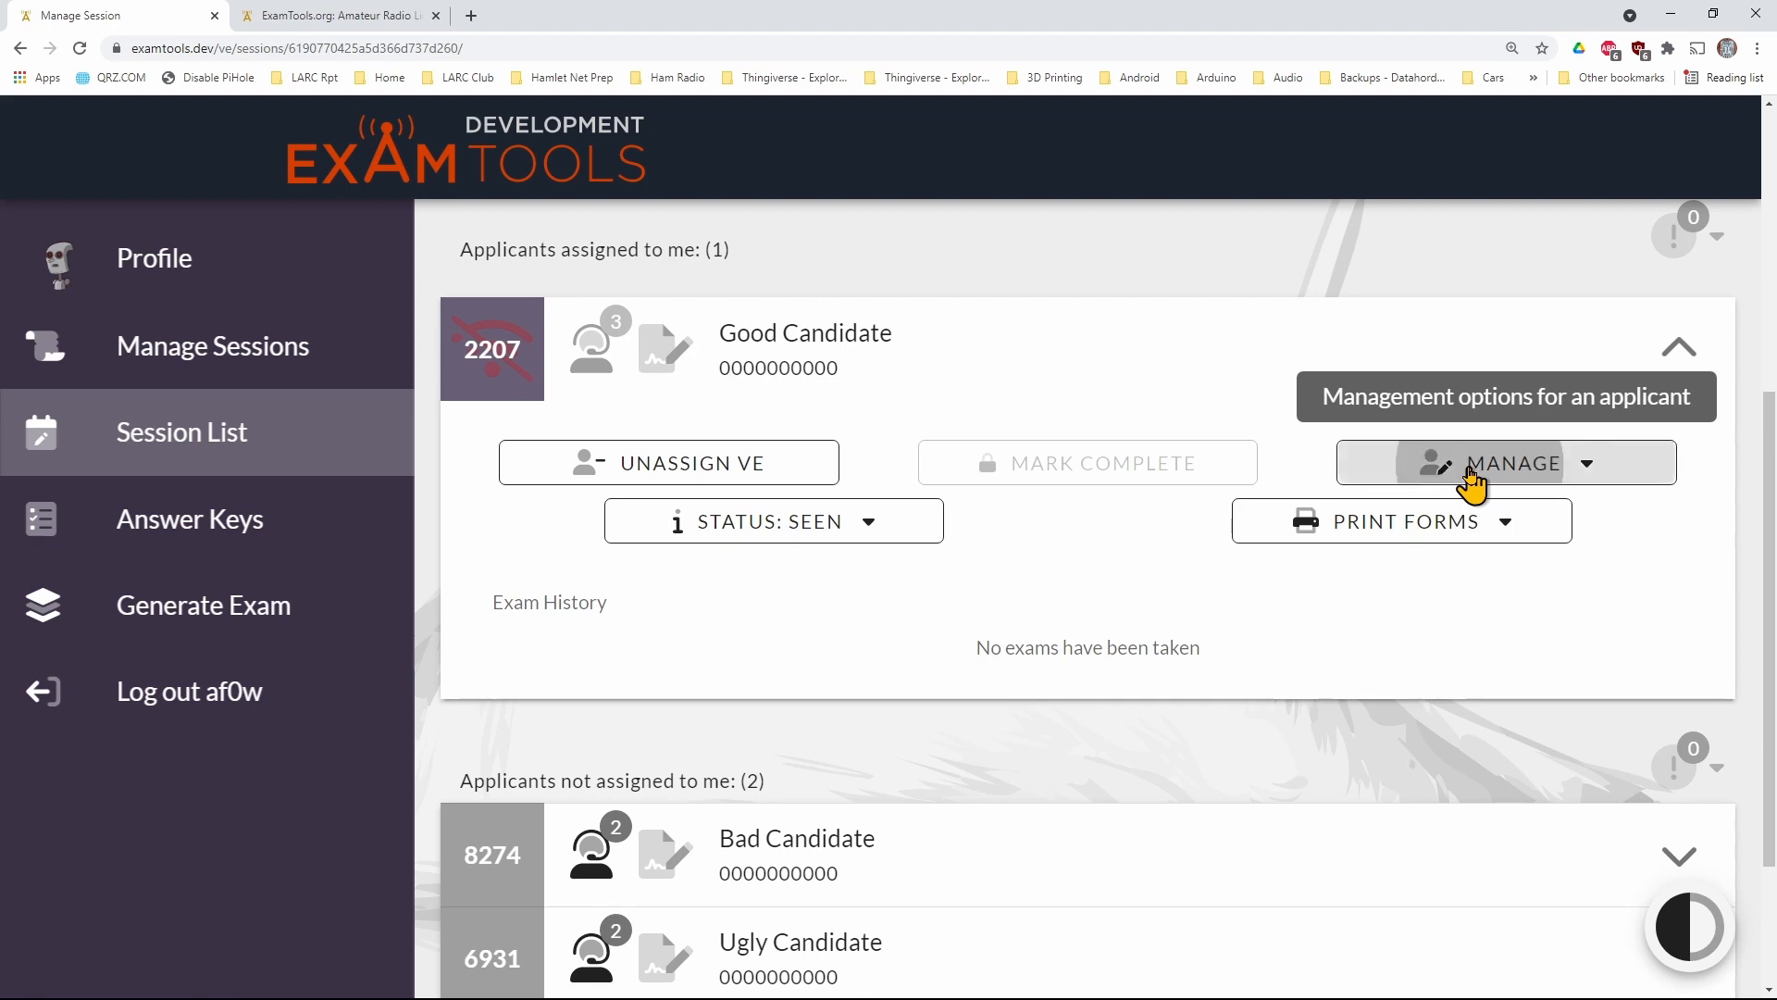
left_click(1455, 509)
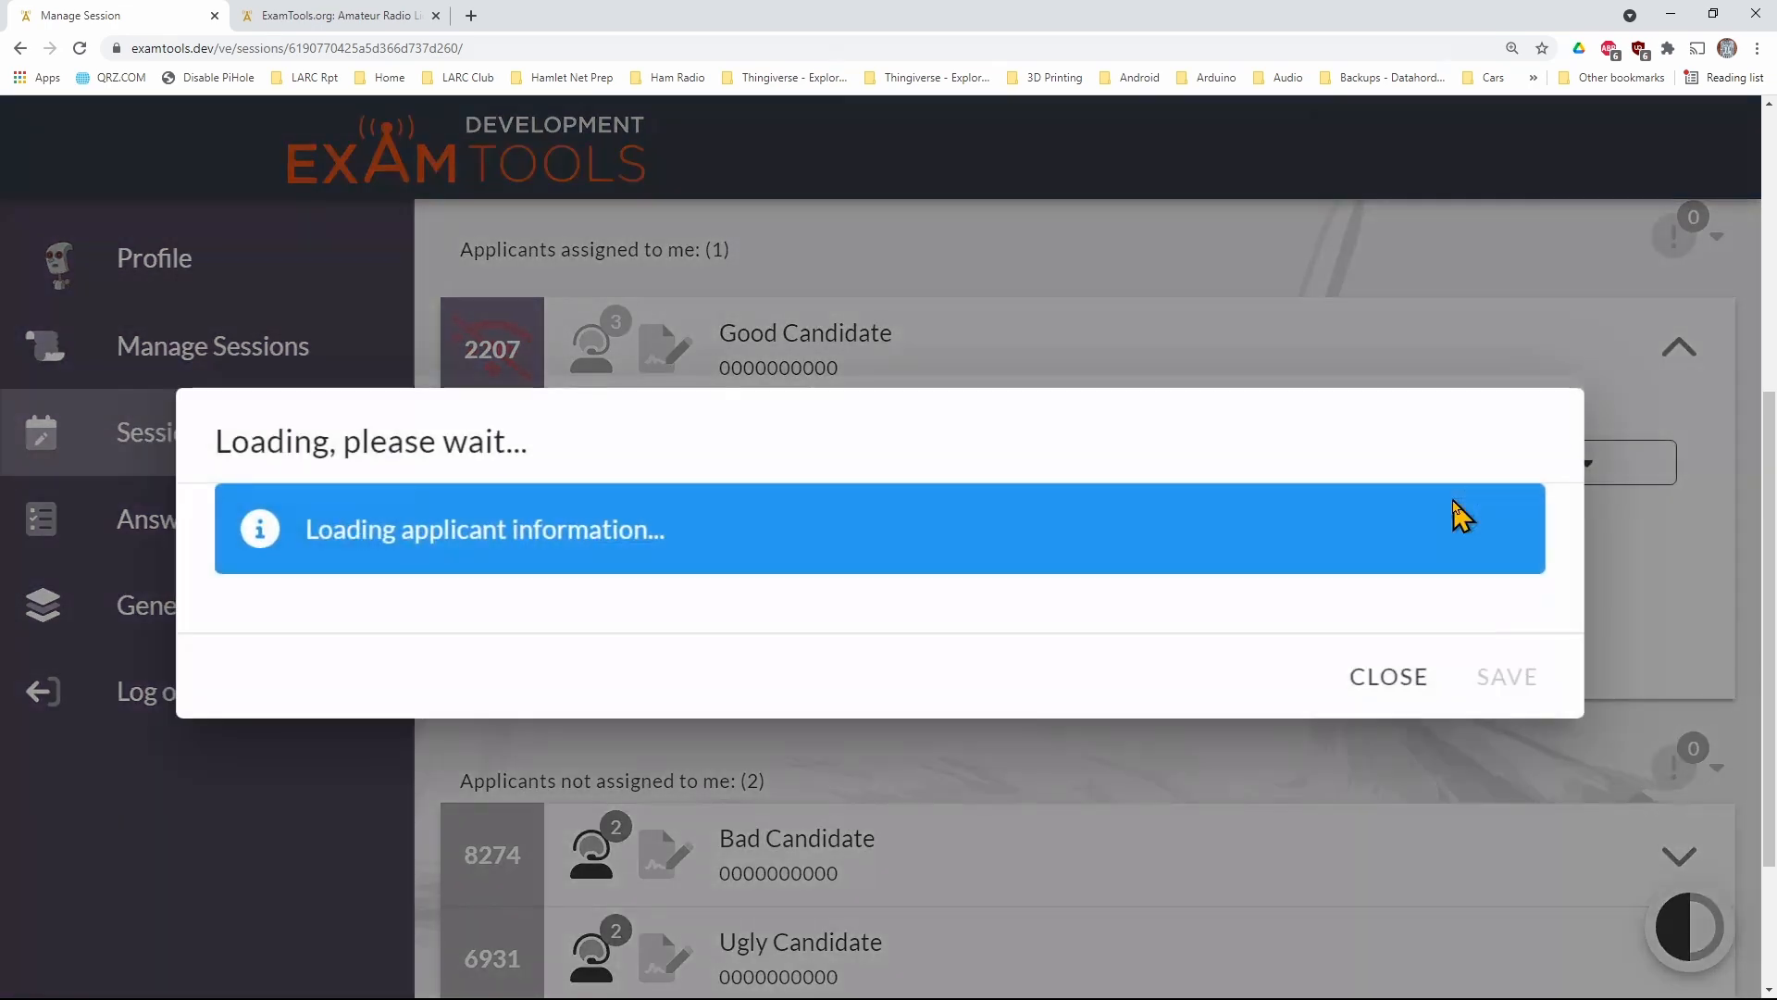
scroll(1089, 587, "down", 3)
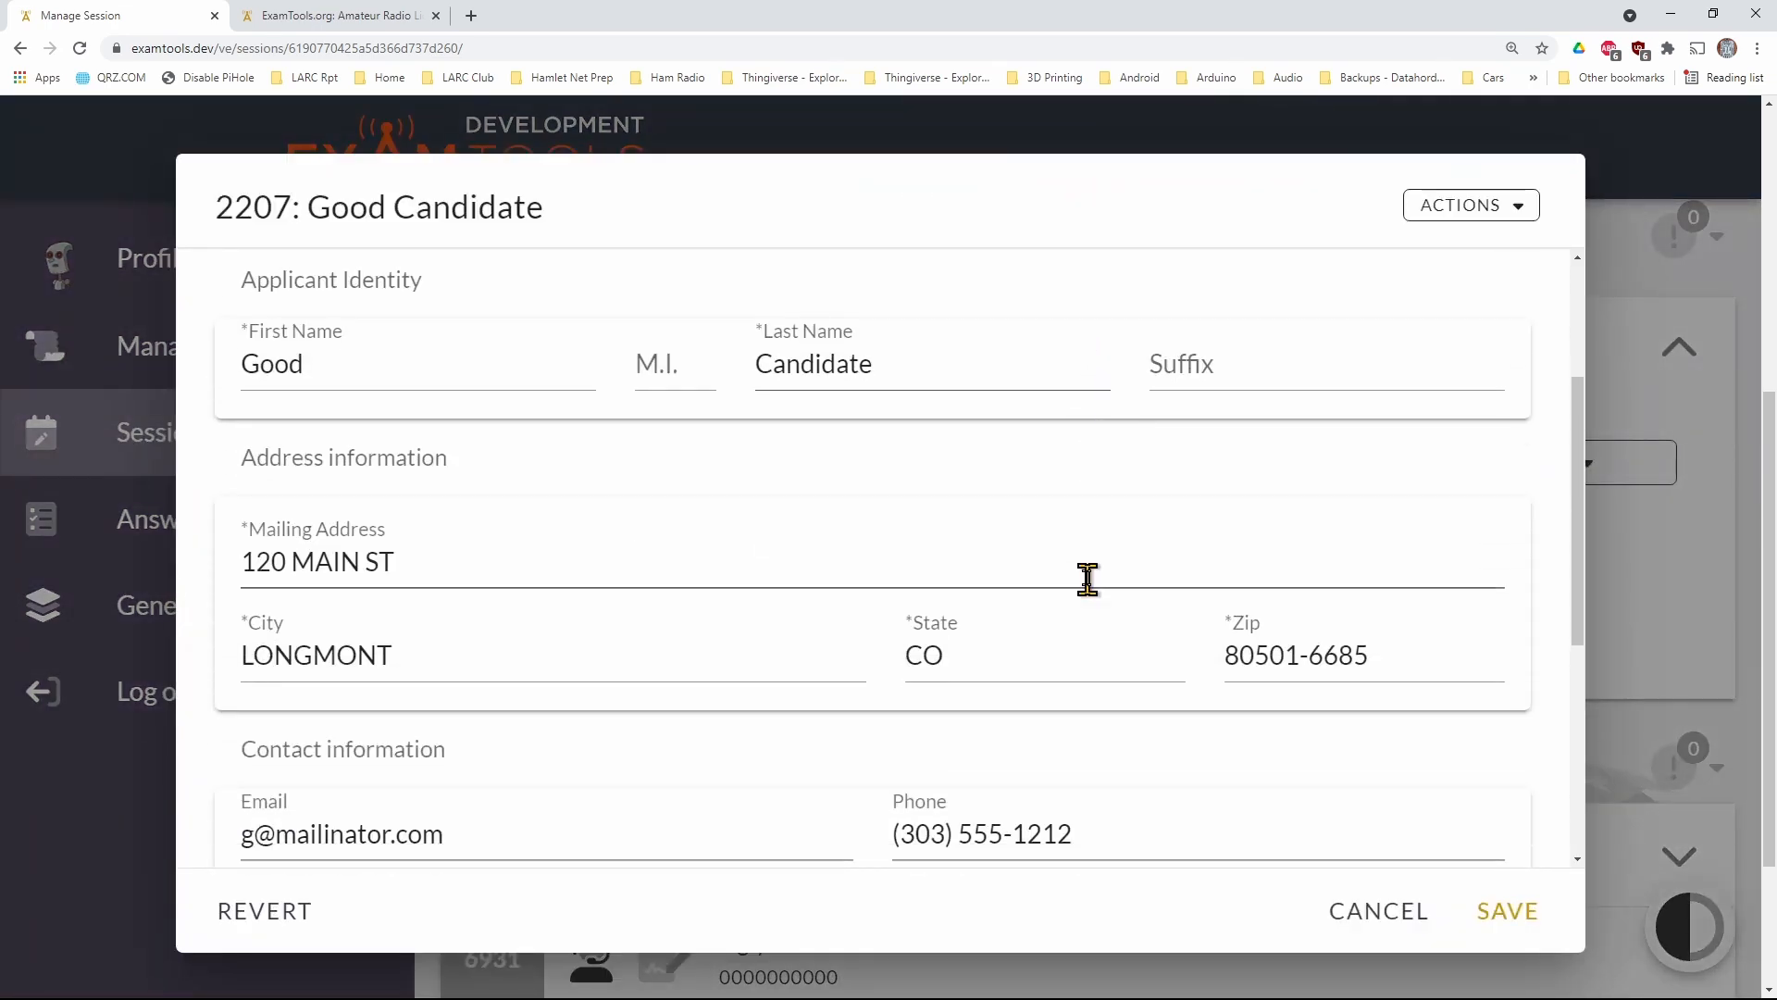
scroll(1085, 575, "down", 4)
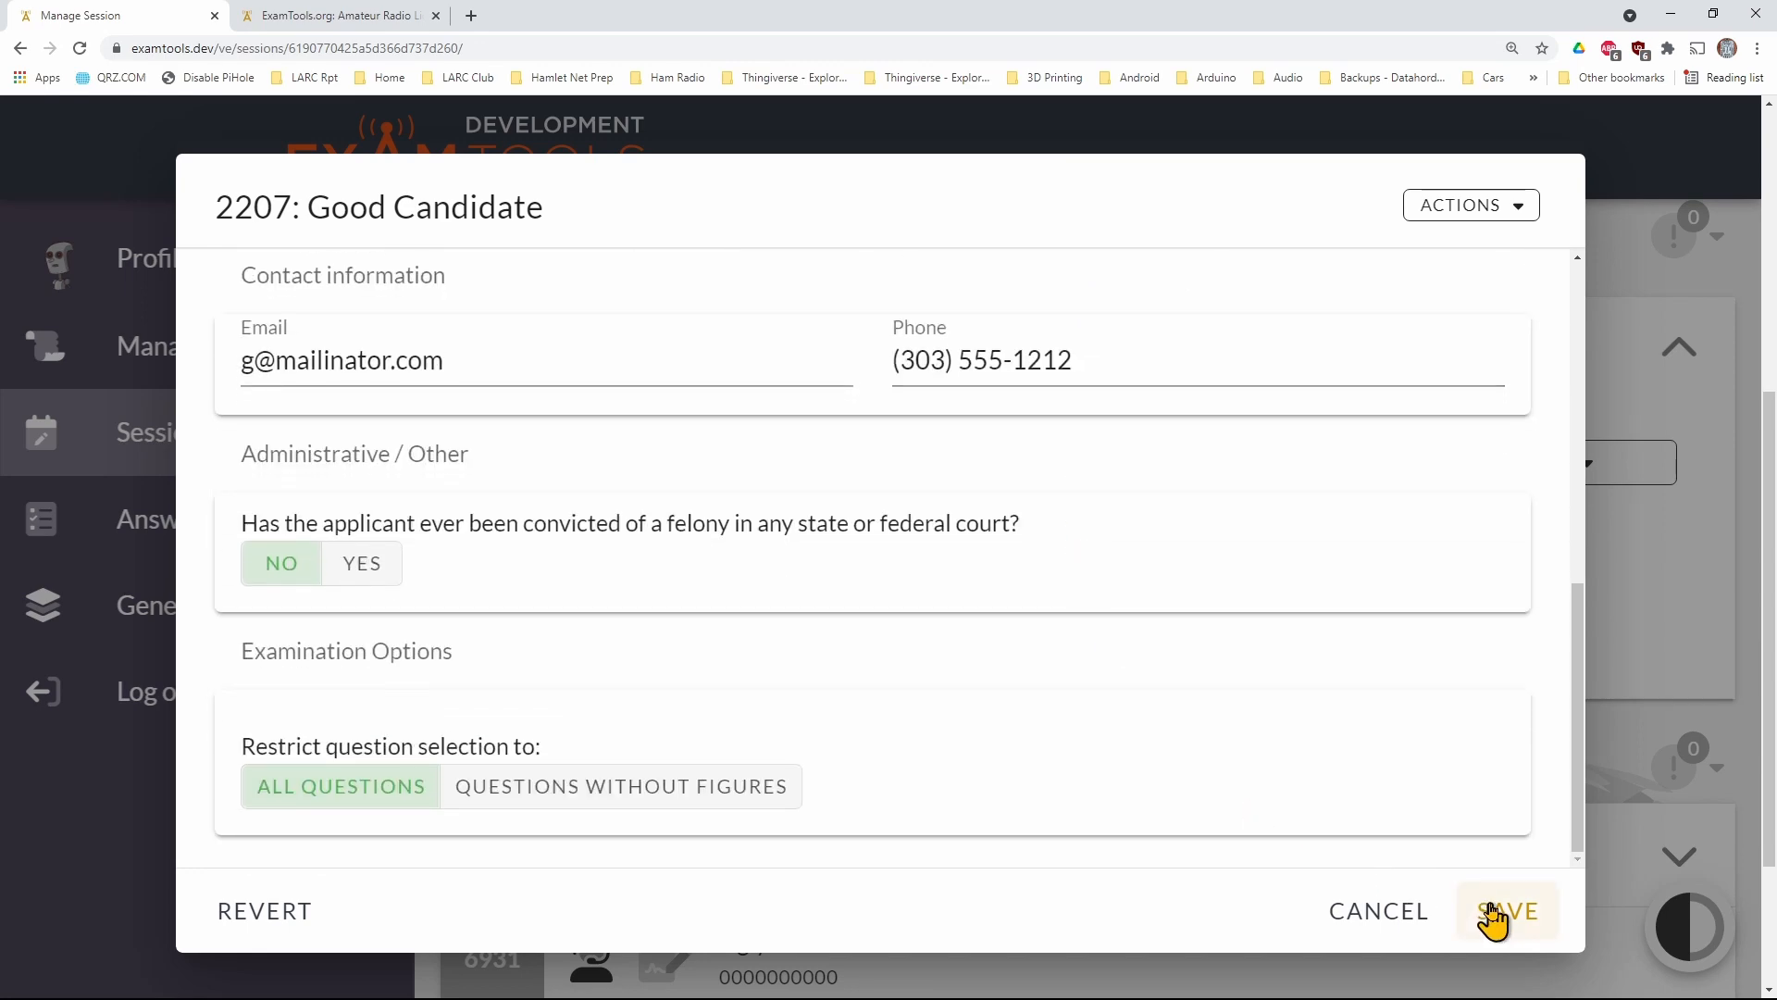
left_click(1393, 915)
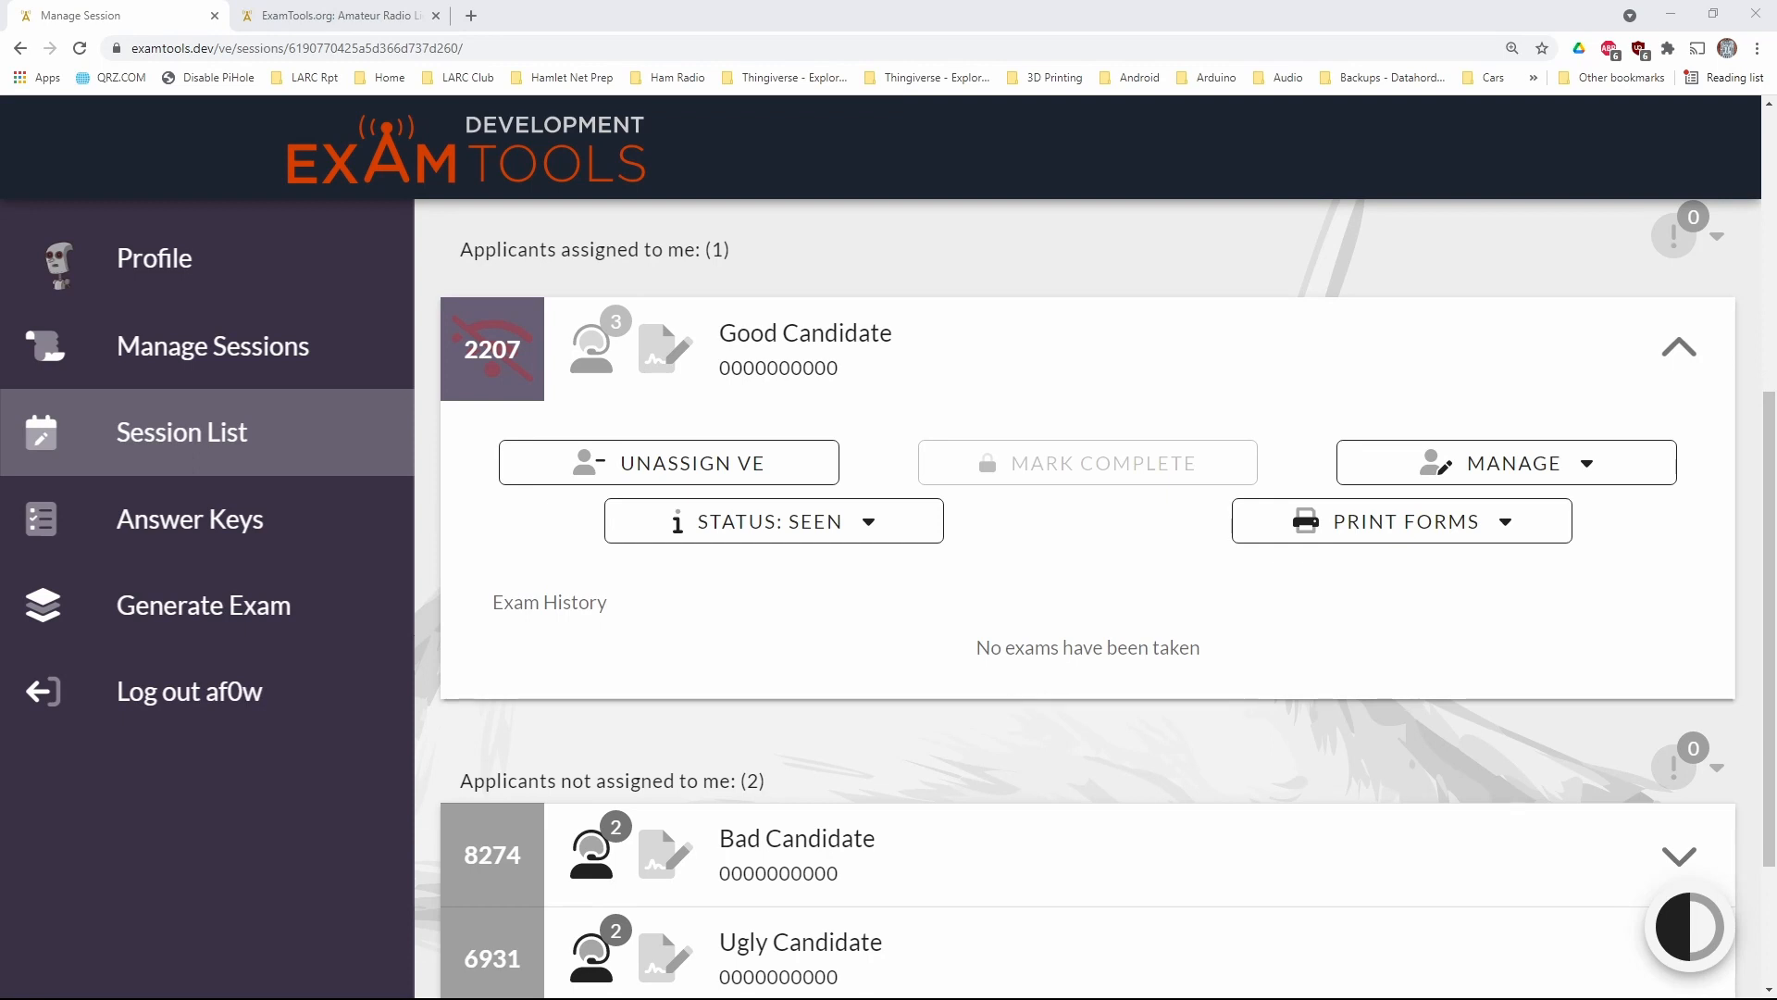
Open the Join an Exam Session form in the applicant's browser tab and enter AF0W as the session call sign
left_click(396, 23)
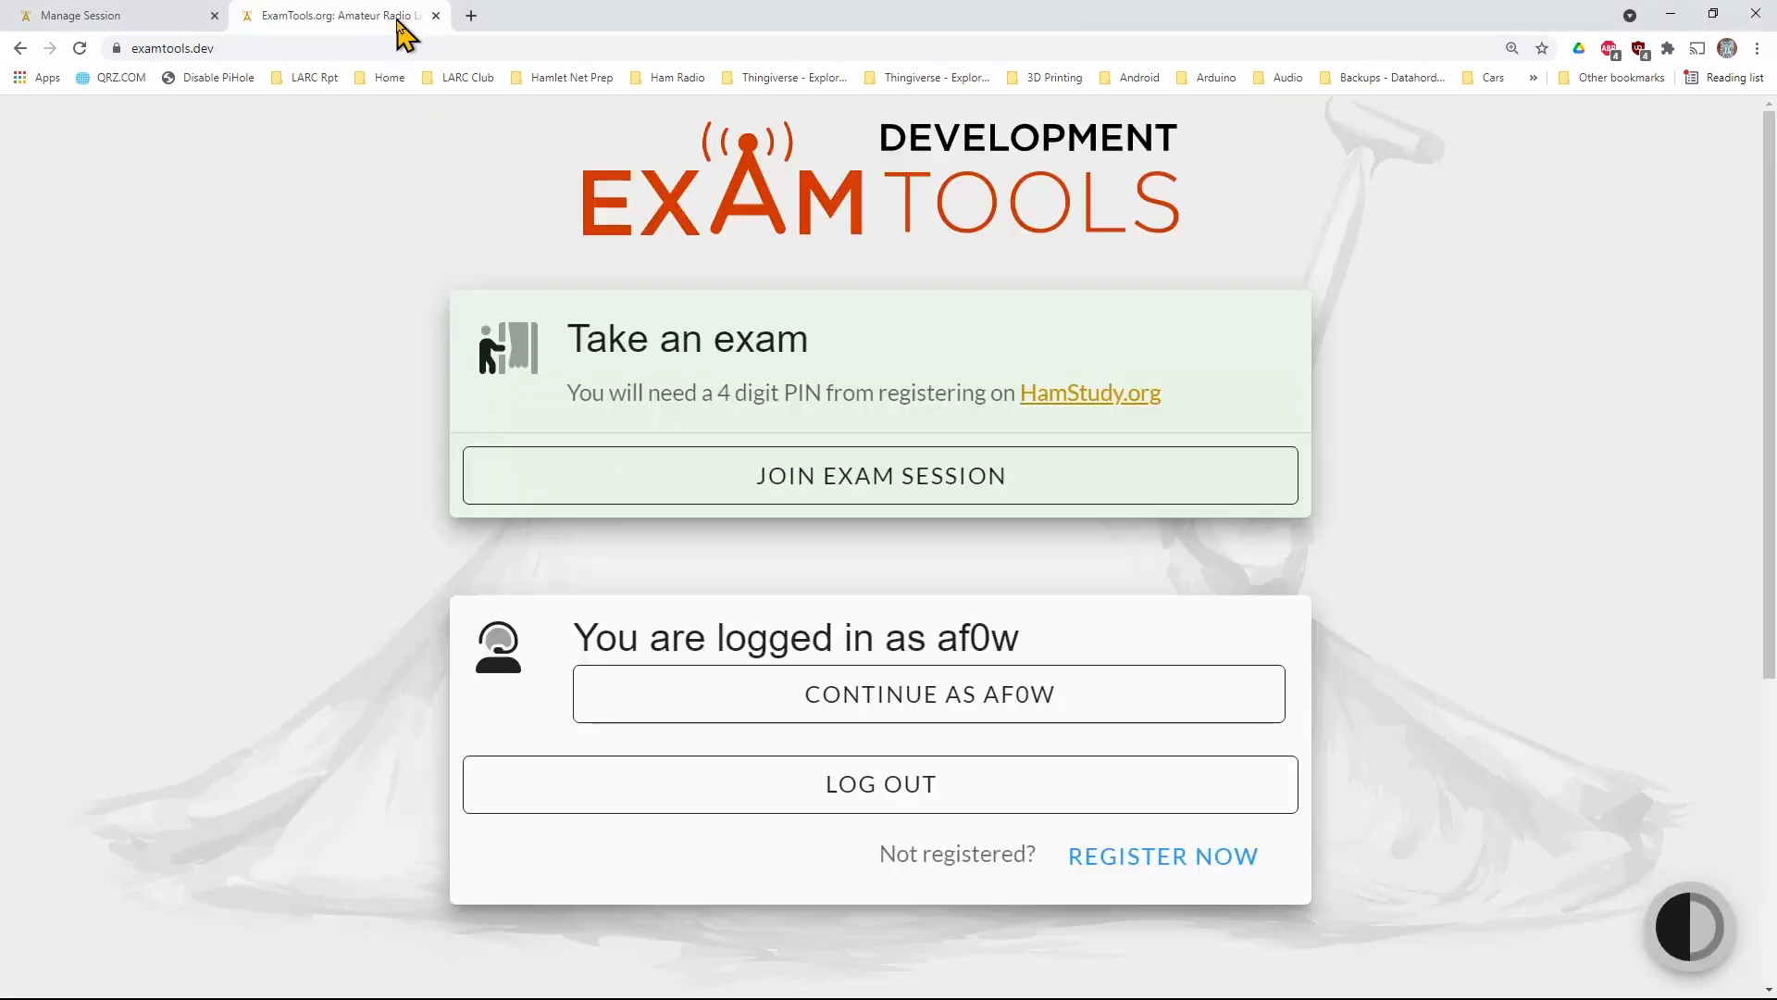
left_click(845, 500)
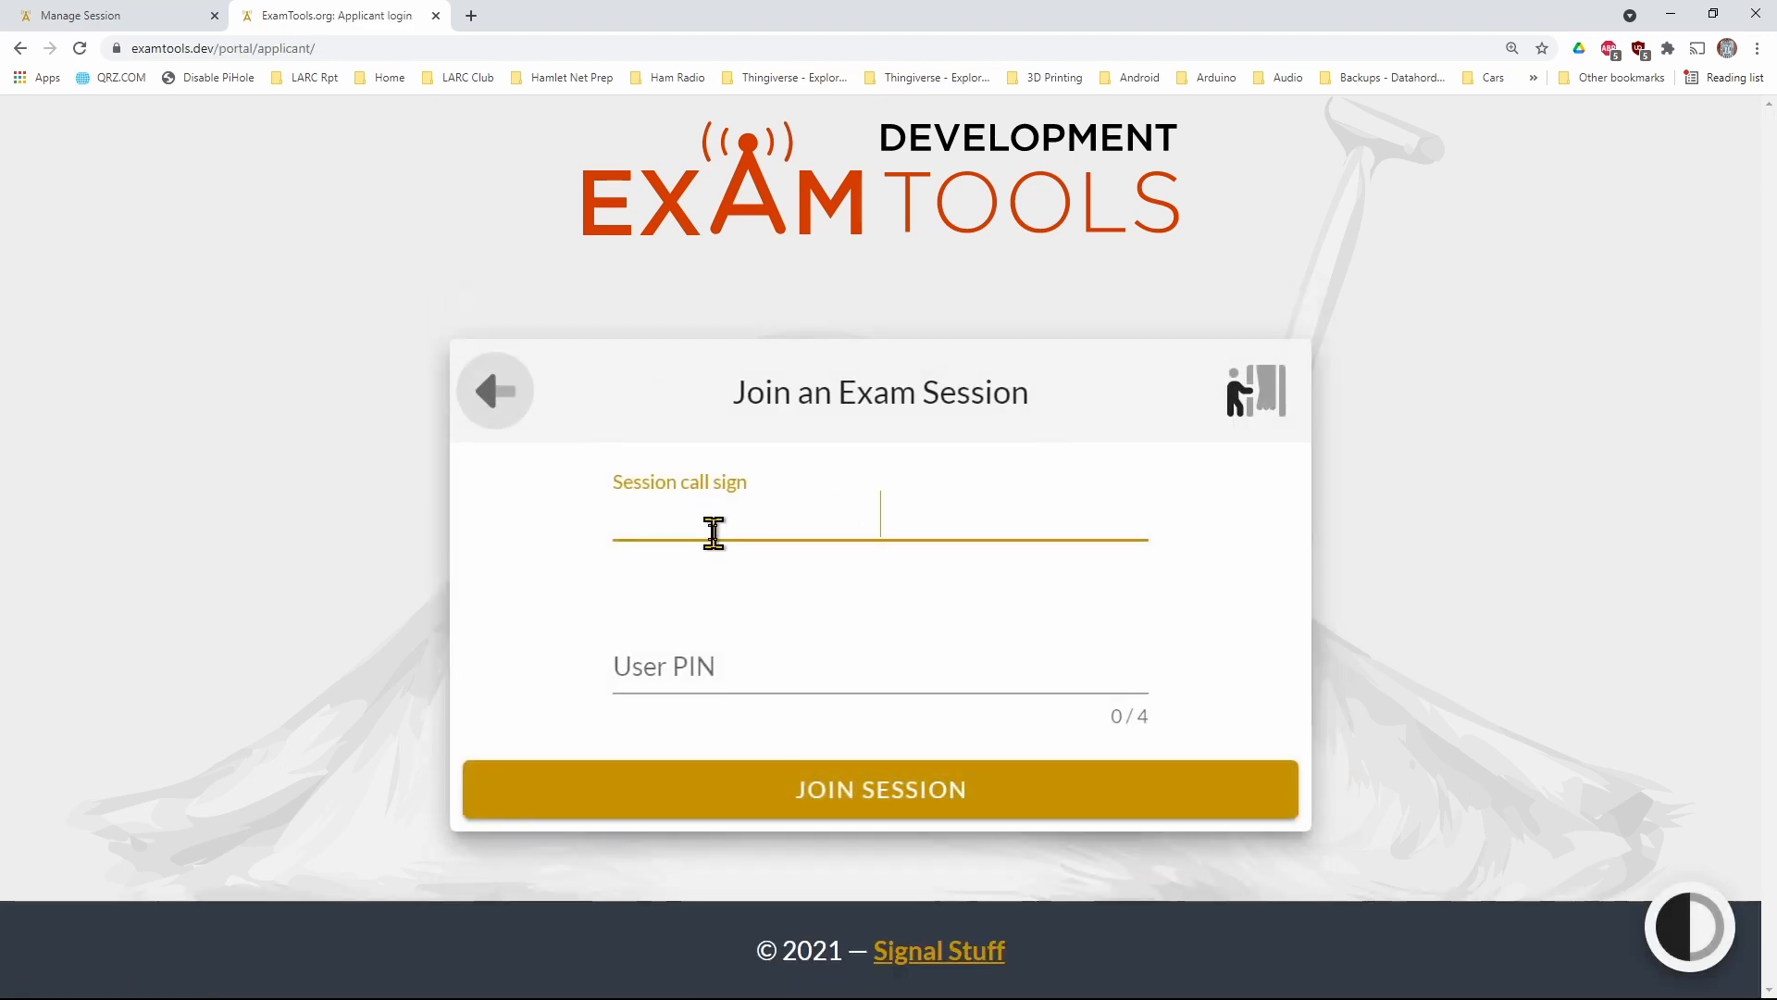
type("AF0W")
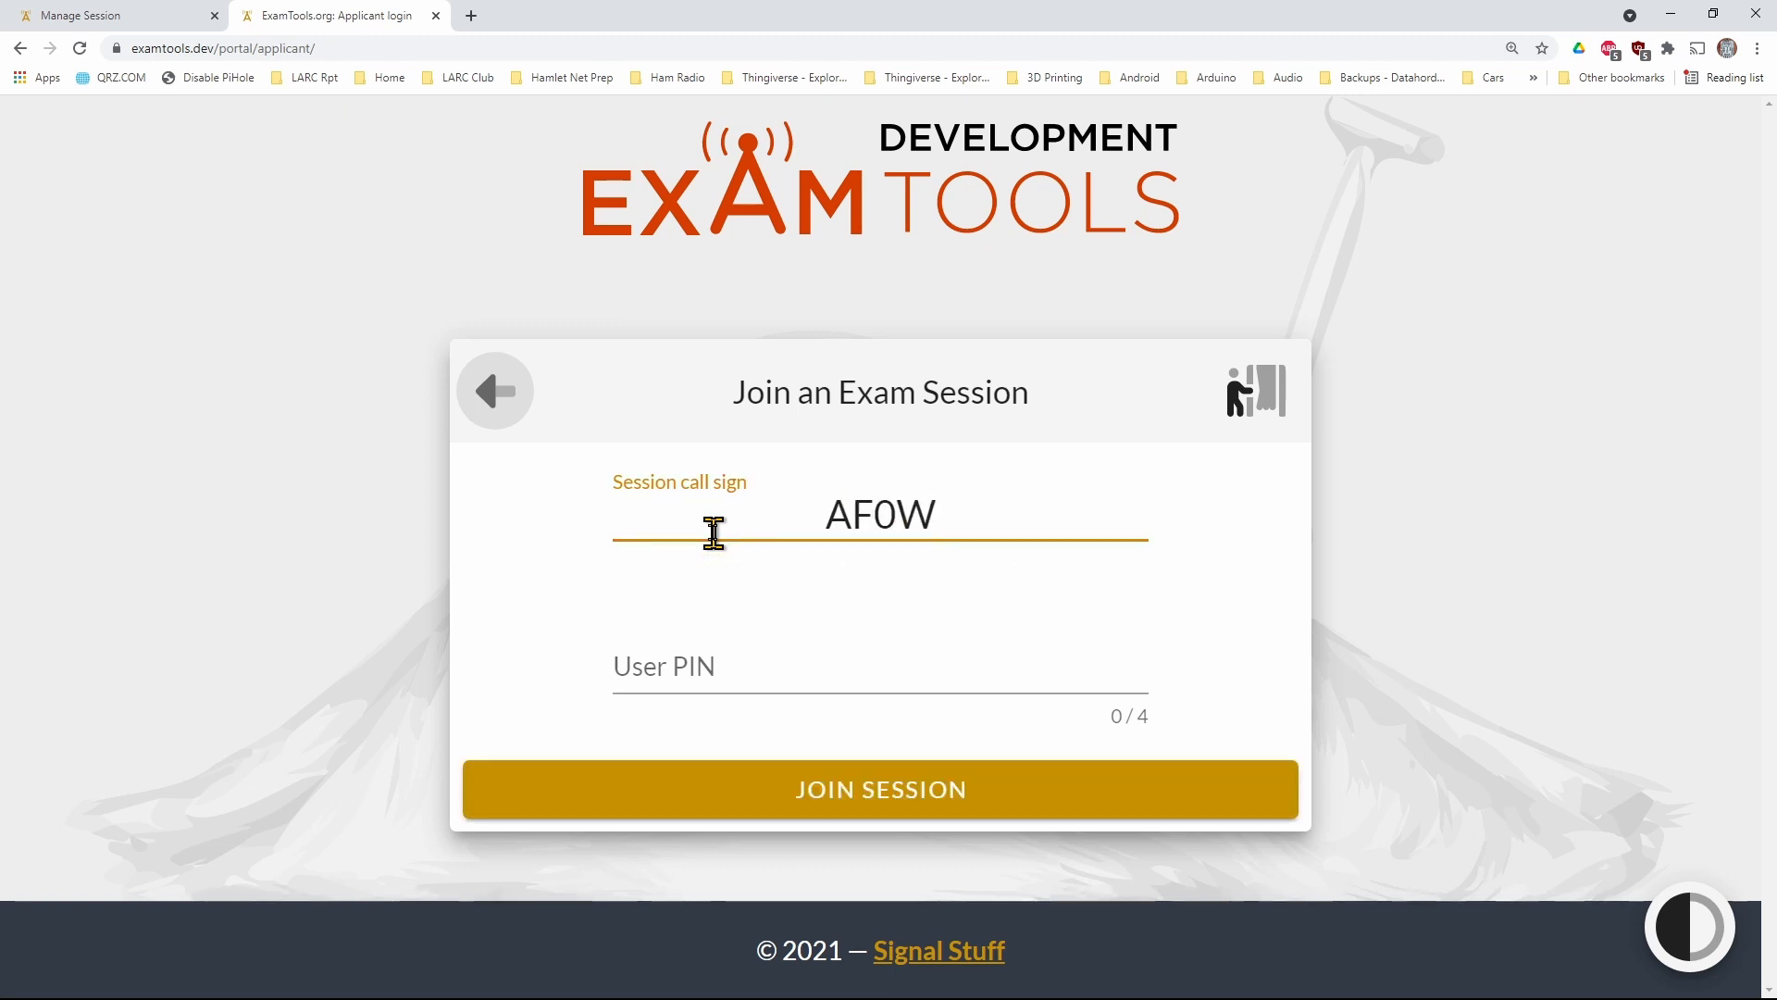
key("Tab")
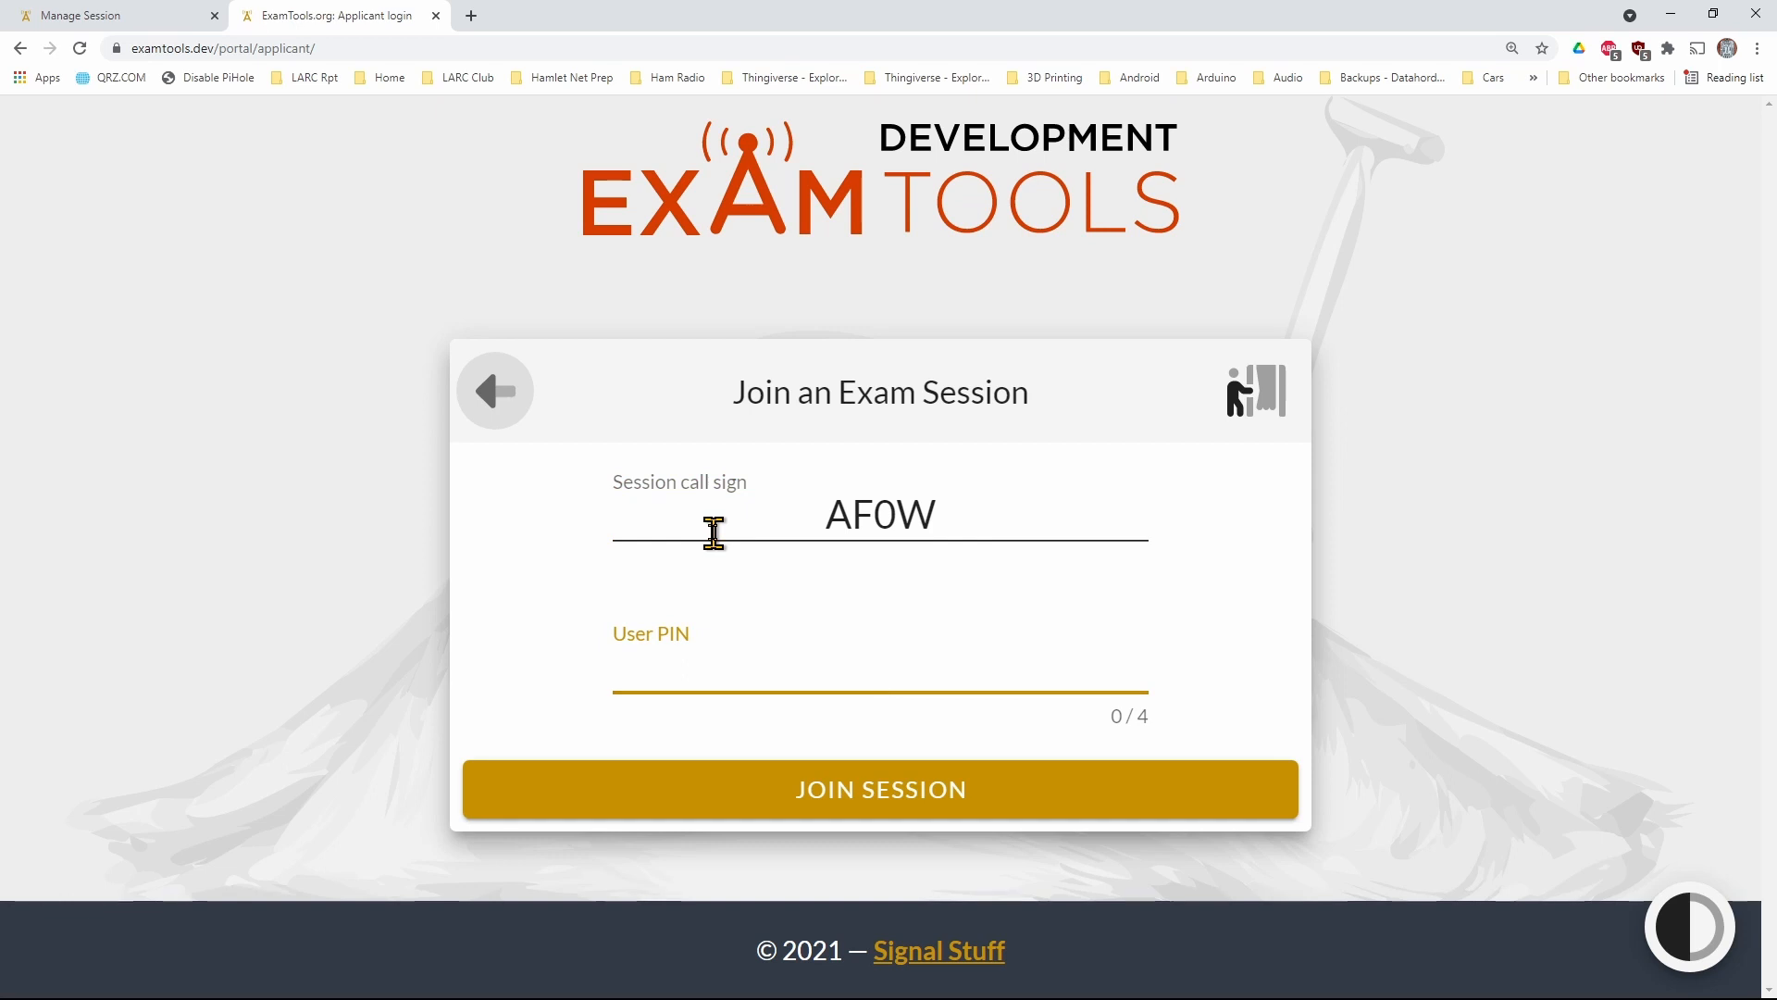
Look up the assigned applicant's PIN in the session's applicant list, enter it as the User PIN and try to join the session
left_click(163, 17)
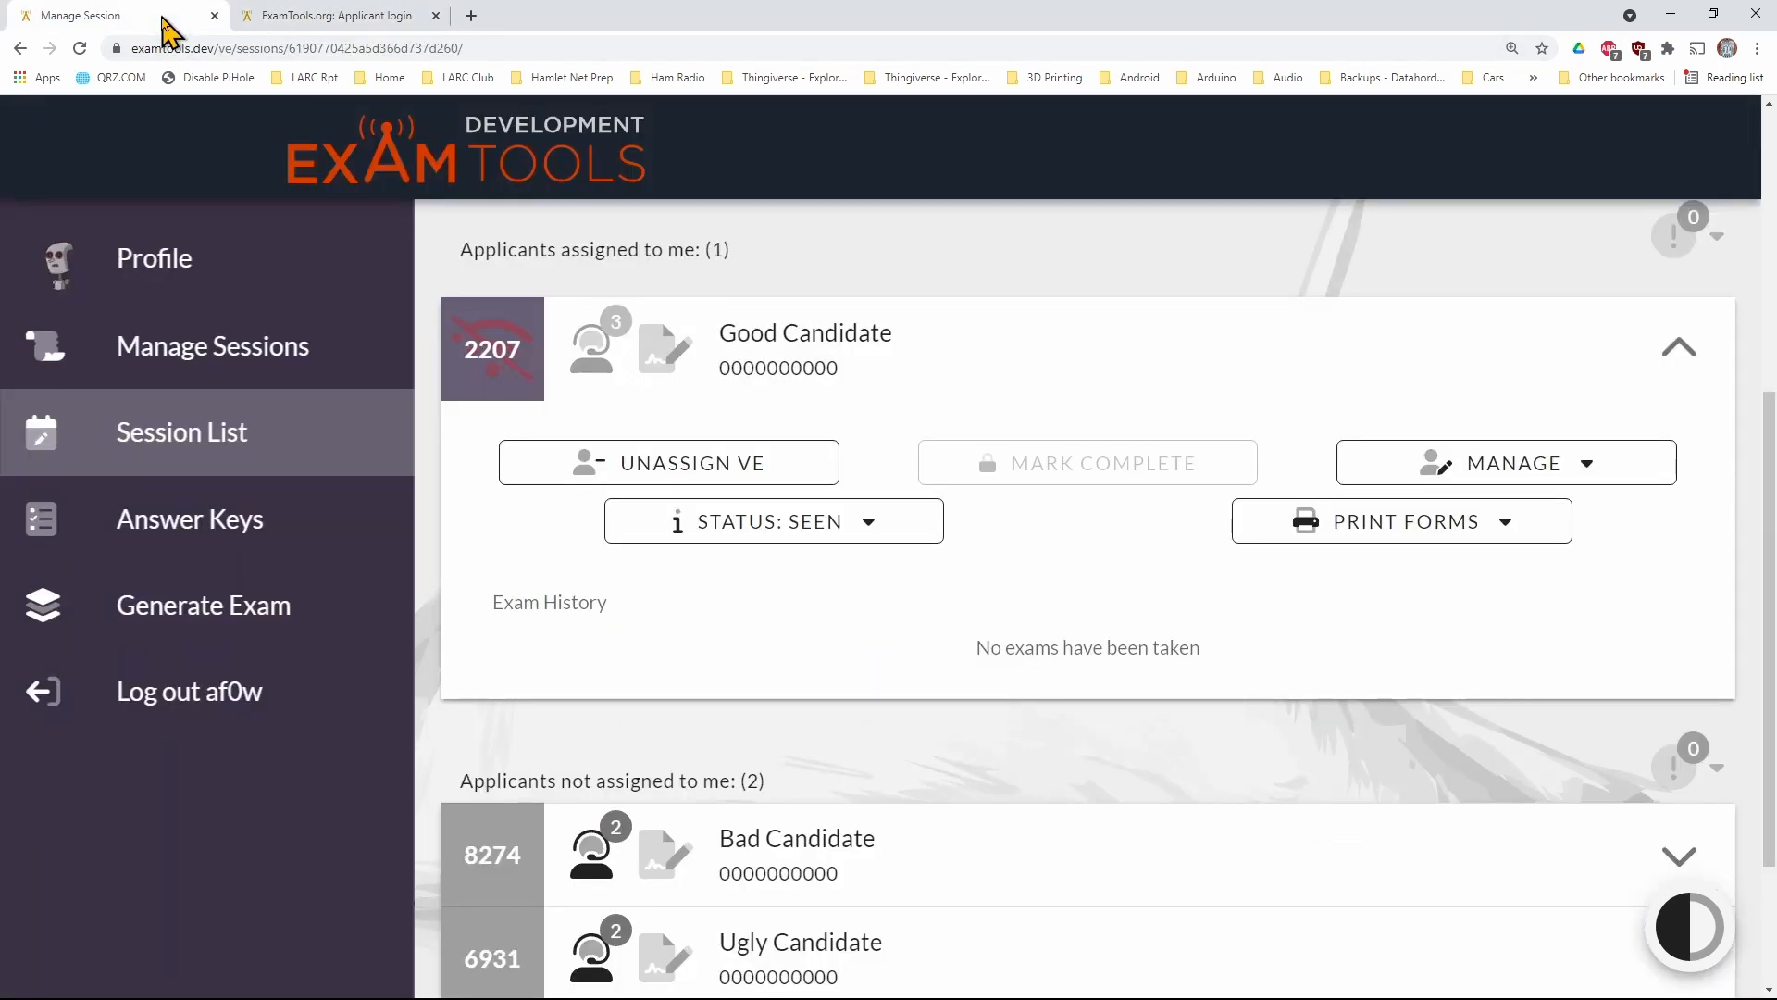
left_click(948, 368)
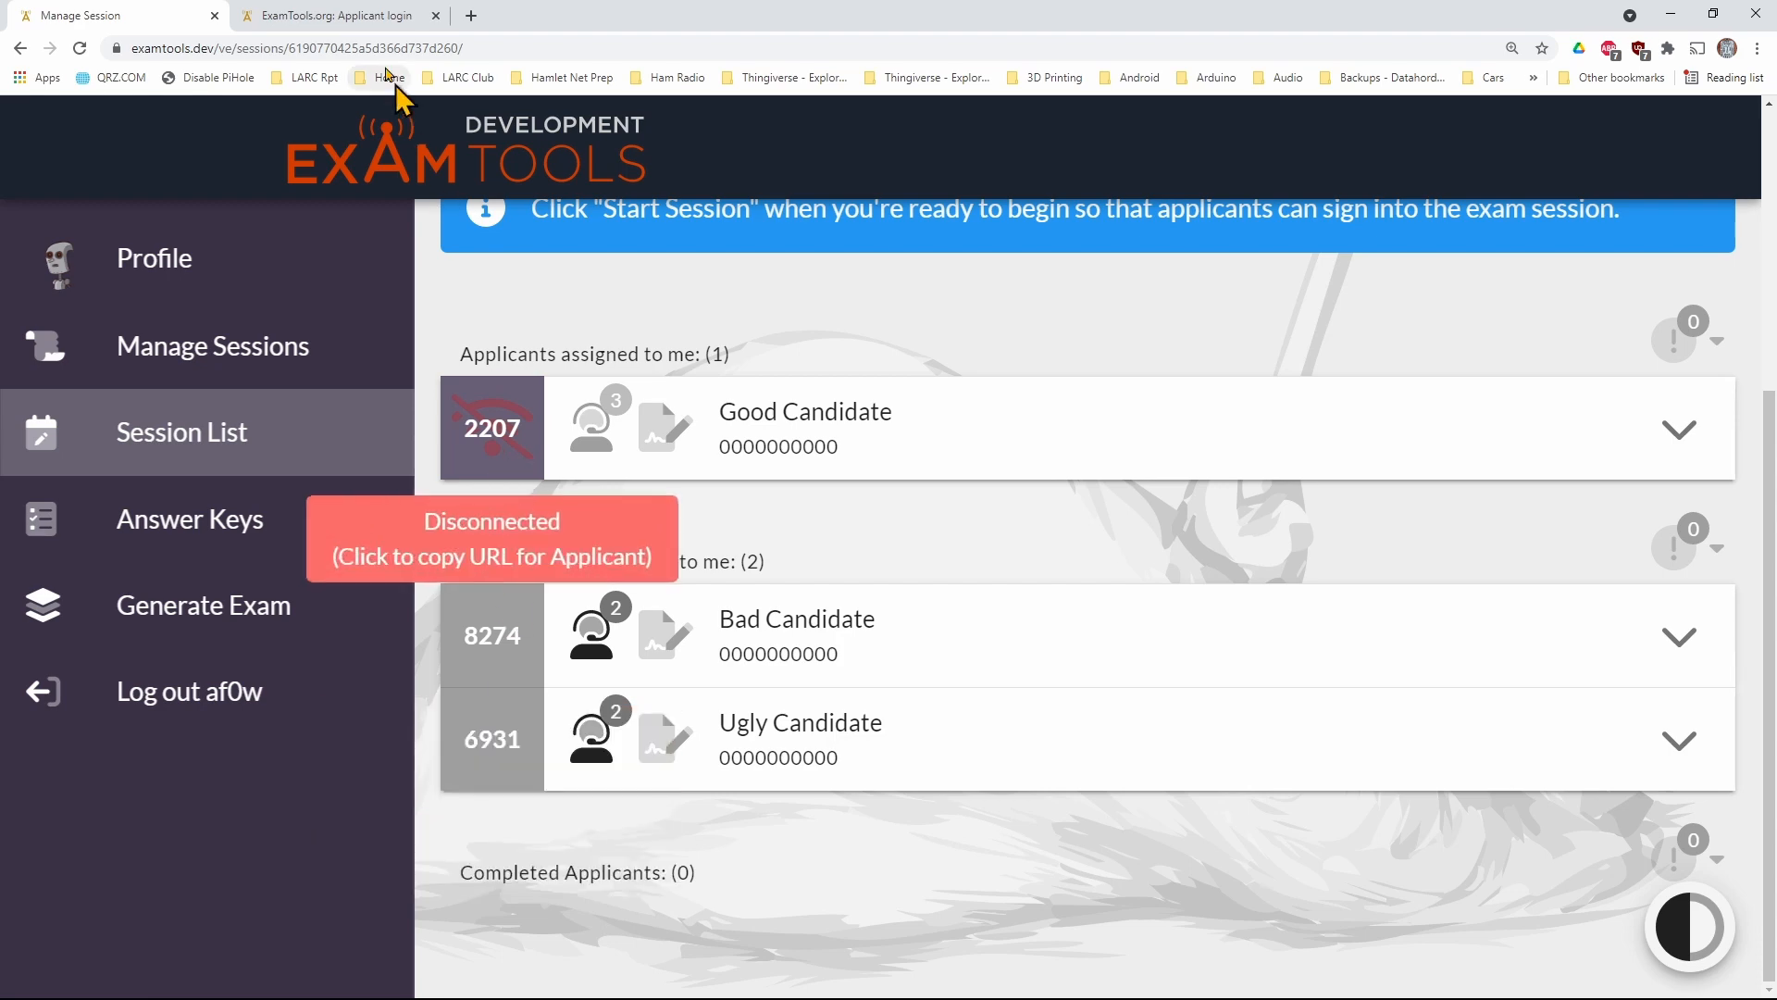
left_click(359, 16)
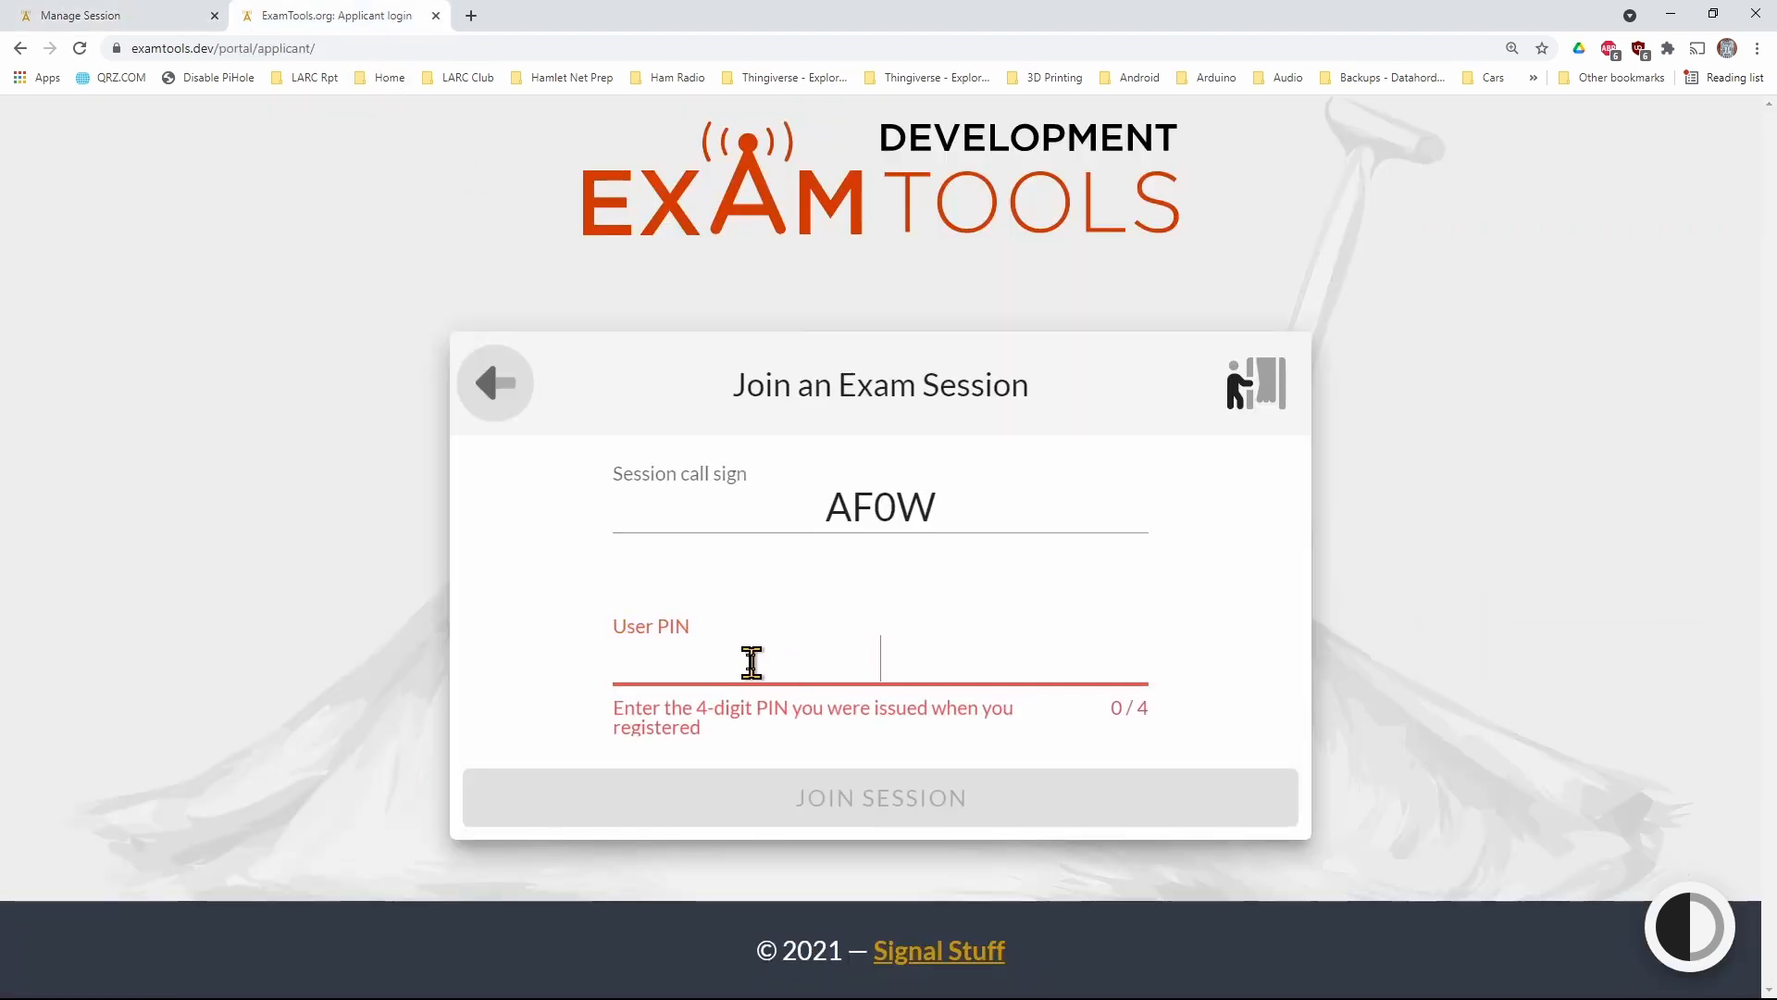
type("2207")
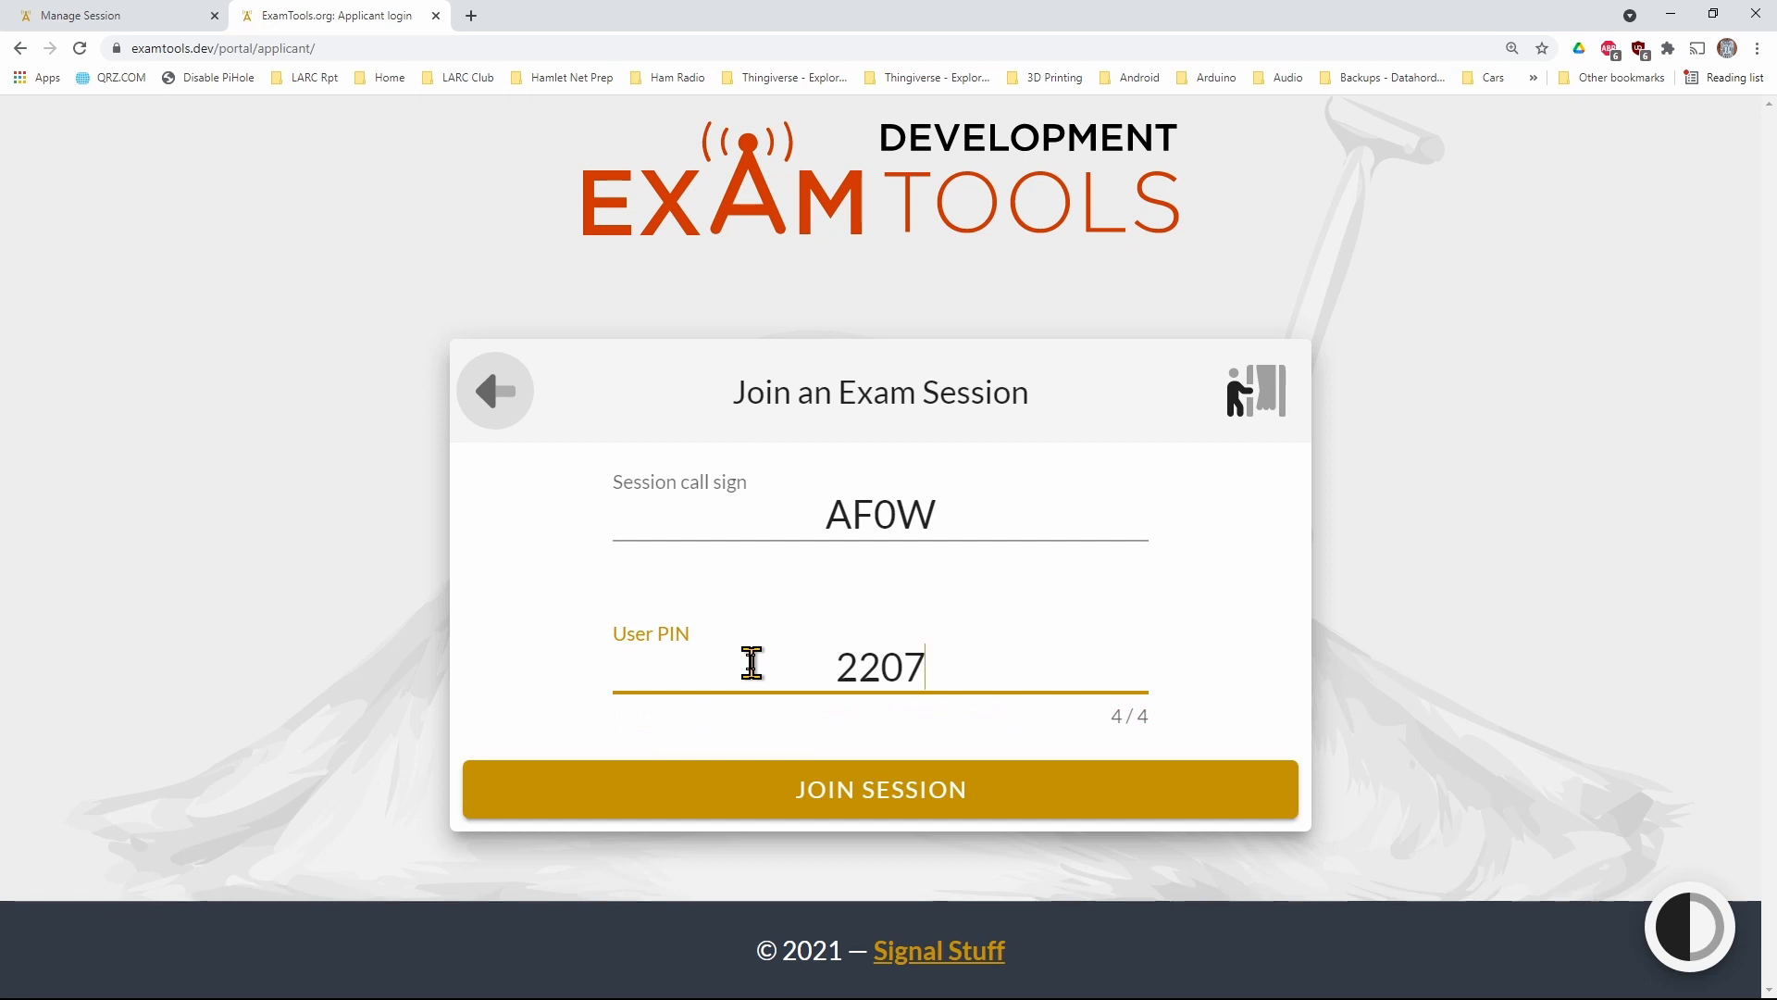
left_click(808, 798)
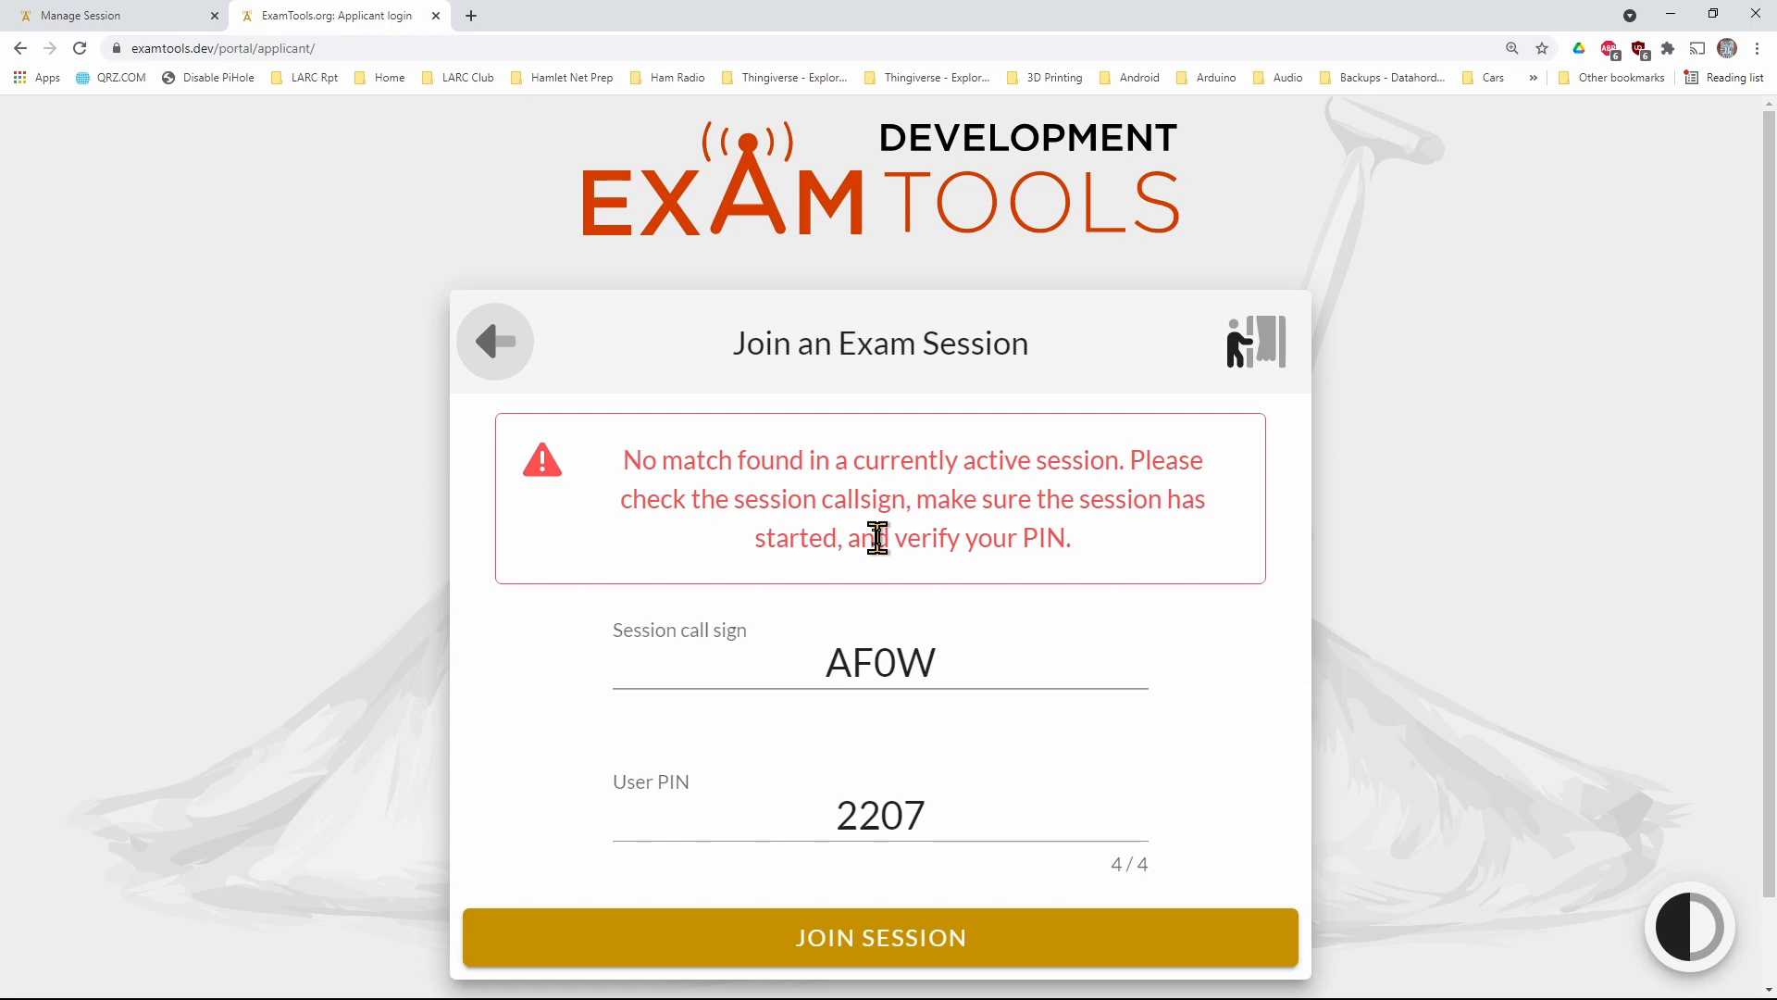
Start the exam session as the examiner, and submit the applicant's request to join it again
left_click(159, 28)
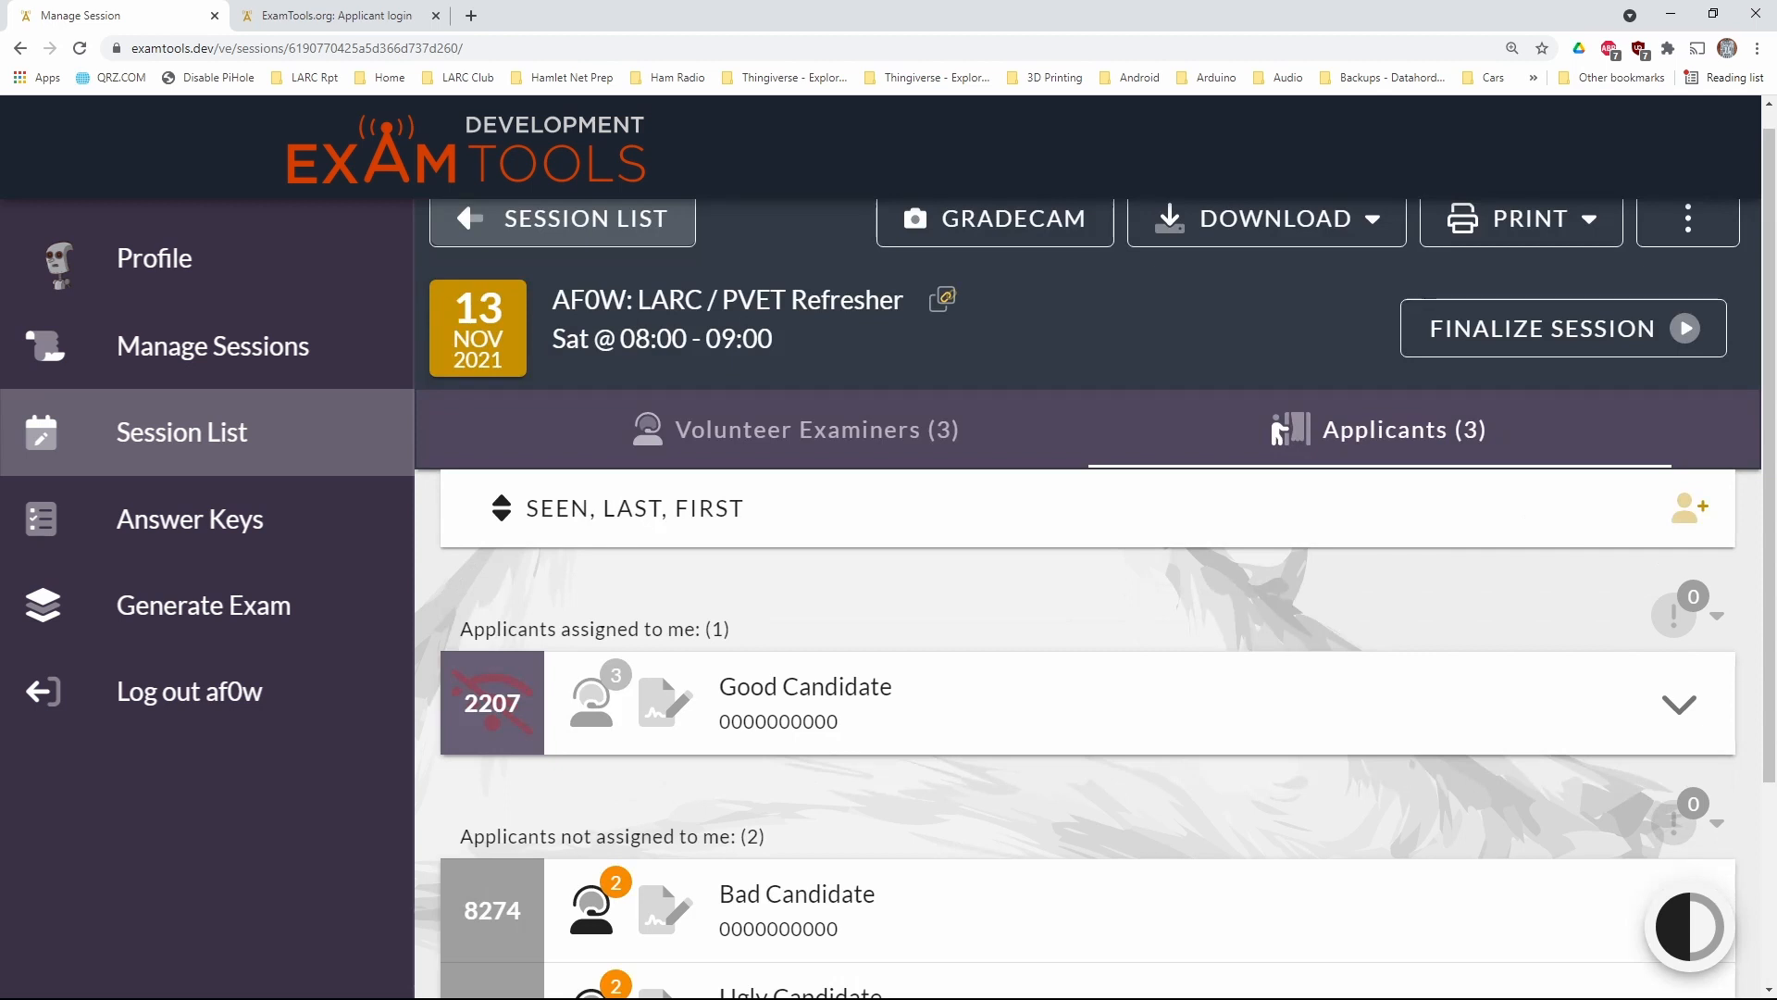
left_click(350, 19)
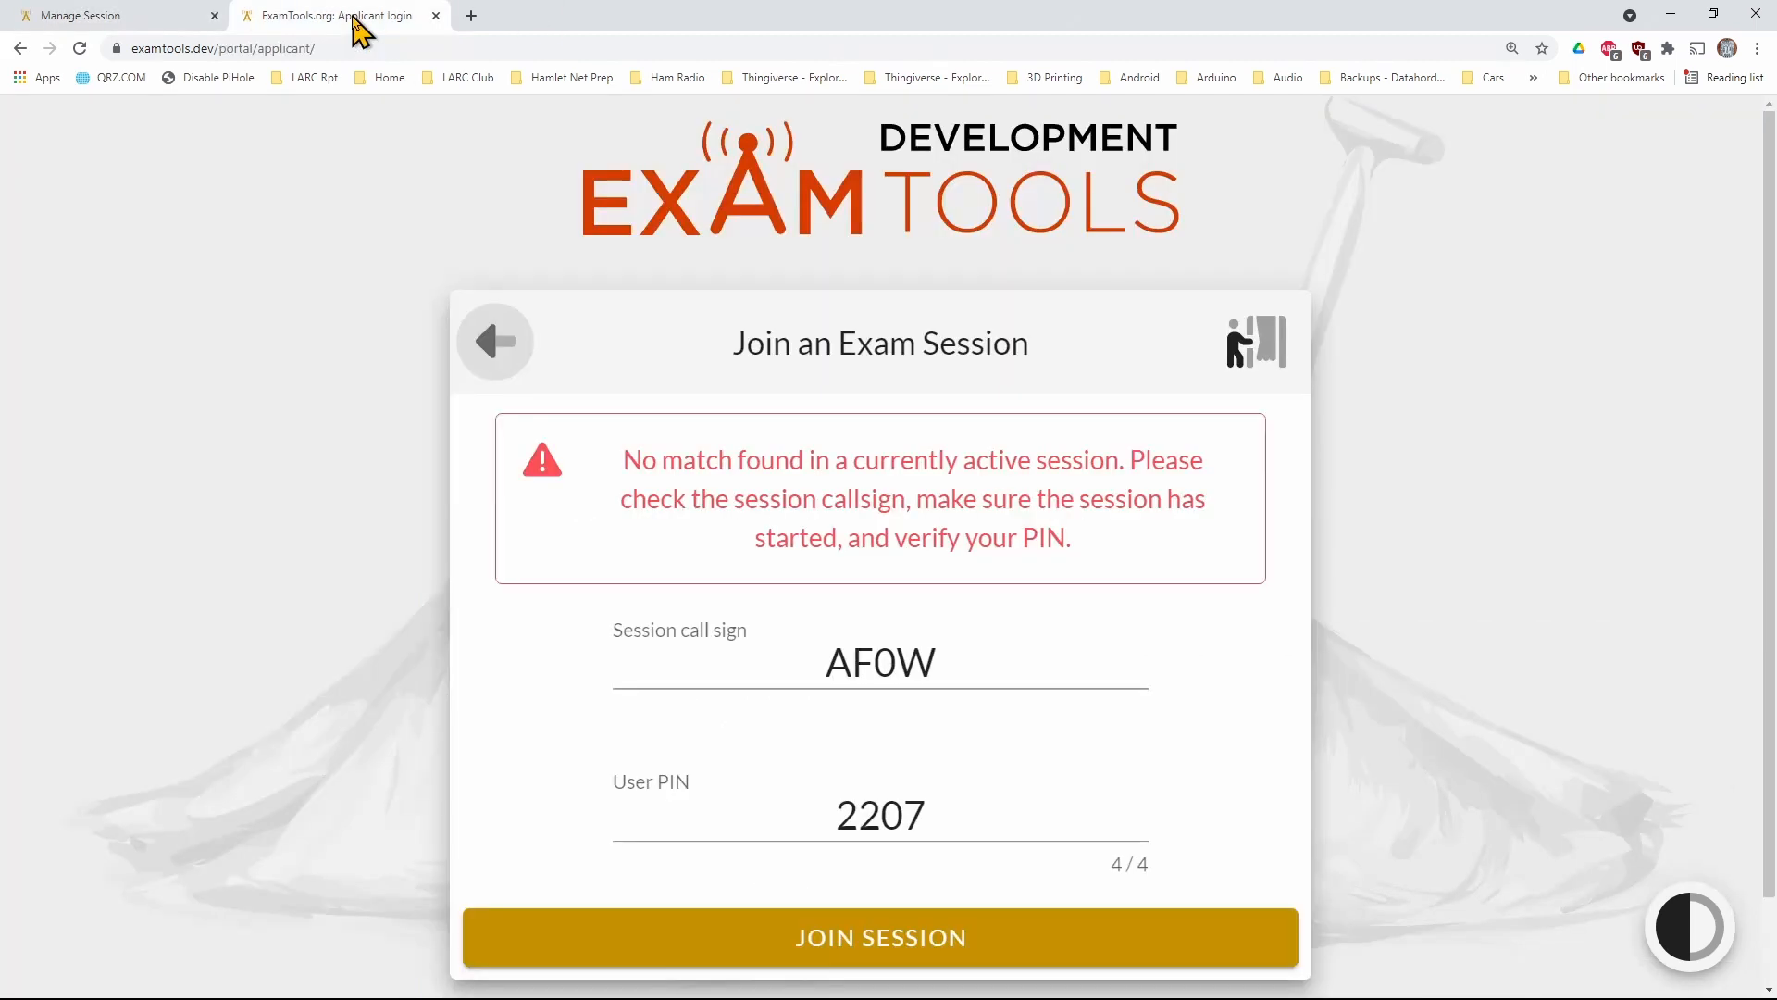
left_click(854, 954)
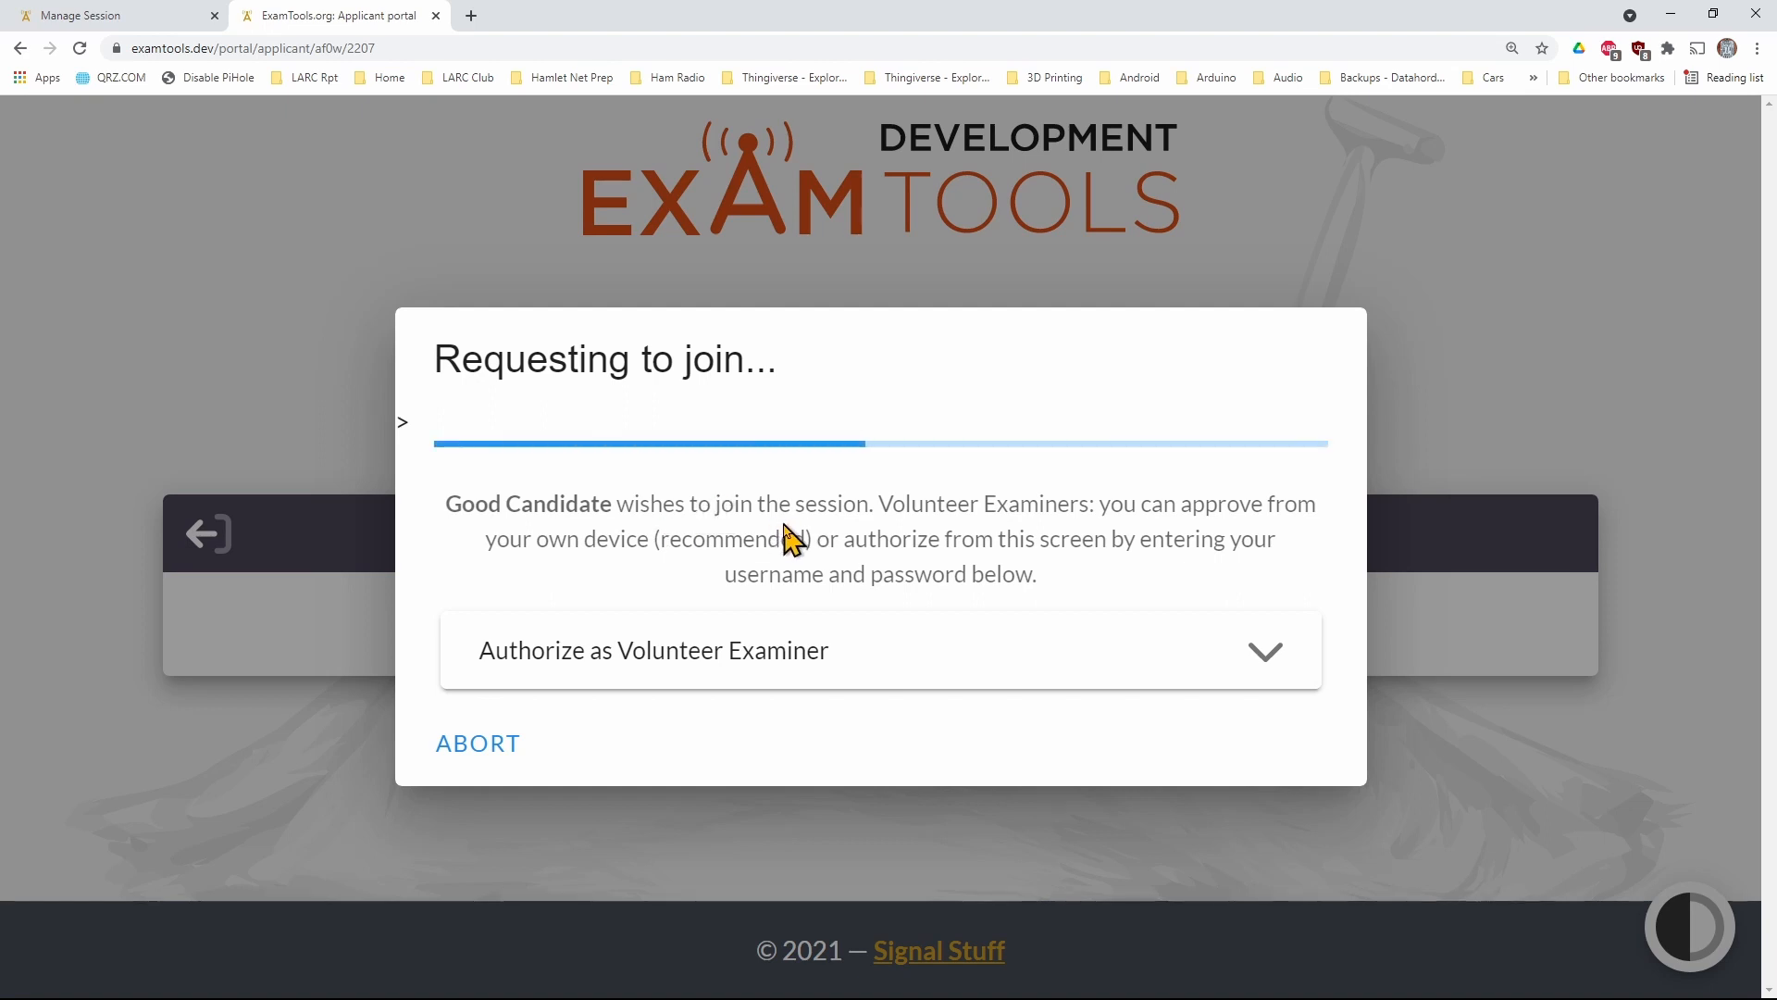
Approve the assigned applicant's pending Join Session request as the examiner, and return to the applicant portal
left_click(62, 17)
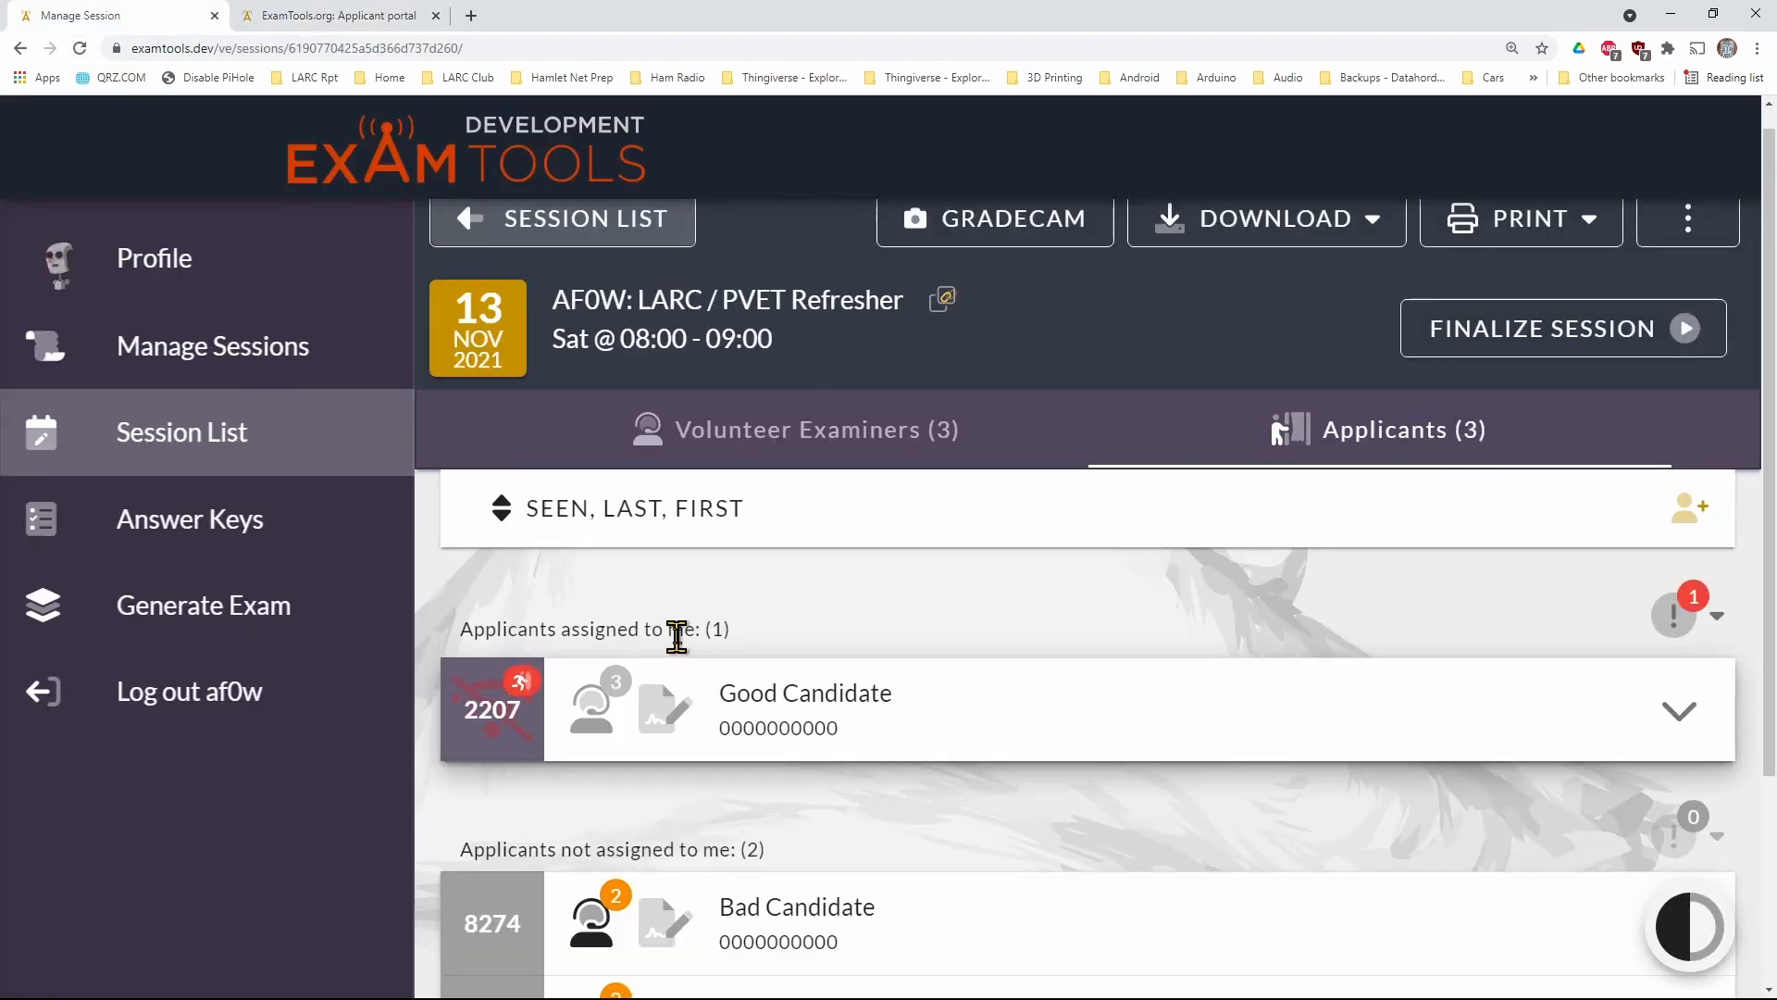
left_click(523, 685)
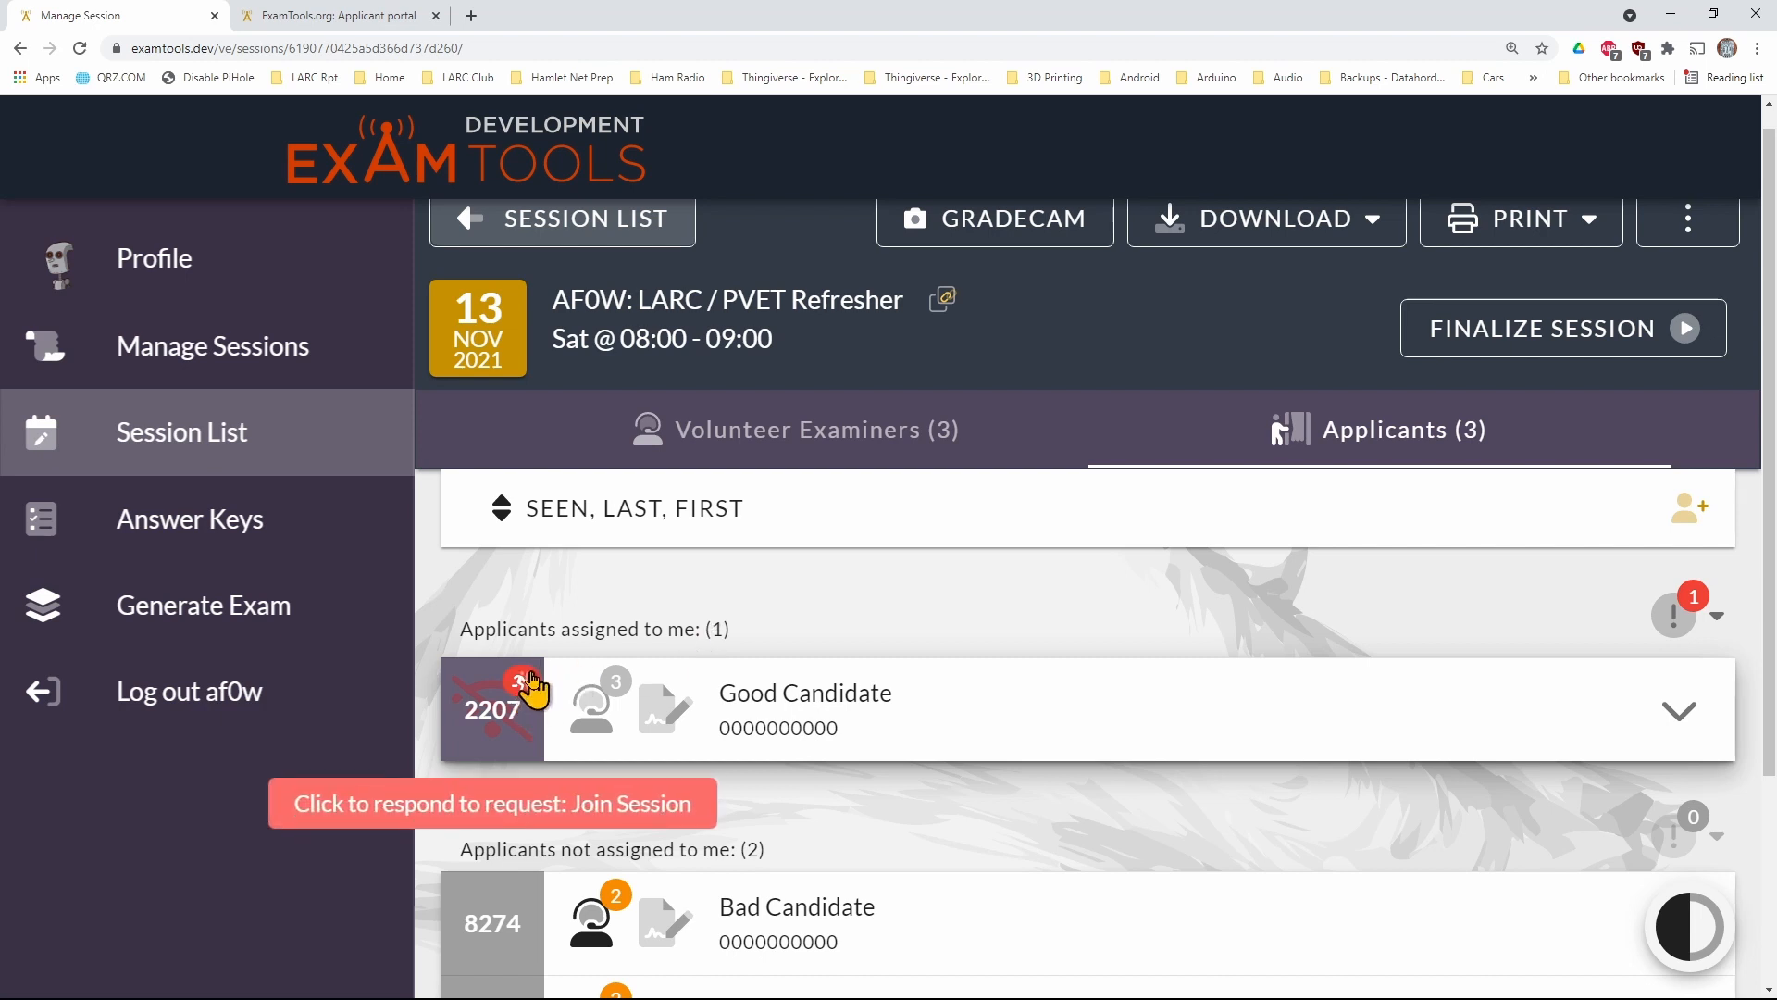
mouse_move(1702, 618)
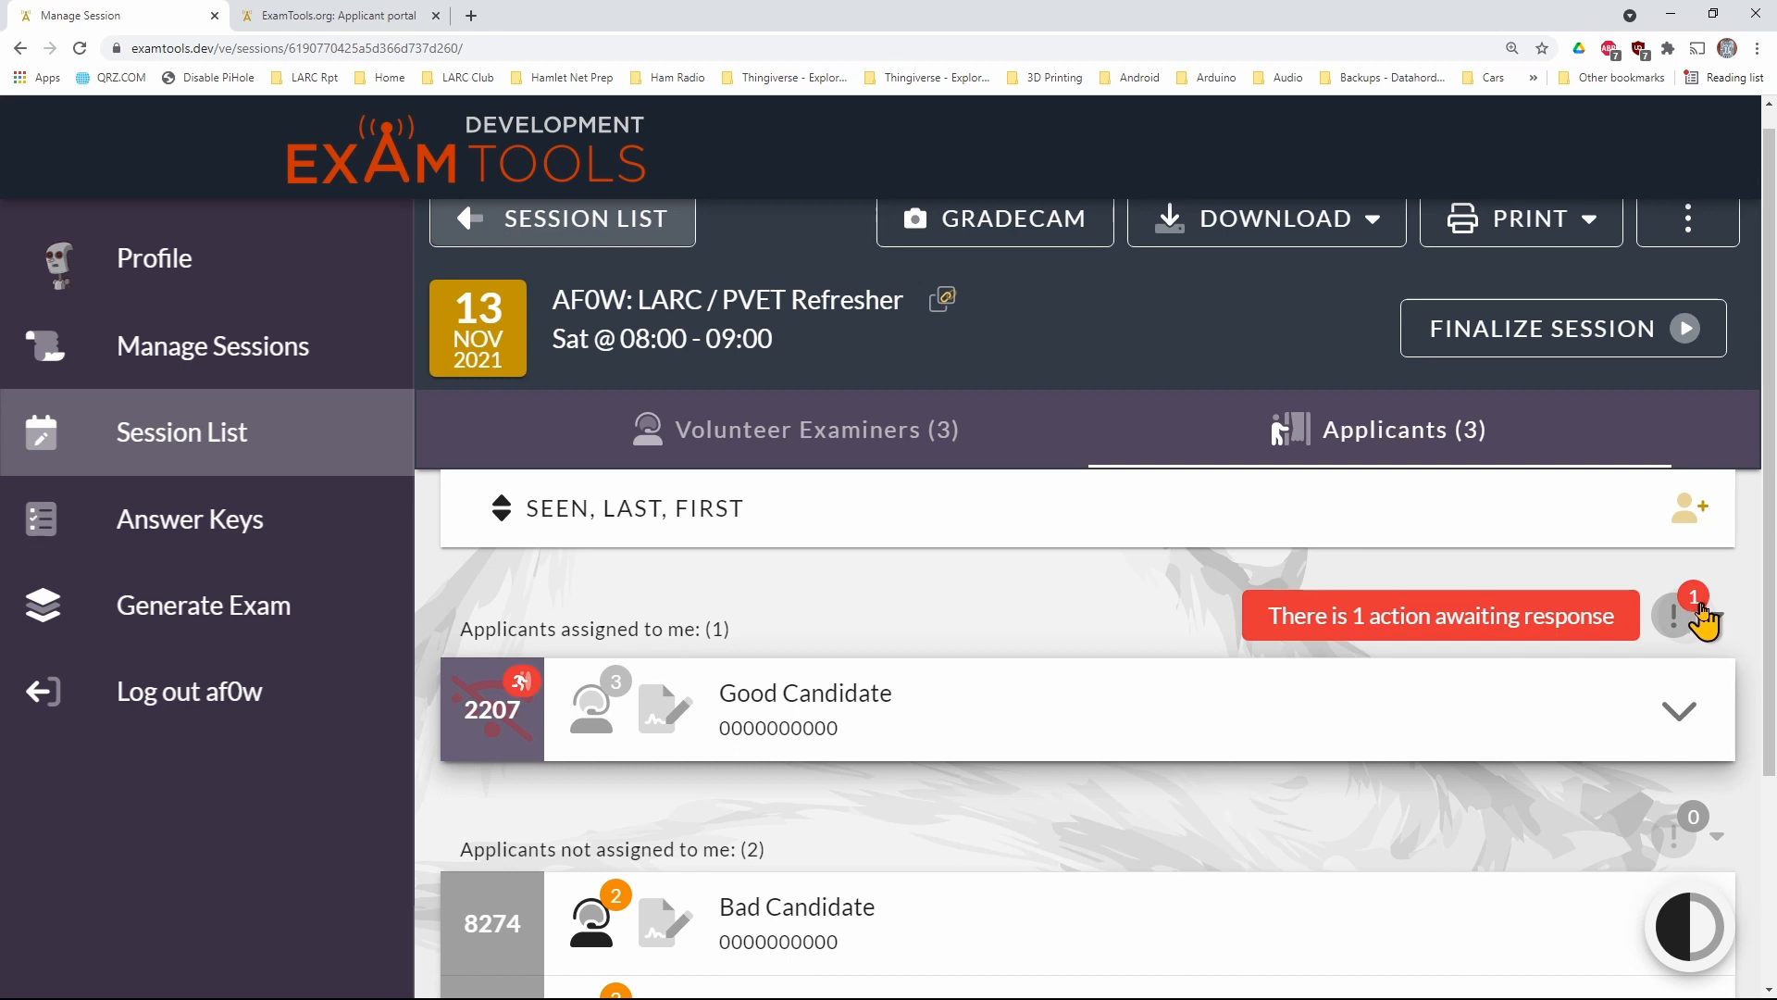
left_click(1703, 620)
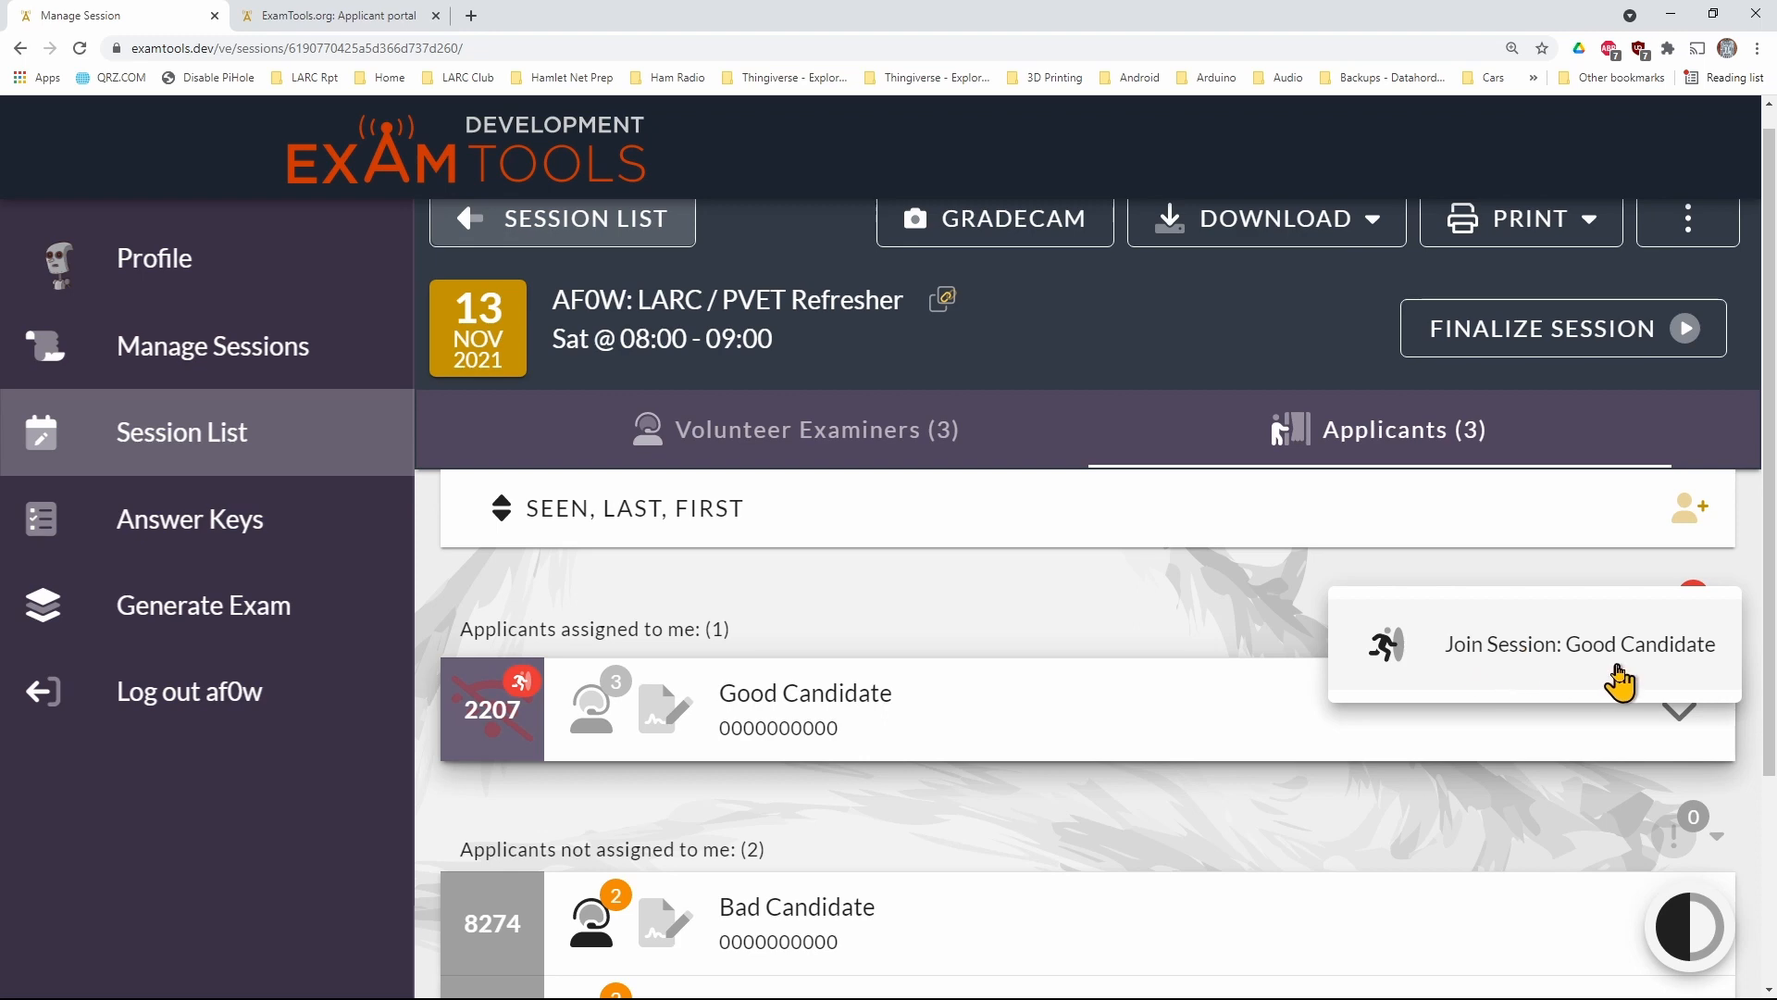
left_click(1492, 653)
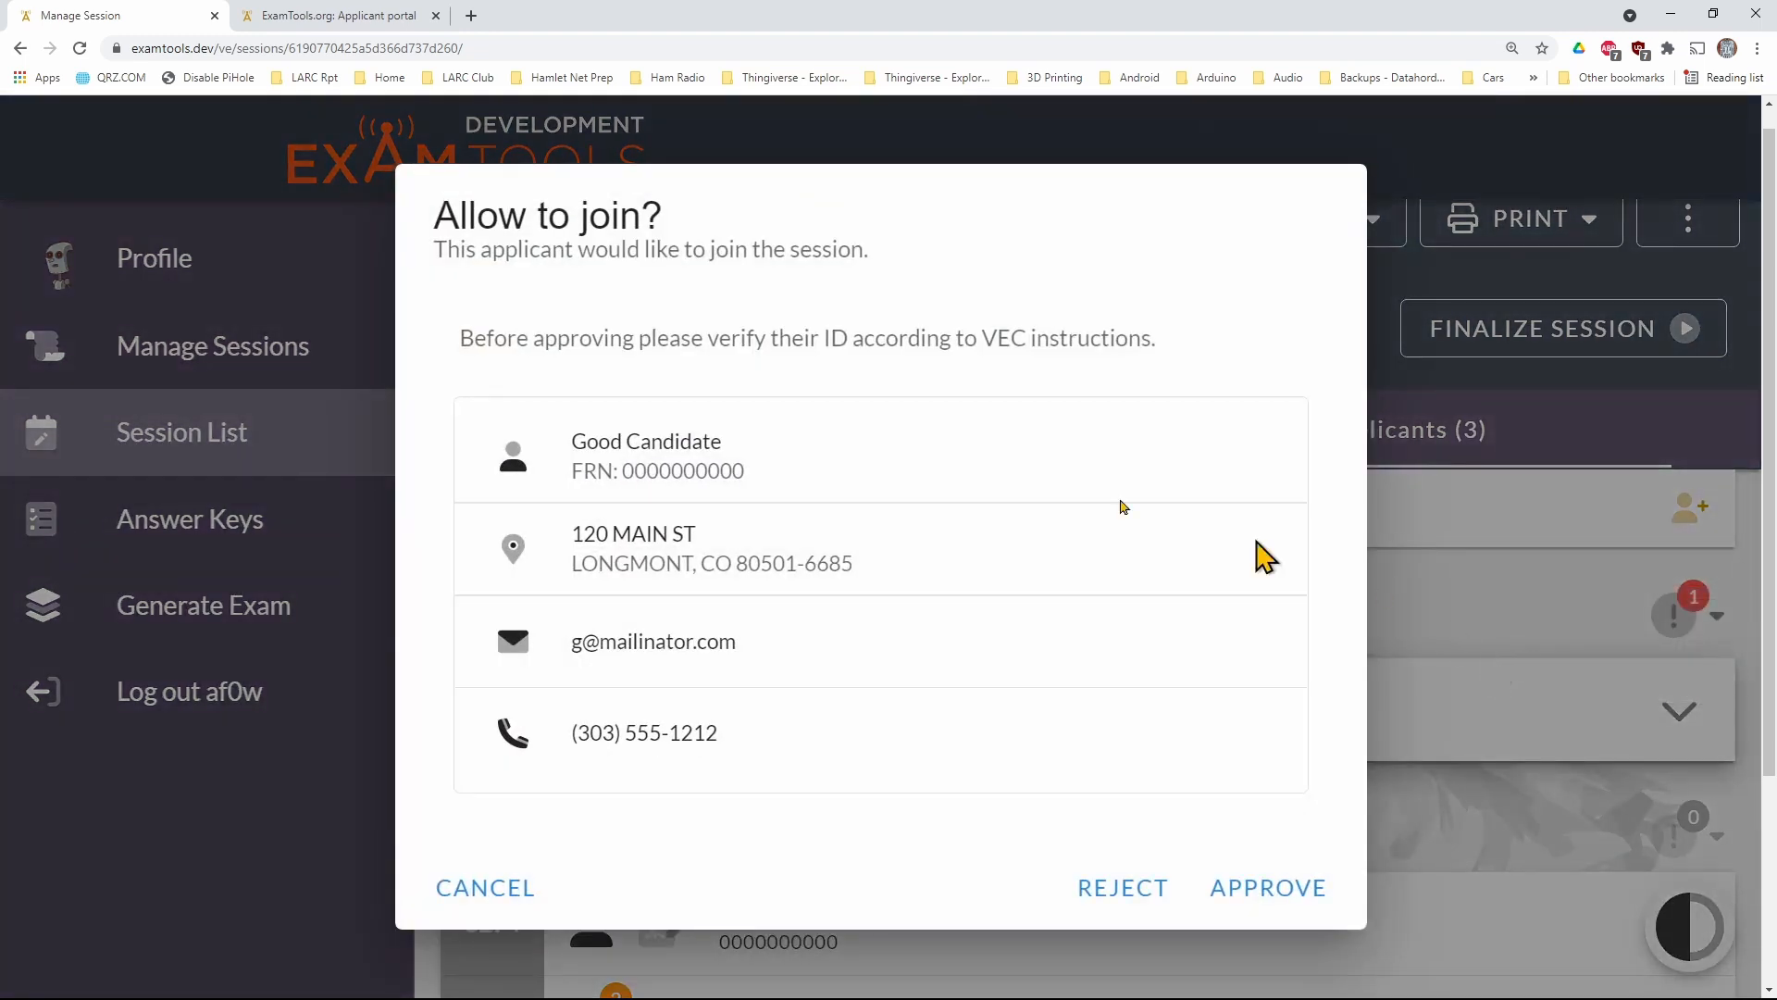
left_click(1274, 905)
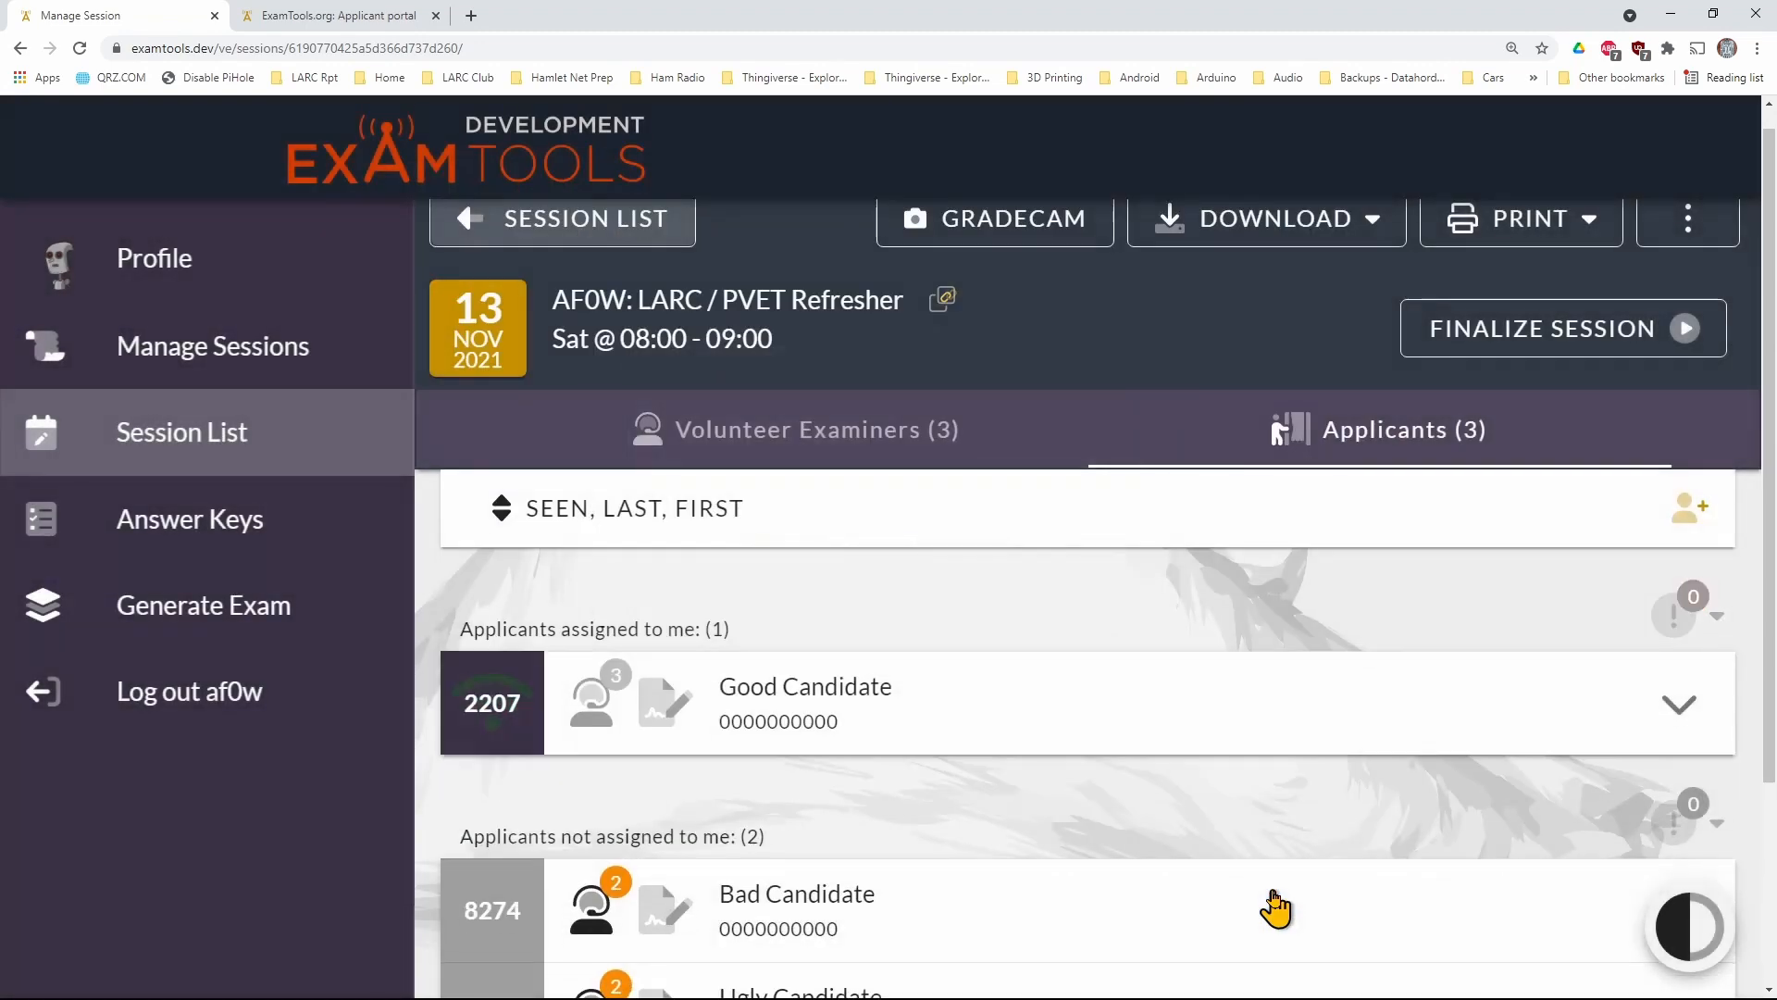
left_click(352, 27)
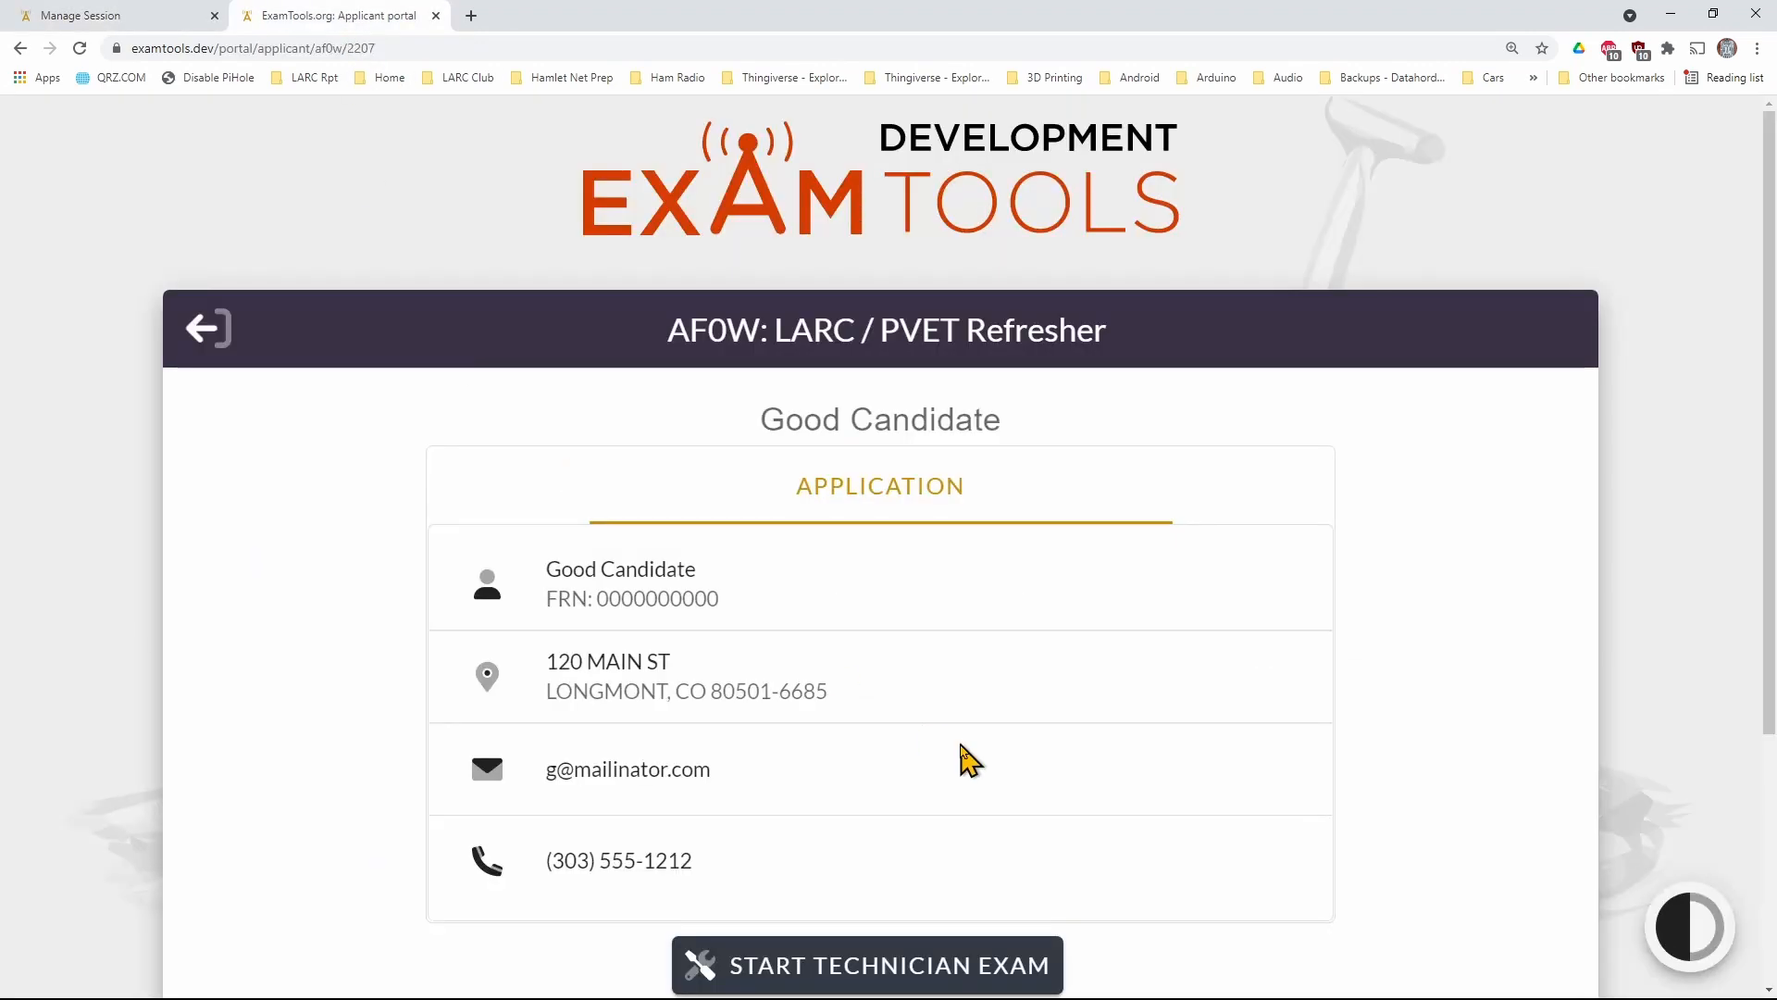
Request the Technician exam in the applicant portal and approve the assigned applicant's Start Exam request for Element 2 as the examiner
scroll(964, 759, "down", 3)
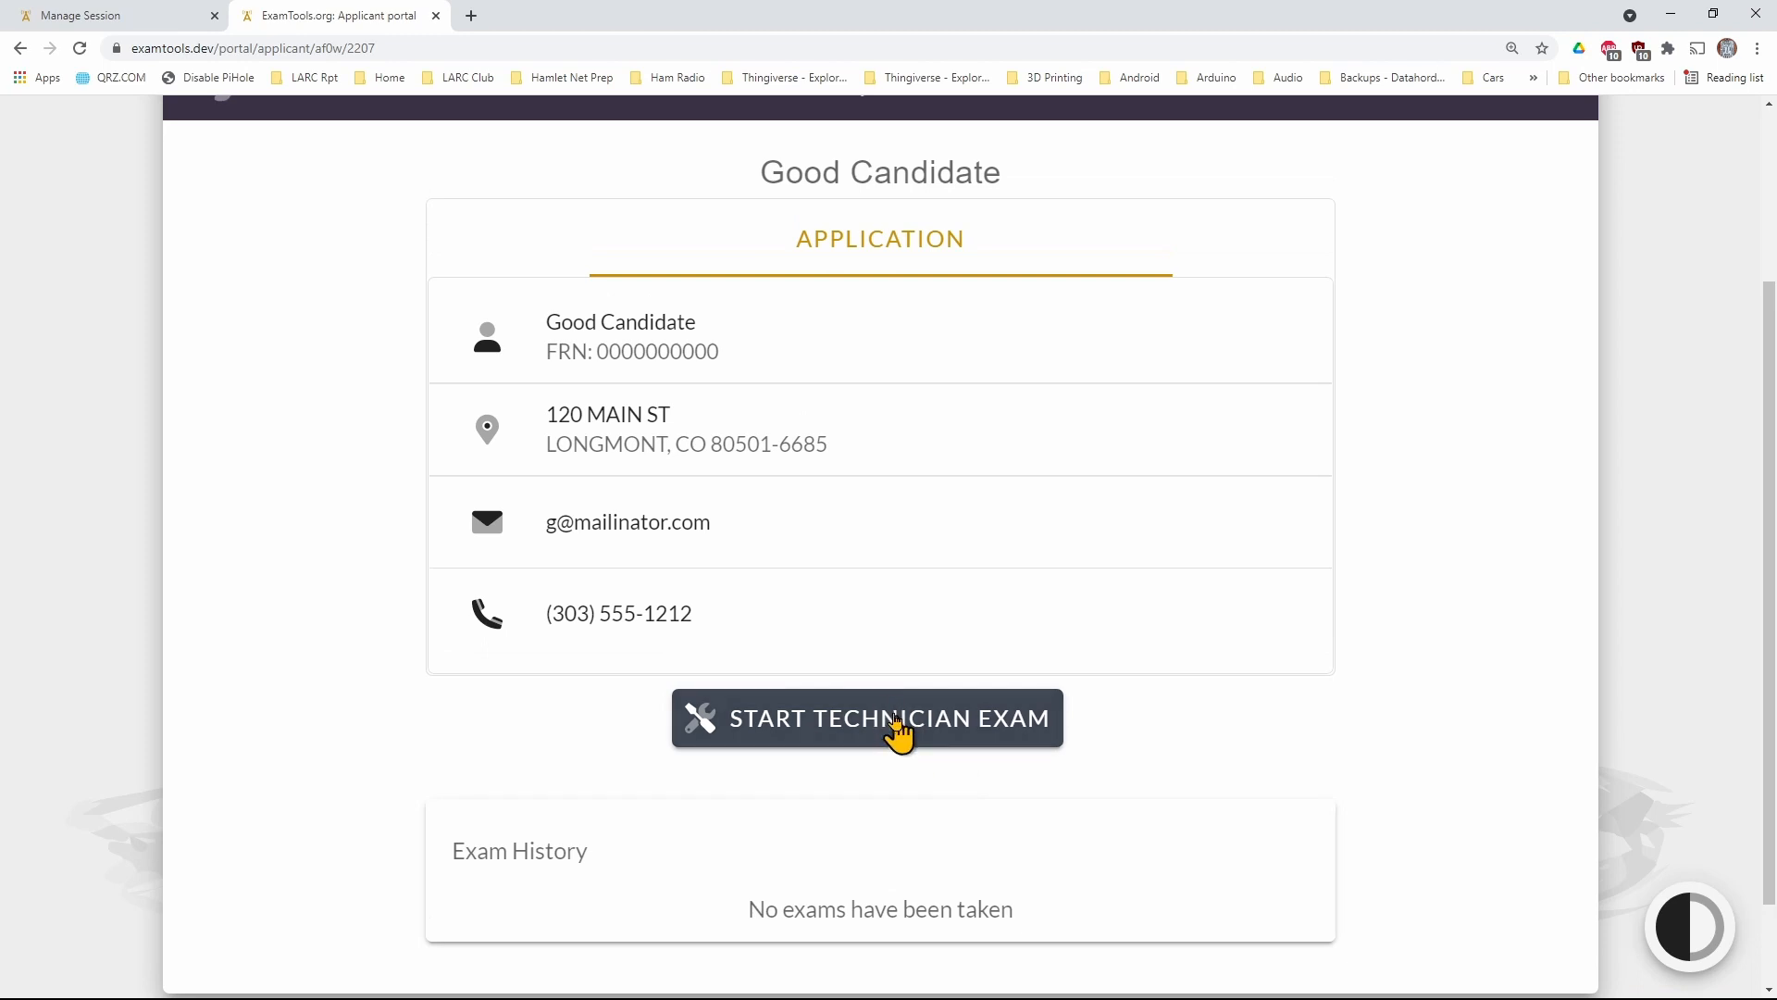
scroll(552, 468, "up", 3)
left_click(156, 26)
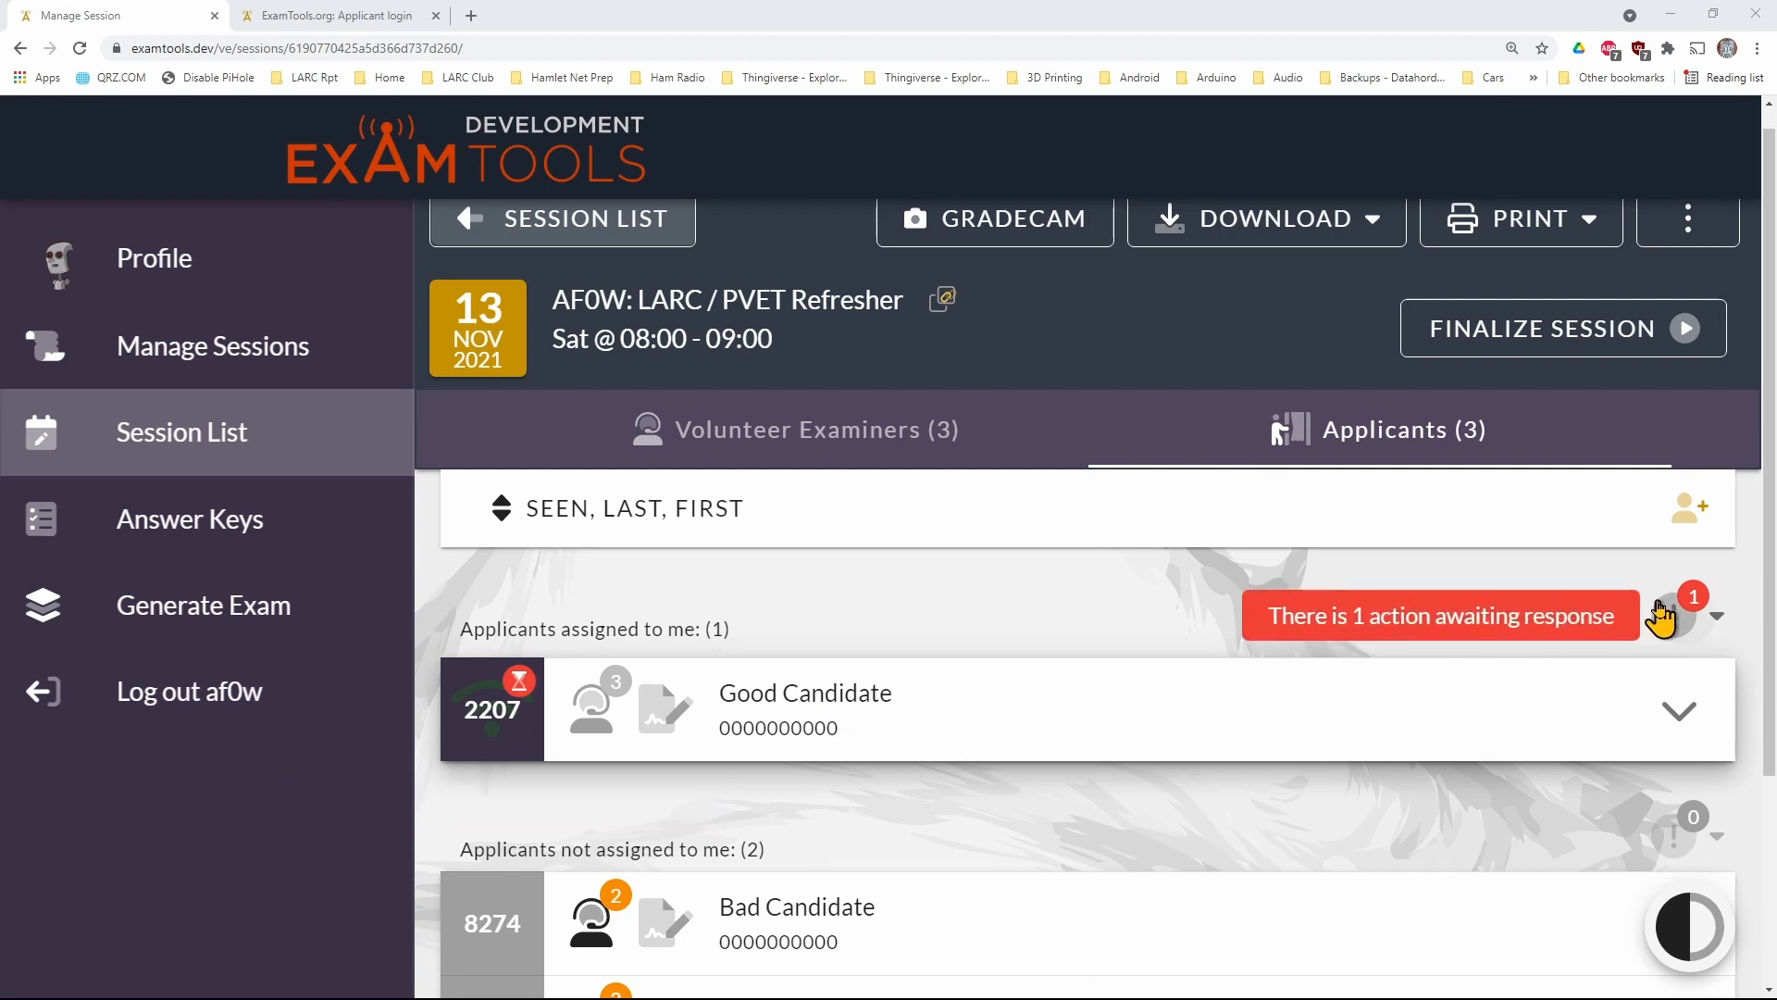
left_click(1713, 618)
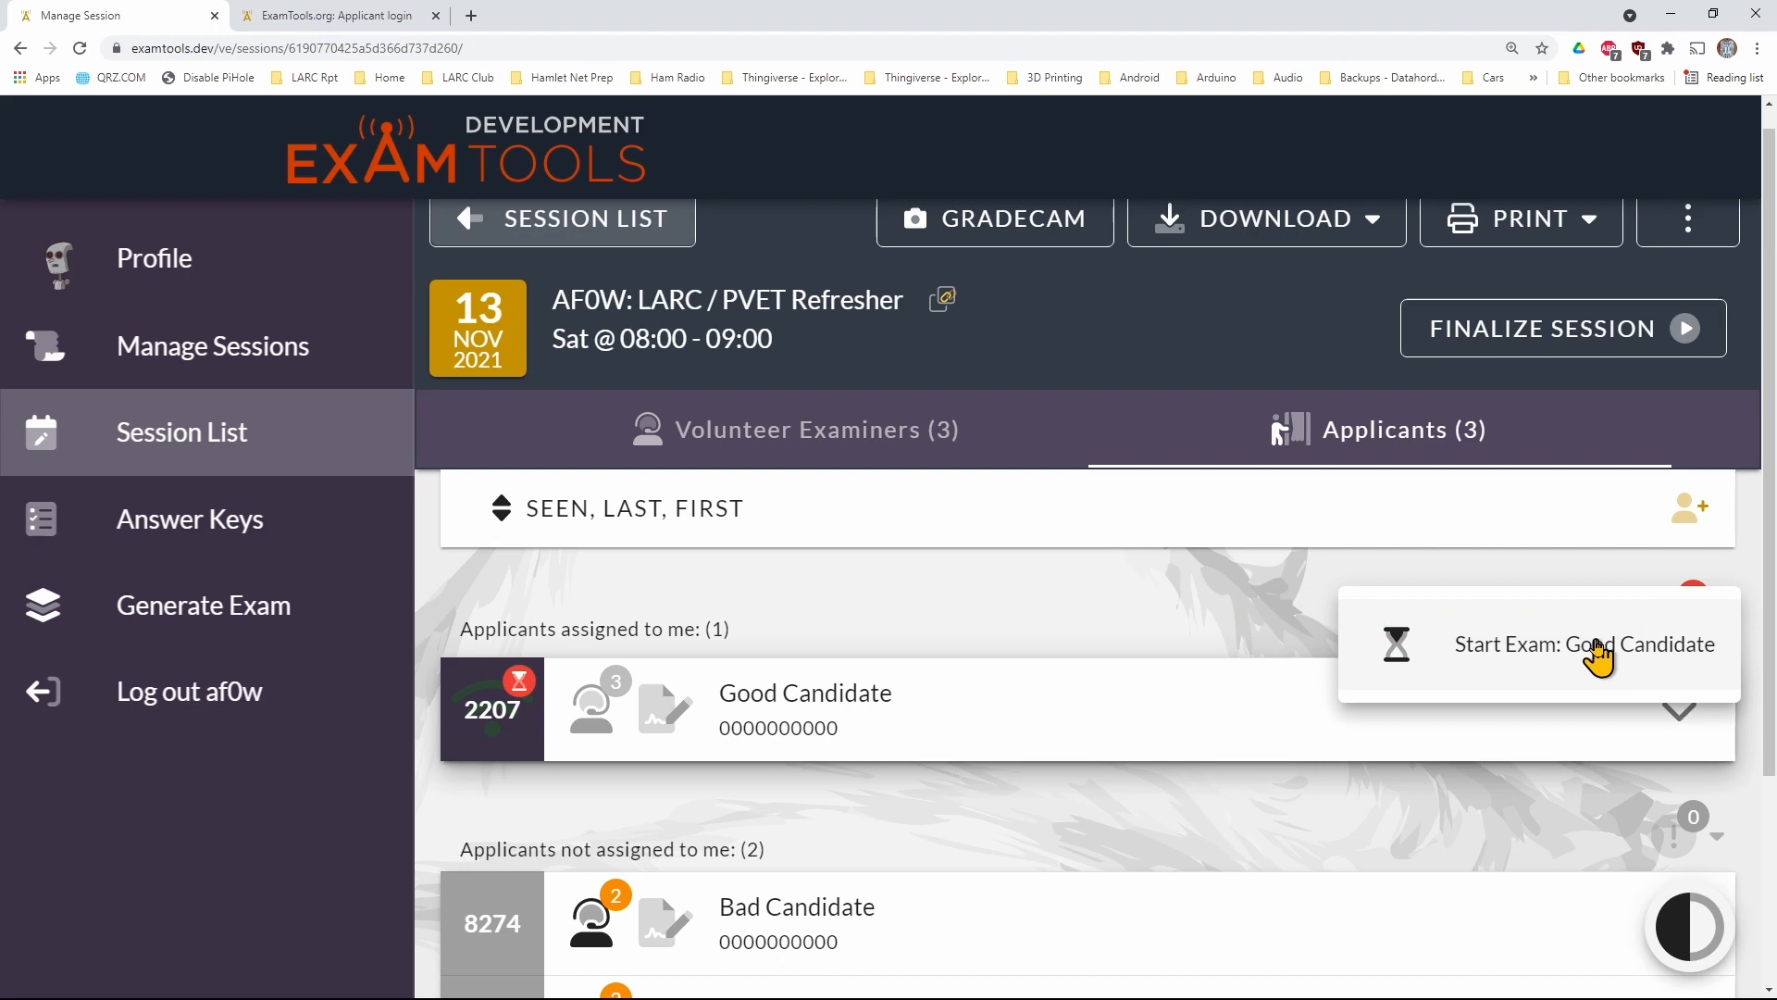
left_click(1607, 651)
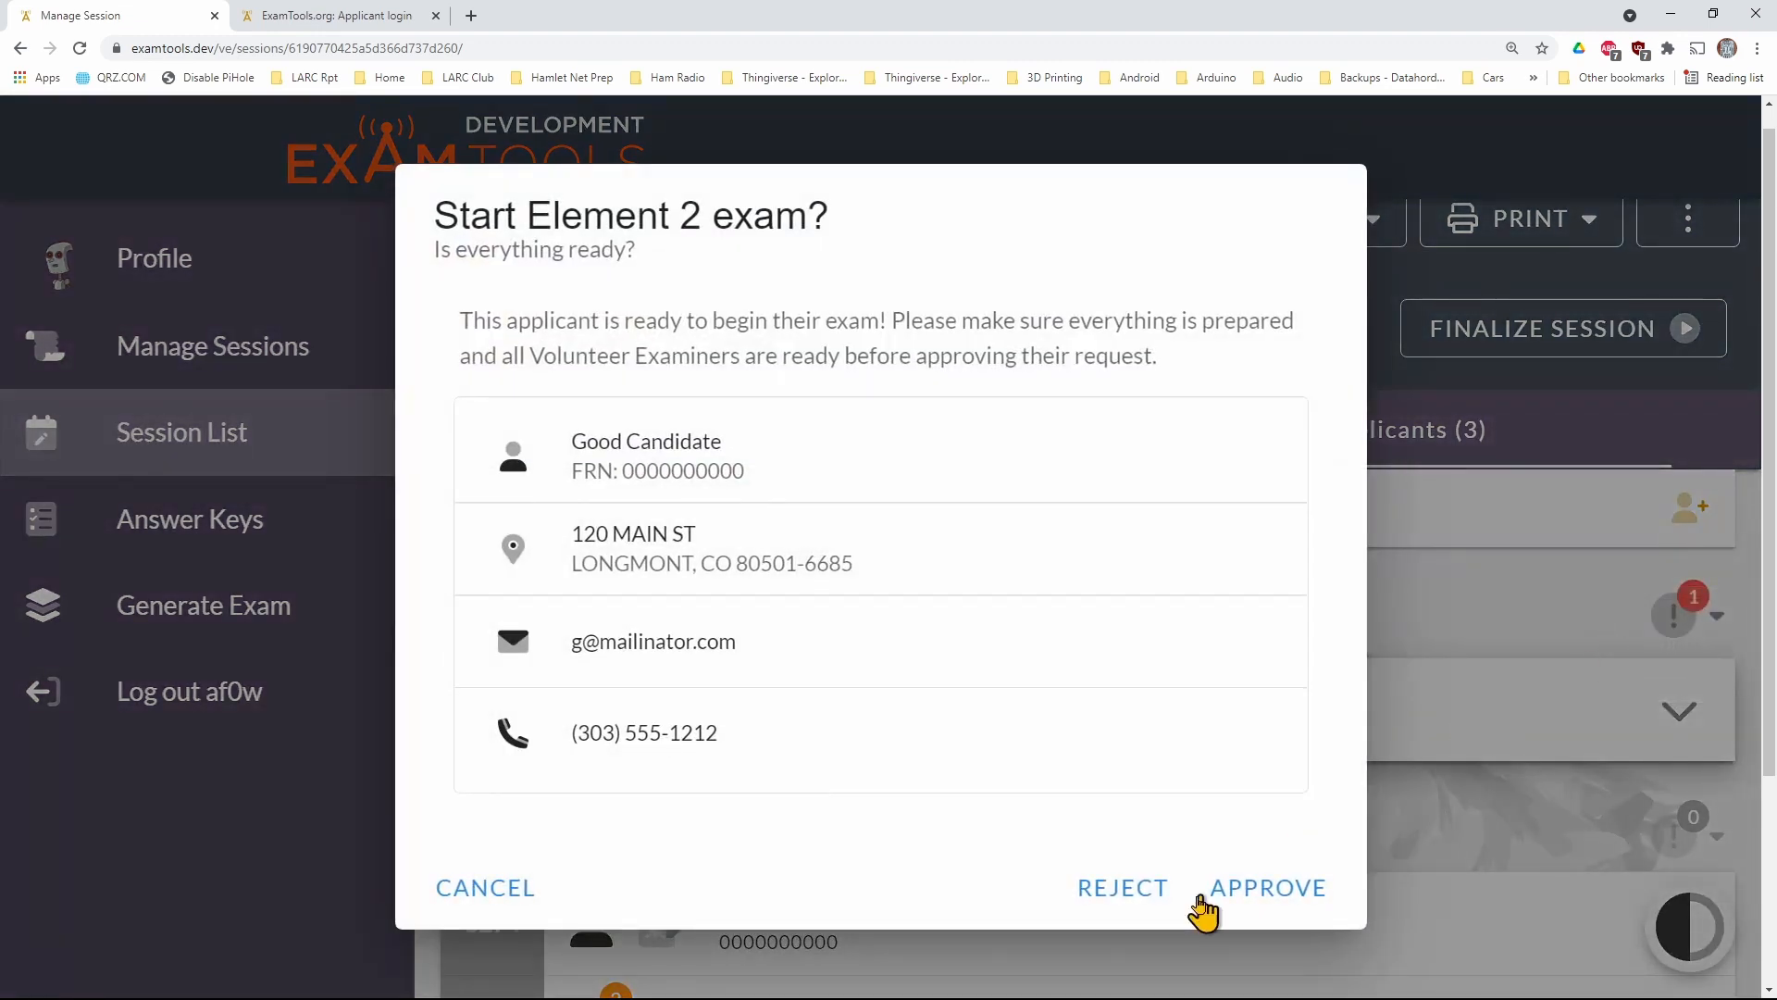
left_click(1270, 887)
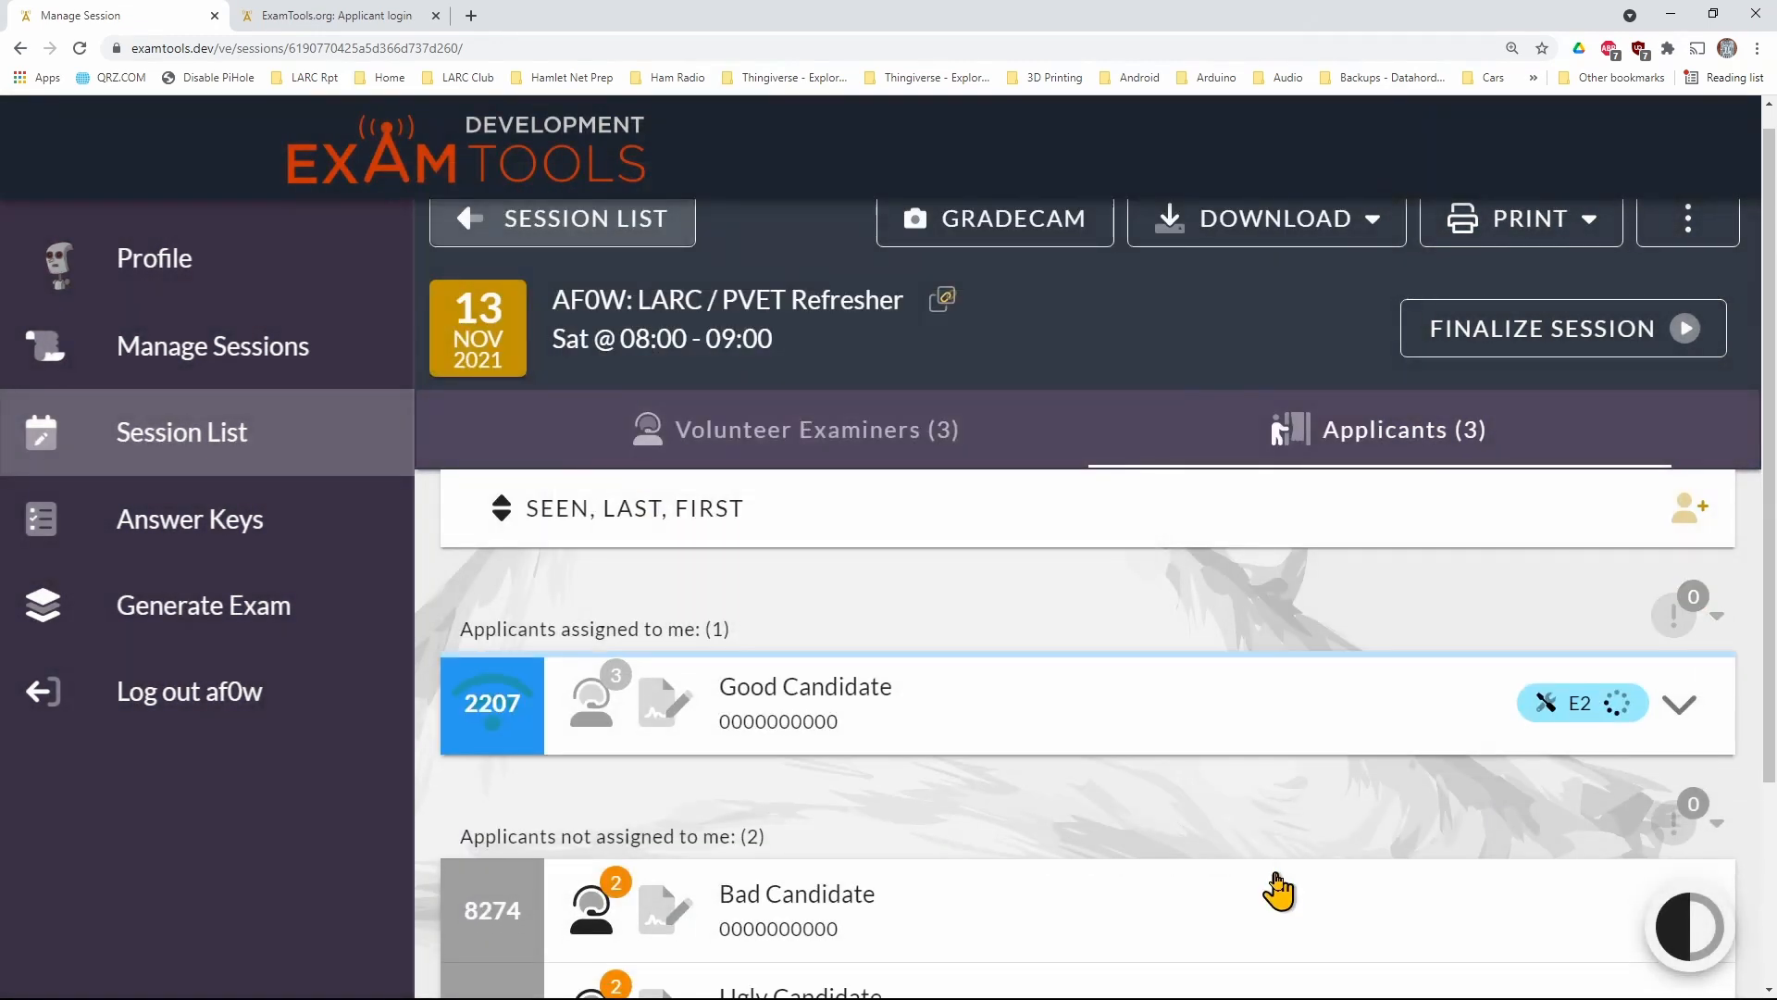
Approve the assigned applicant's Grade Exam request, authorizing it with the examiner's username and account password
mouse_move(1565, 724)
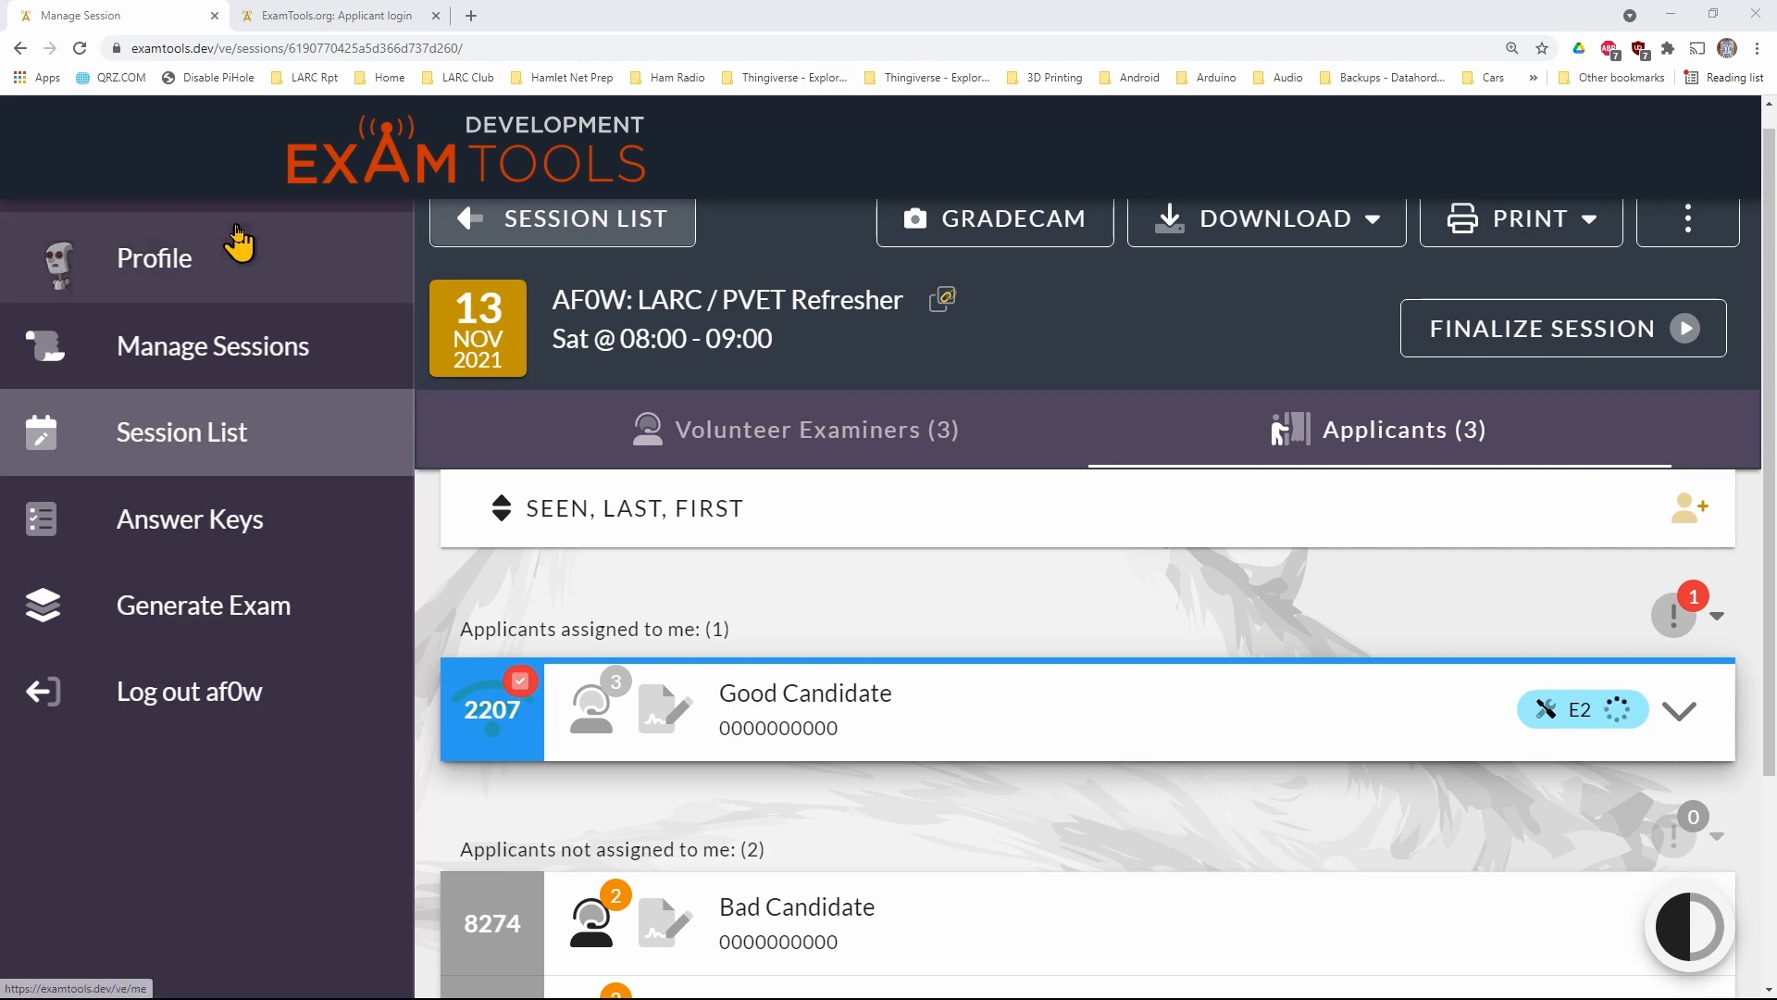
left_click(521, 685)
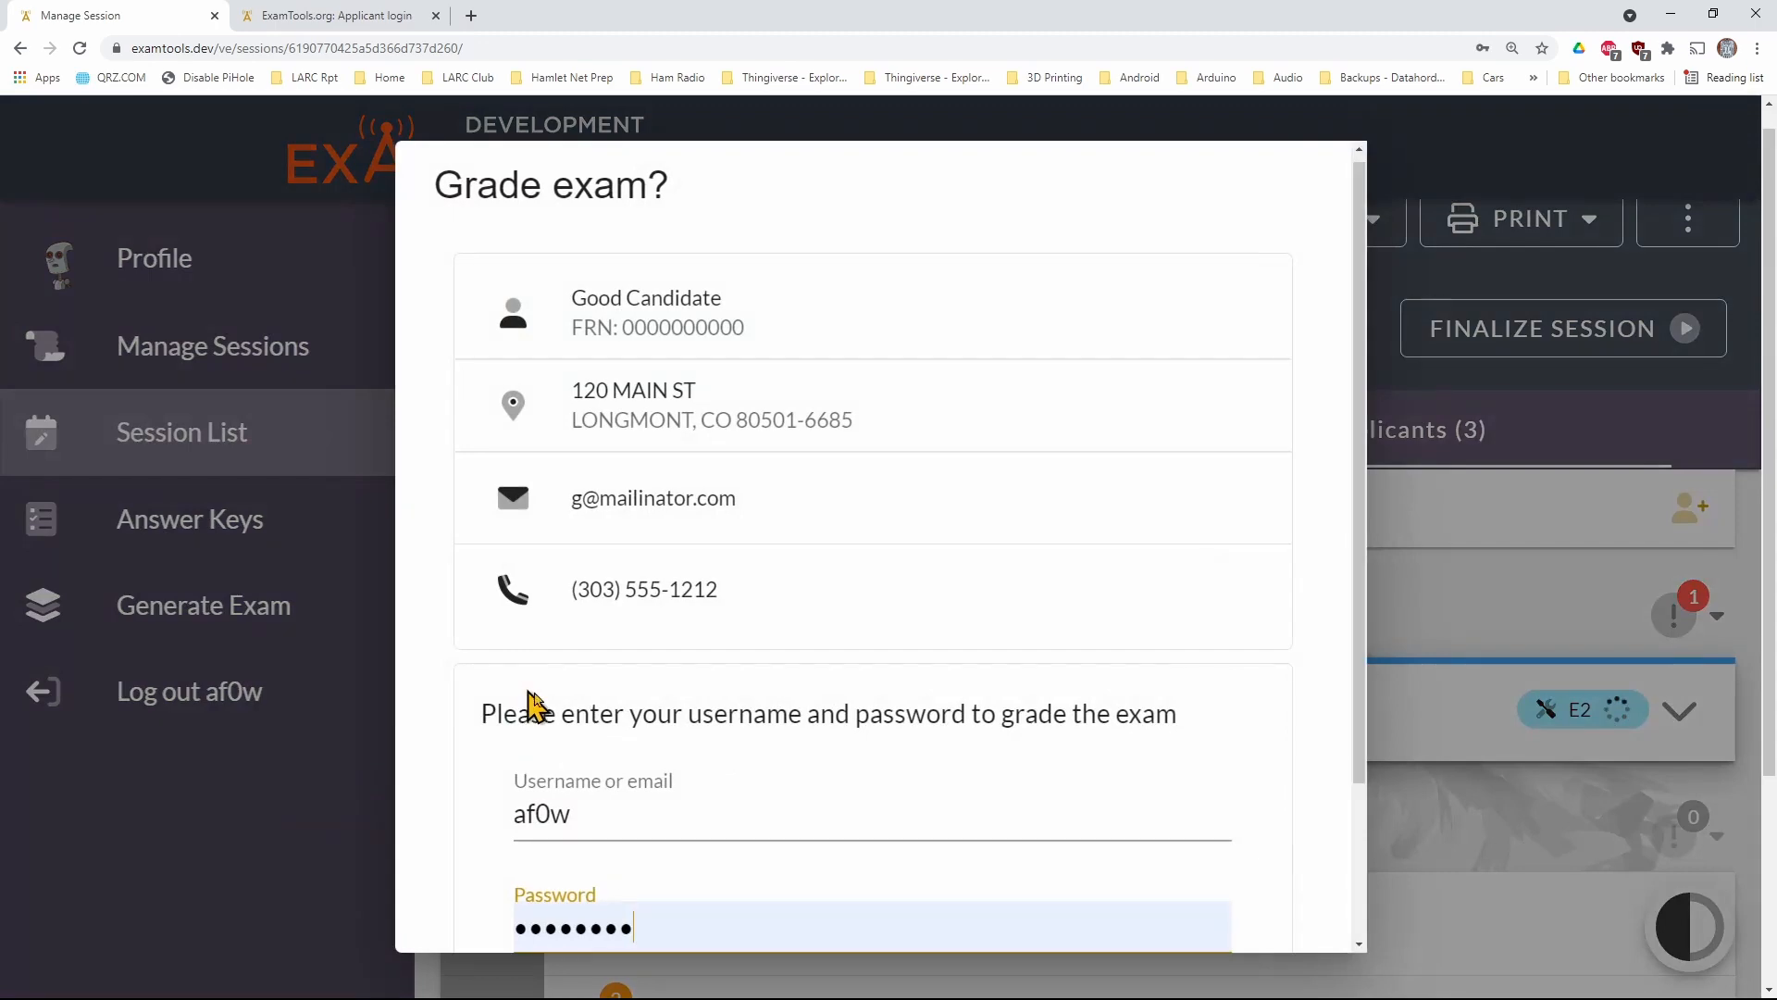
scroll(1254, 888, "down", 3)
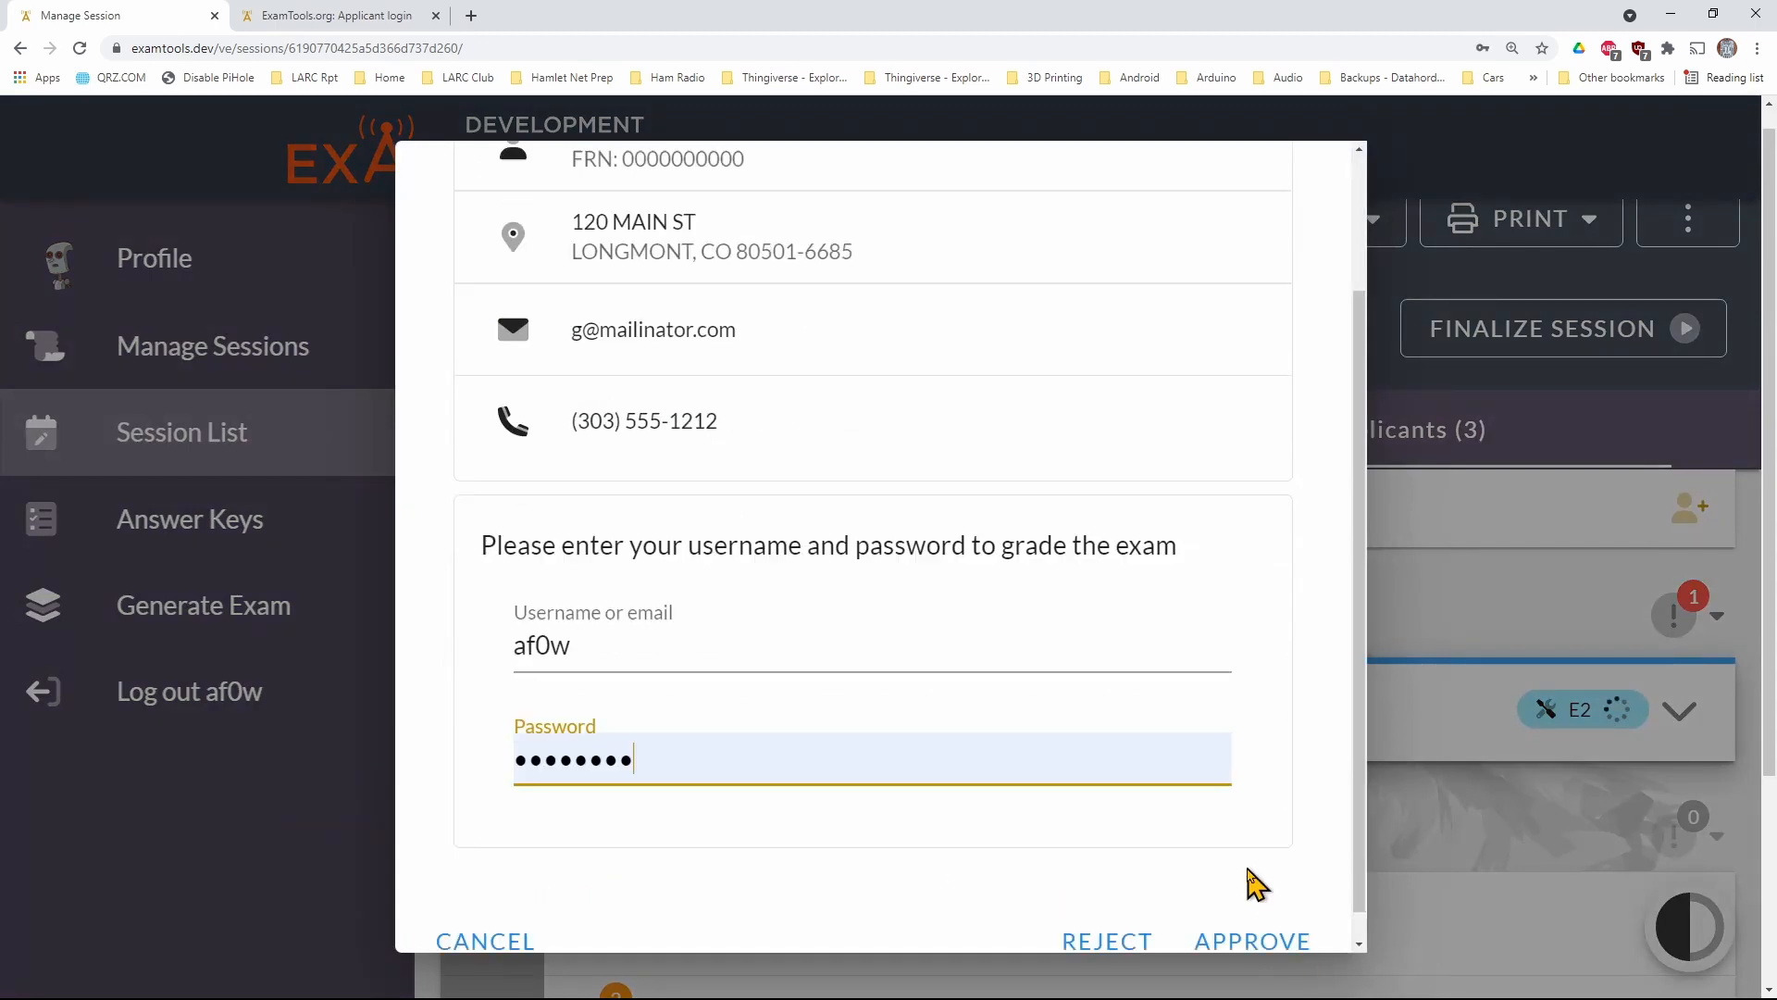
left_click(1245, 930)
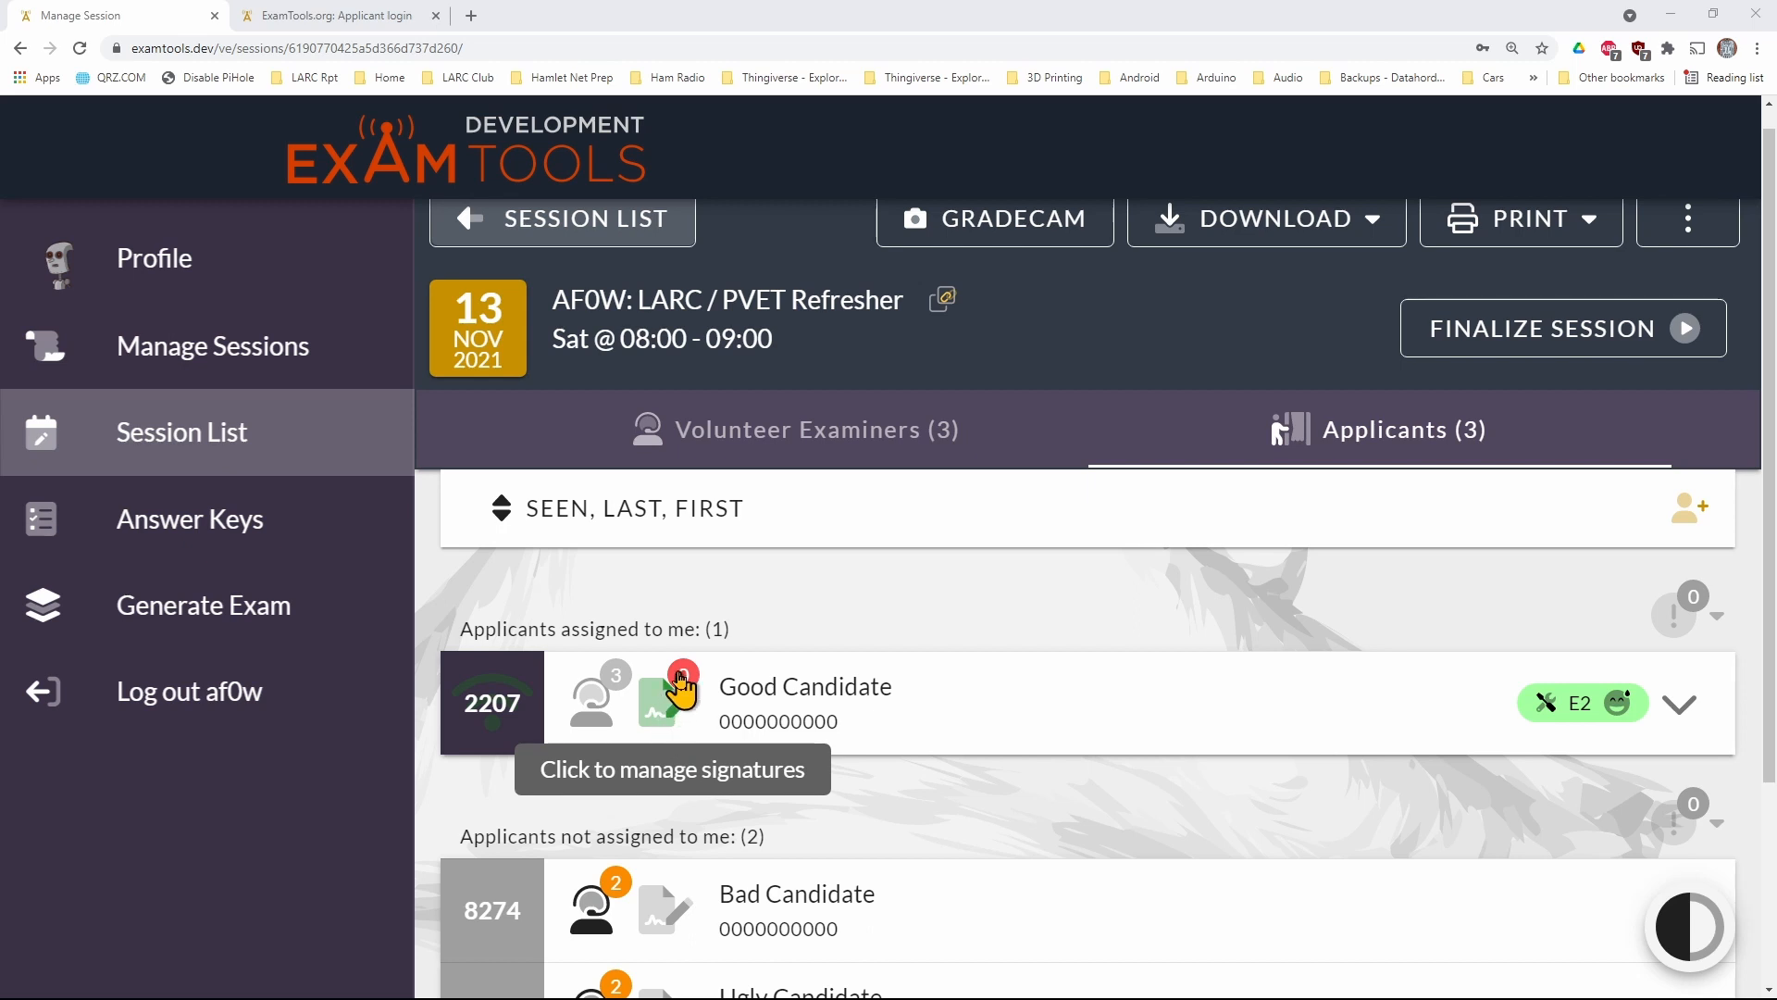
Open the AF0W examiner's signing form for the graded applicant and review the CSCE, Form 605 and exam result in the forms preview
left_click(667, 717)
scroll(703, 726, "down", 1)
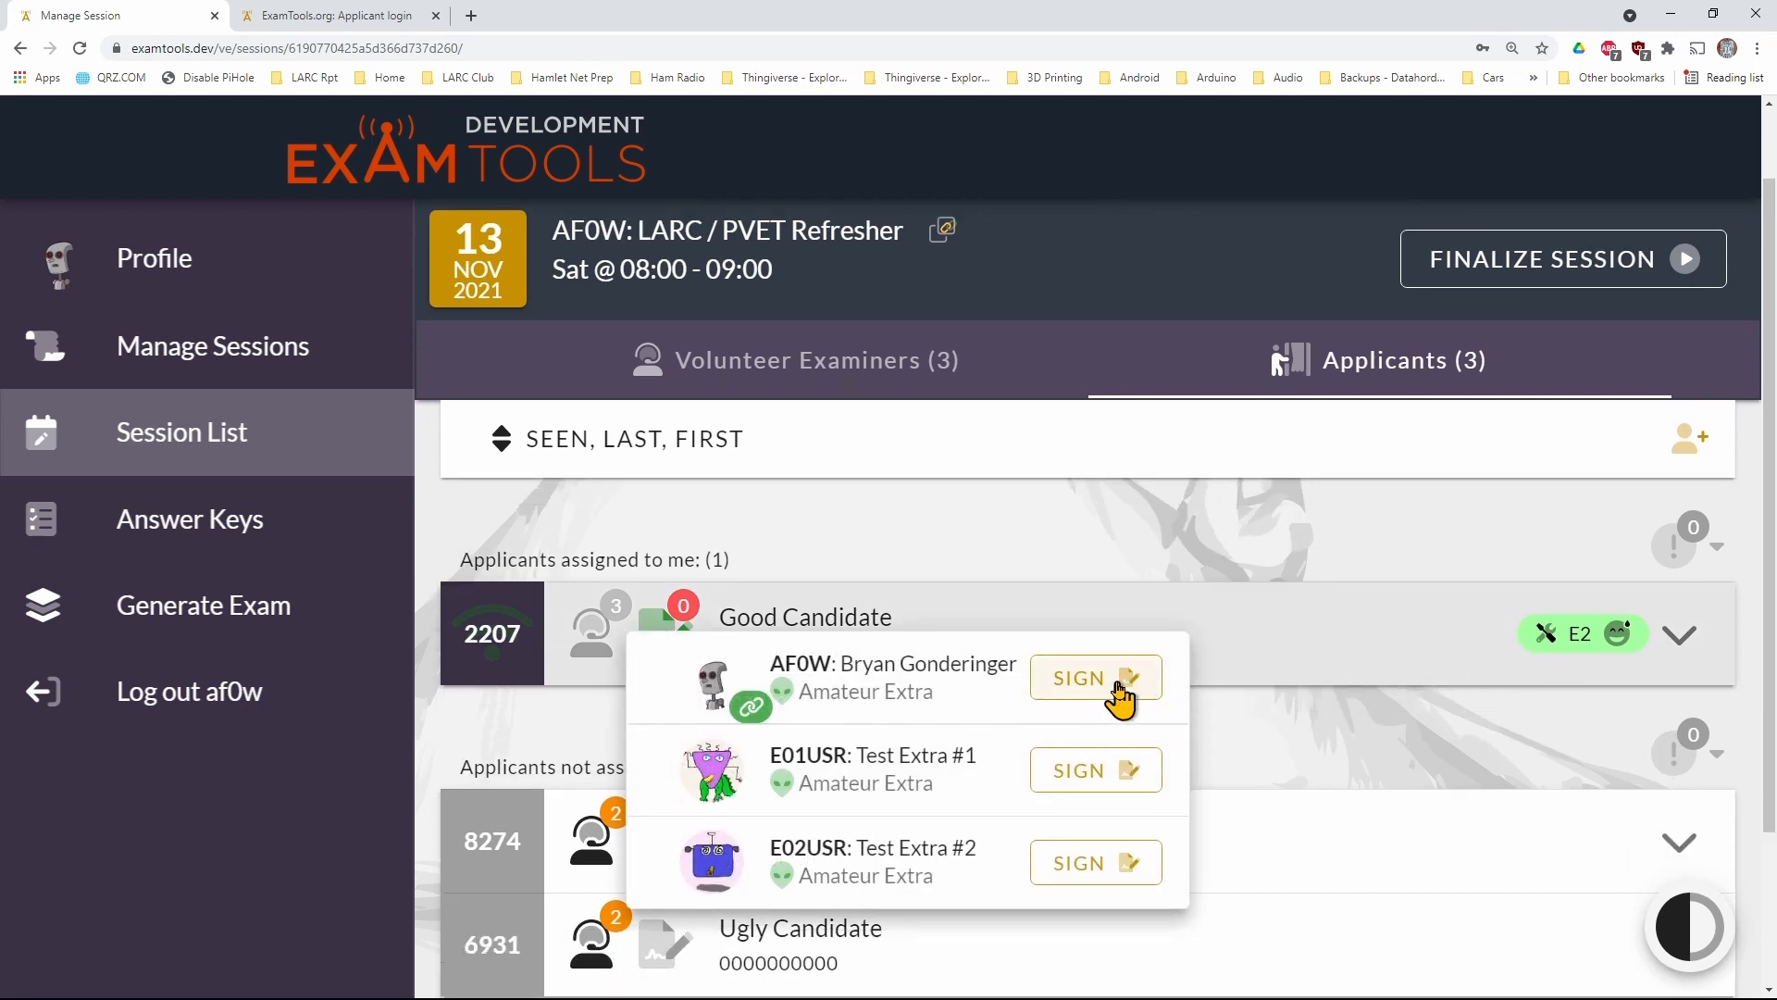
left_click(1119, 689)
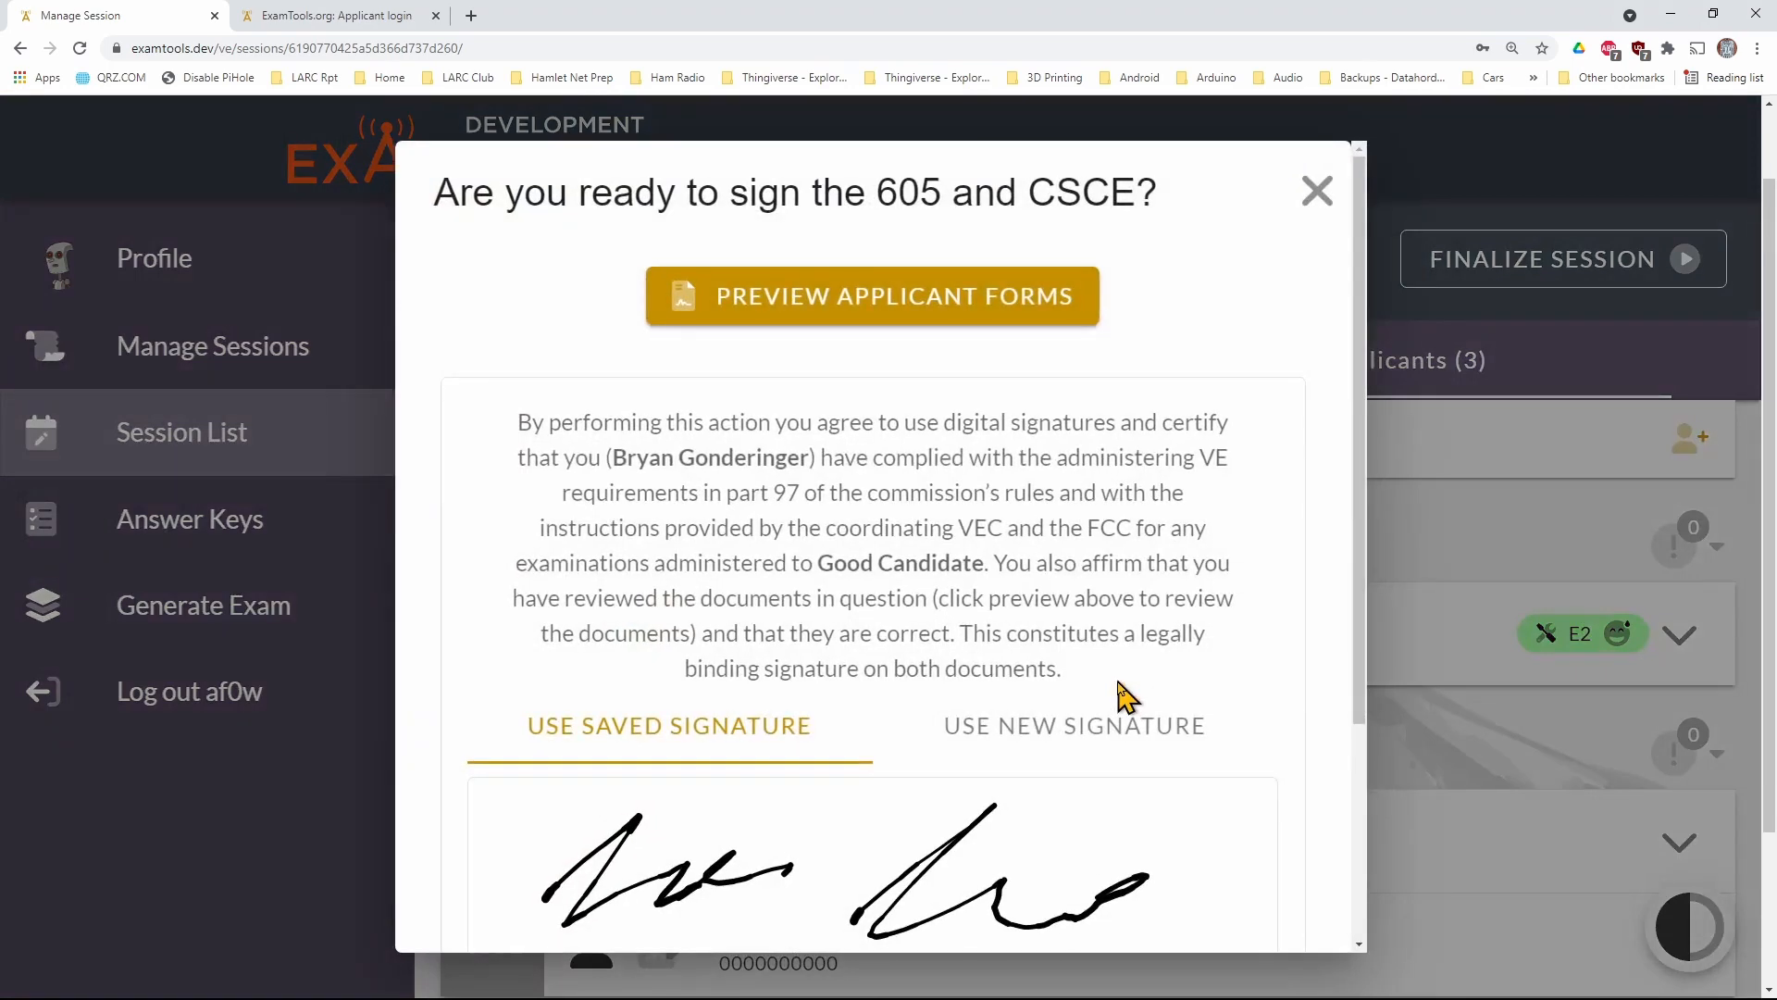
left_click(949, 319)
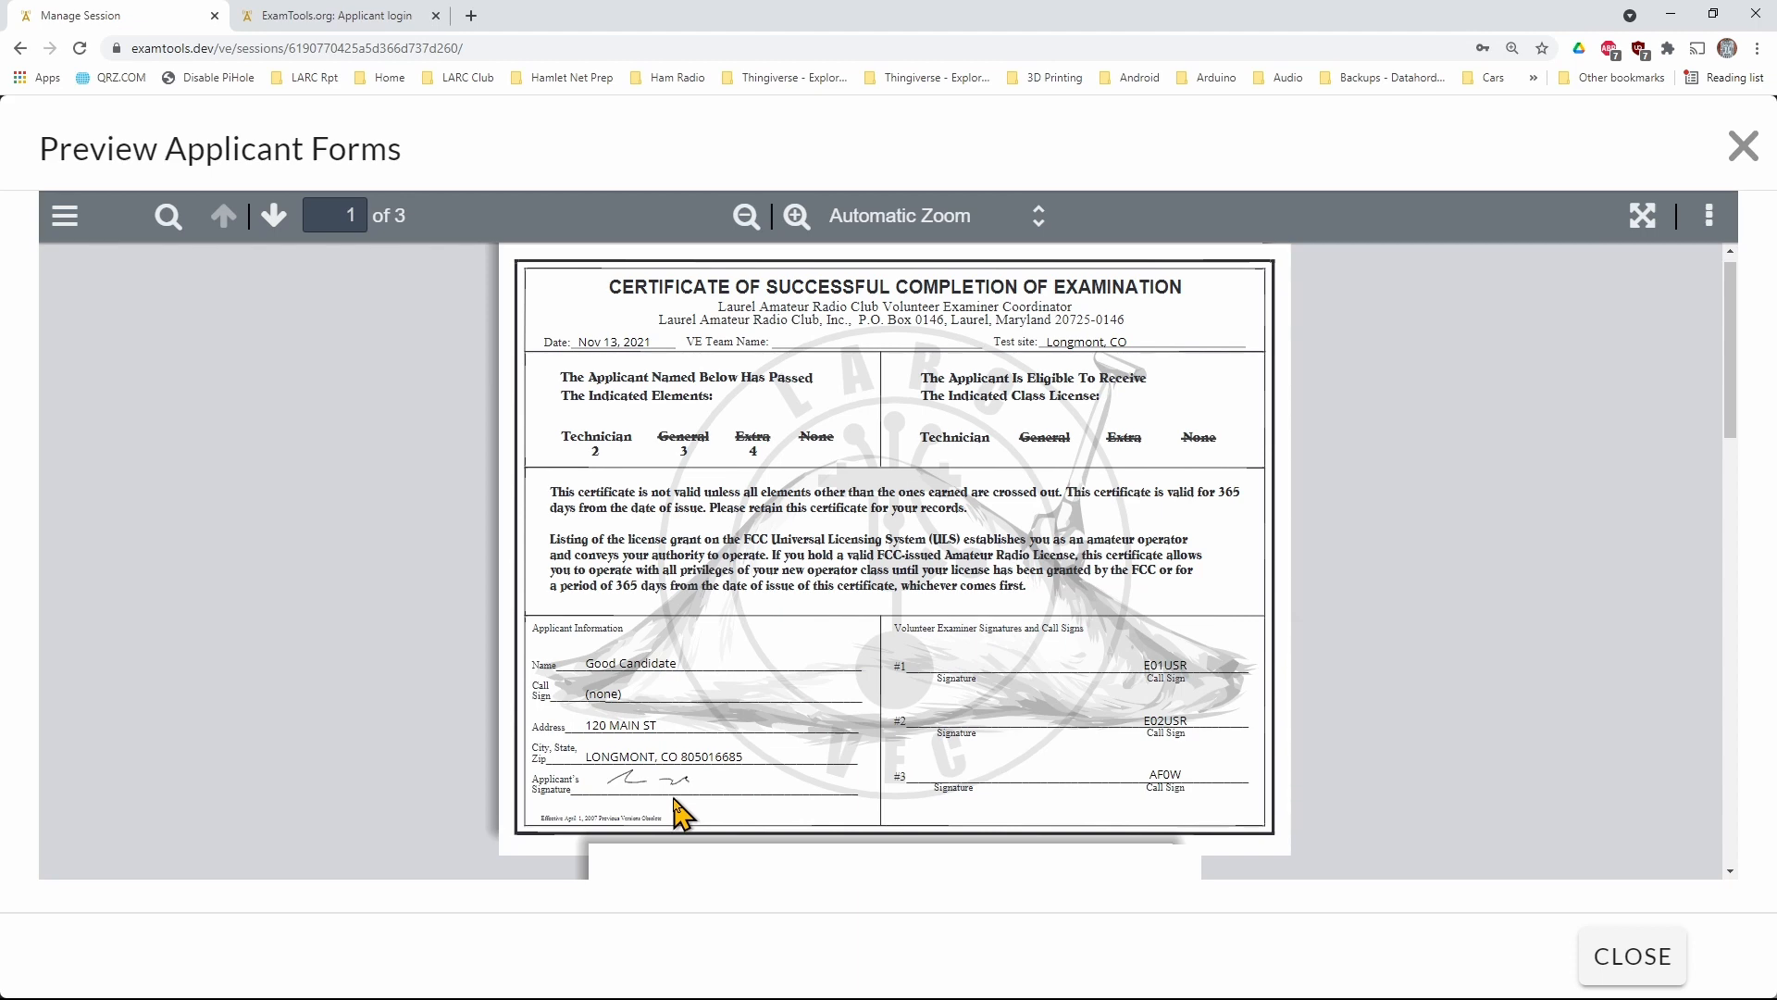
scroll(676, 787, "down", 8)
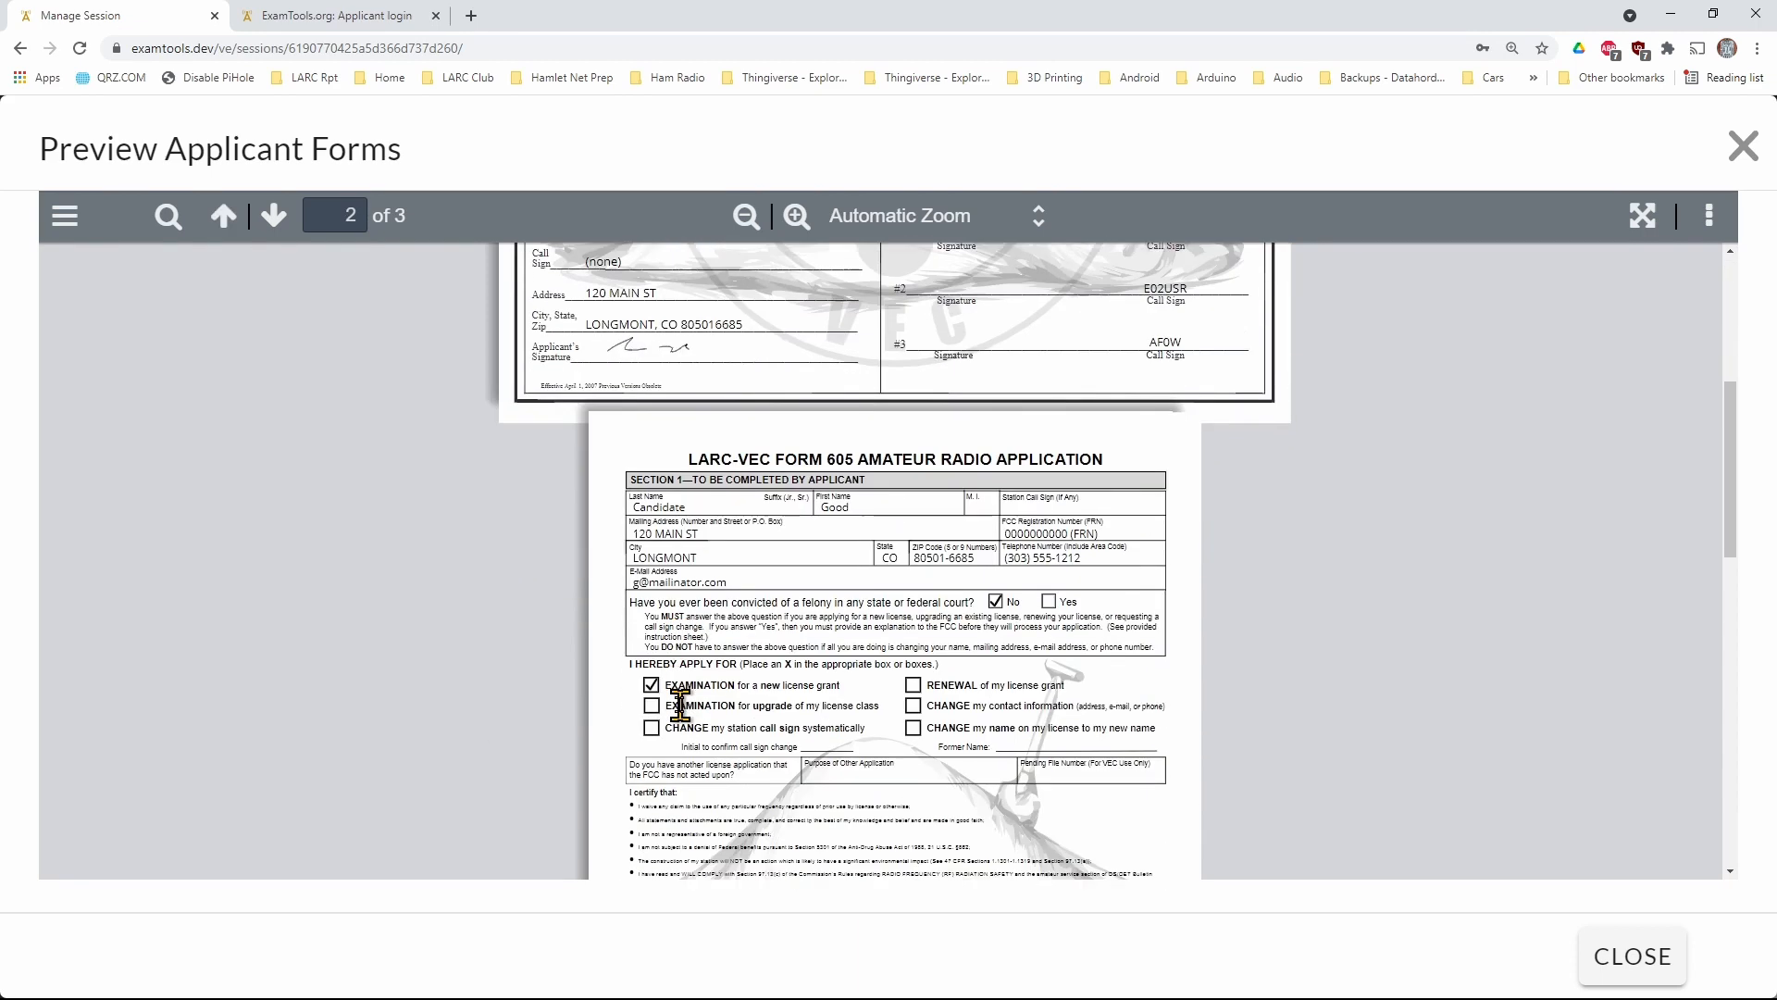
scroll(680, 708, "down", 3)
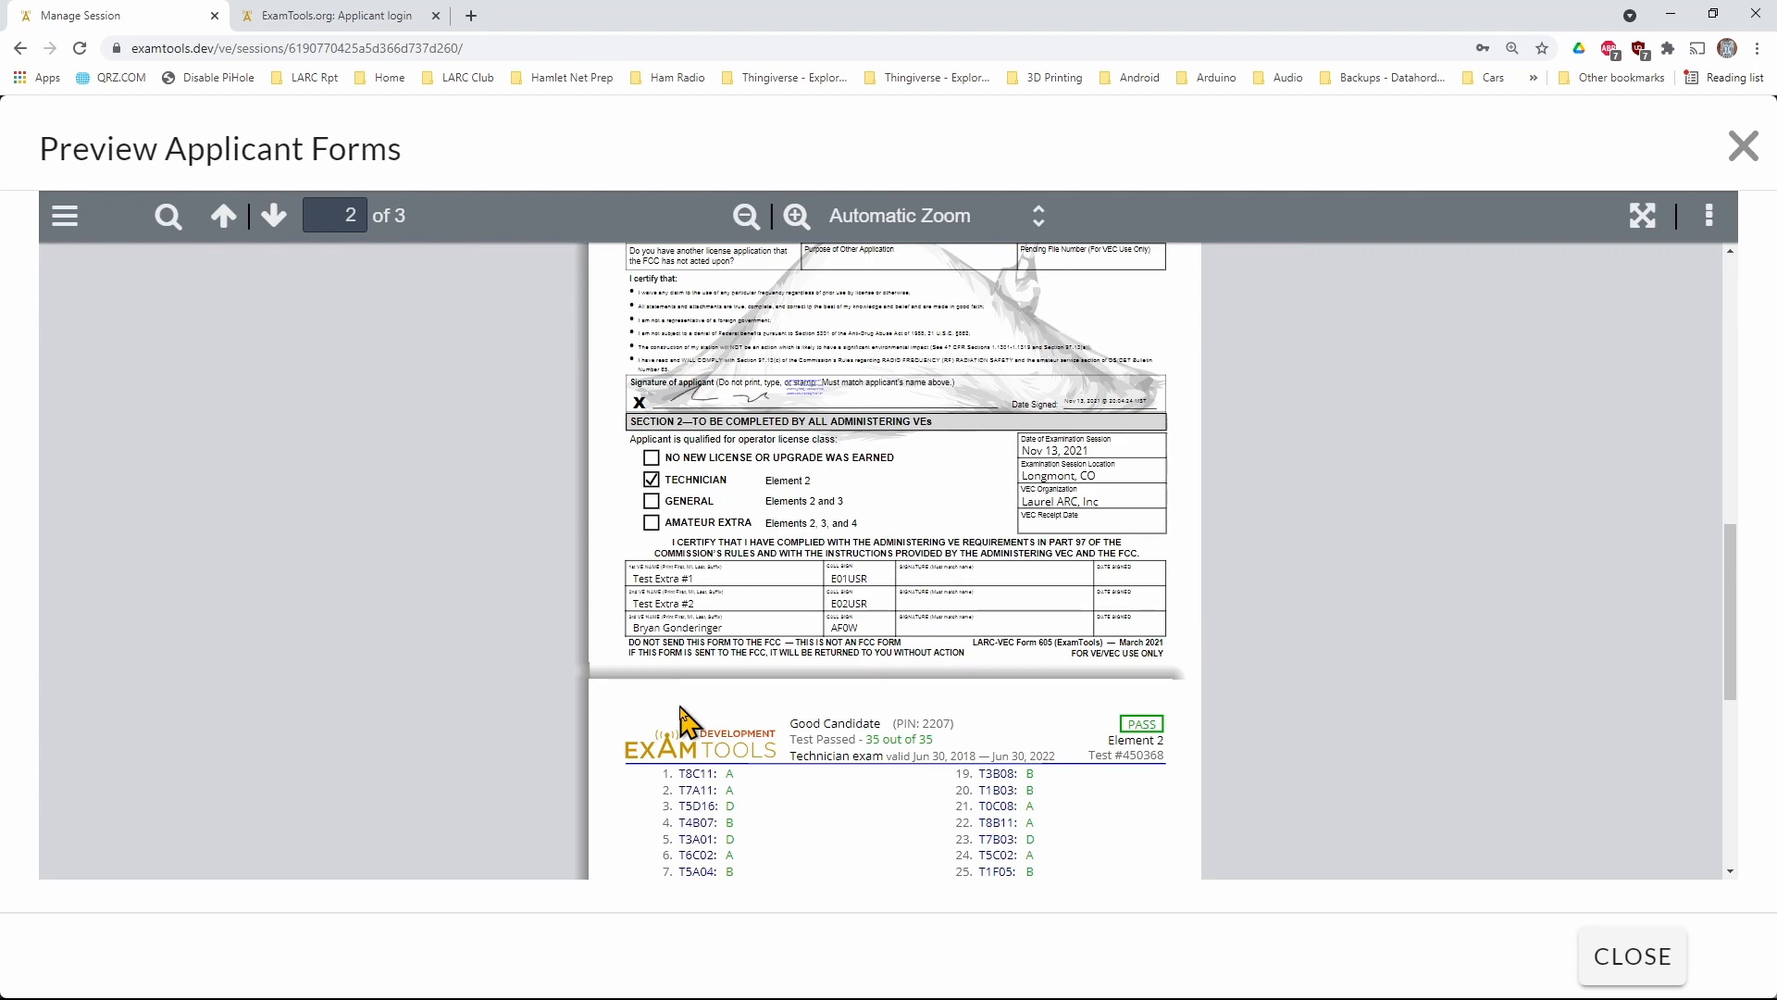
left_click(1740, 148)
Sign the 605 and CSCE as examiner AF0W with the saved signature and the saved account password
scroll(1035, 731, "down", 3)
left_click(1031, 718)
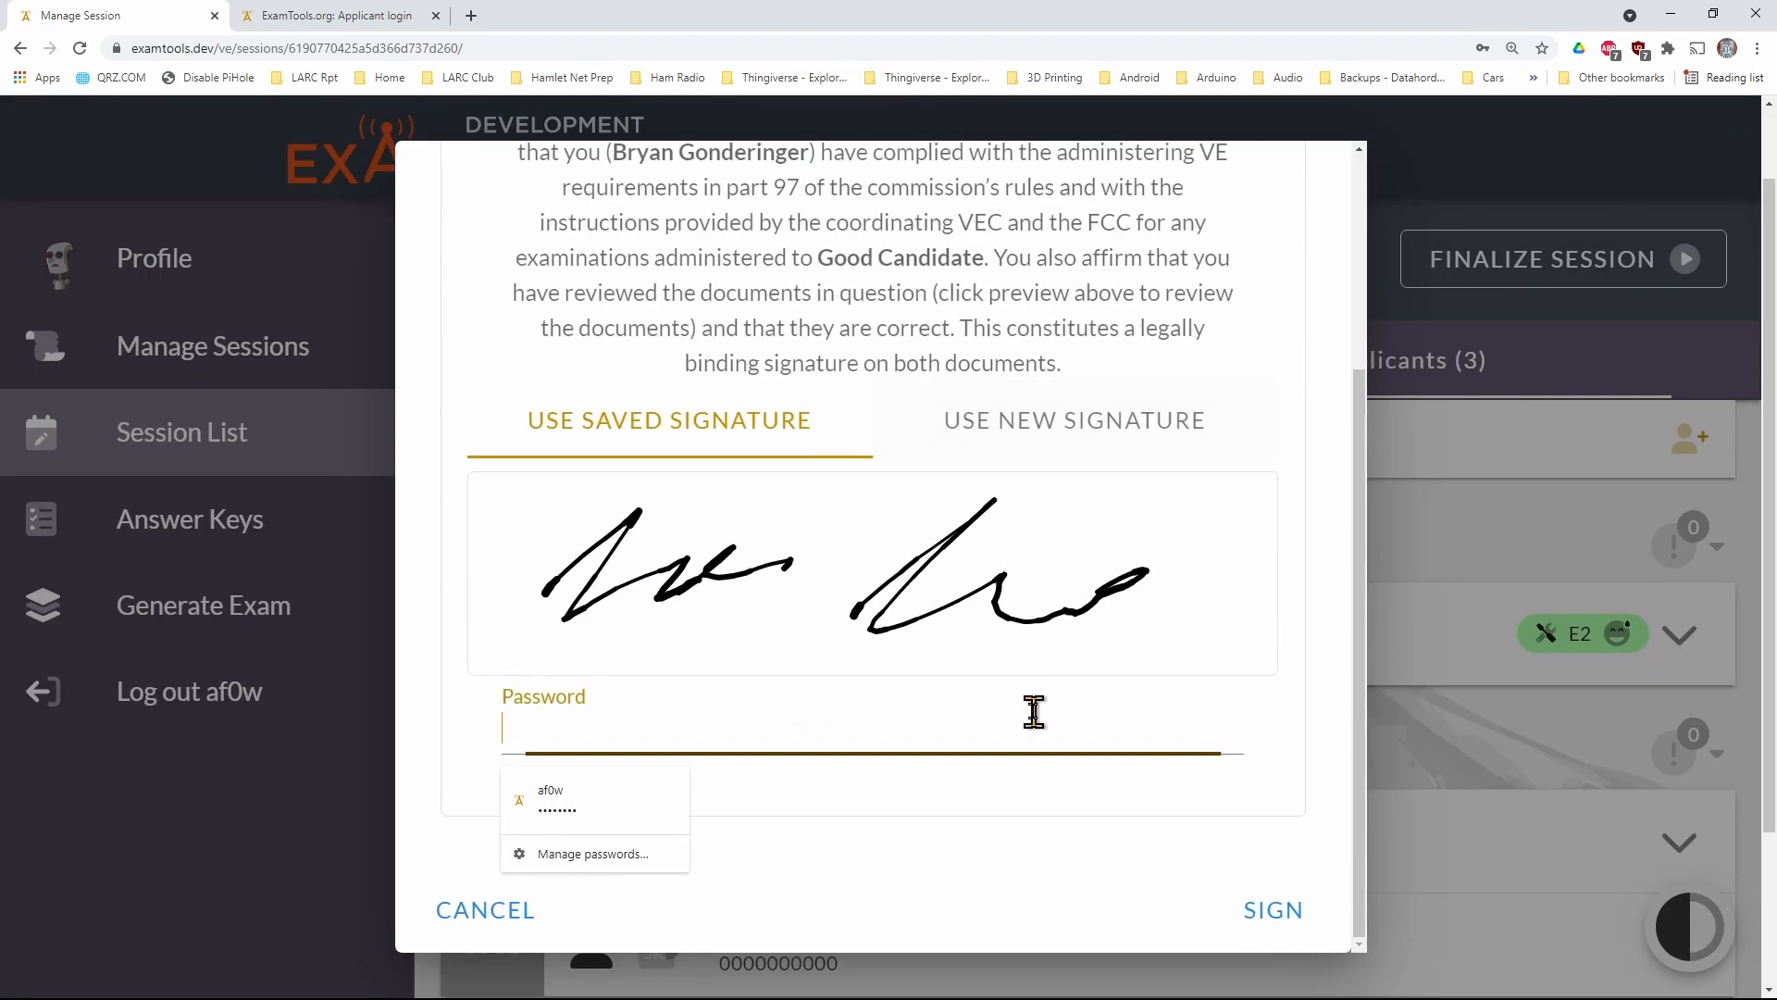
left_click(575, 798)
left_click(1284, 917)
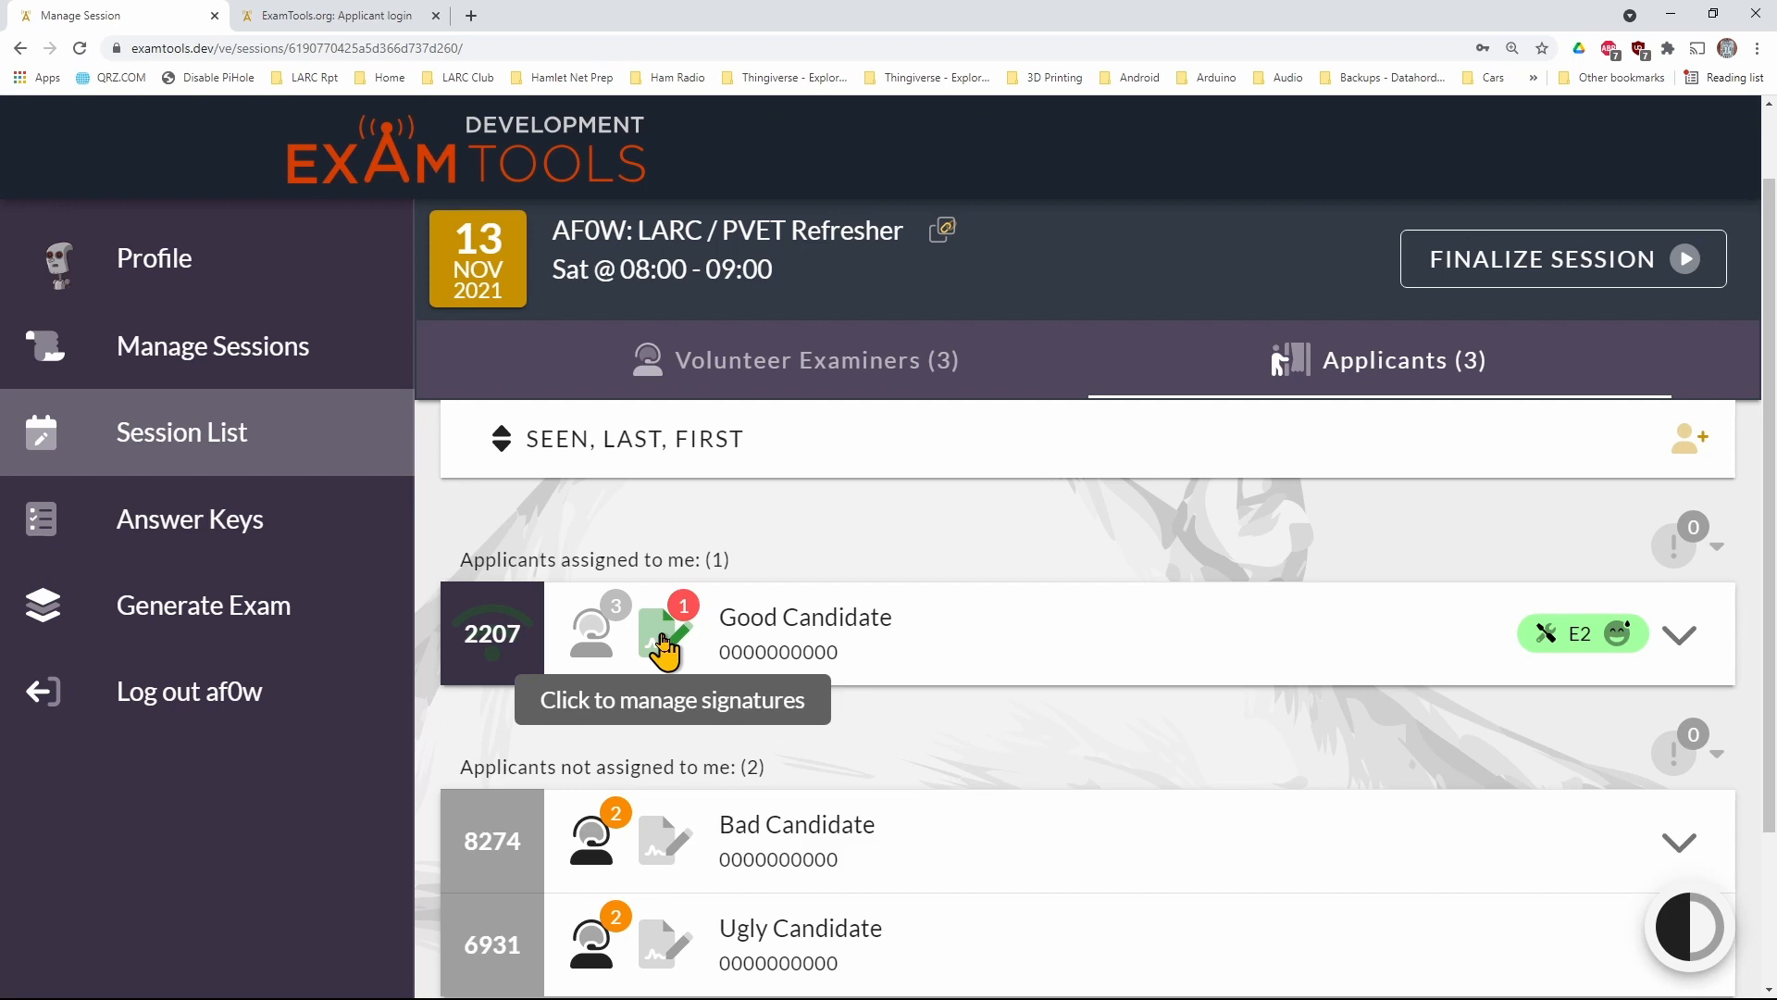
Sign the same applicant's 605 and CSCE as examiner E01USR with a newly drawn signature and the account password
left_click(663, 643)
left_click(1131, 804)
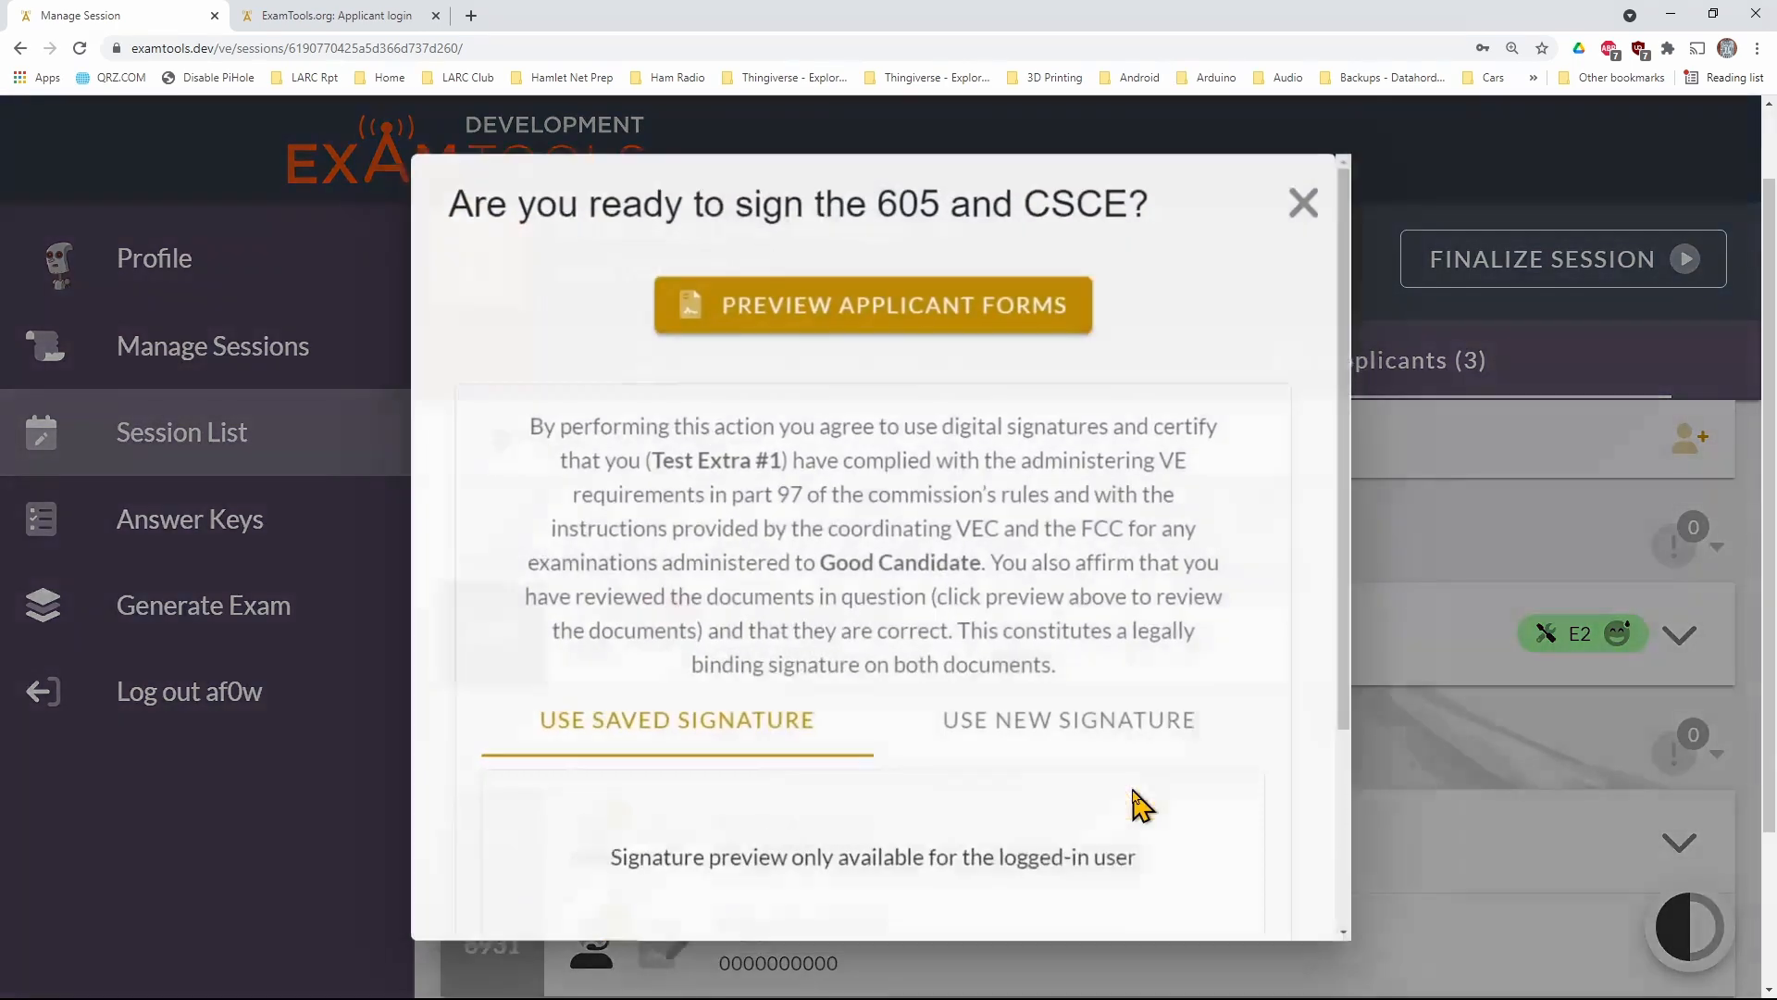
scroll(1019, 805, "down", 3)
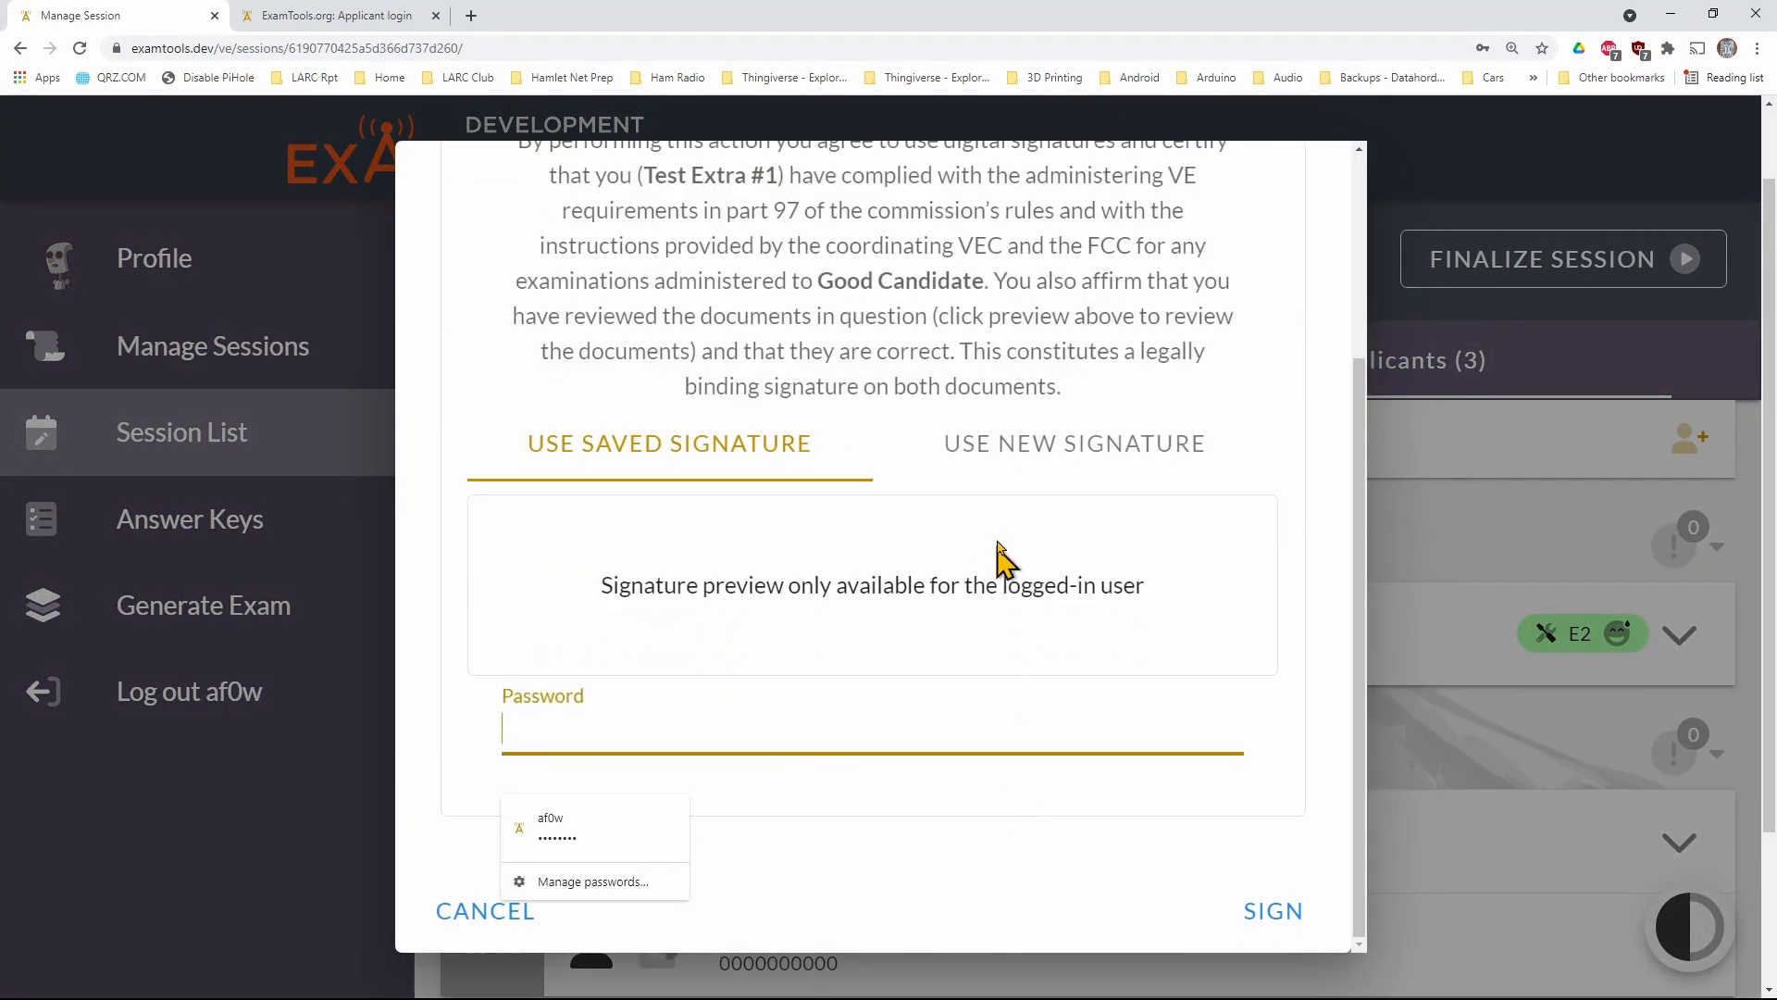
left_click(1007, 453)
mouse_move(538, 611)
left_mouse_down()
mouse_move(698, 579)
mouse_move(738, 606)
left_mouse_up()
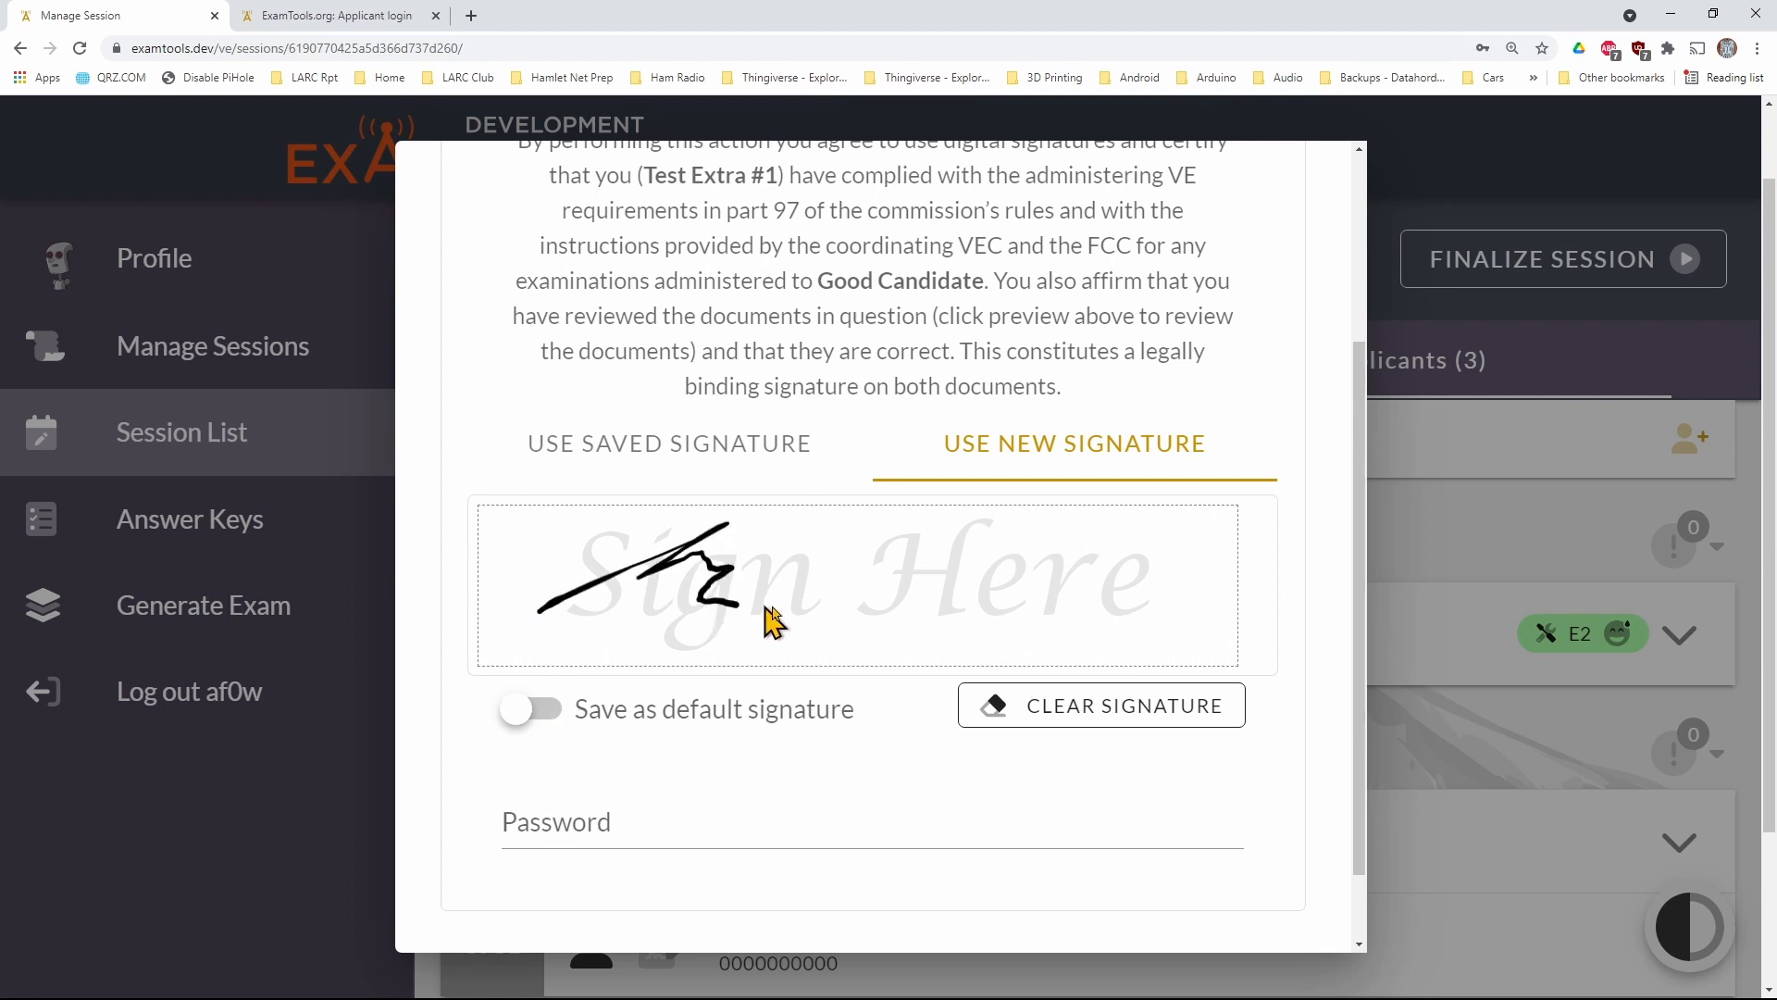
mouse_move(924, 600)
left_mouse_down()
mouse_move(1022, 565)
mouse_move(1168, 624)
left_mouse_up()
left_click(603, 822)
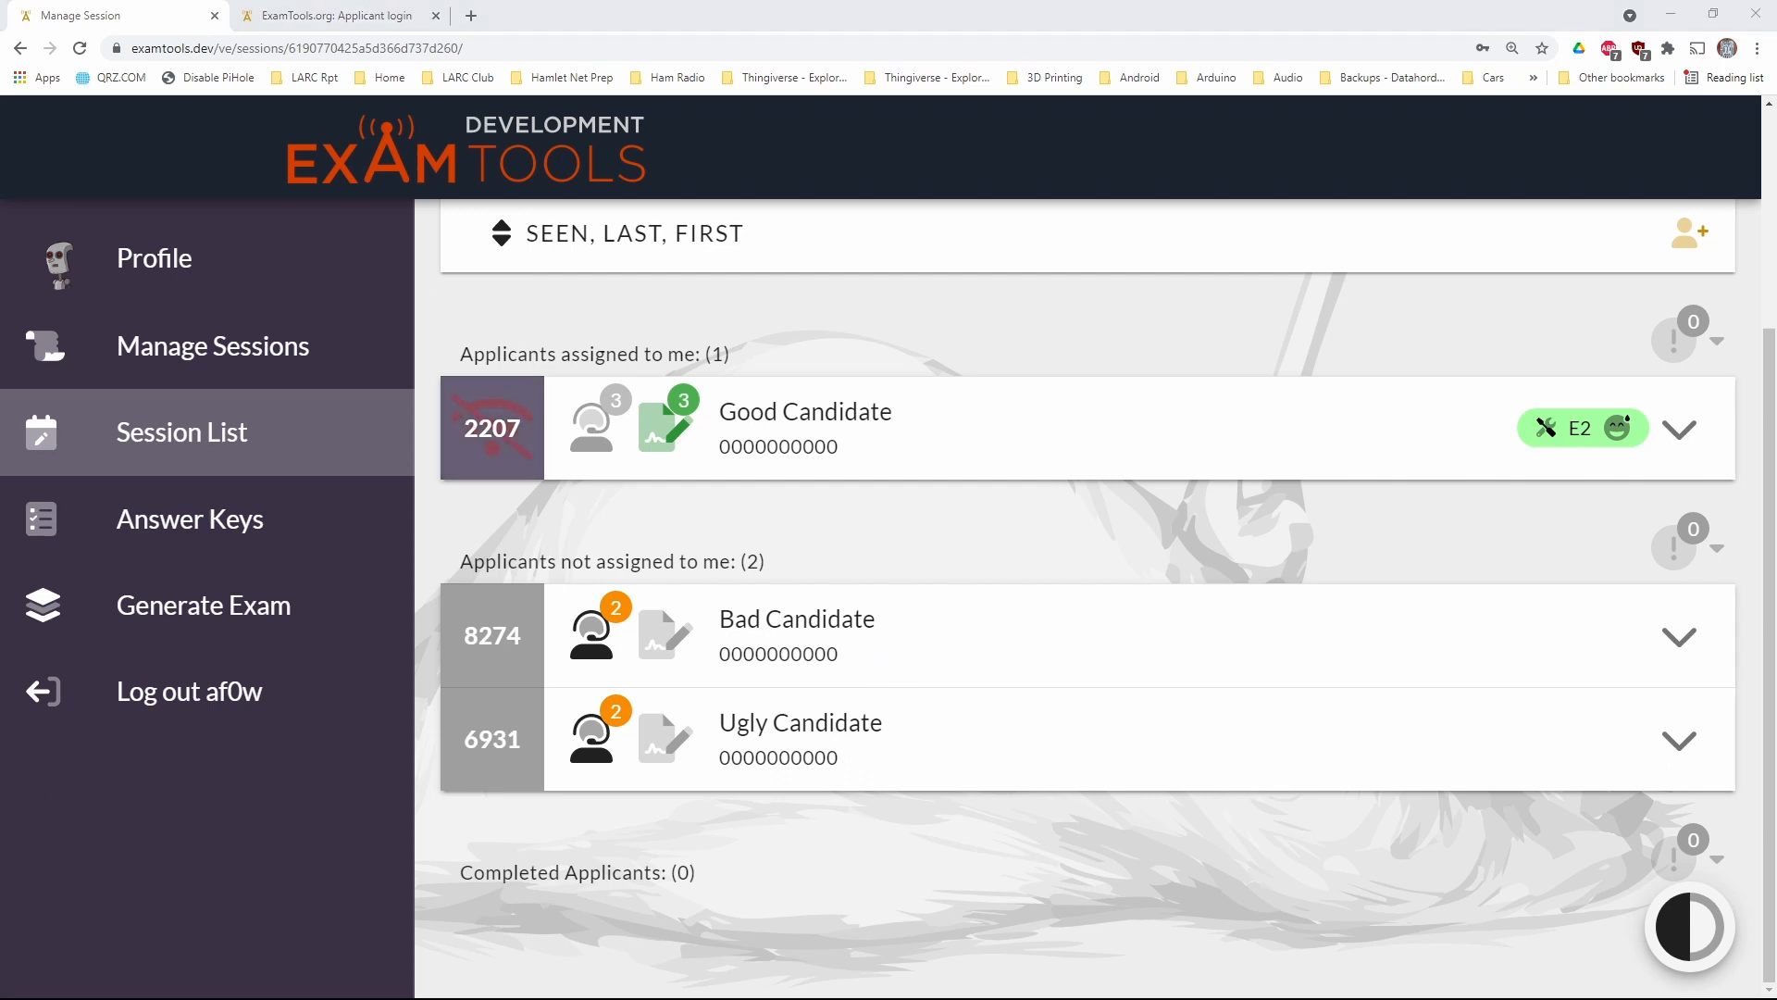
In the applicant portal, request to join session AF0W with the User PIN of the first unassigned applicant, looked up in the examiner's list
left_click(391, 17)
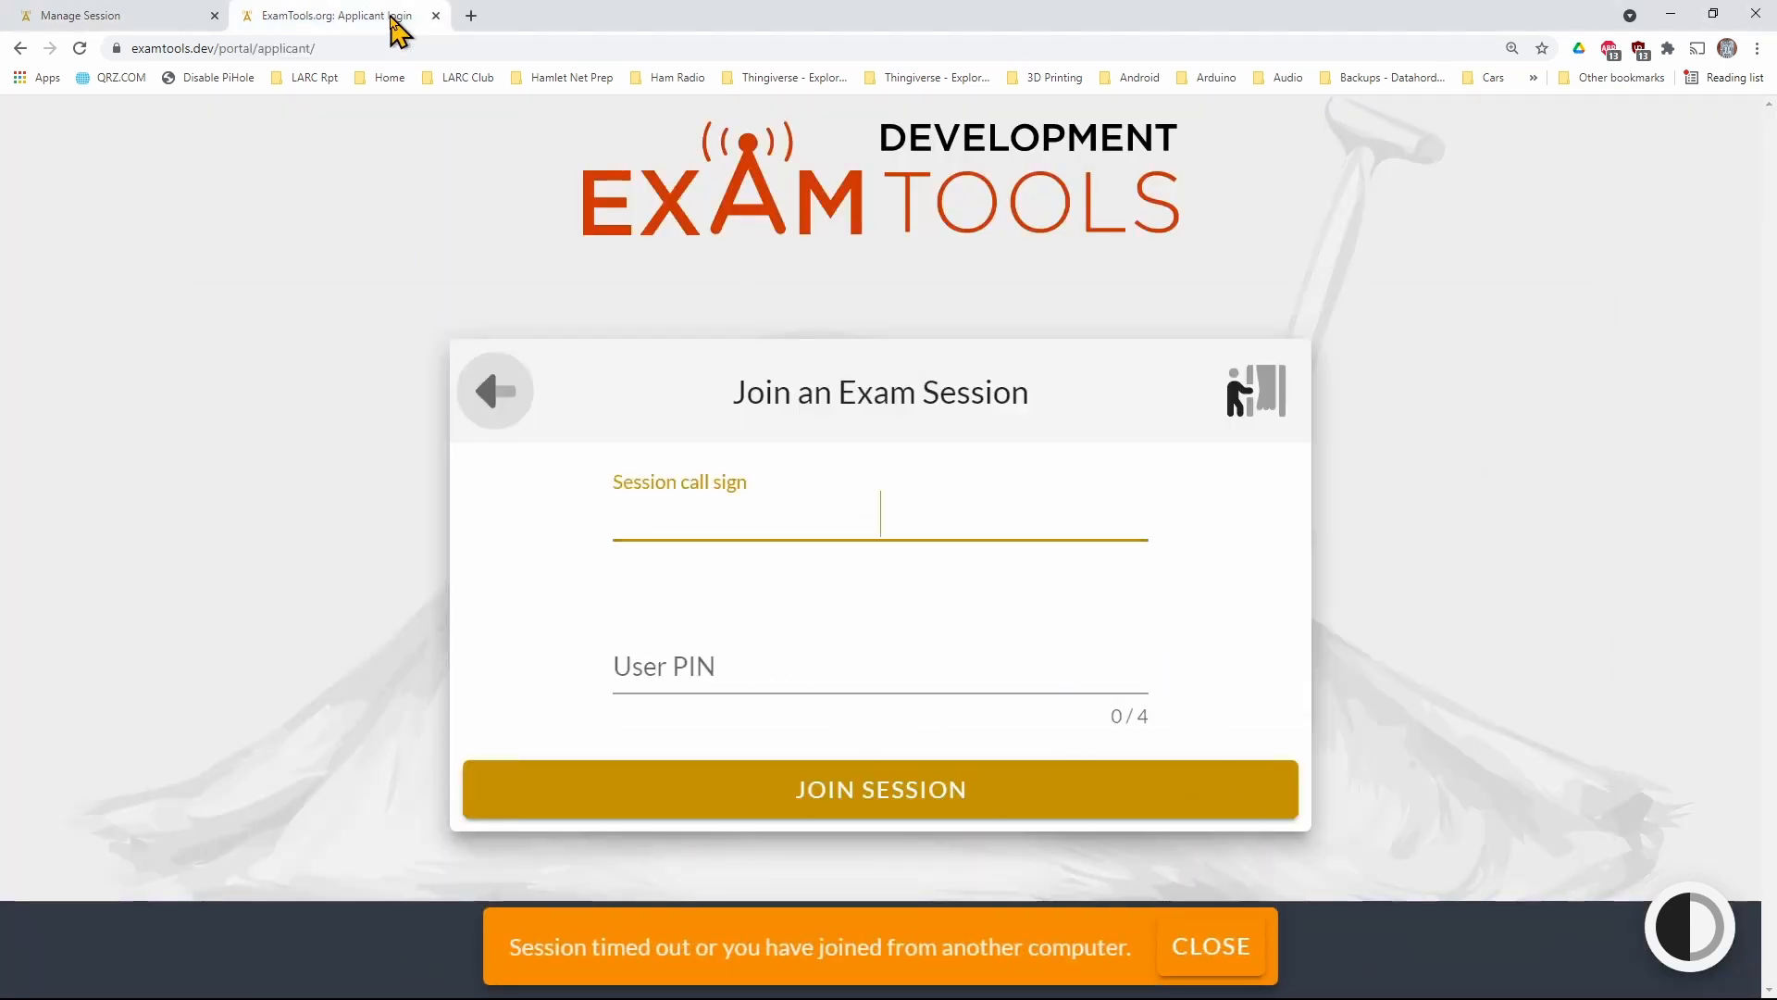
type("AF0W")
key("Tab")
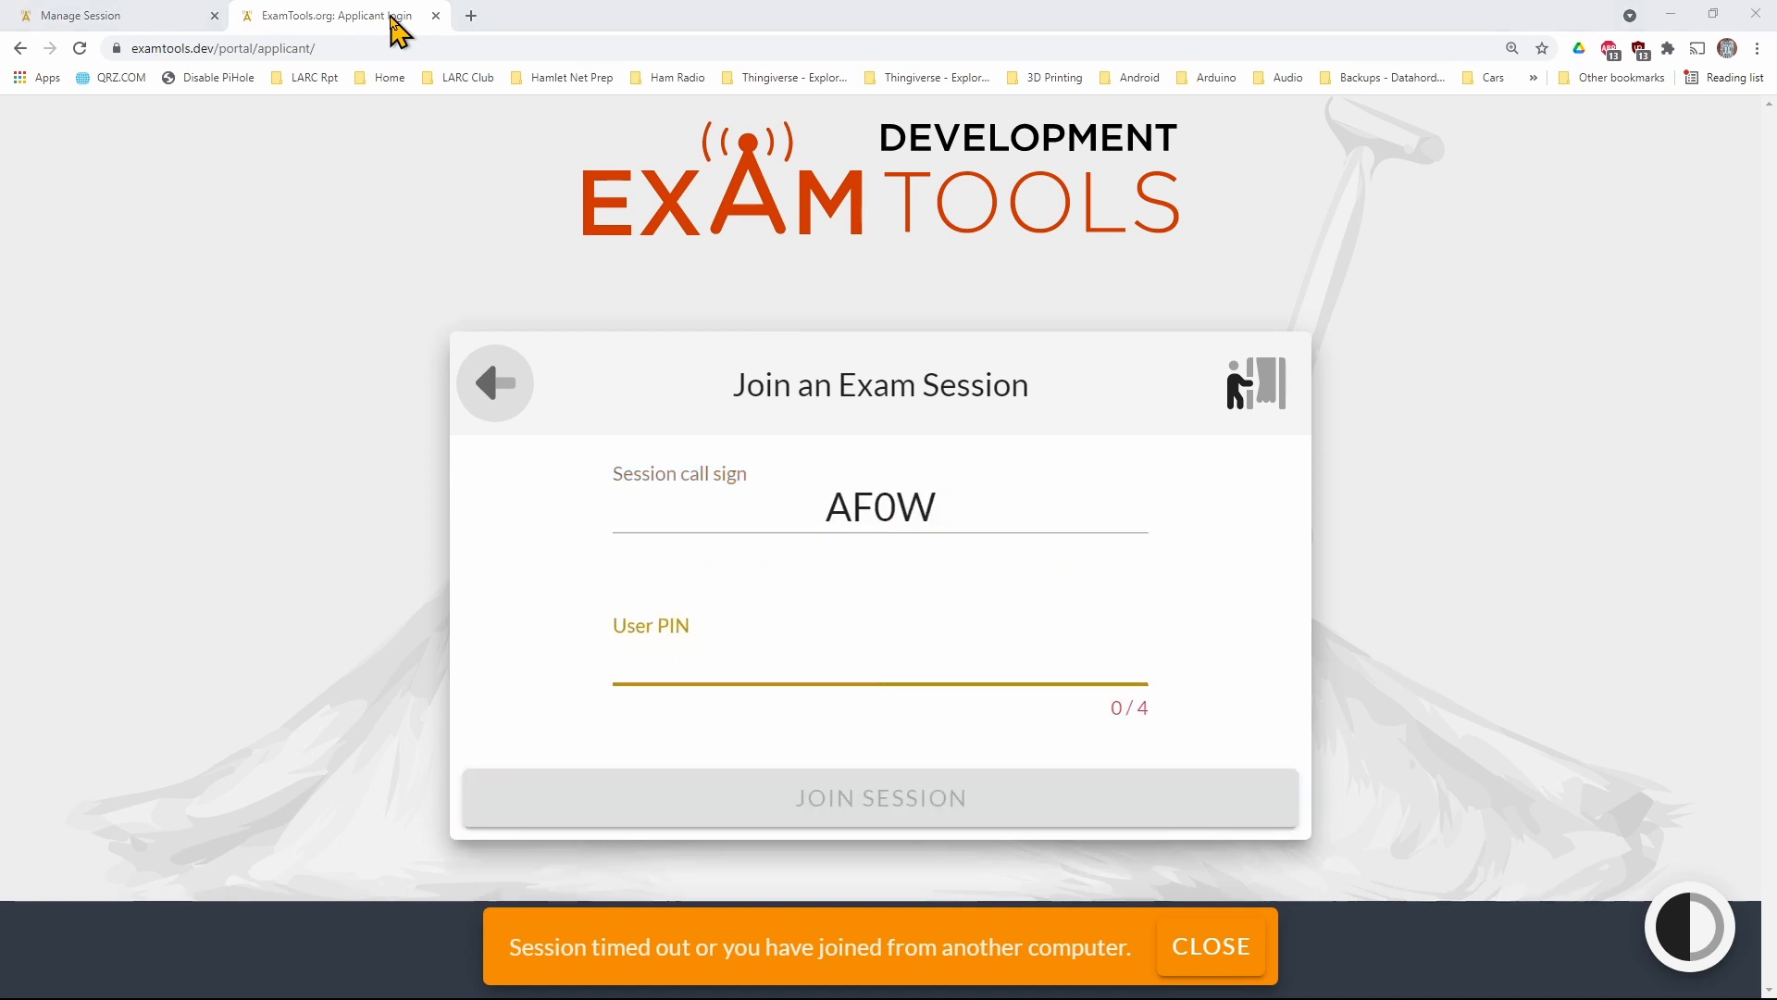
left_click(116, 16)
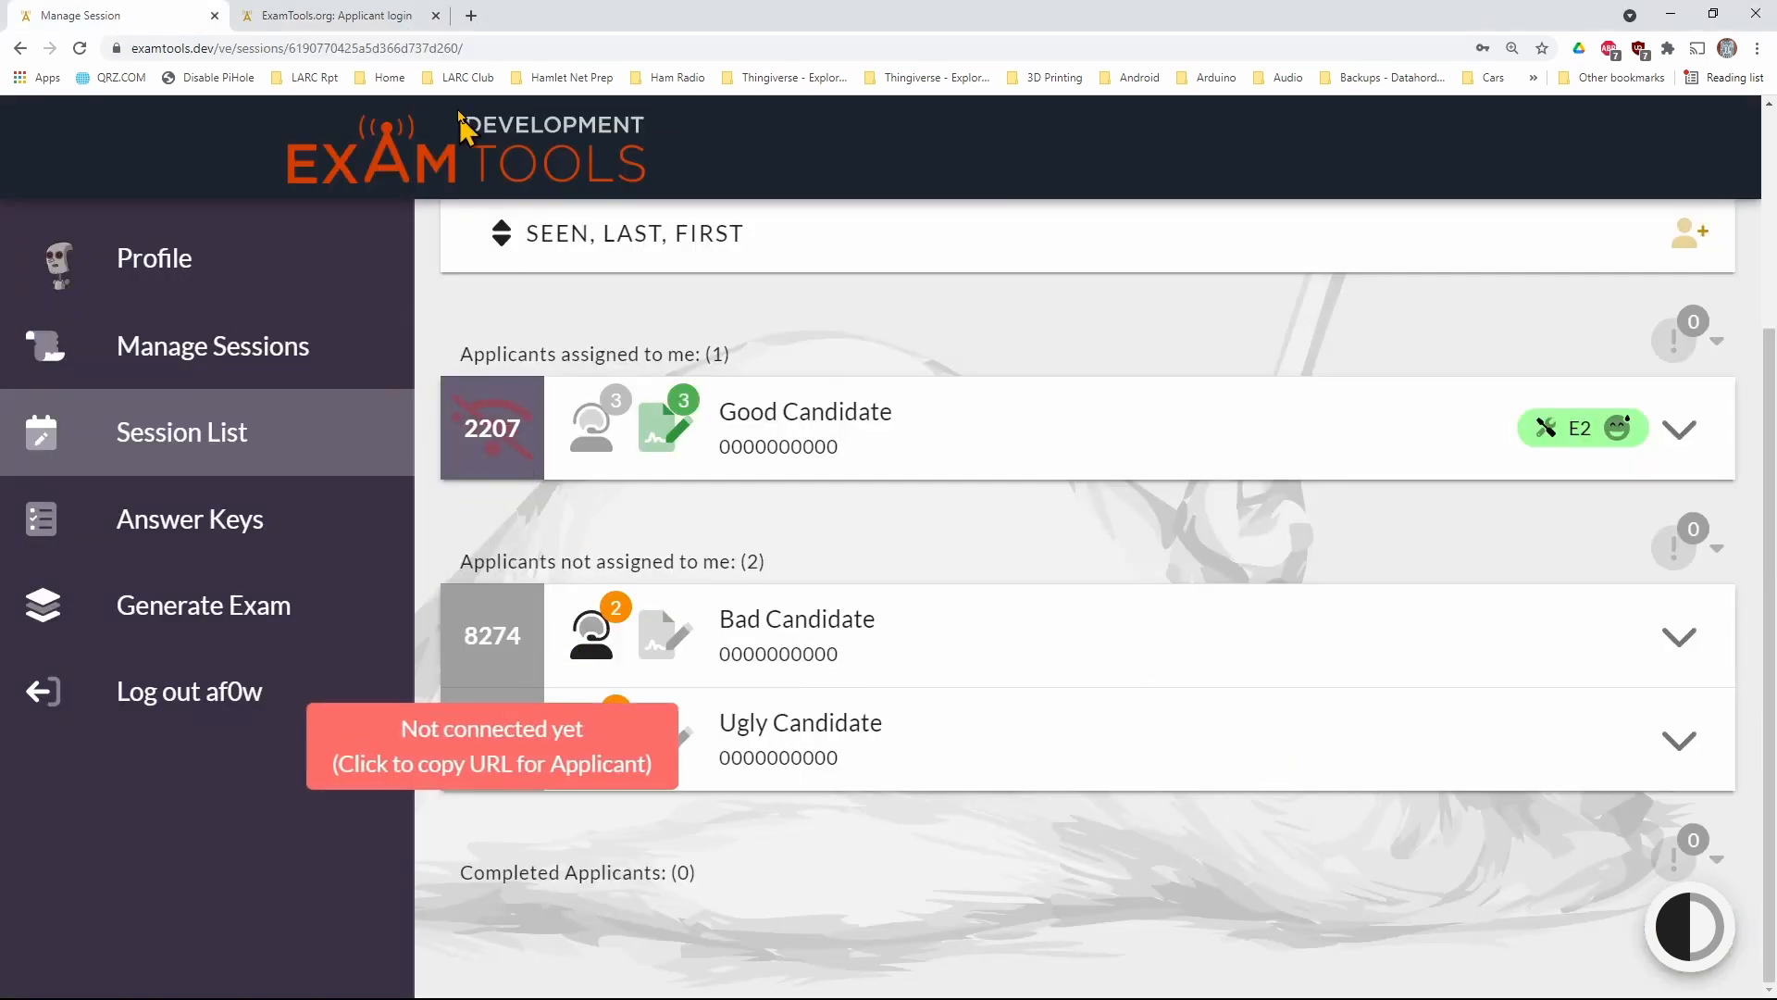
left_click(389, 16)
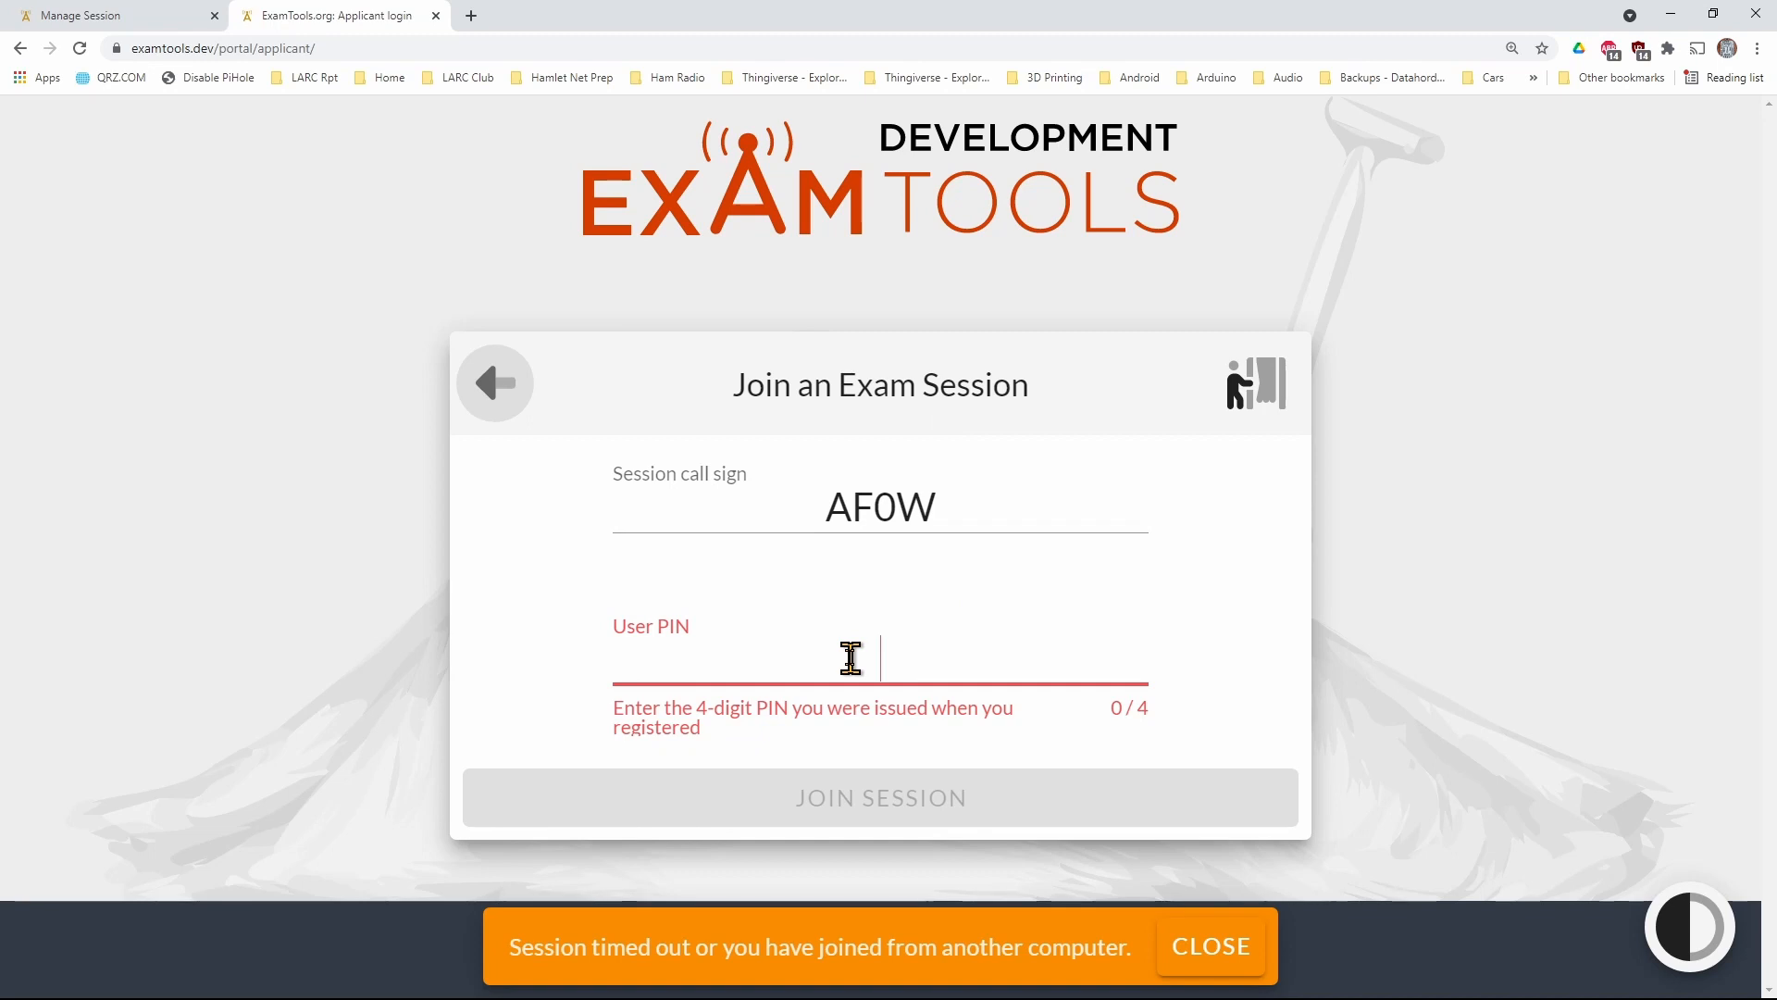
type("8274")
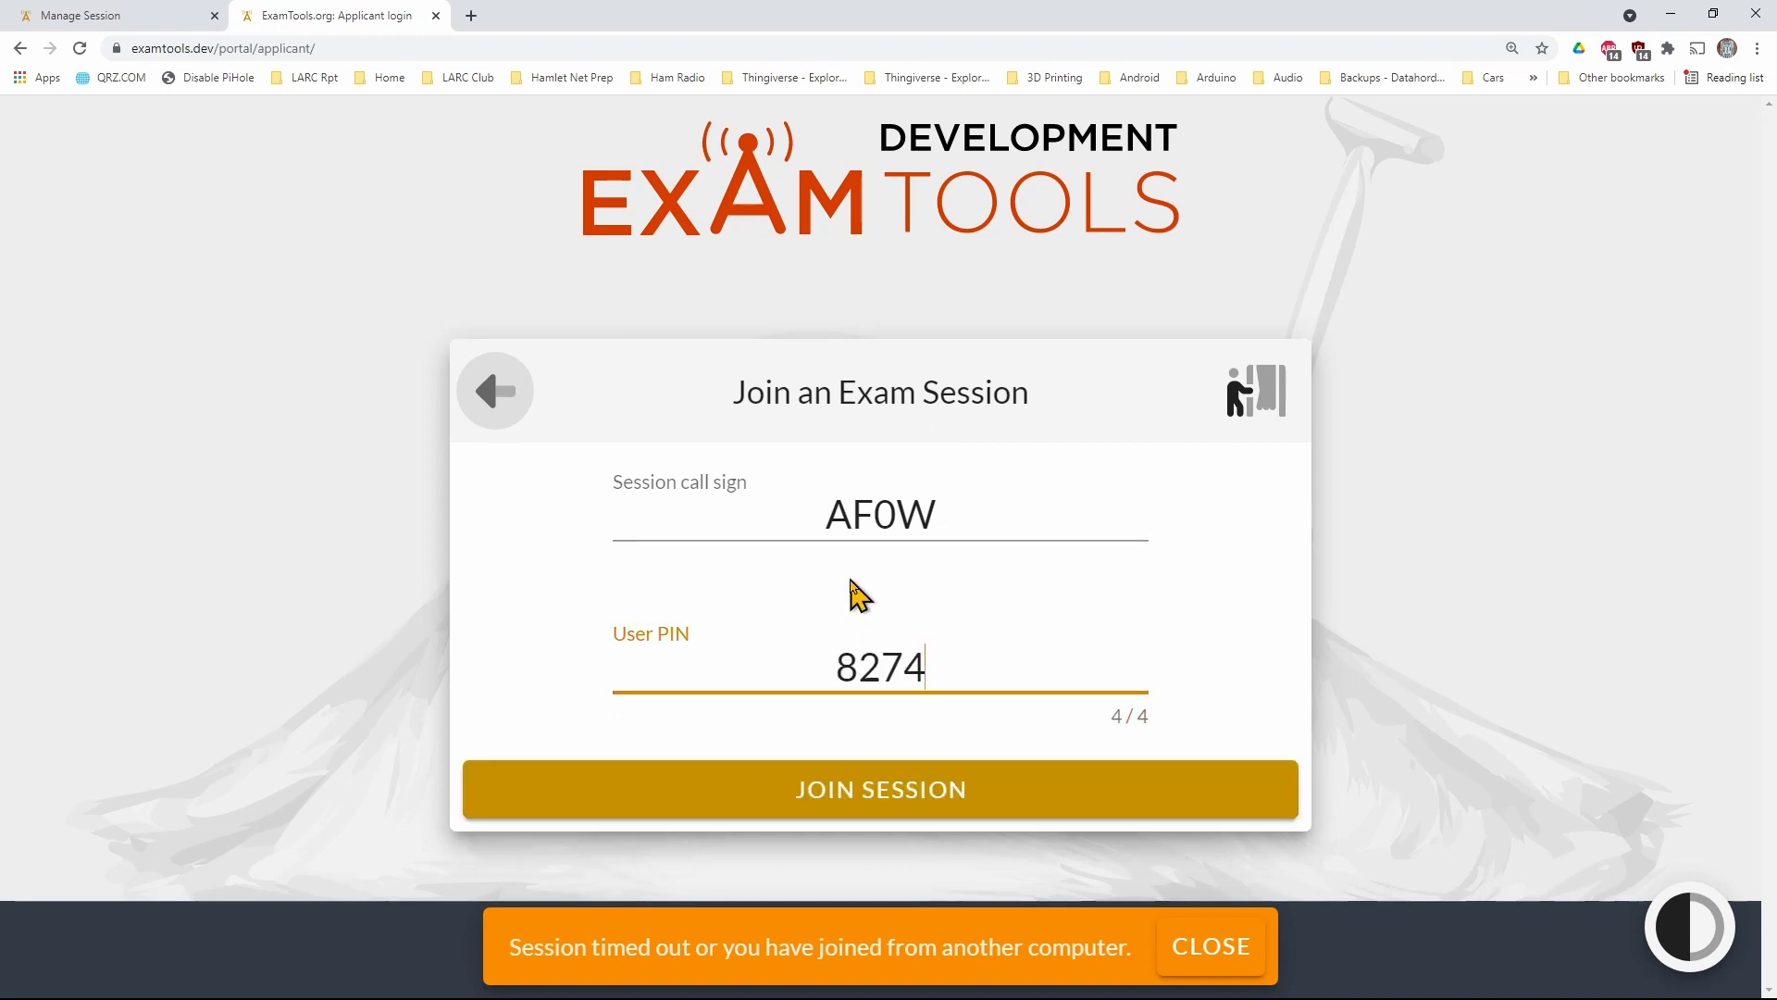
left_click(1109, 802)
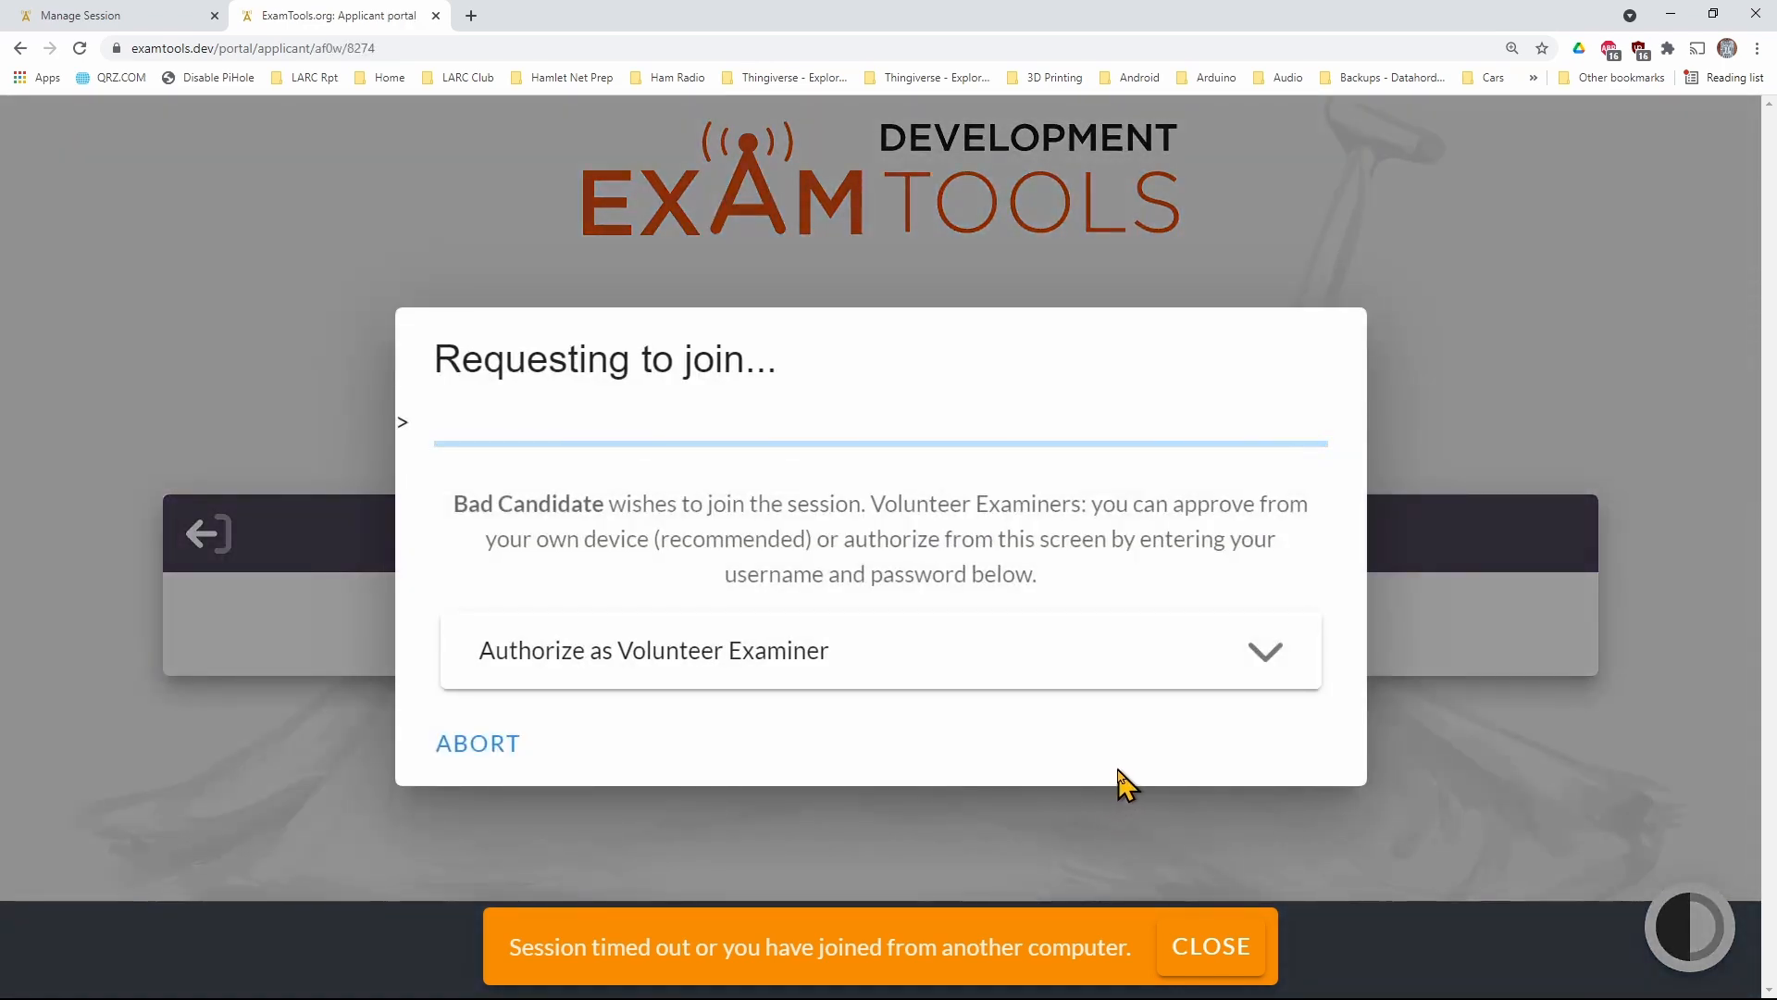
Approve the unassigned applicant's pending Join Session request as the examiner
left_click(67, 17)
left_click(485, 629)
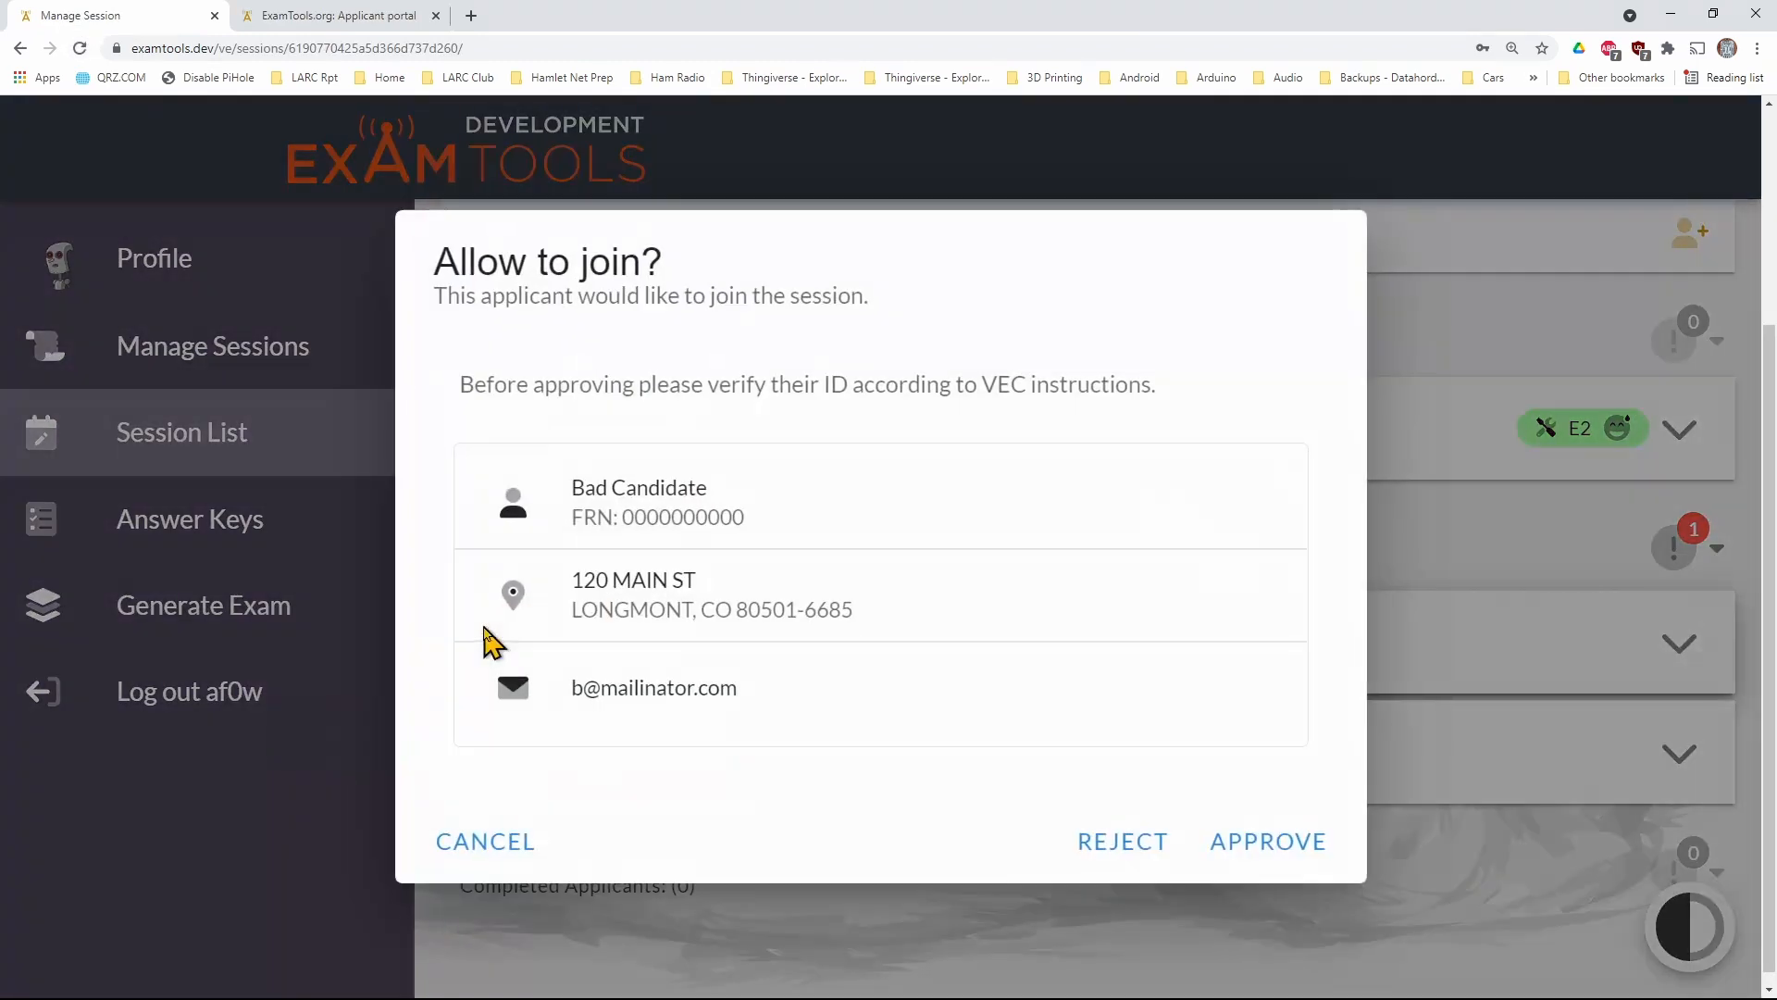
left_click(1245, 857)
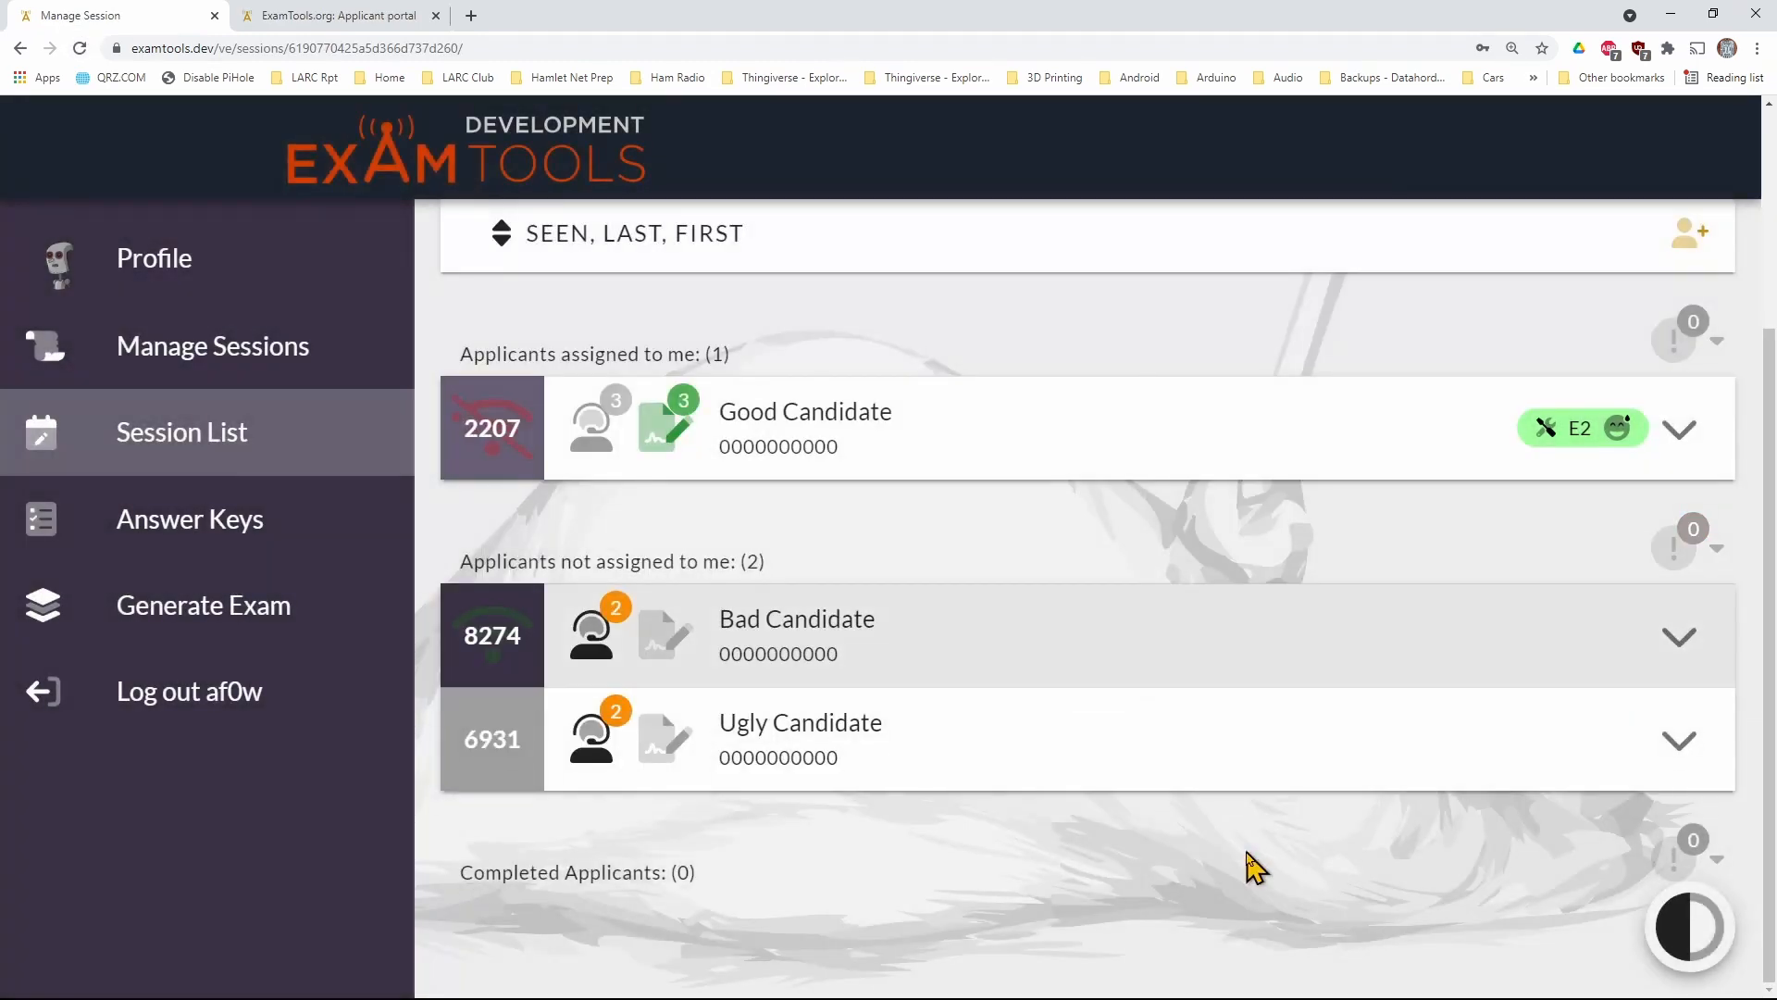
Request the Technician exam for the newly admitted applicant in the applicant portal and dismiss the session timeout notice
left_click(410, 48)
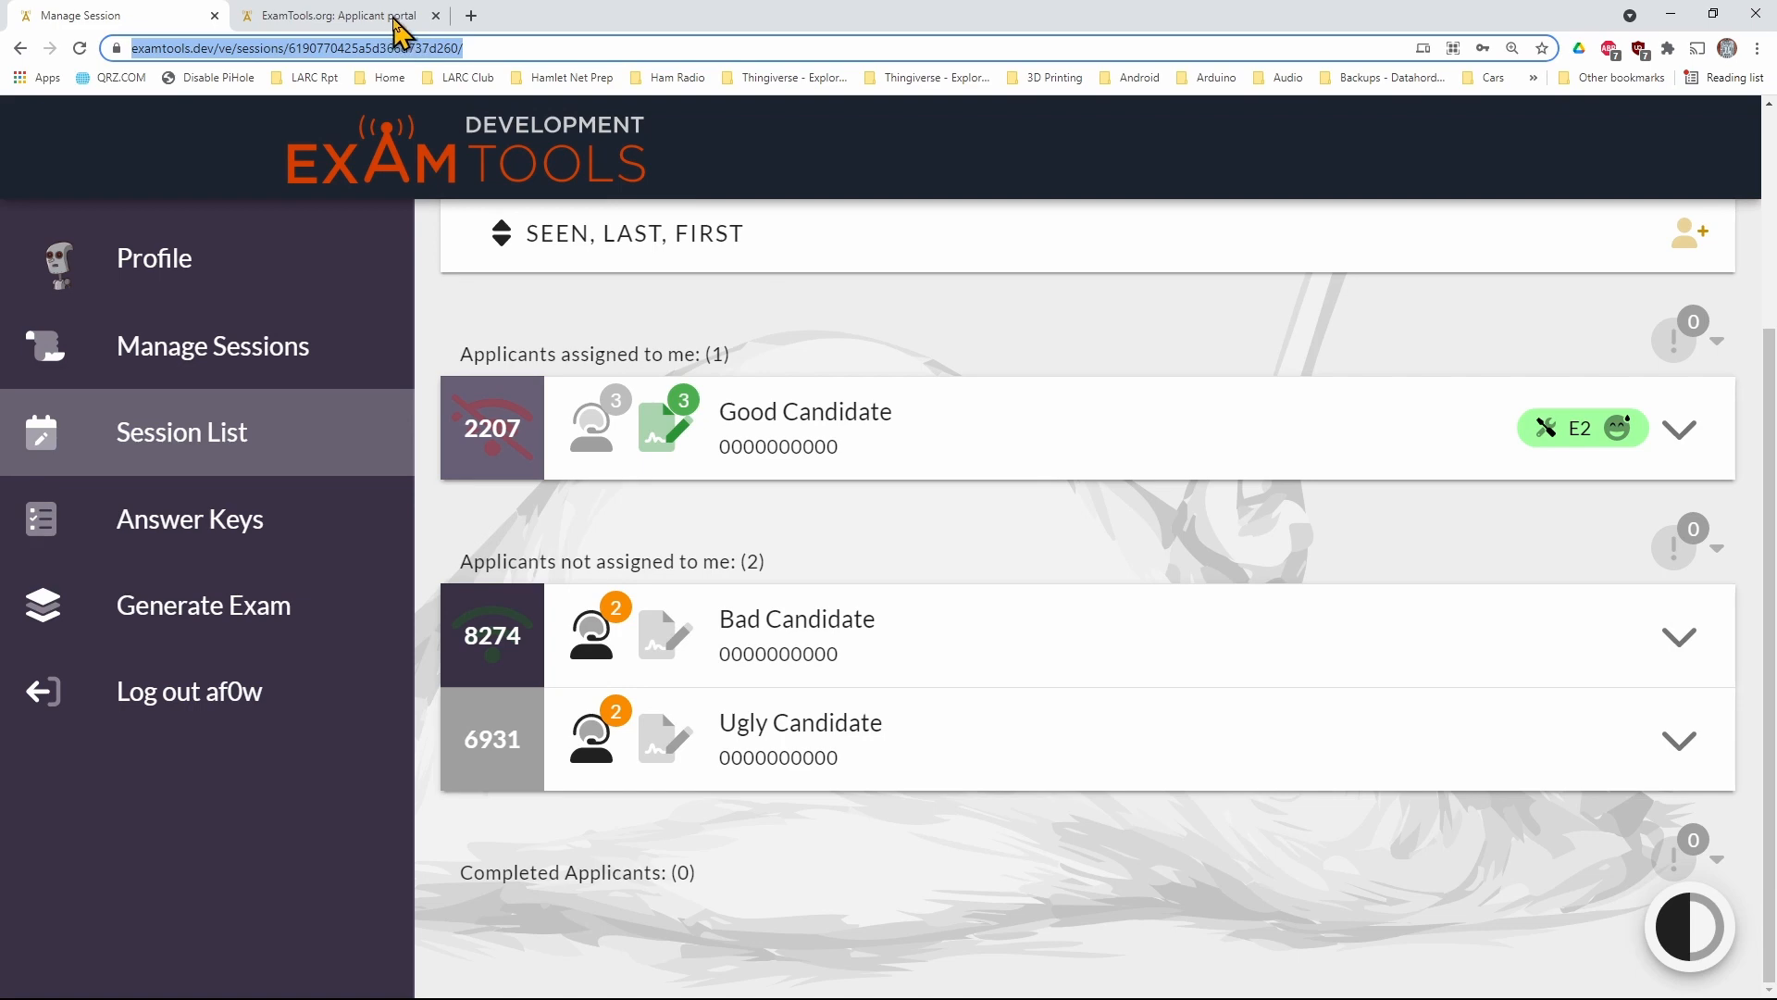
left_click(396, 21)
scroll(602, 662, "down", 2)
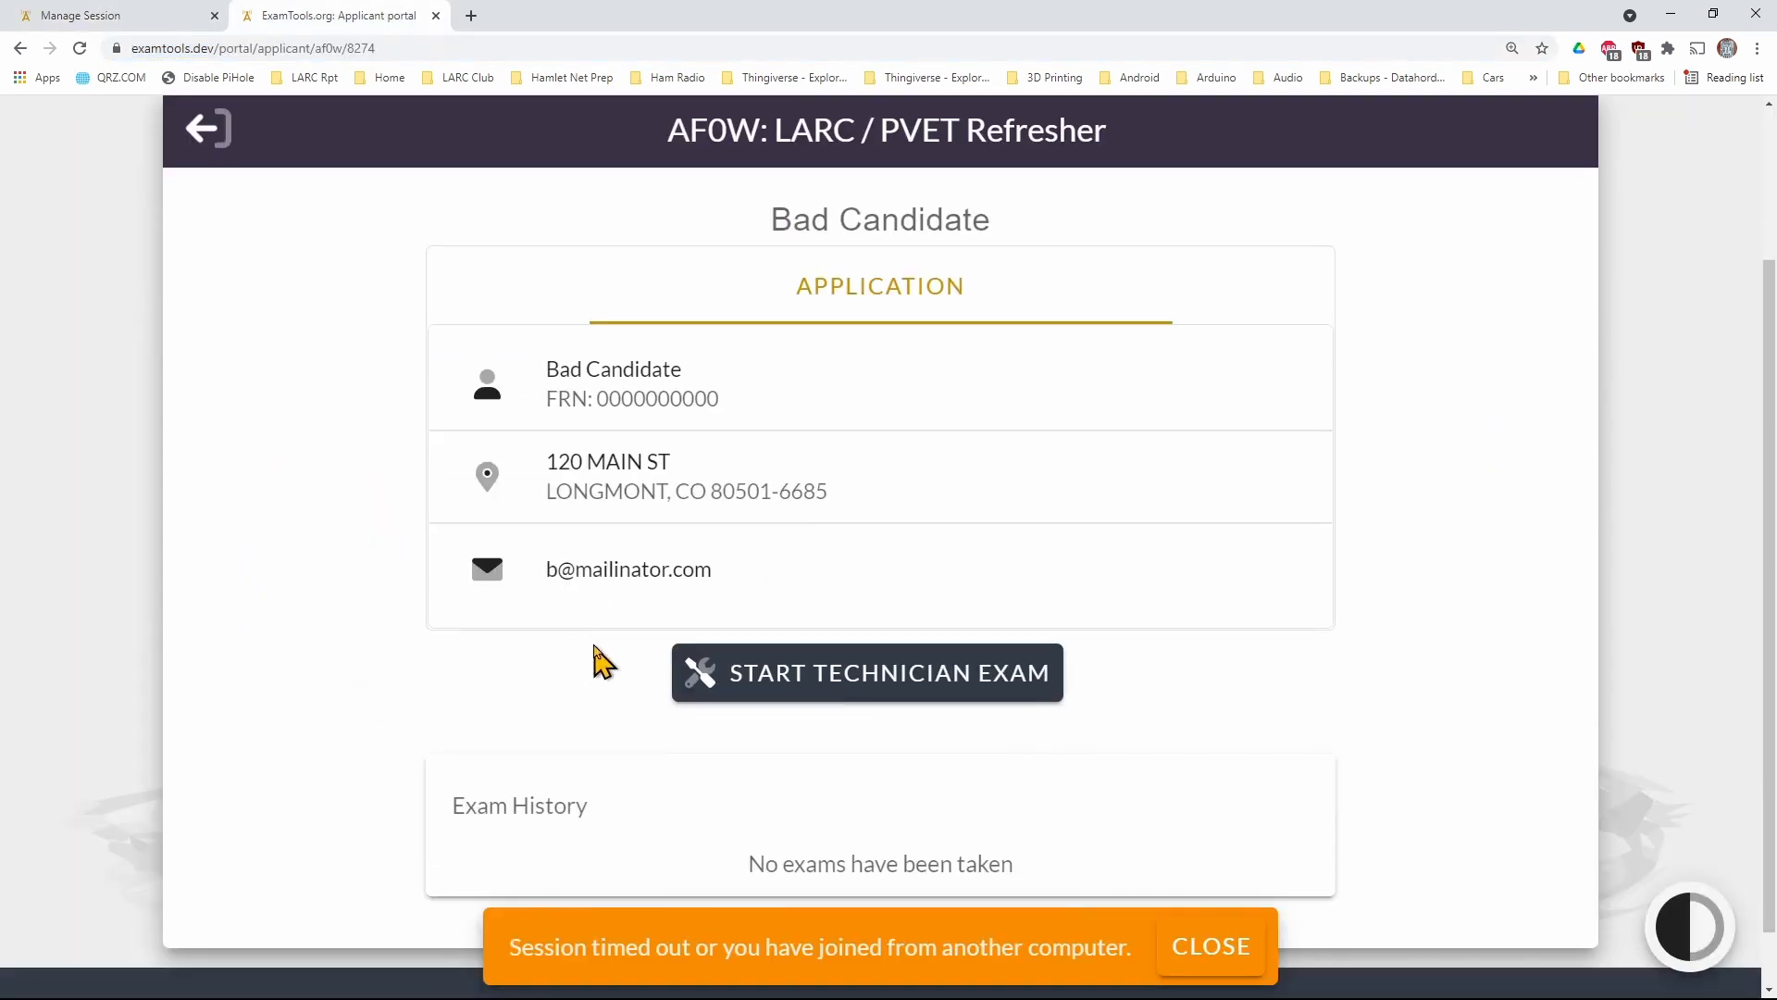
left_click(825, 682)
left_click(1211, 948)
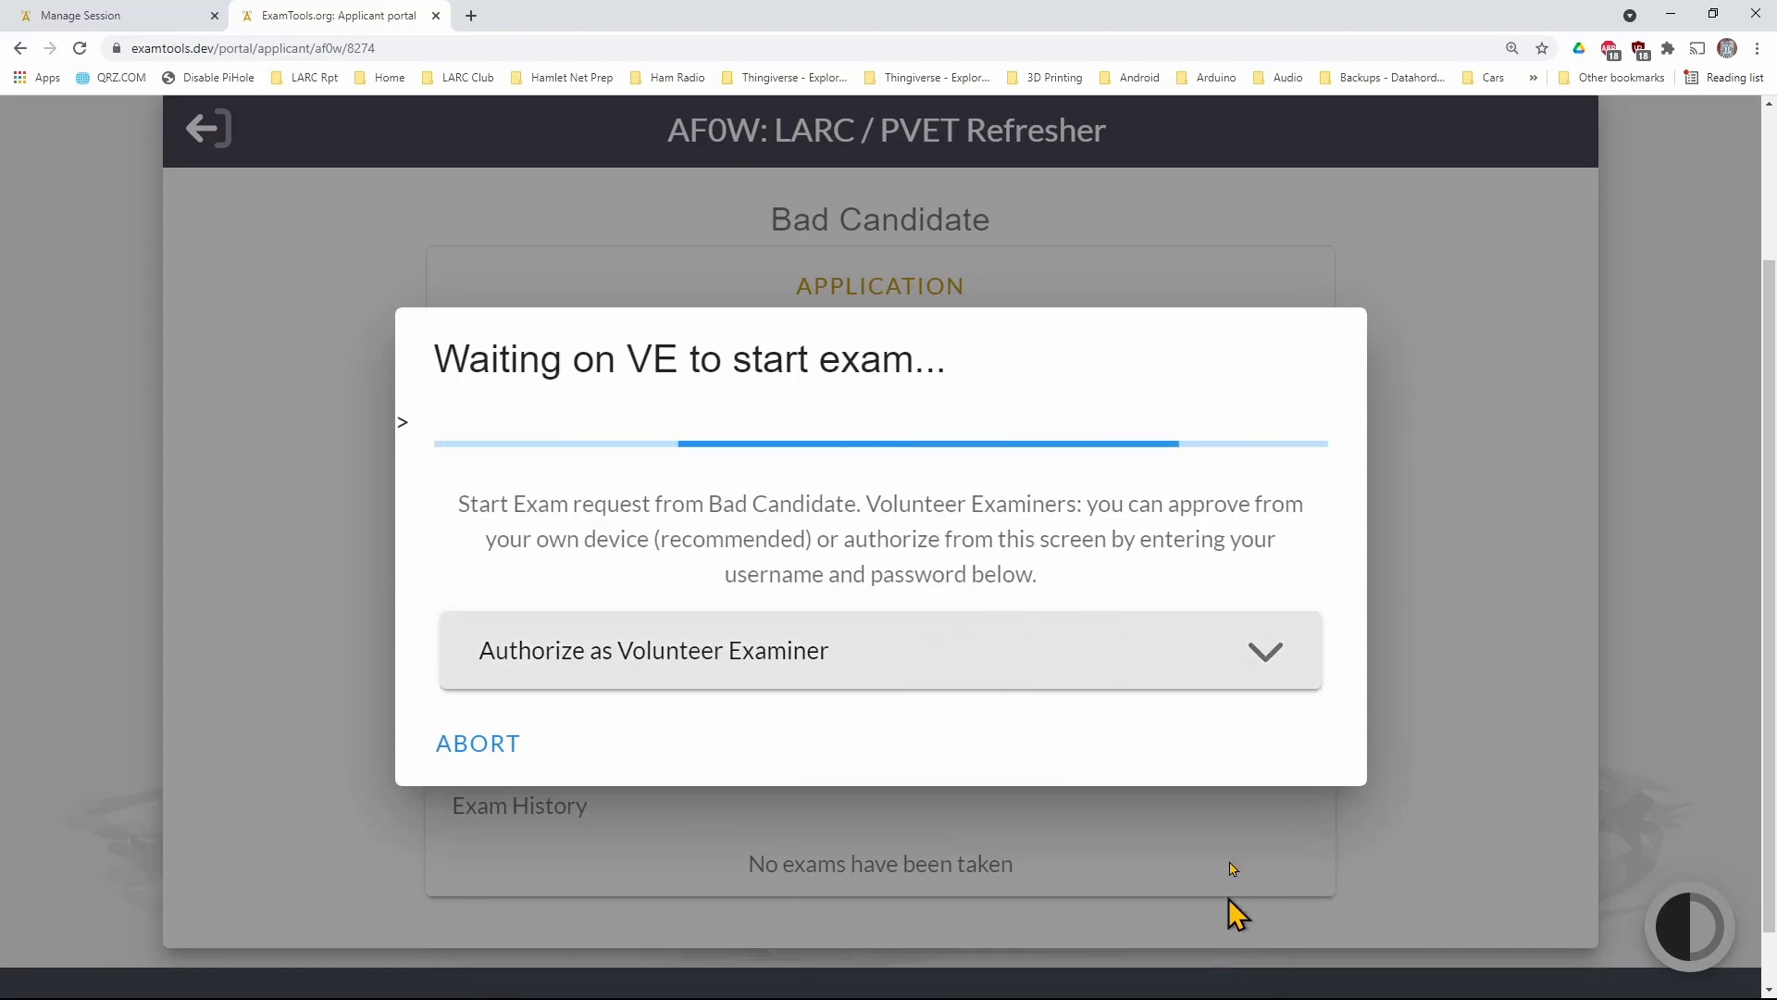
Approve the newly admitted applicant's Element 2 exam request as the examiner, and return to the applicant's exam page
left_click(186, 21)
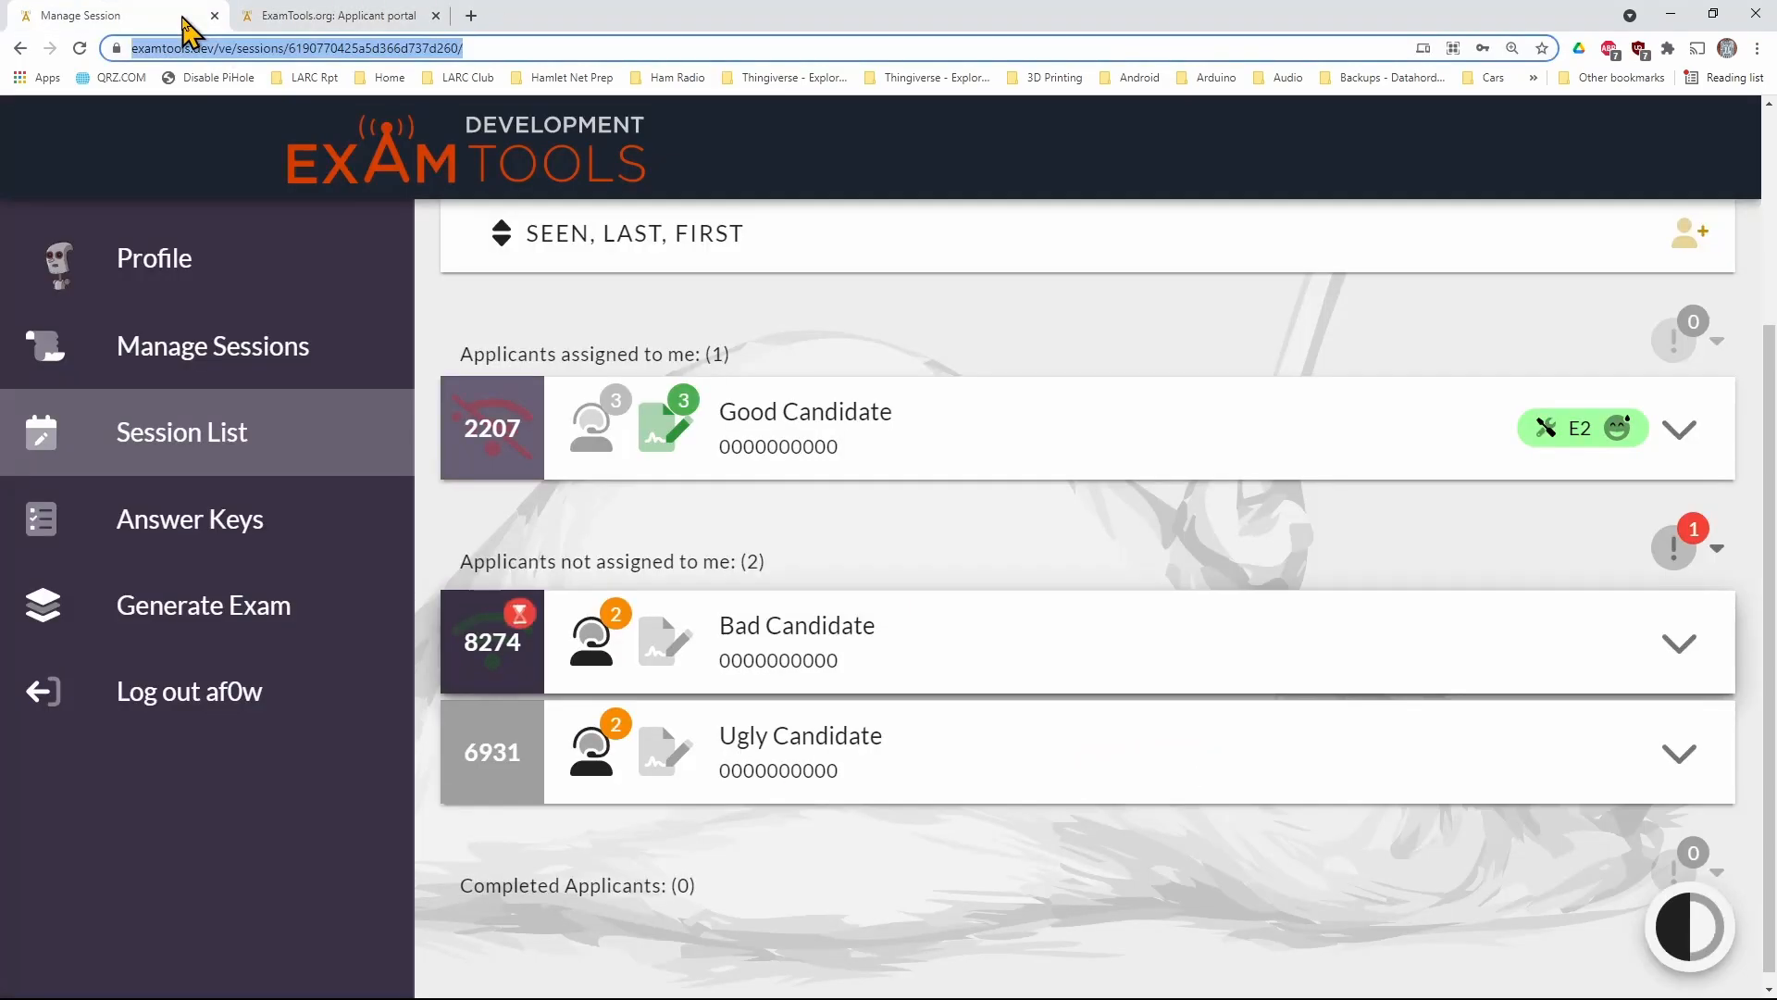
left_click(522, 611)
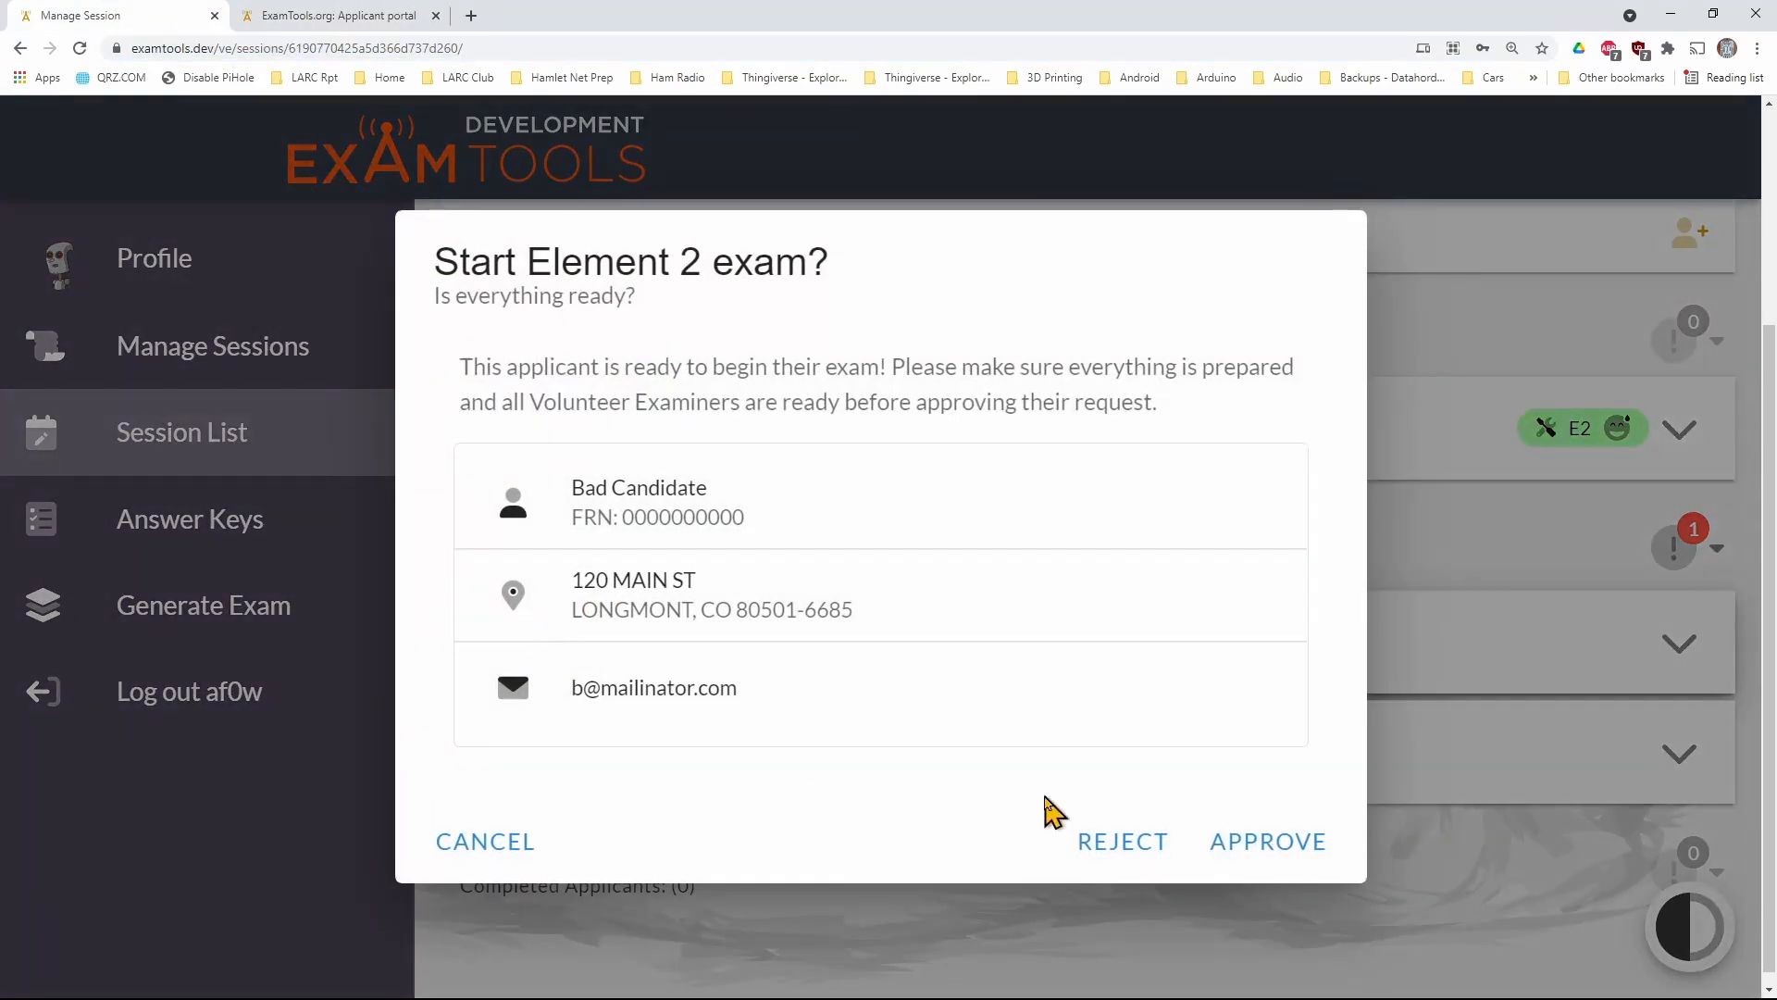
left_click(1253, 850)
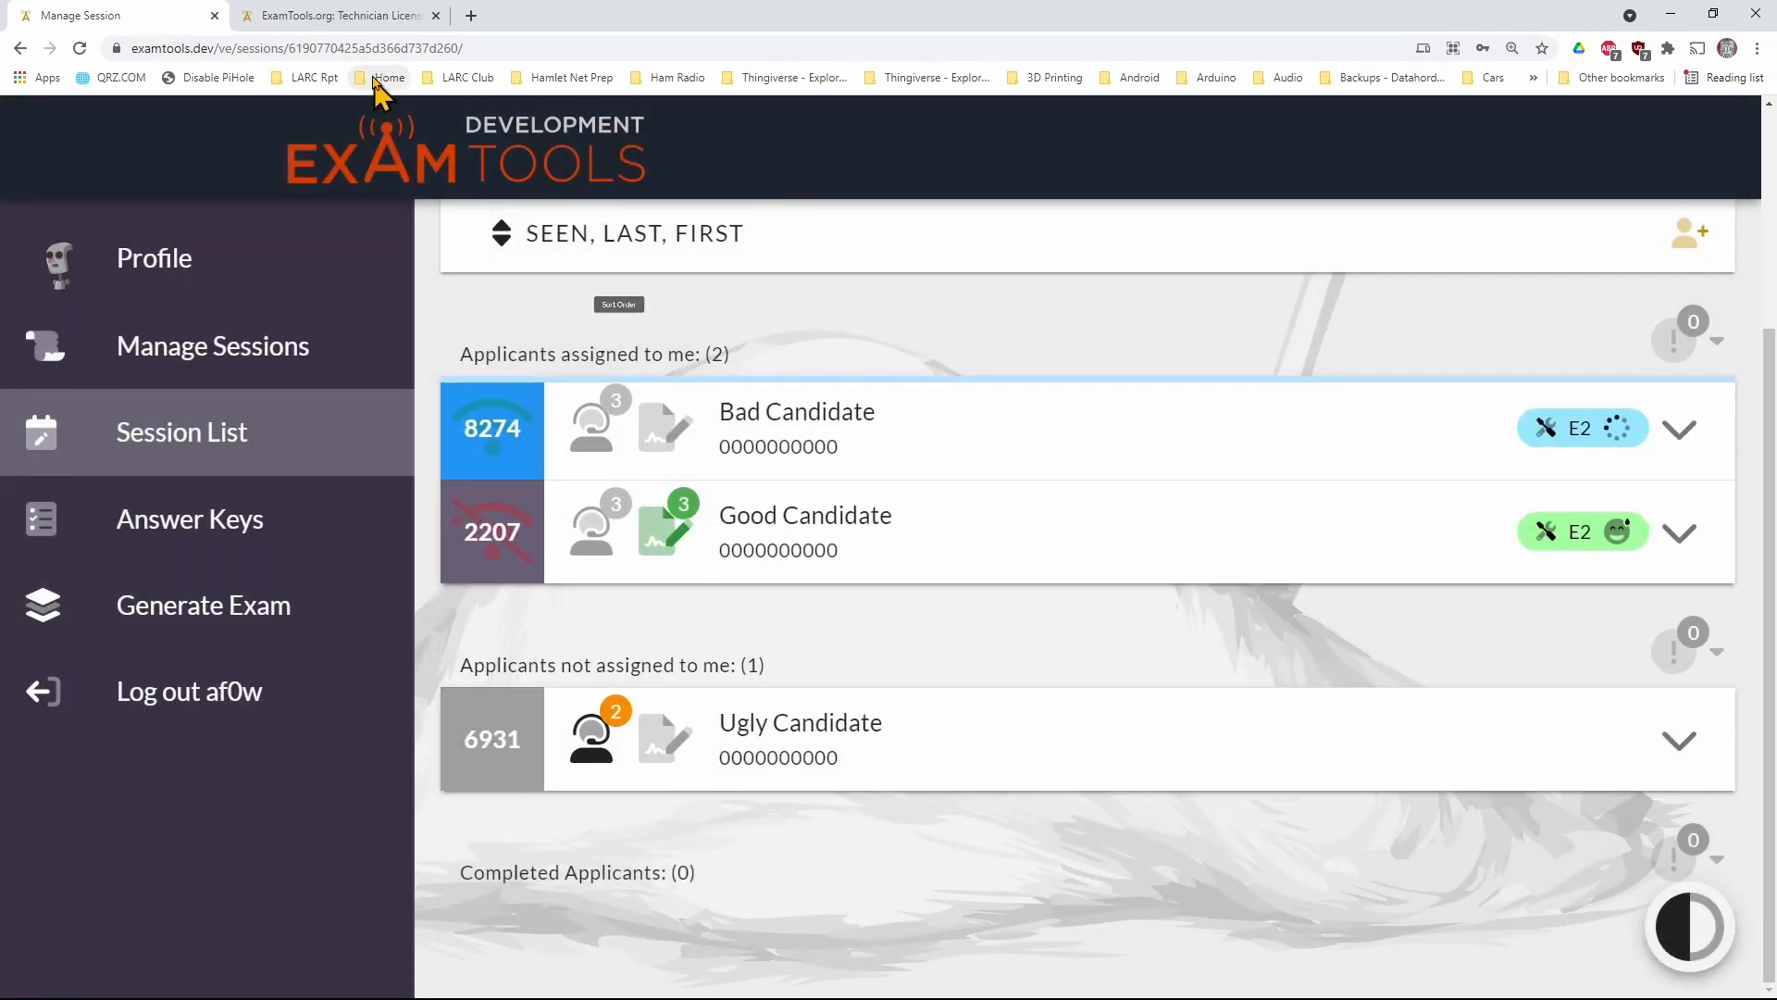
left_click(375, 18)
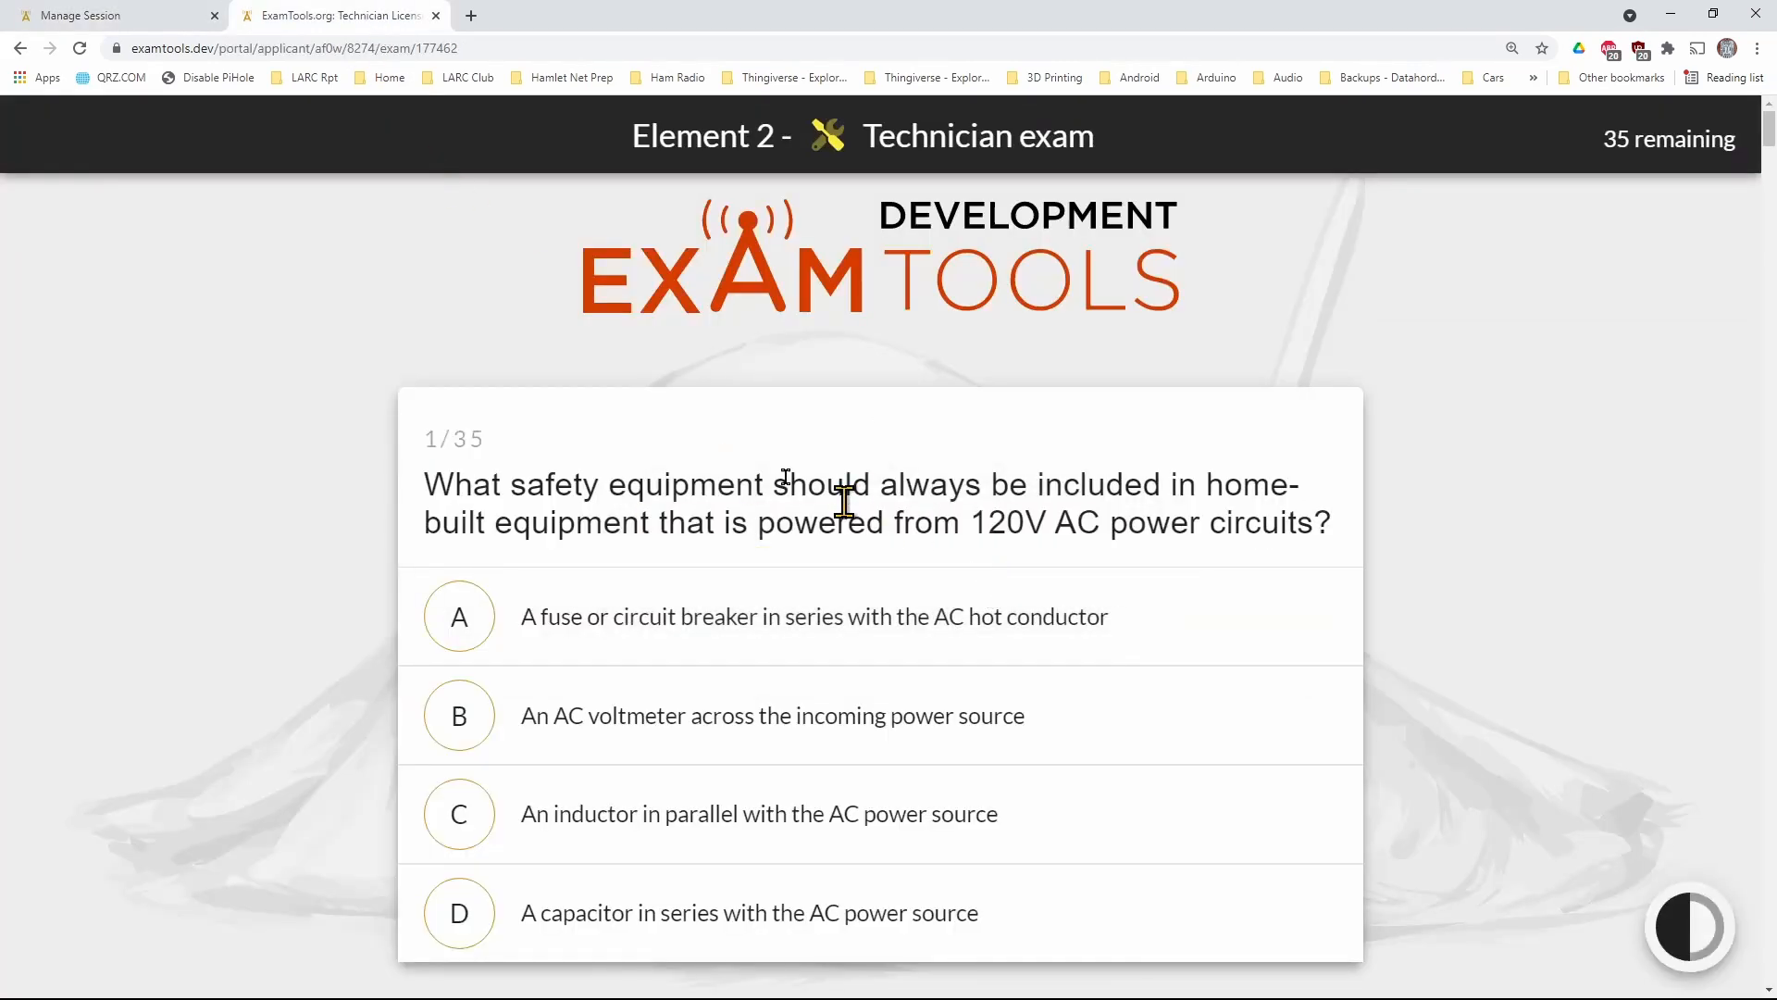
Answer questions 1 through 15 of the applicant's Technician exam with option A
left_click(529, 617)
left_click(528, 616)
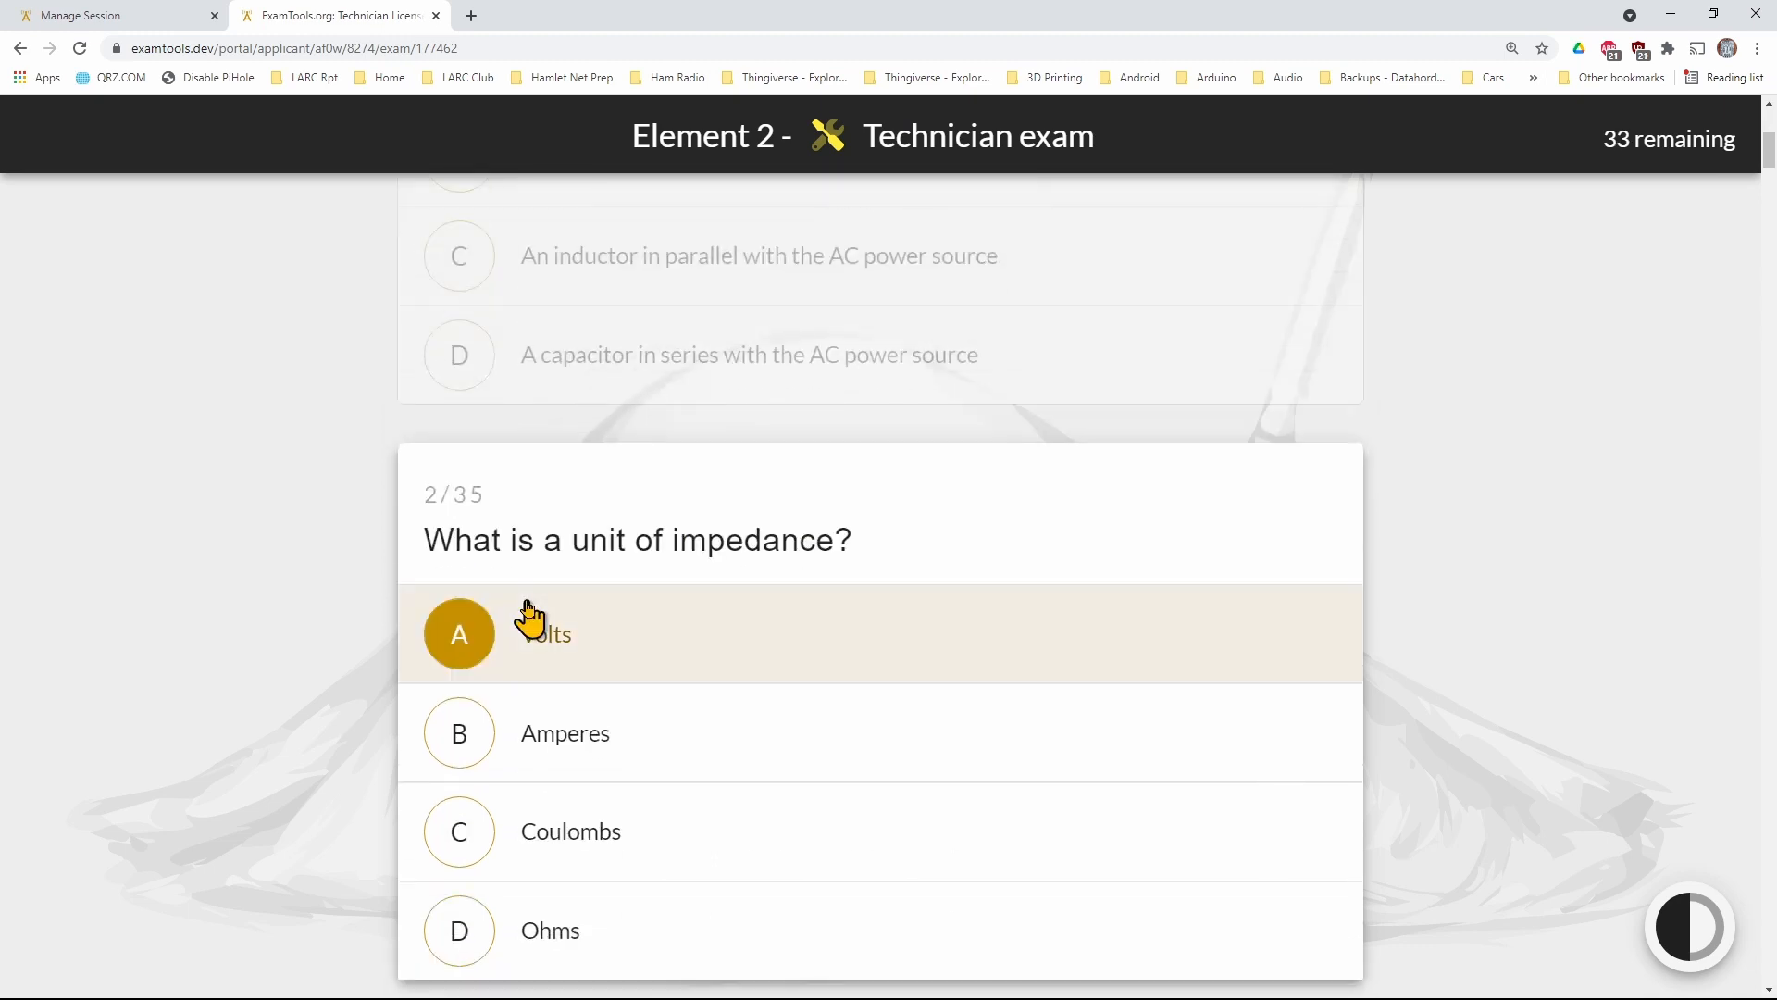
left_click(525, 619)
left_click(528, 615)
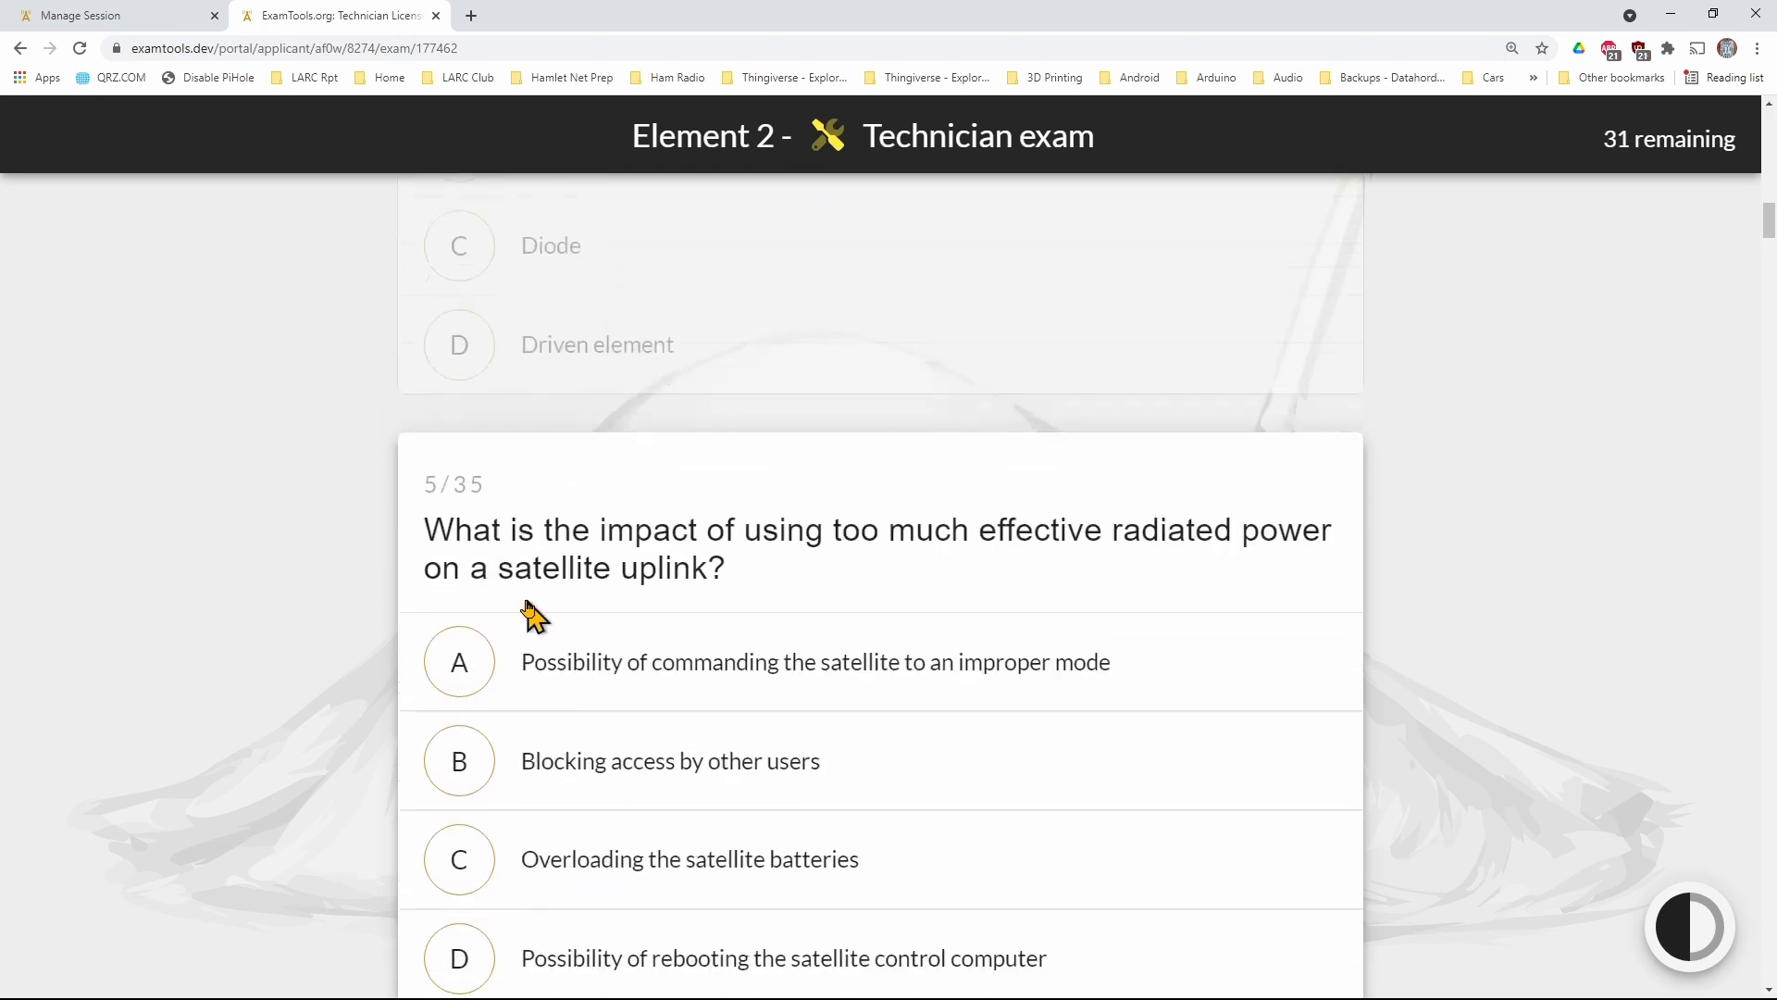
left_click(527, 615)
left_click(527, 603)
left_click(527, 604)
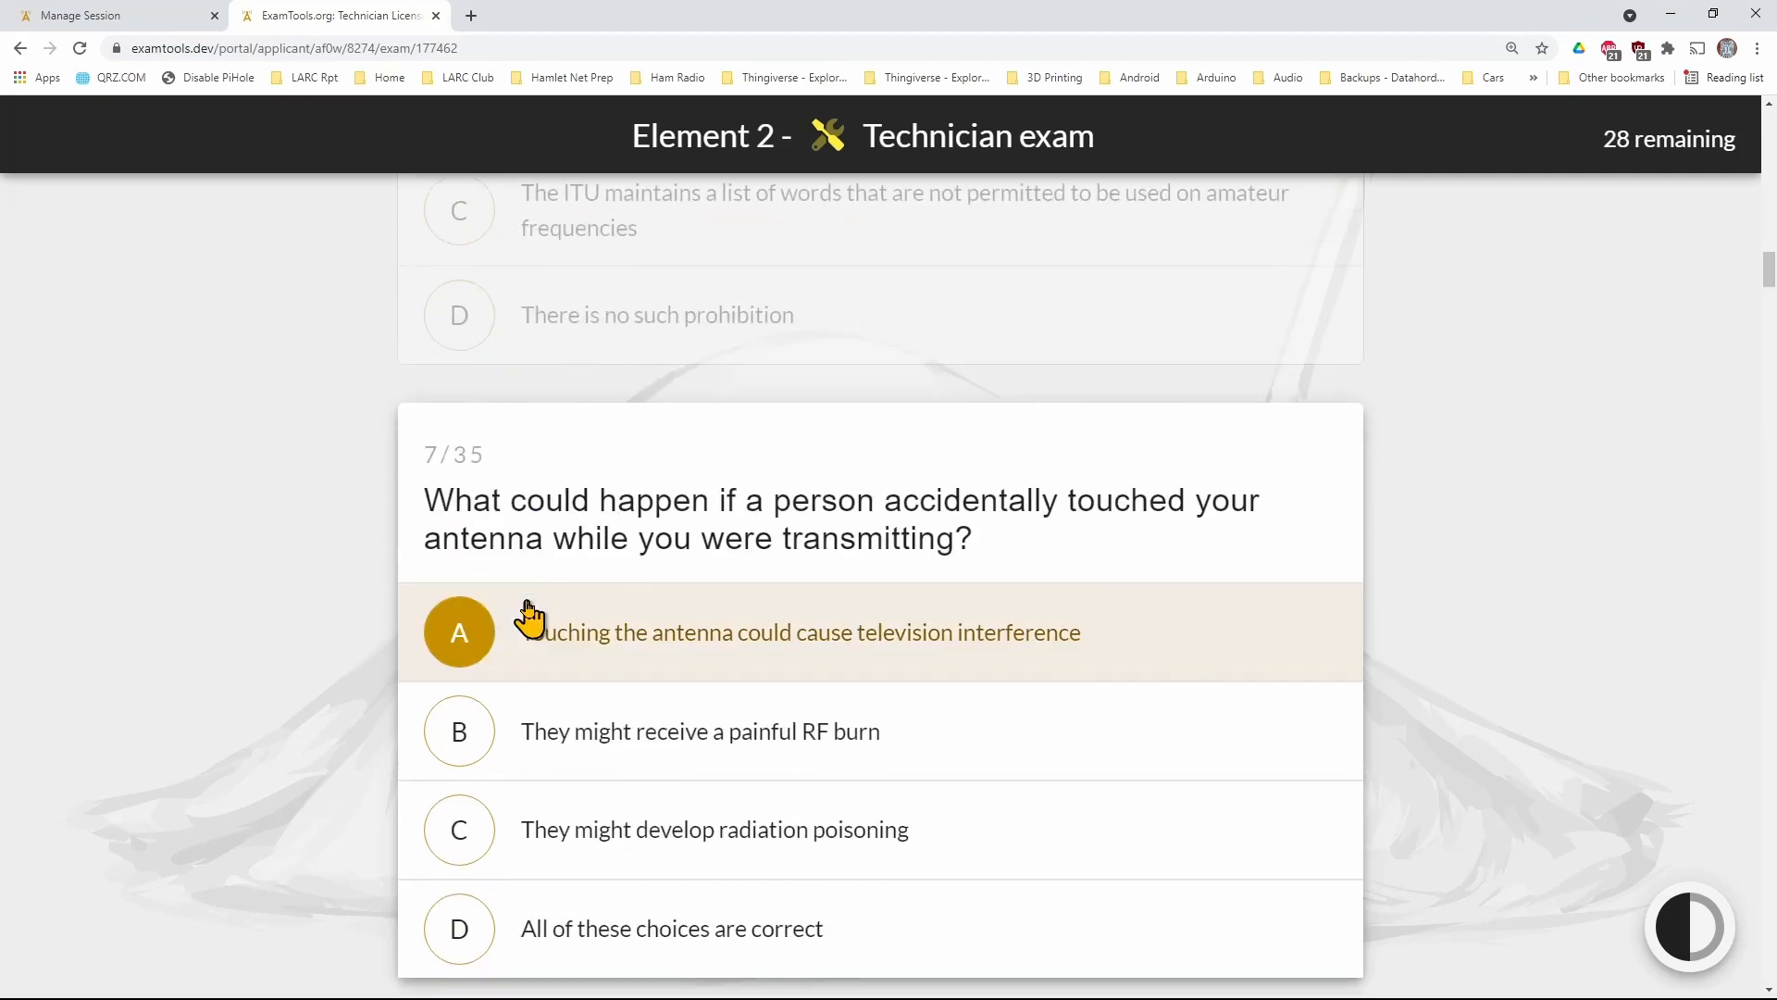
left_click(528, 603)
left_click(528, 606)
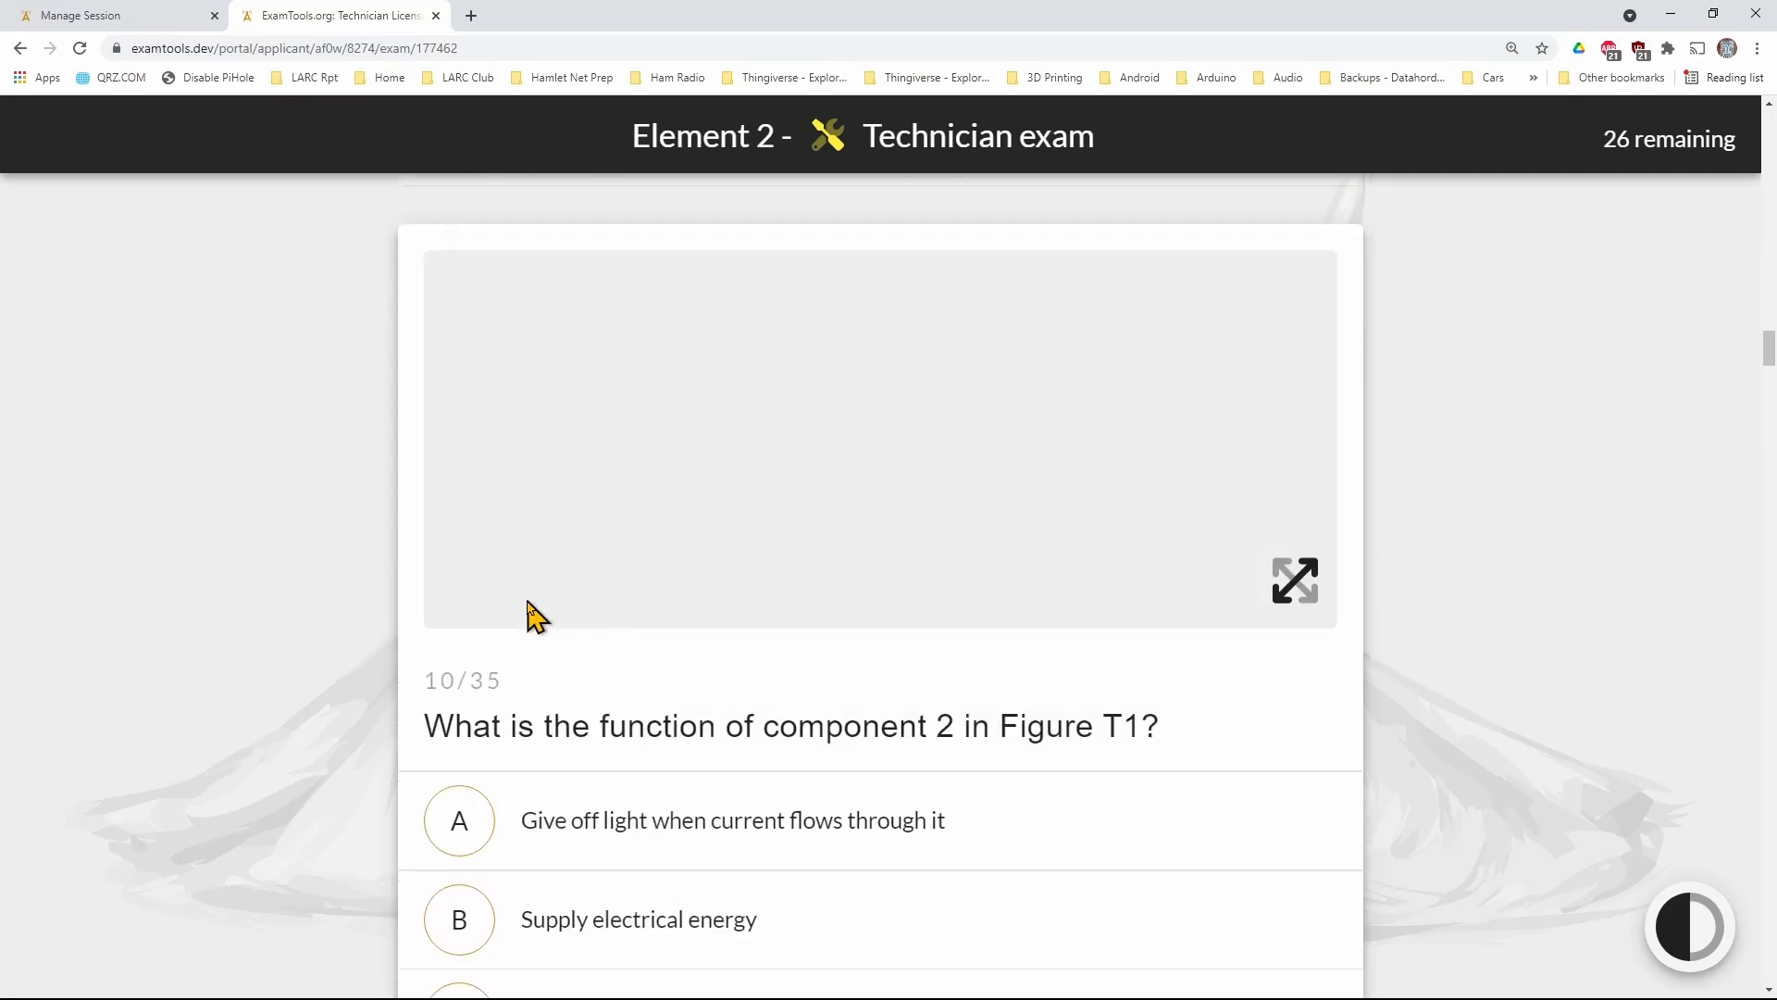
left_click(527, 607)
left_click(527, 606)
left_click(528, 611)
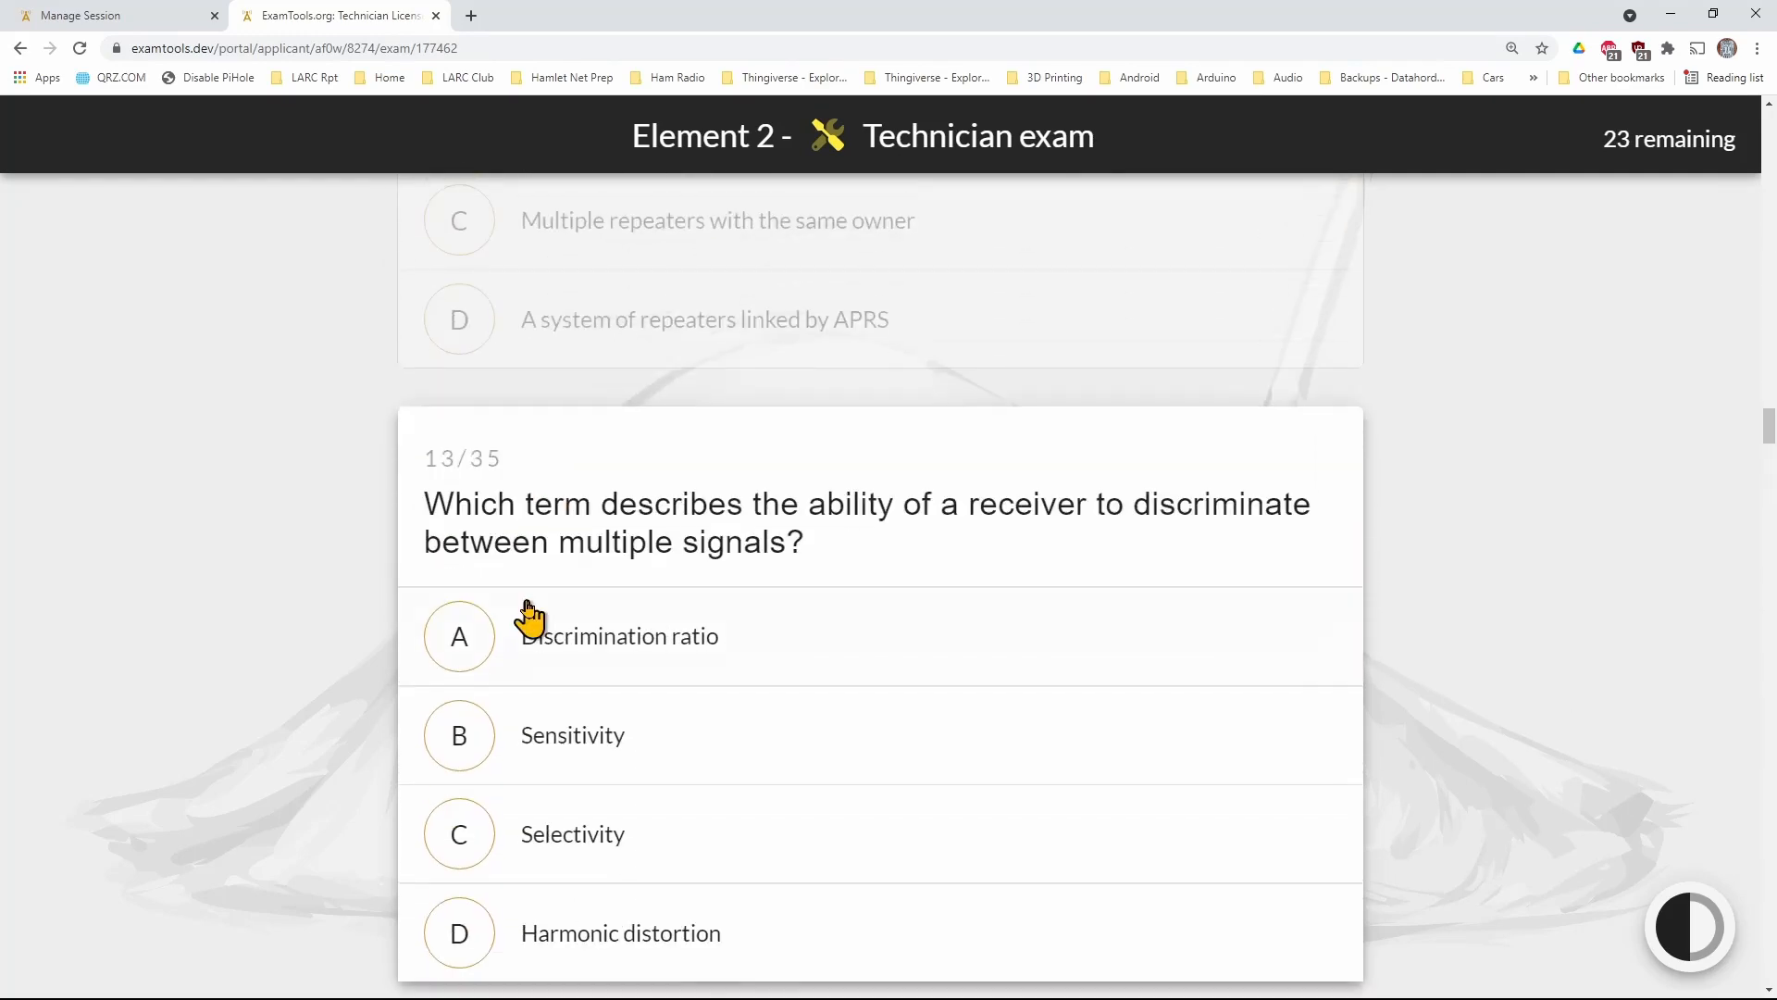
left_click(527, 606)
left_click(527, 603)
left_click(528, 611)
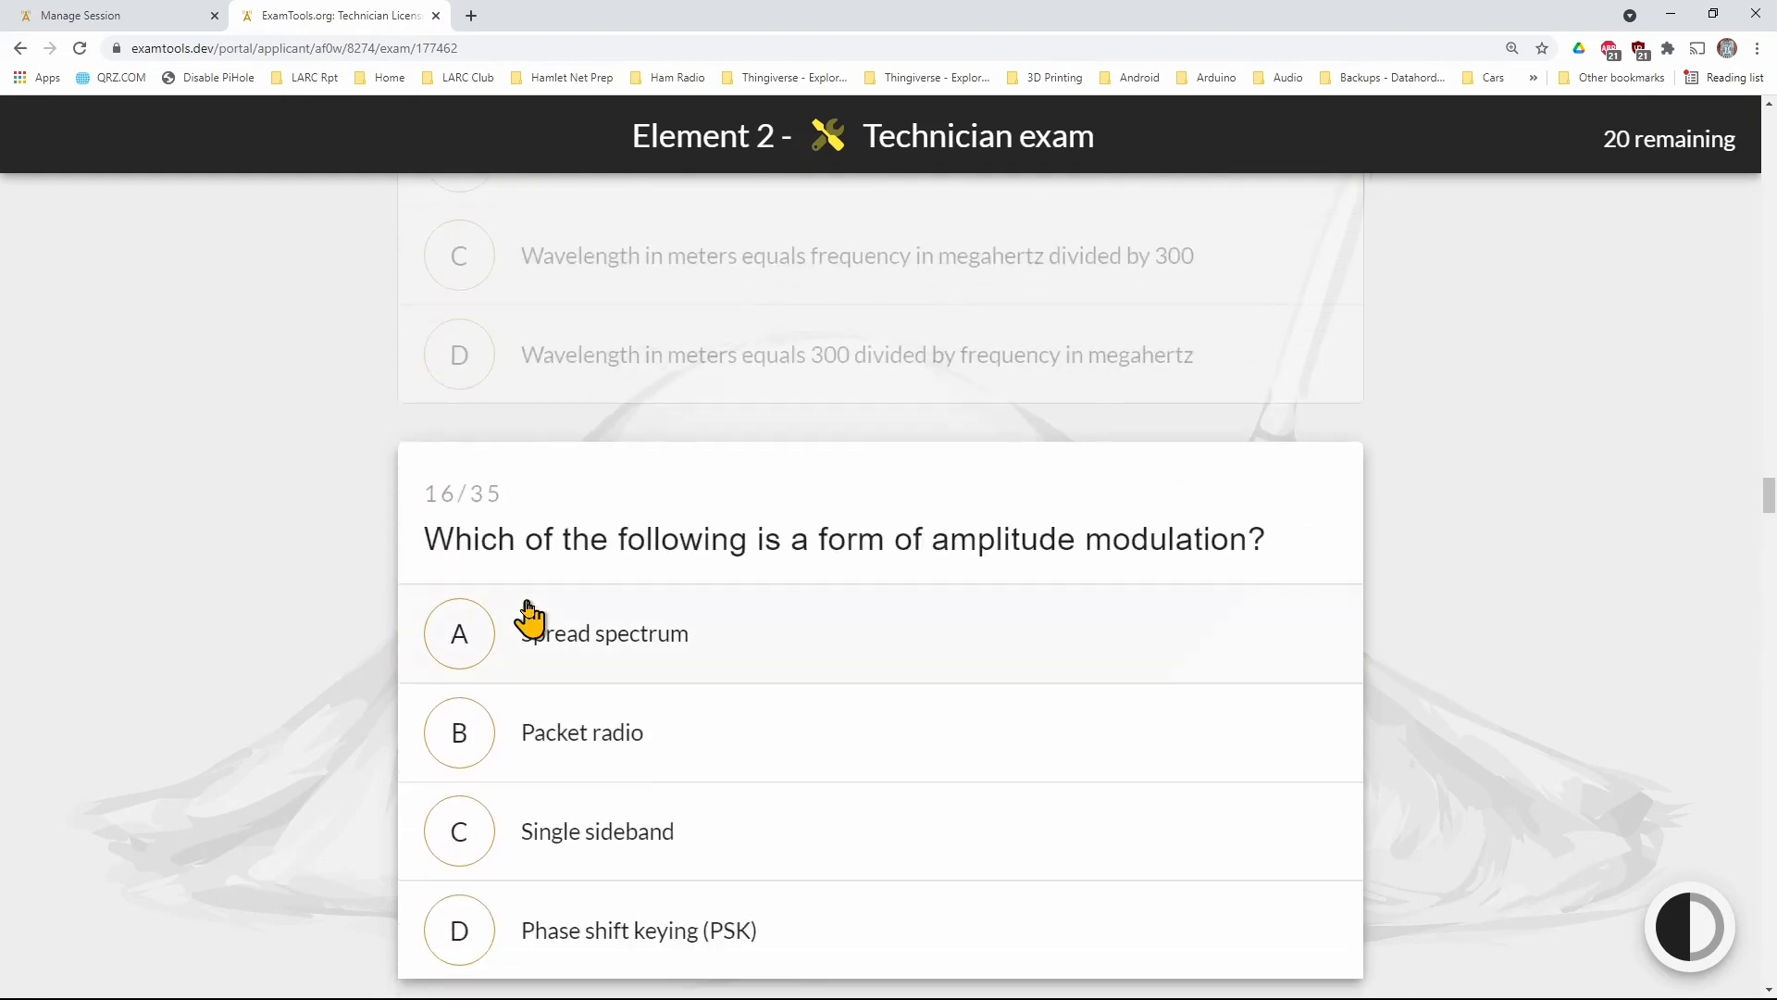
Skip question 16 of the Technician exam and answer question 17 with option A
scroll(527, 614, "down", 5)
scroll(529, 618, "down", 2)
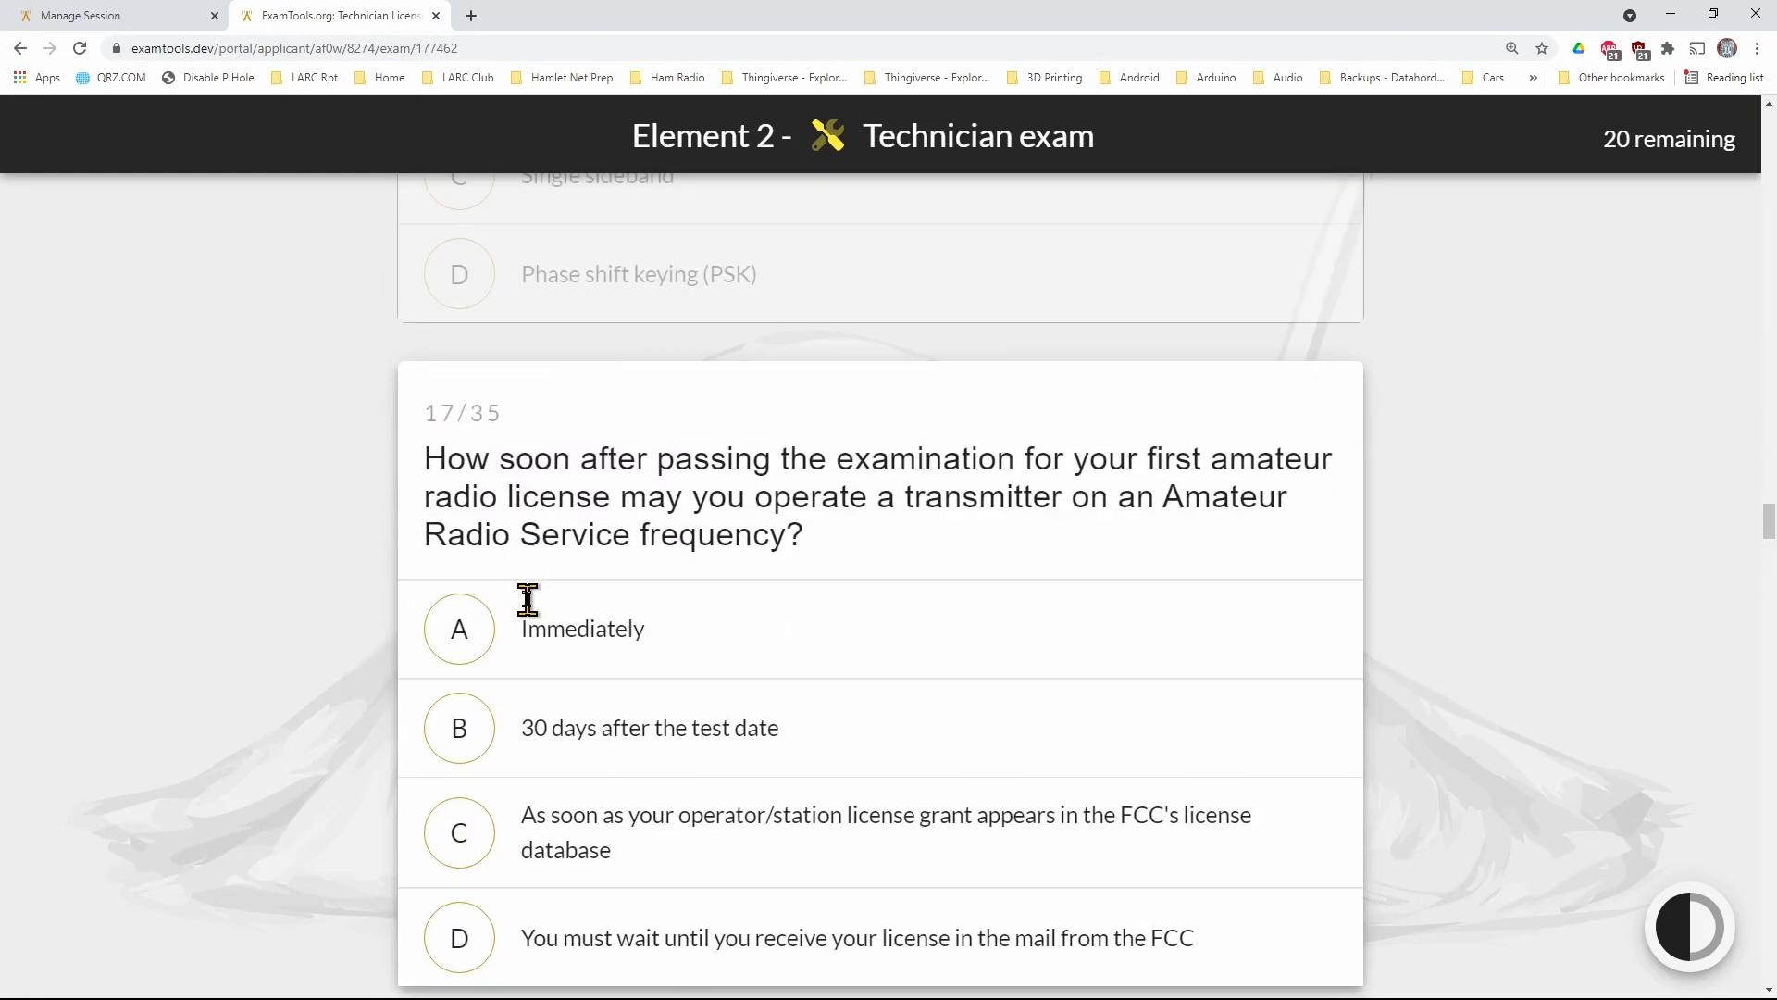
left_click(475, 655)
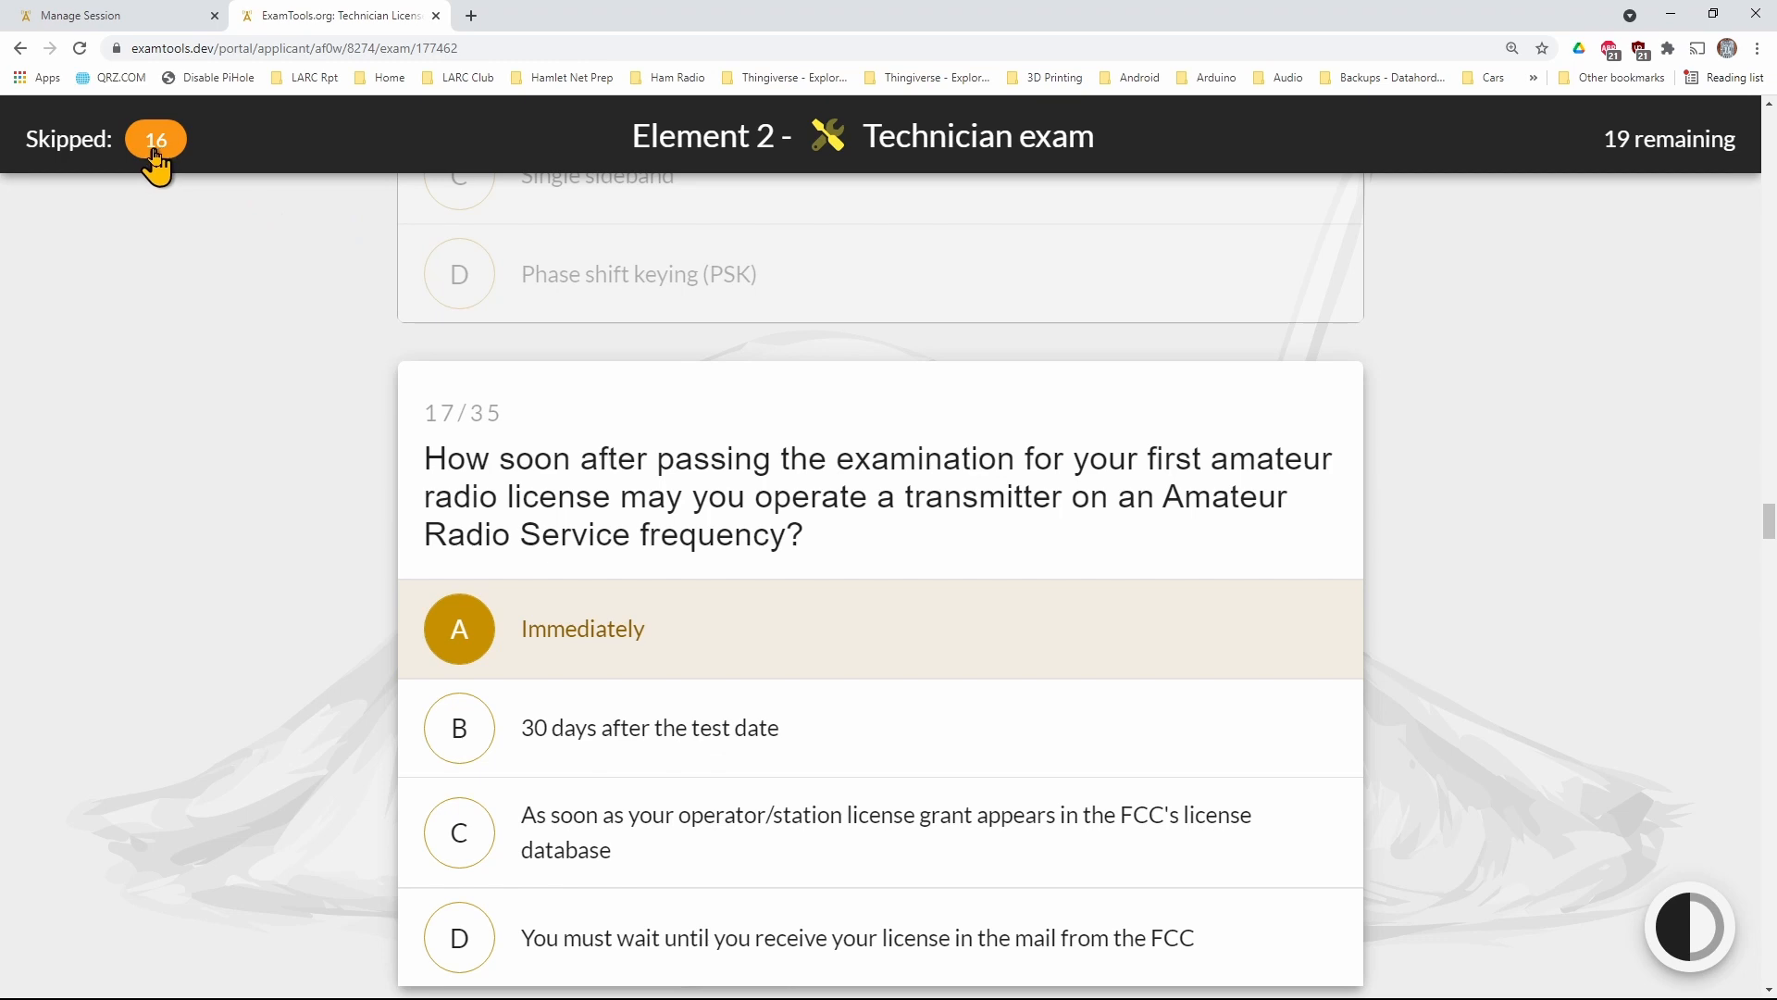
Answer questions 18 through 35 with option A, and go back to give the skipped question 16 option A as well
key("Down")
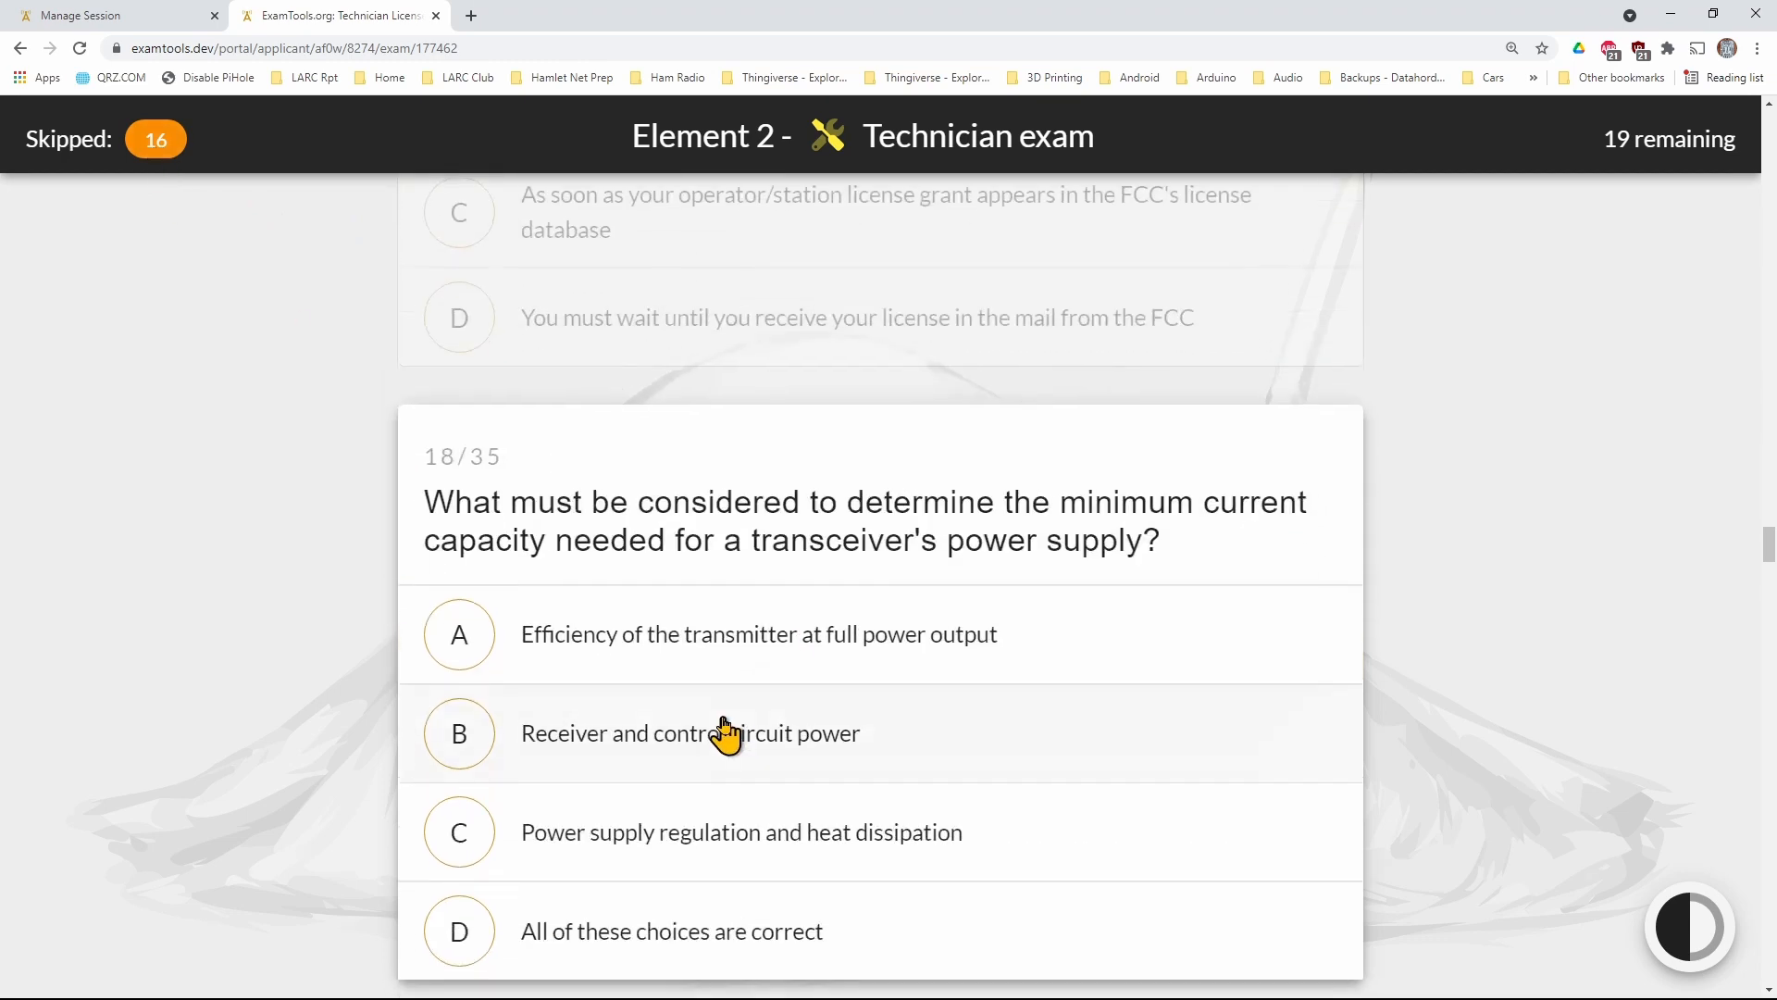
key("a")
key("Down")
key("a")
key("Down")
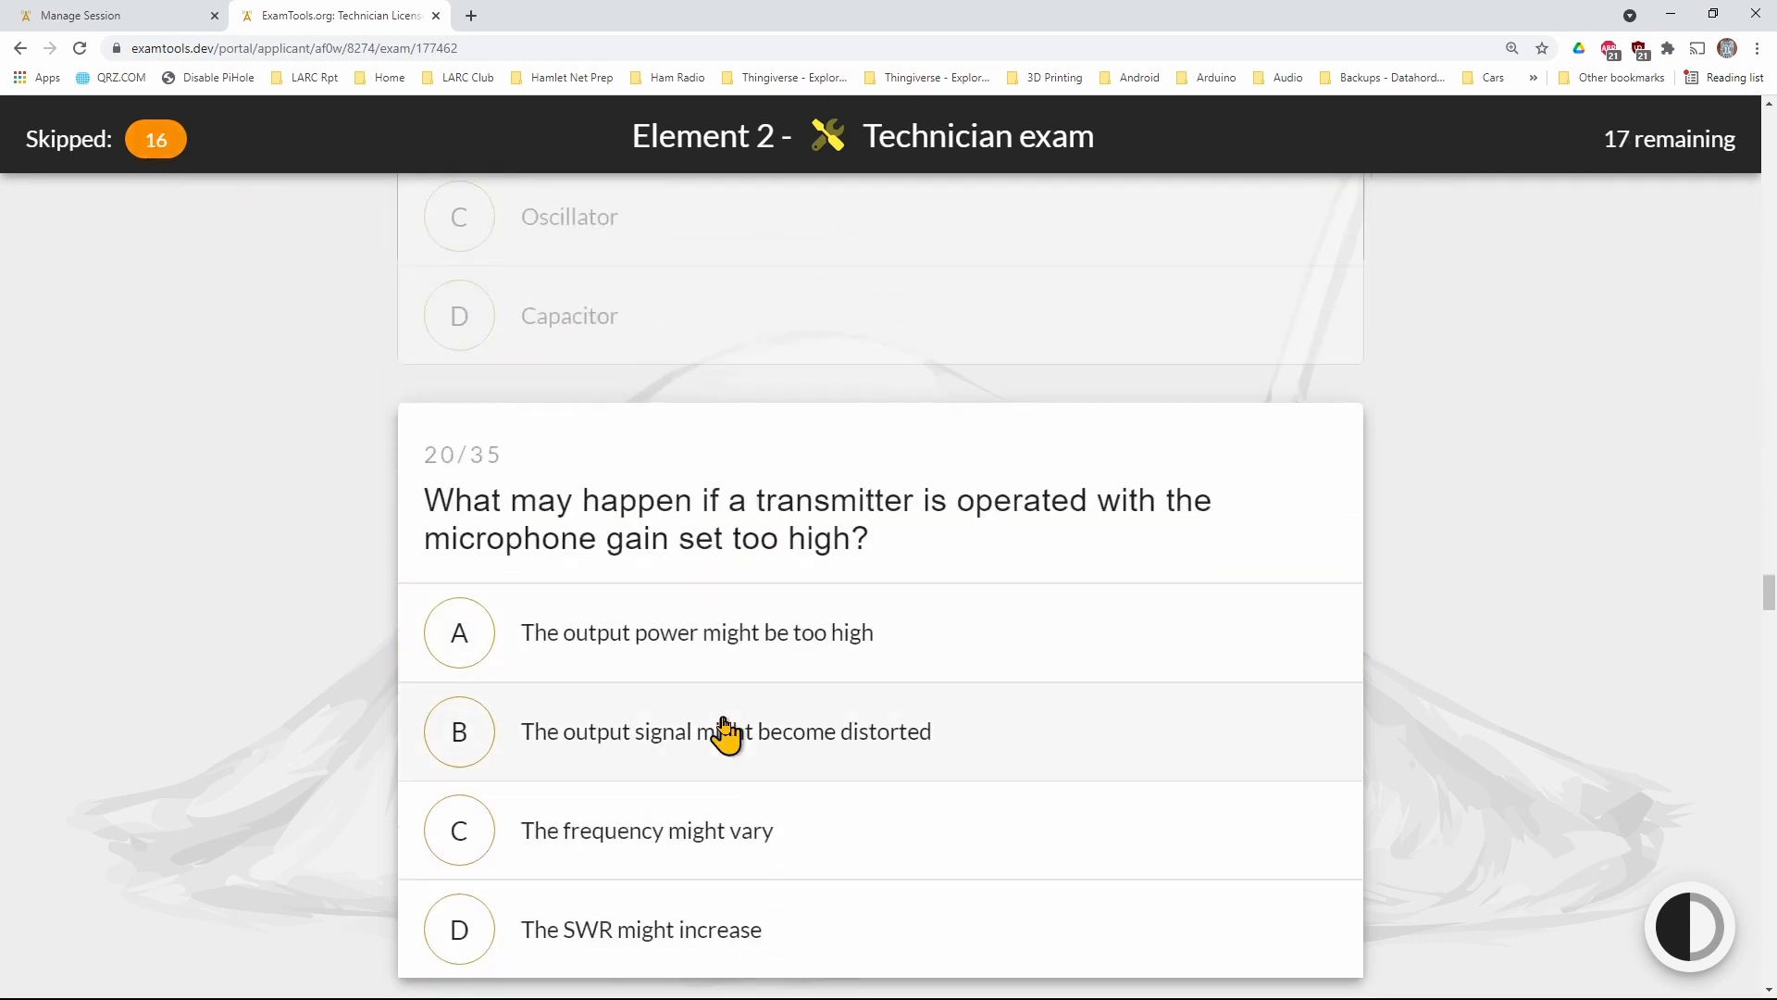
key("a")
key("Down")
key("a")
key("Down")
key("a")
key("Down")
key("a")
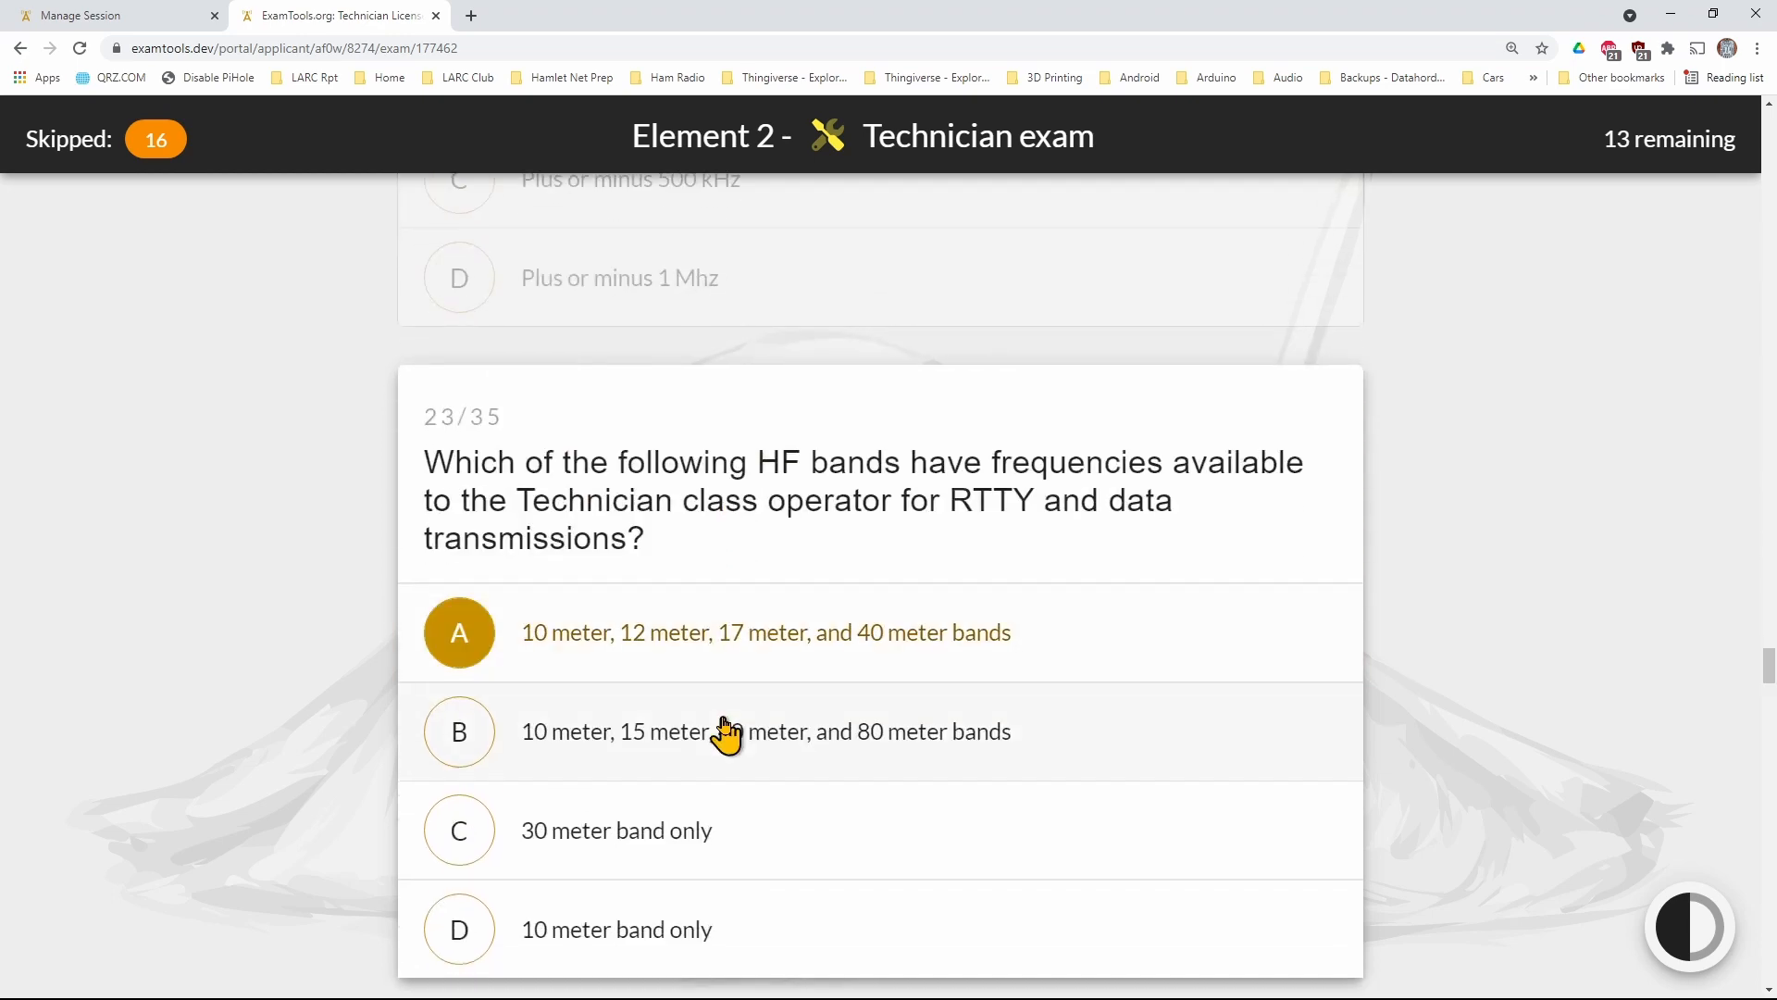
key("Down")
key("a")
key("Down")
key("a")
key("Down")
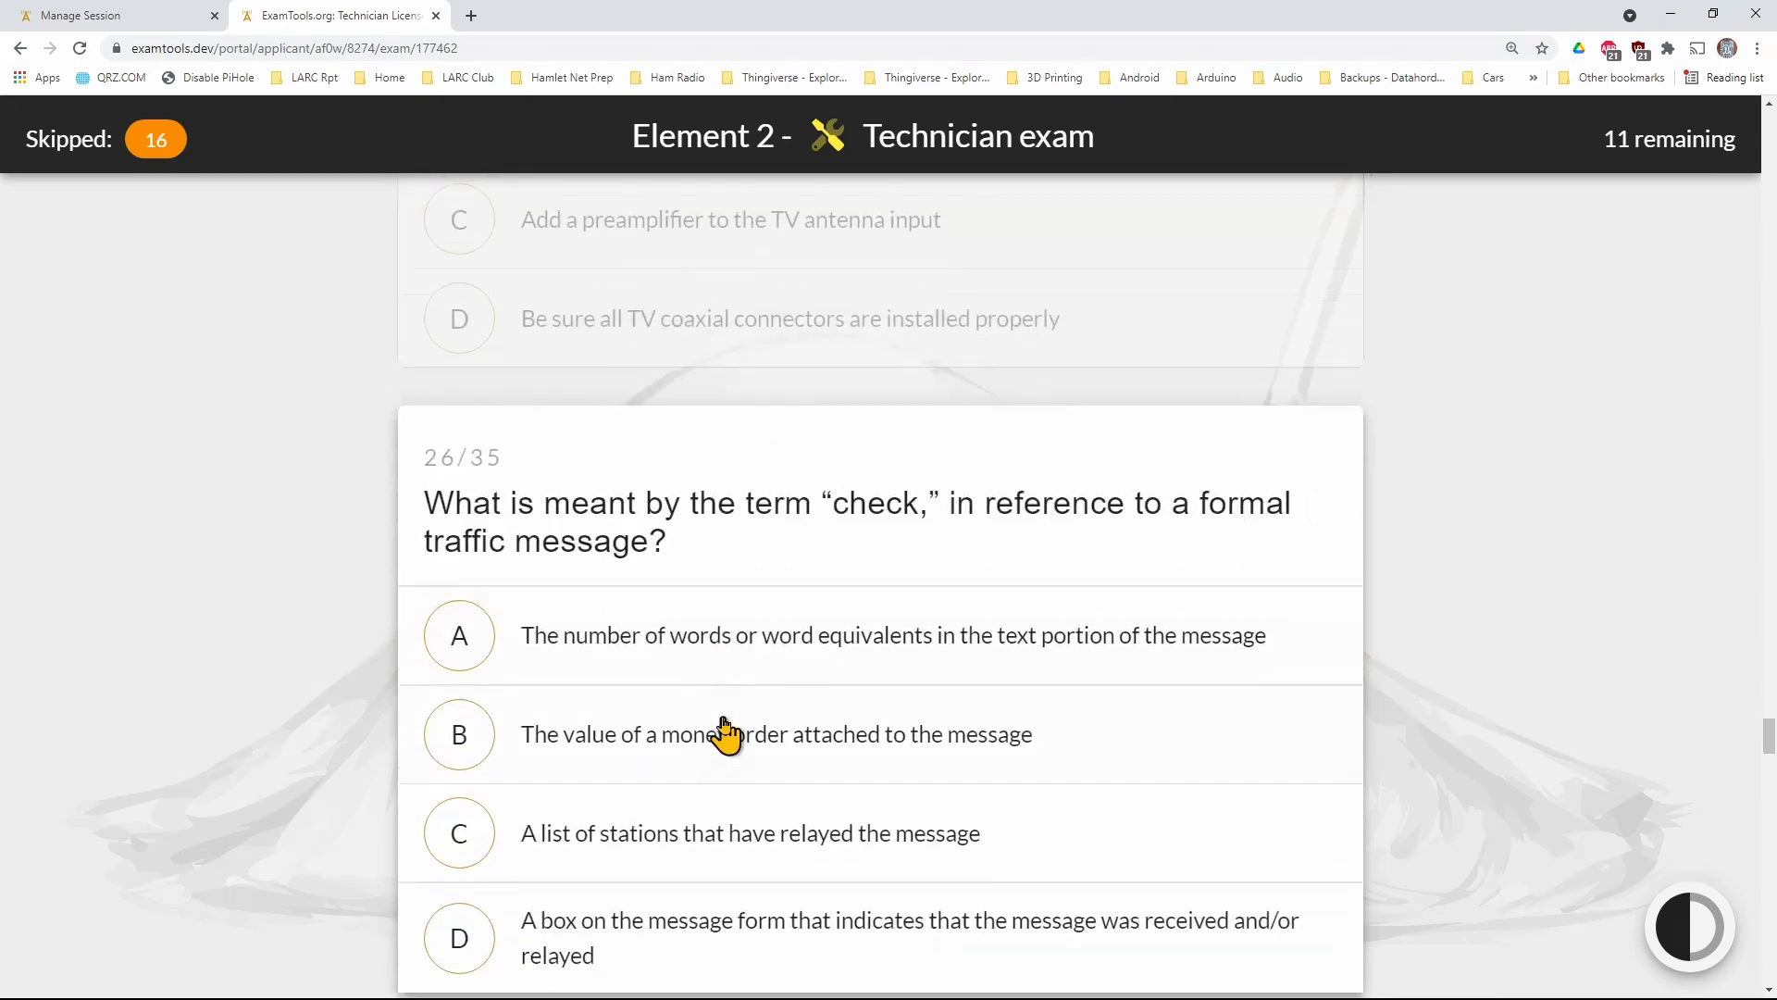
key("a")
key("Down")
key("a")
key("Down")
key("a")
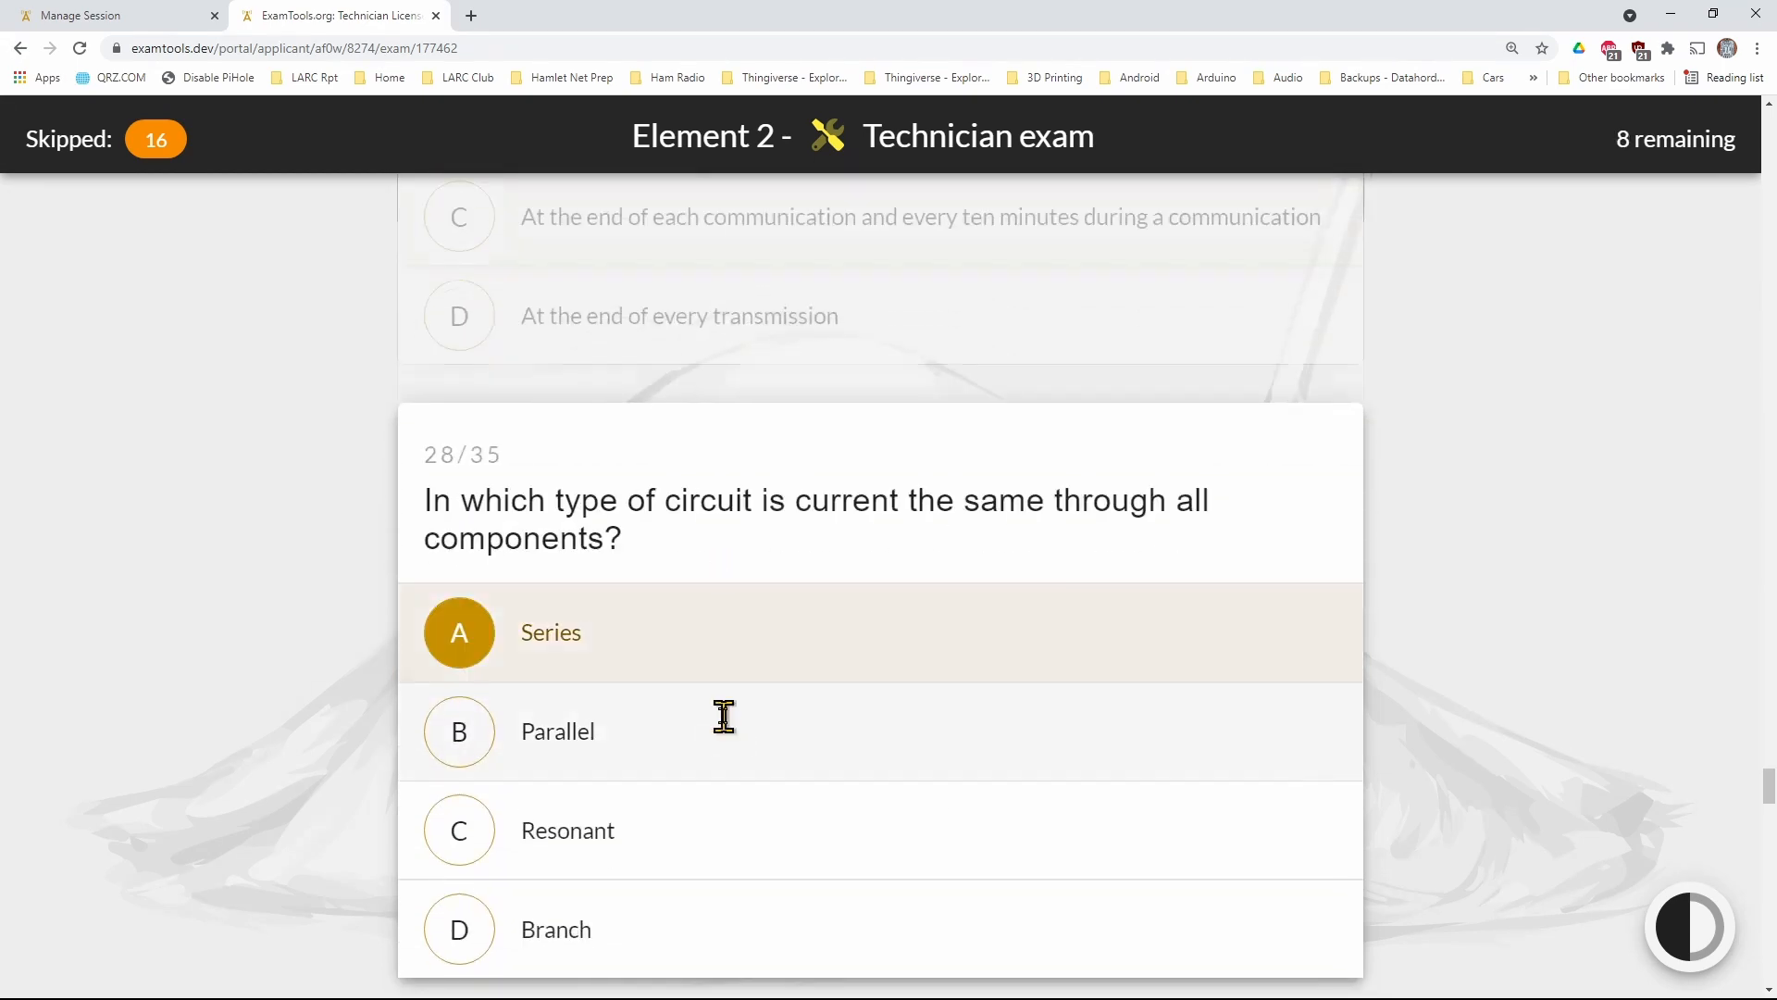
key("Down")
key("a")
key("Down")
key("a")
key("Down")
key("a")
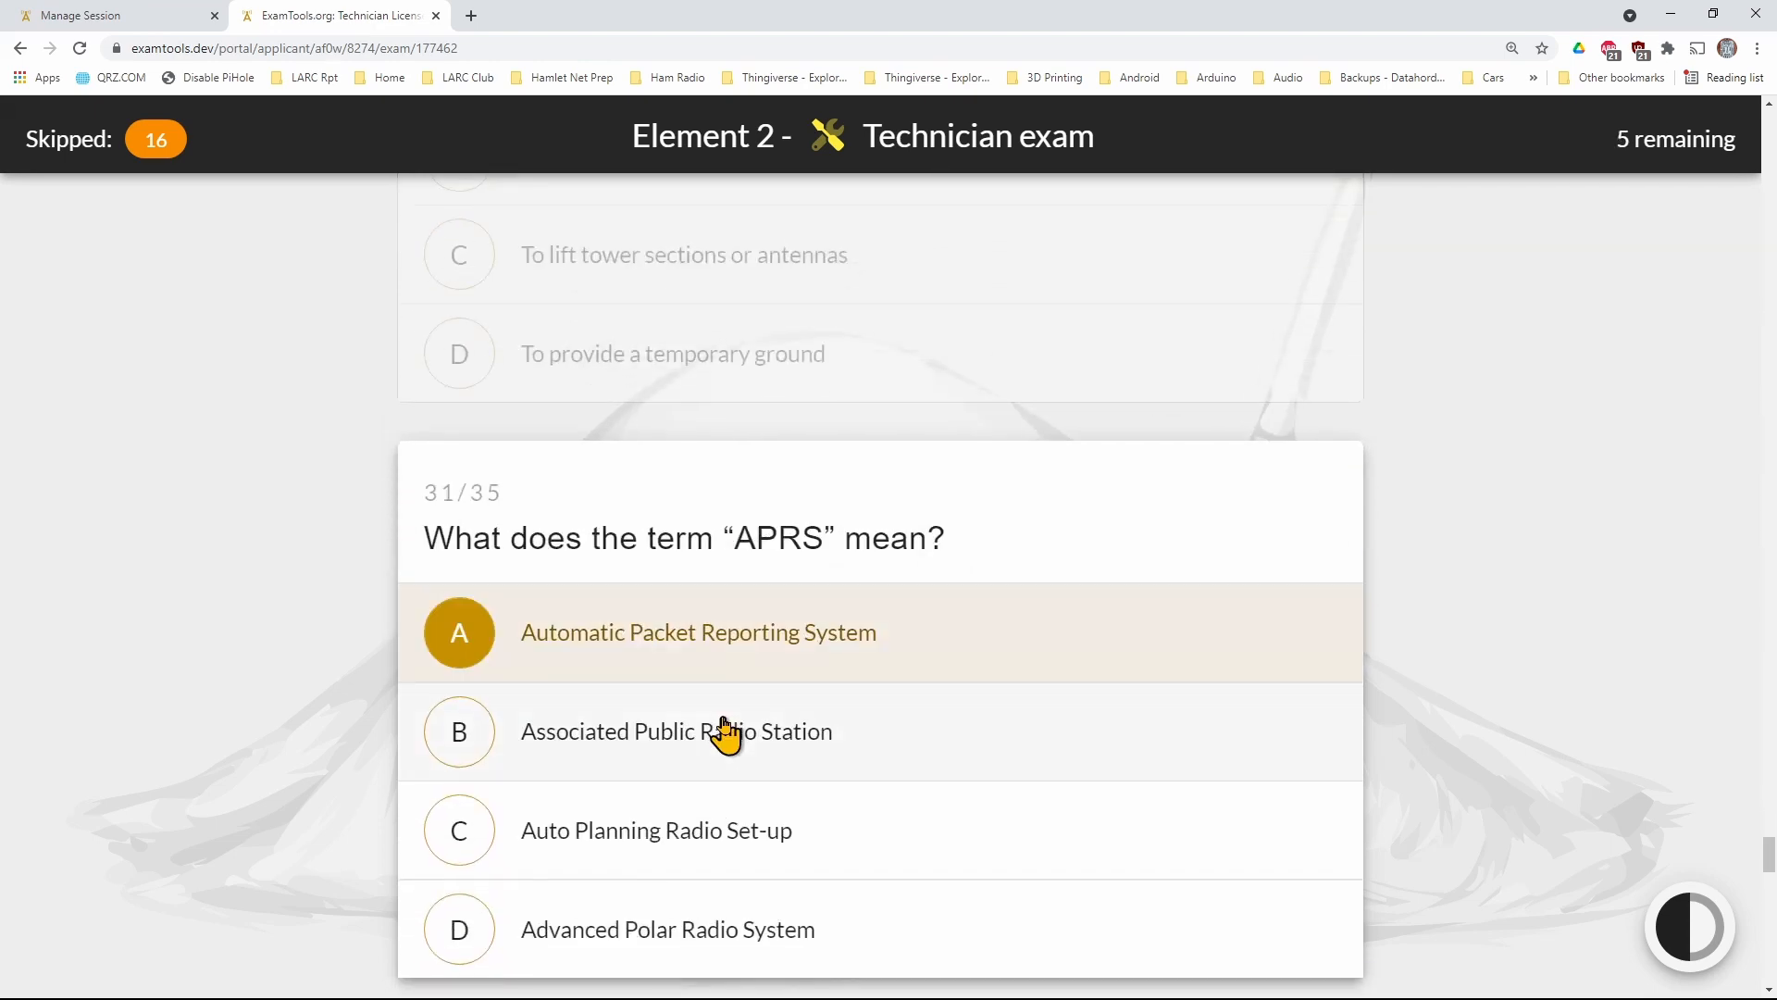
key("Down")
key("a")
key("Down")
key("a")
key("Down")
key("a")
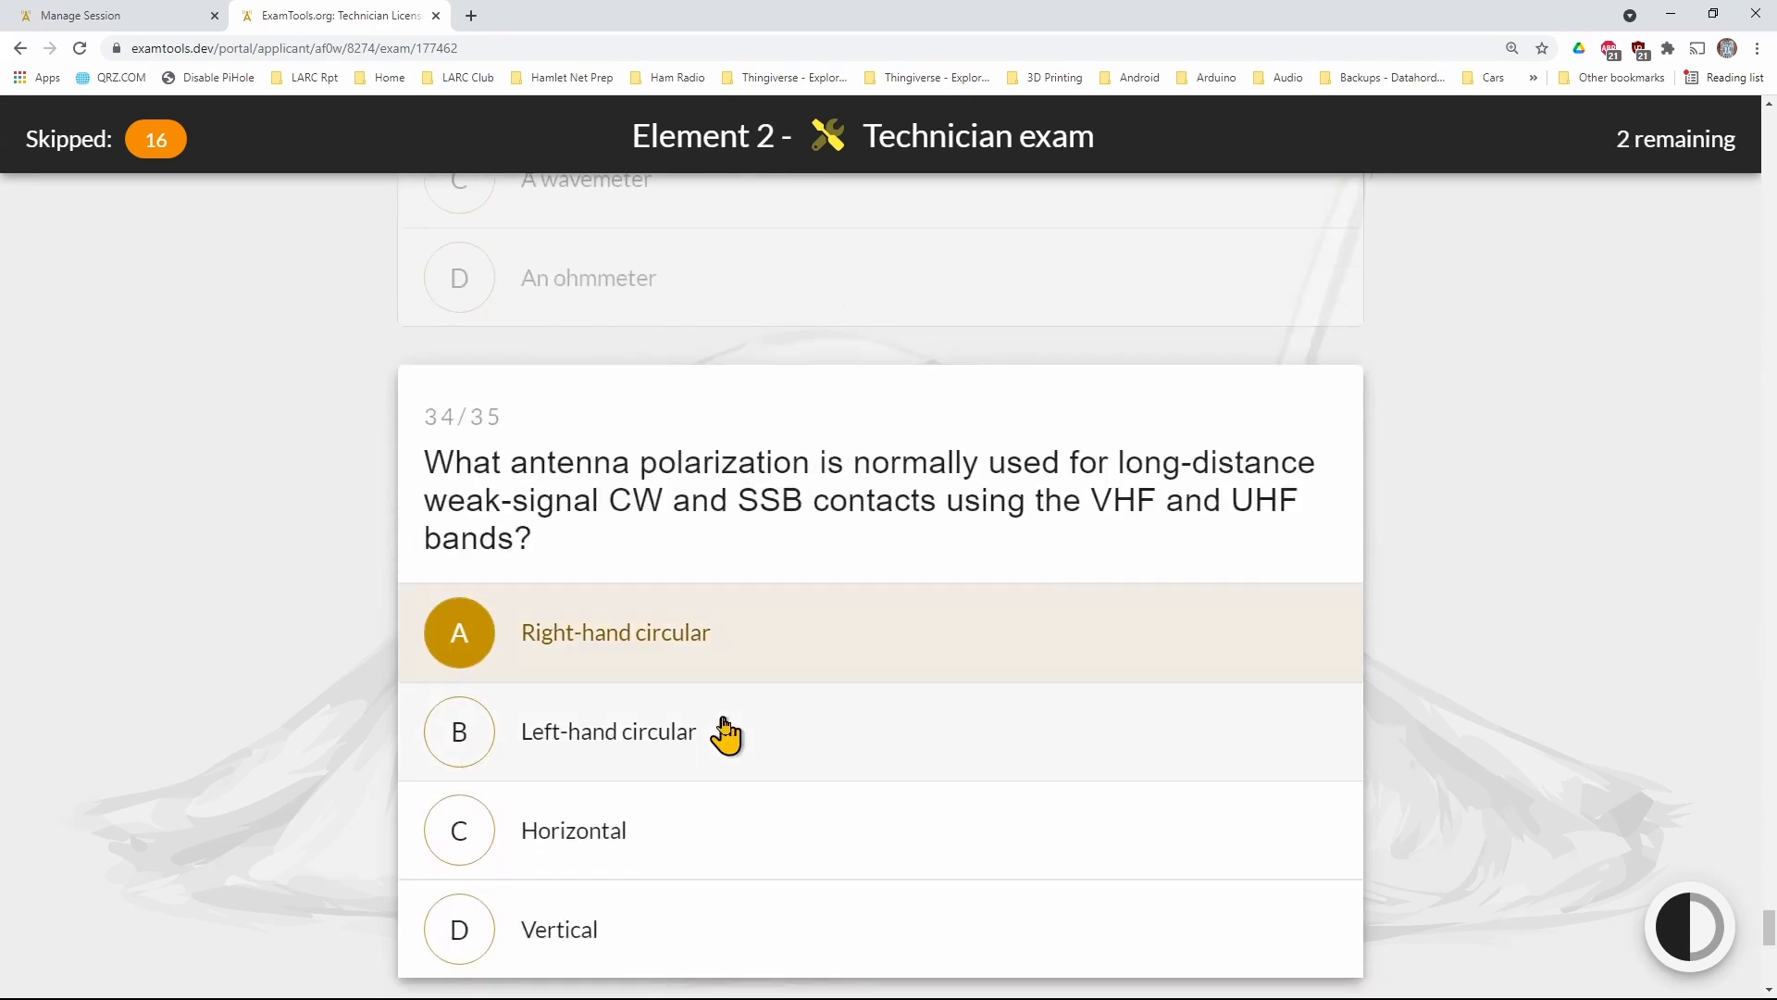
key("Down")
key("a")
key("a")
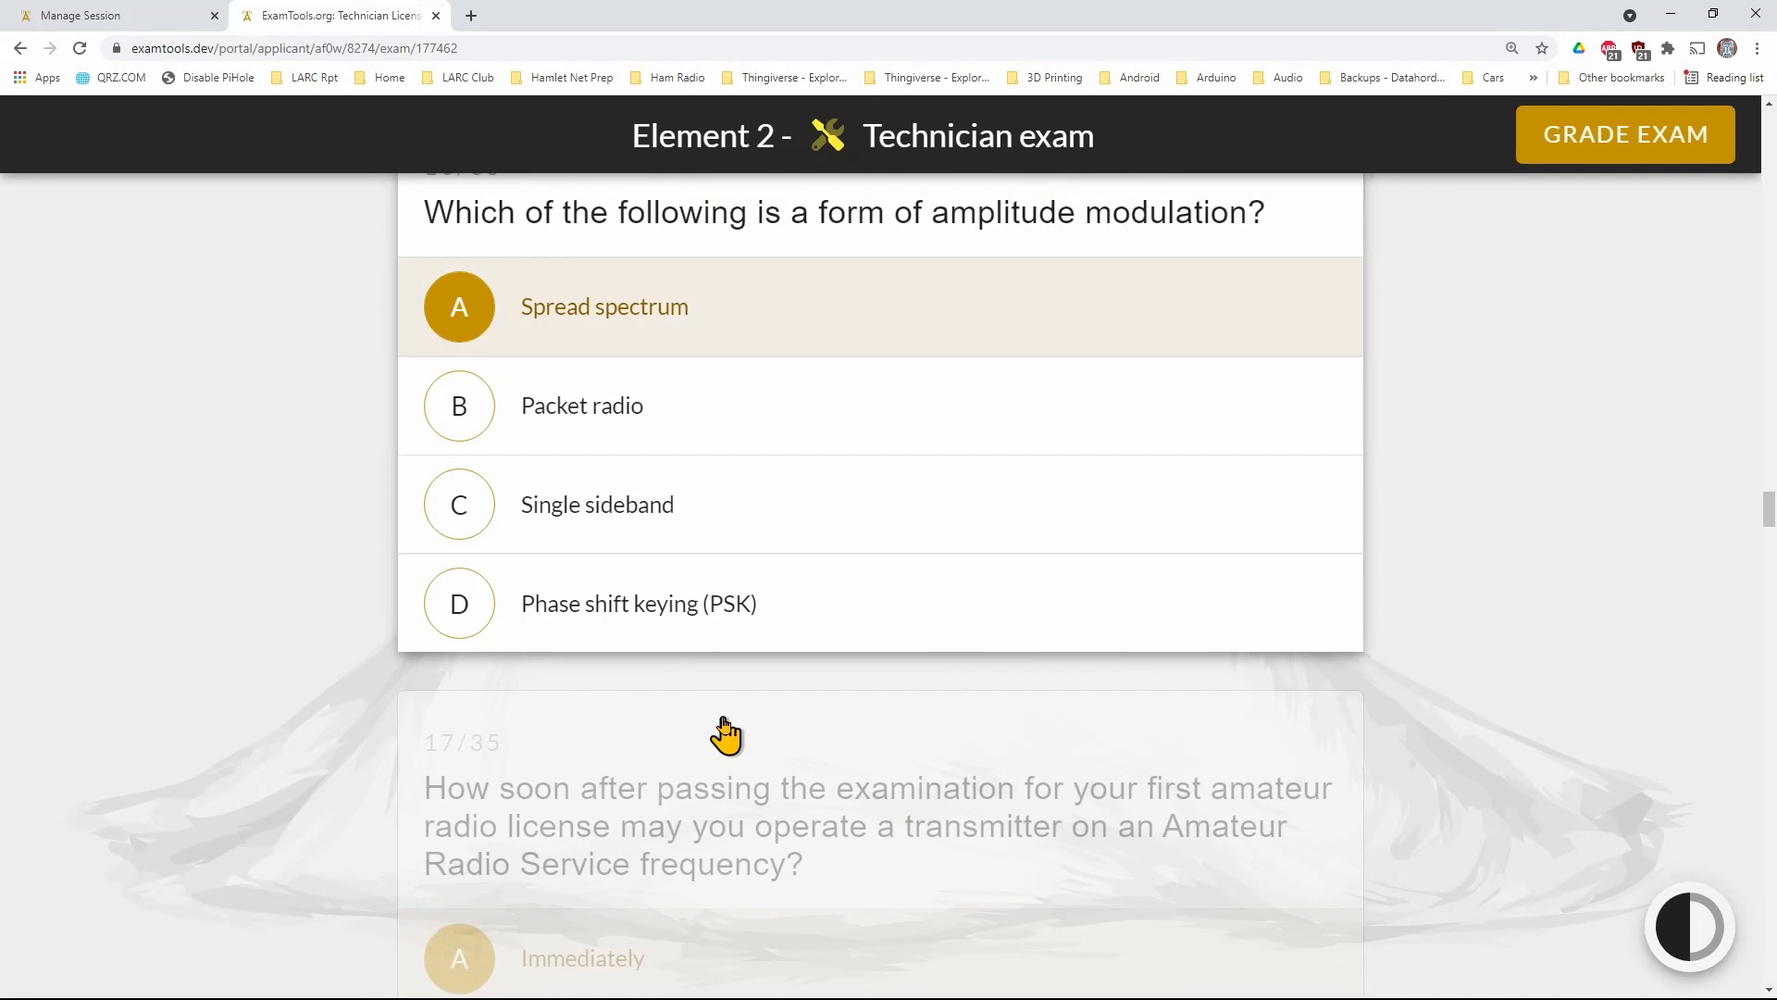
scroll(725, 736, "up", 1)
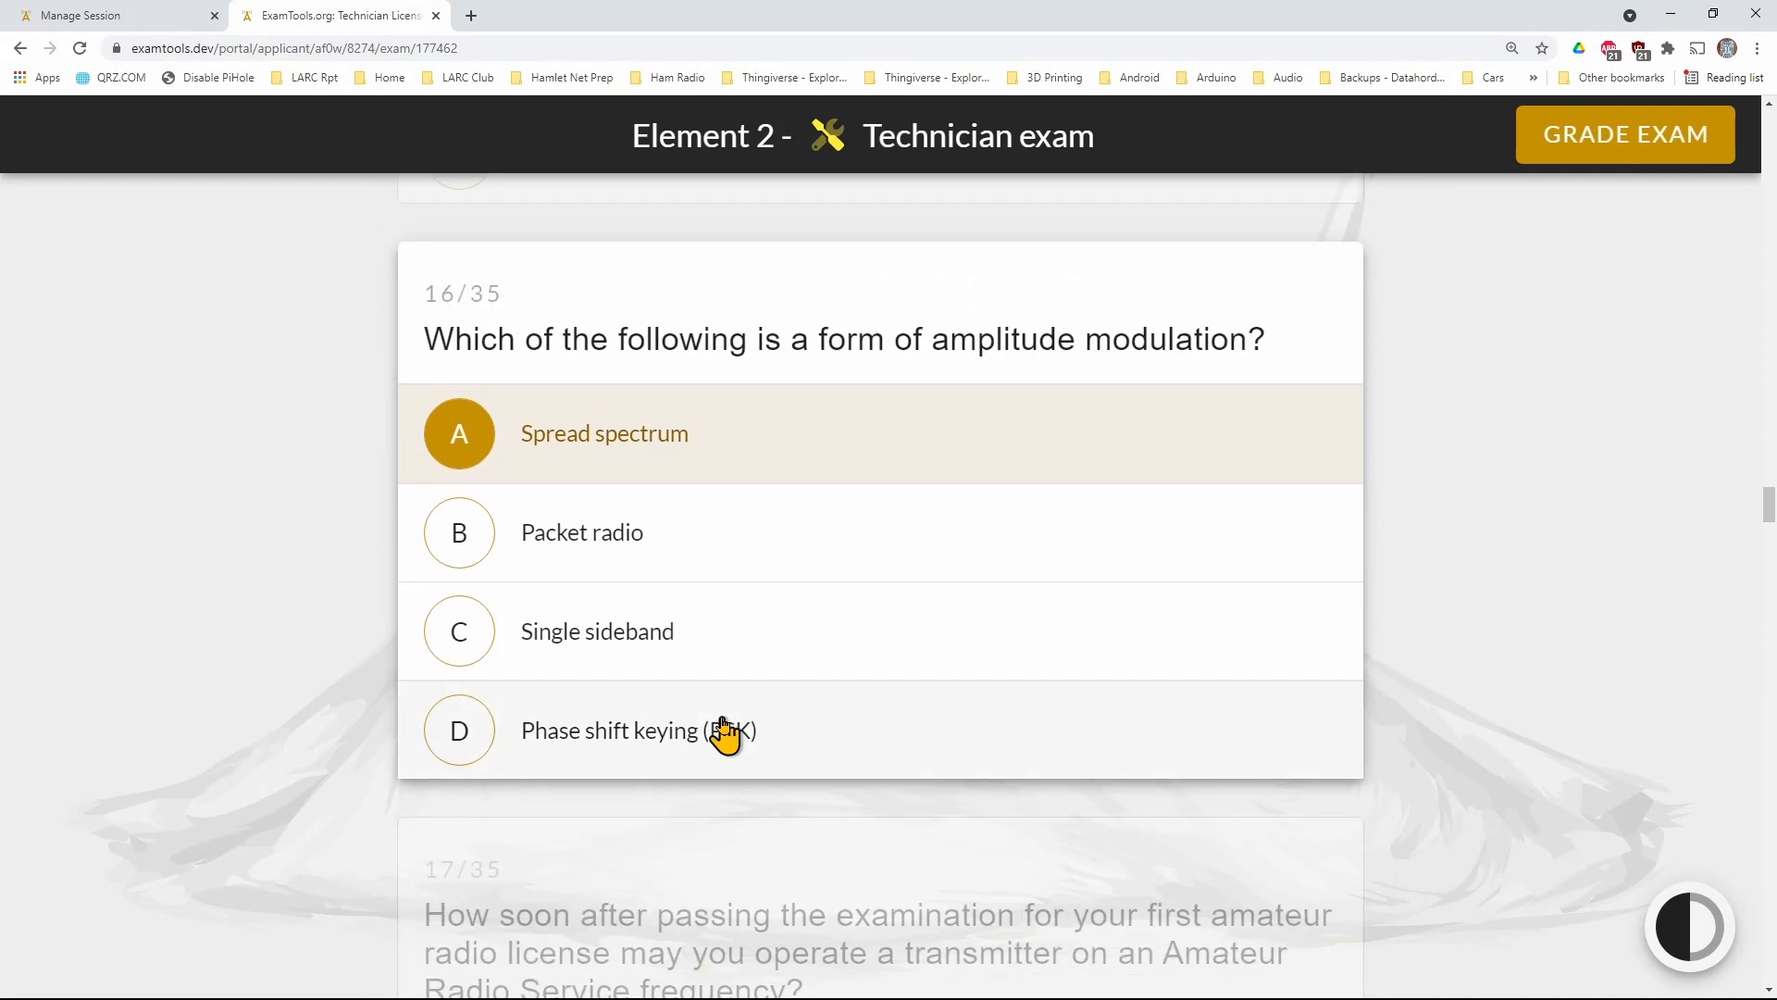
Check the applicant's Element 2 exam progress in the examiner's applicant list, and return to the applicant's exam page
left_click(101, 19)
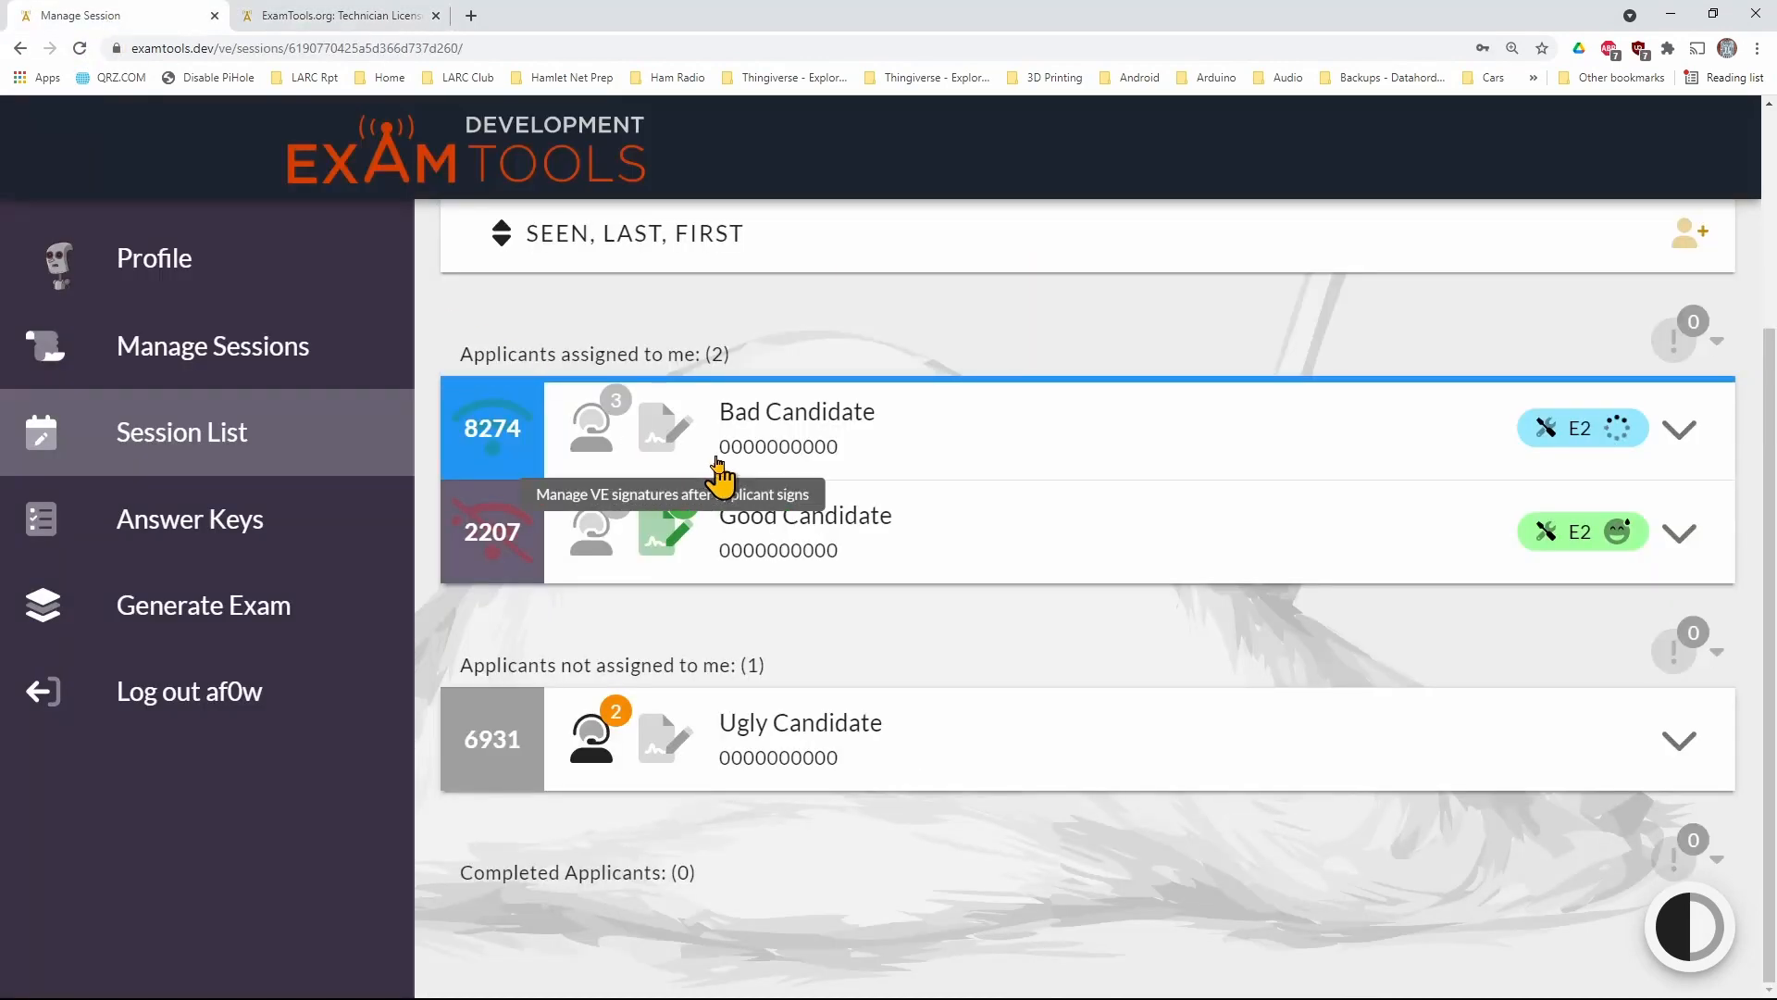
mouse_move(1551, 422)
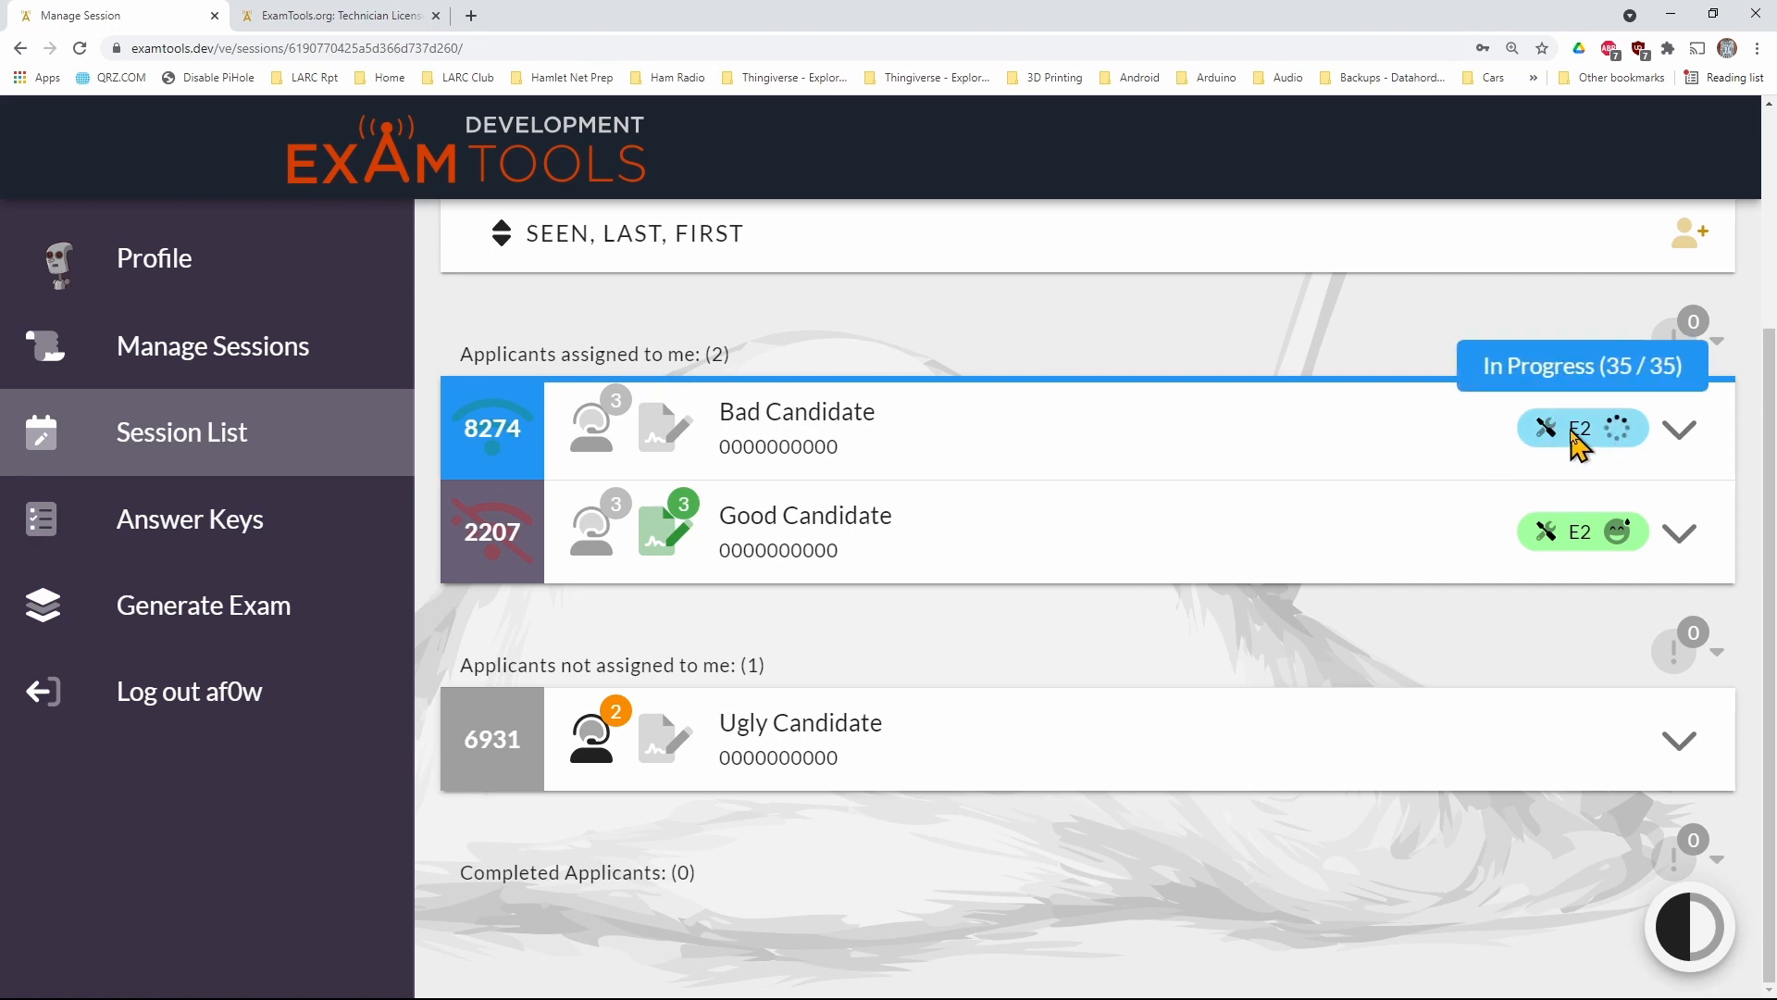
left_click(360, 19)
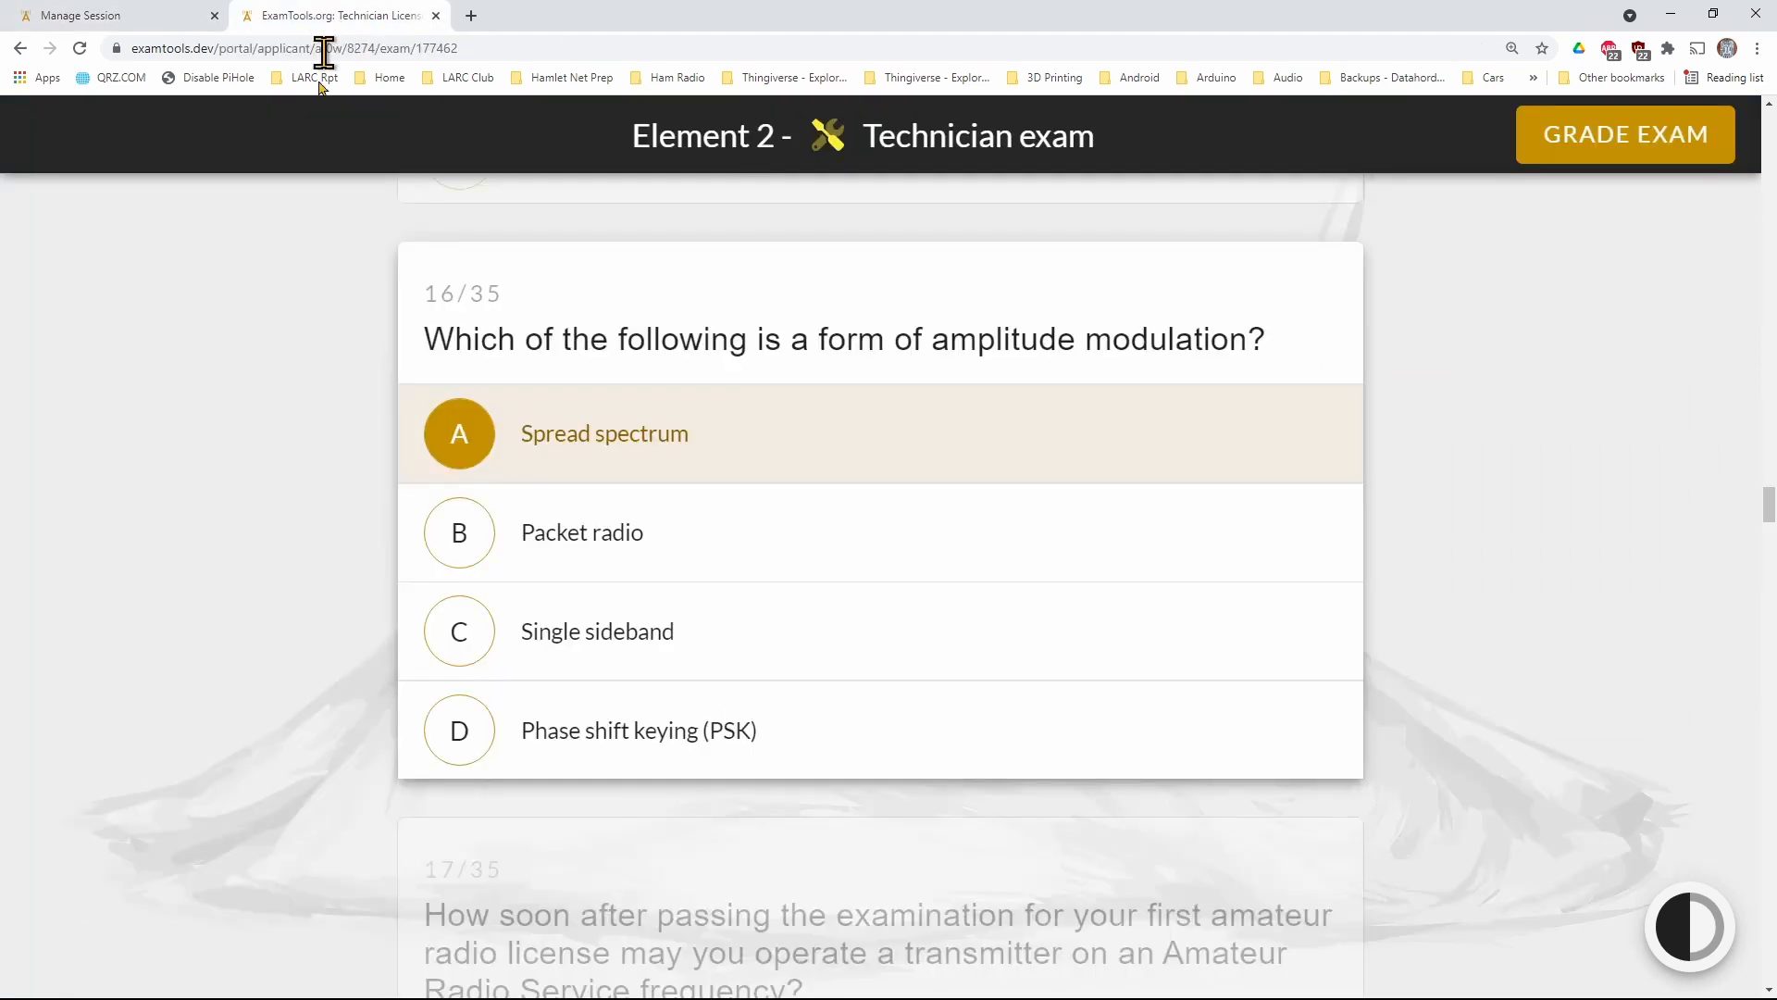
Submit the completed Technician exam for grading, and approve the grading request as the examiner with the saved login credentials
left_click(1600, 150)
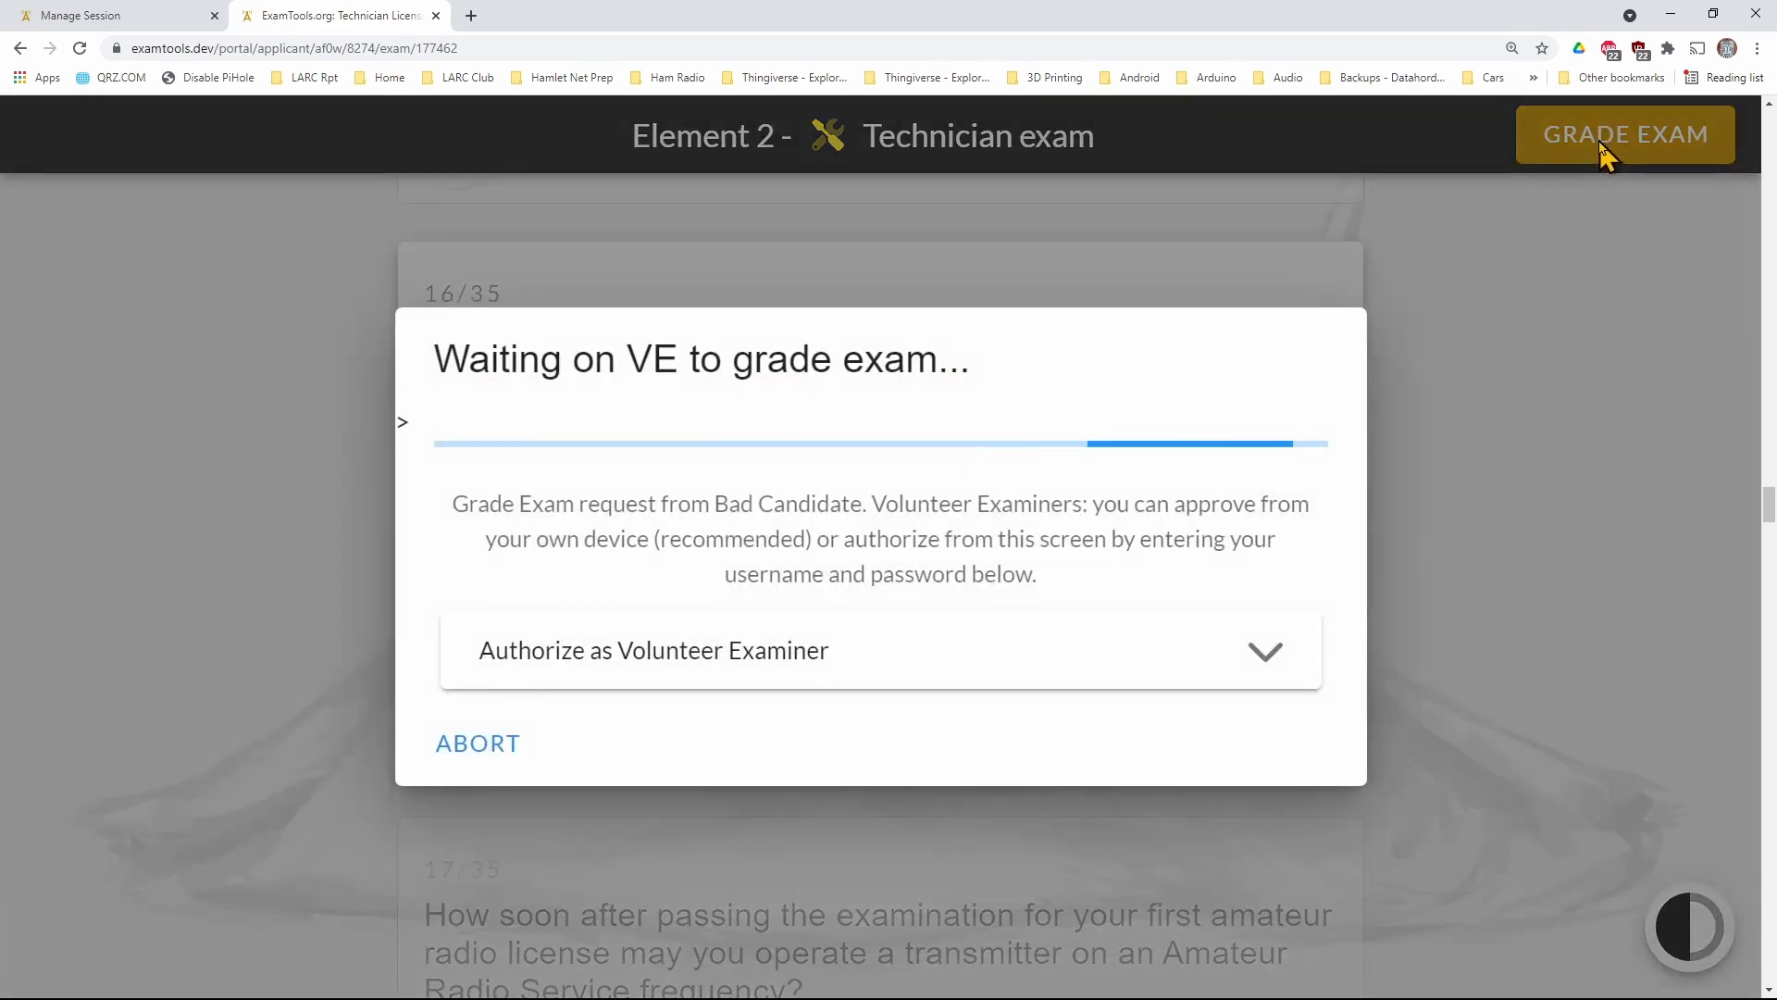
left_click(13, 14)
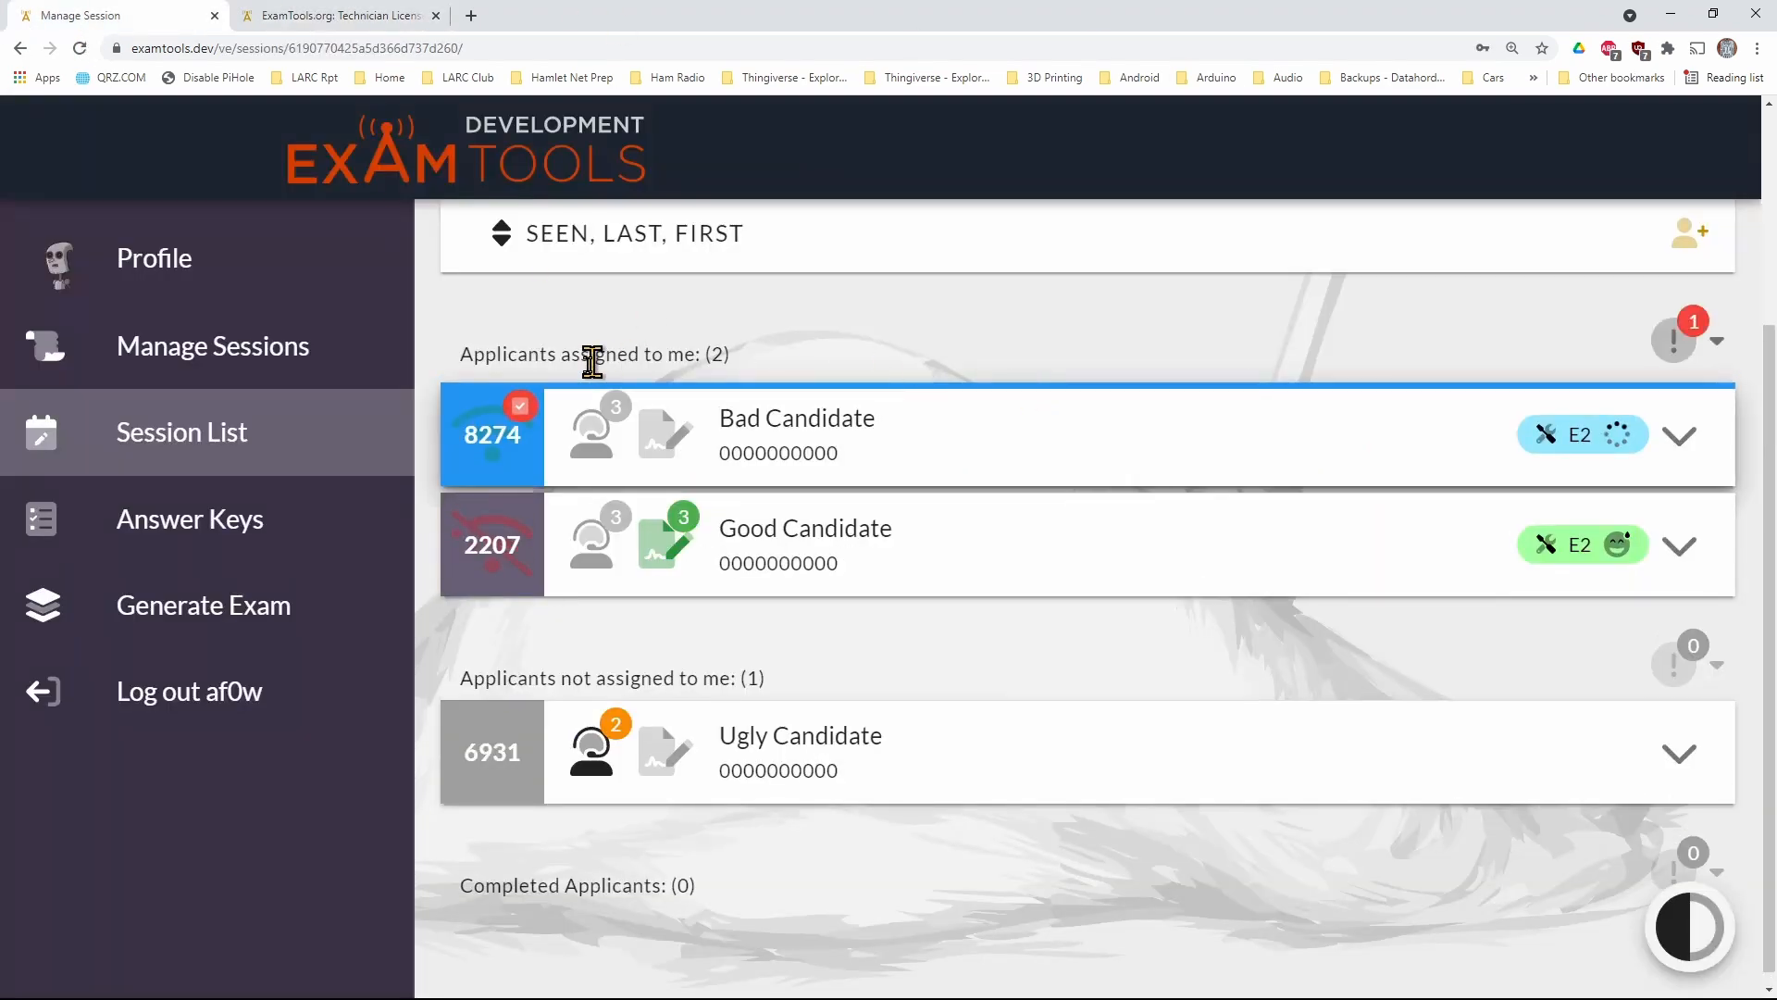
left_click(521, 408)
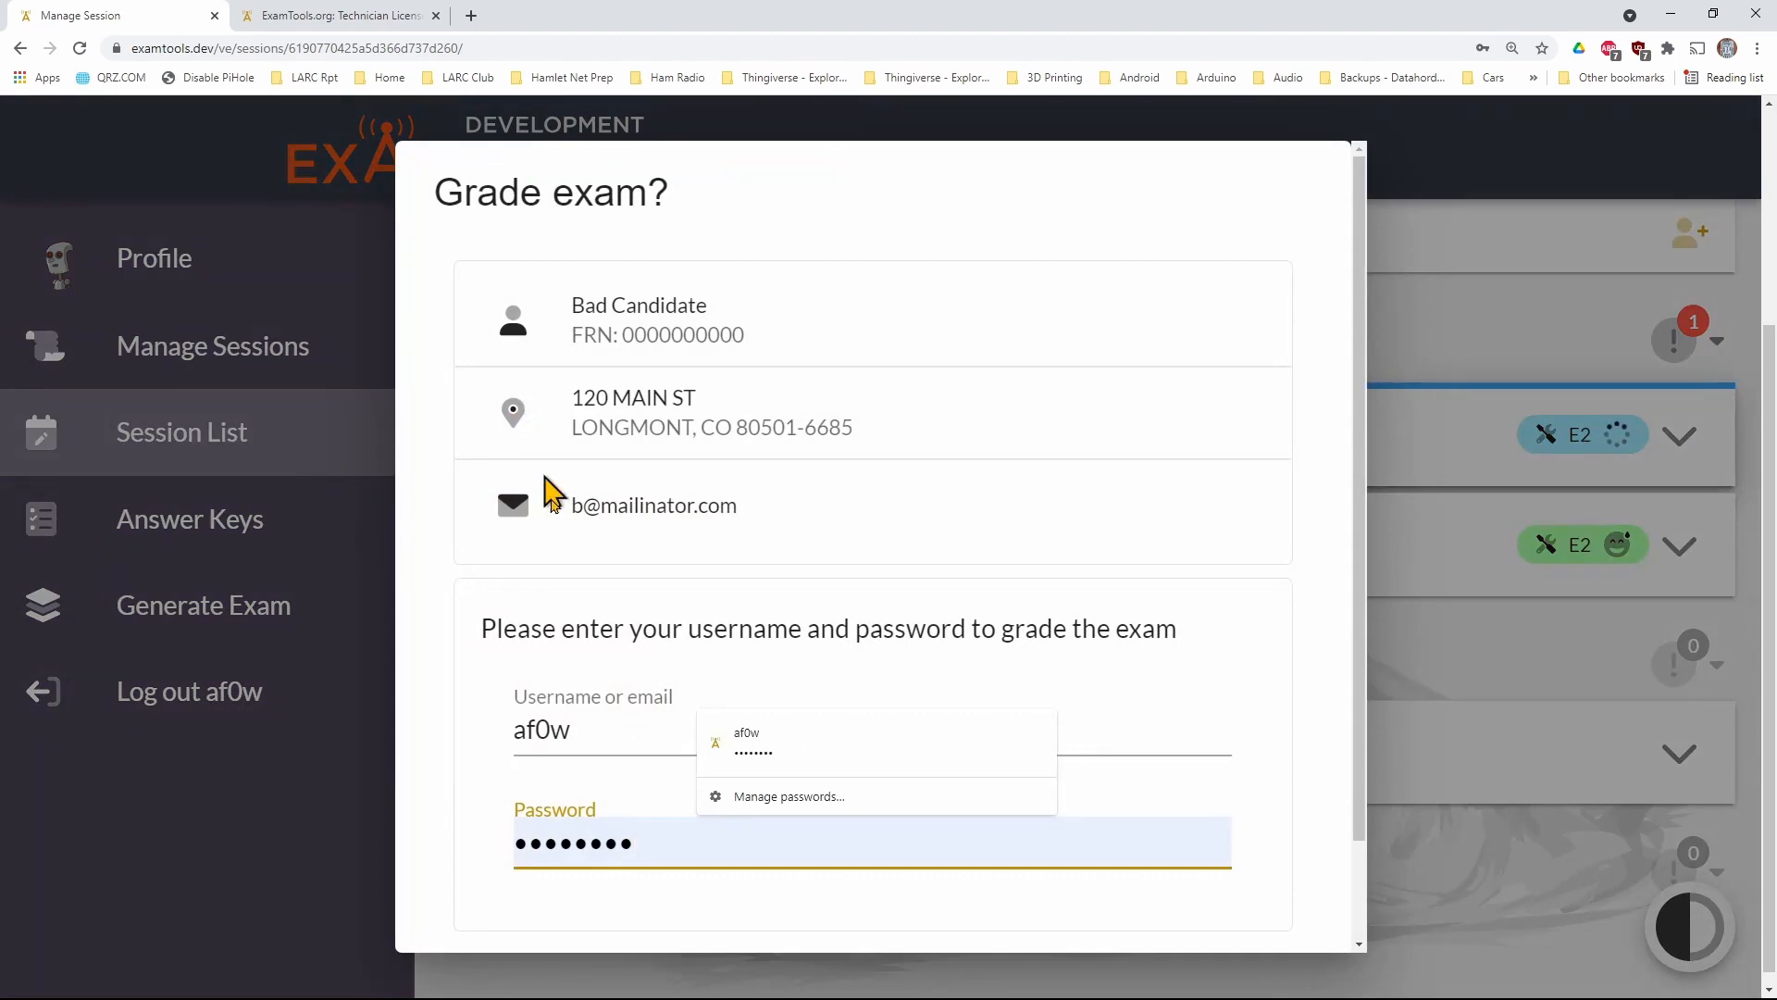
scroll(1238, 908, "down", 2)
left_click(1238, 908)
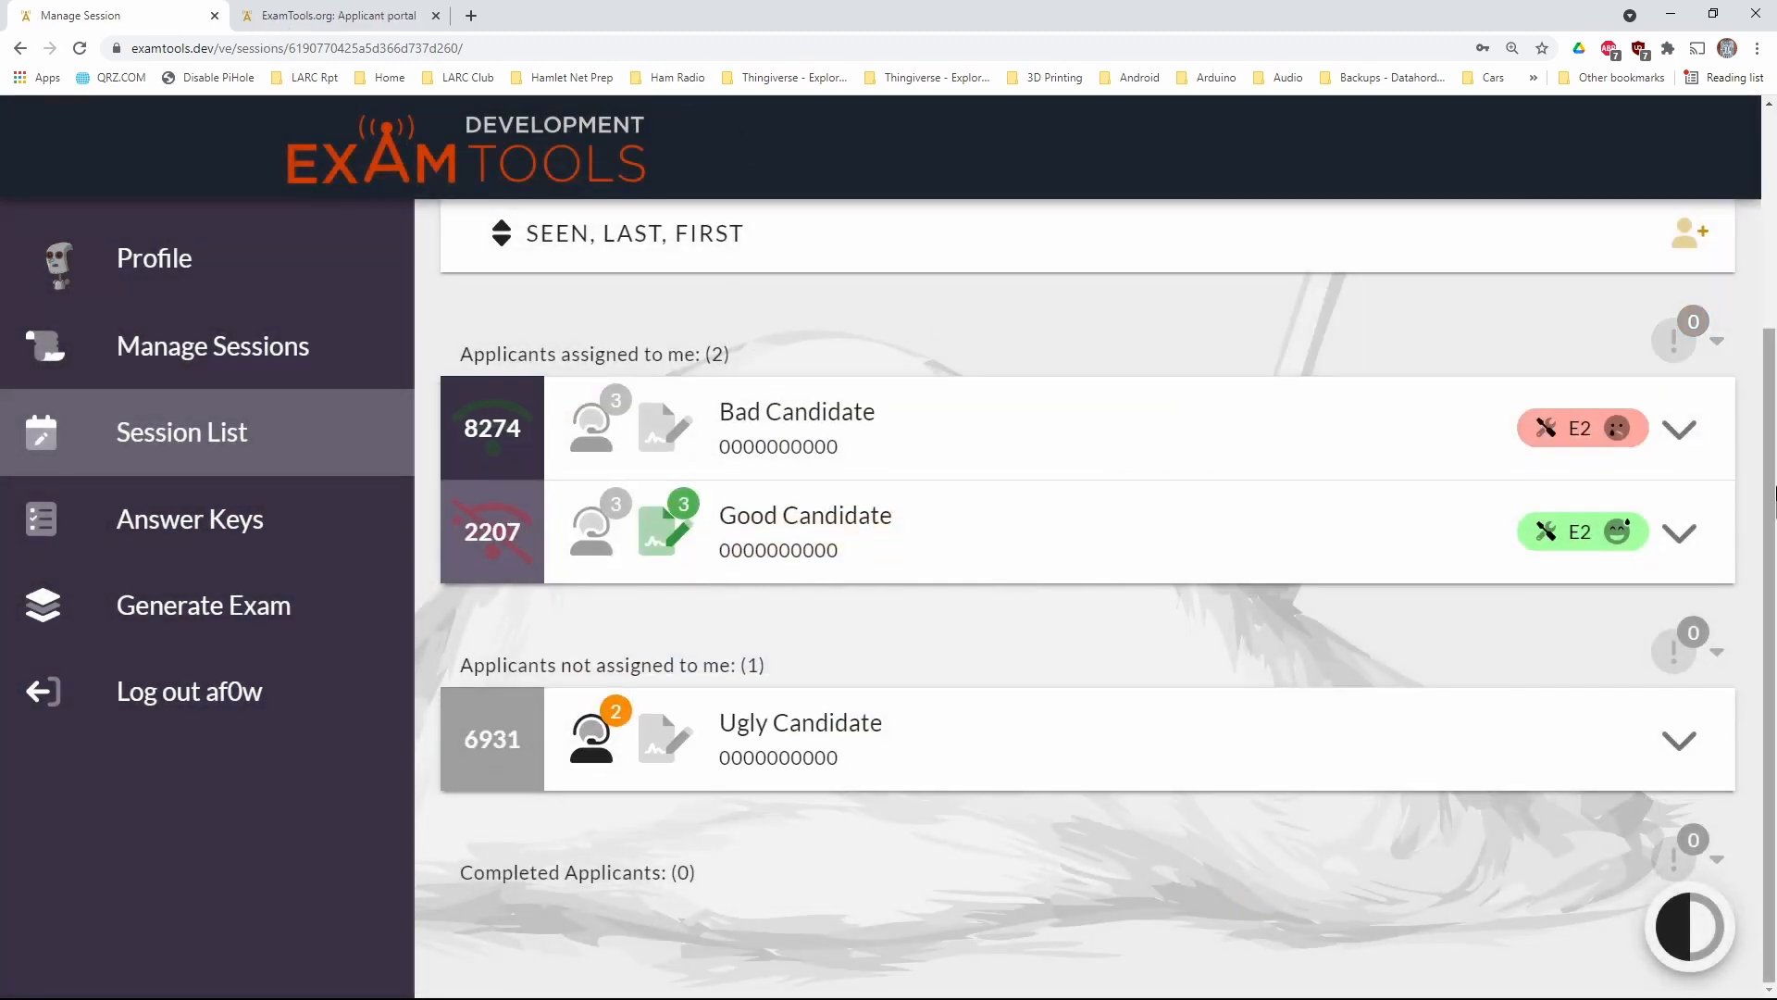
Check the graded Element 2 result in the examiner's list, and request another Technician exam in the applicant portal
mouse_move(1590, 435)
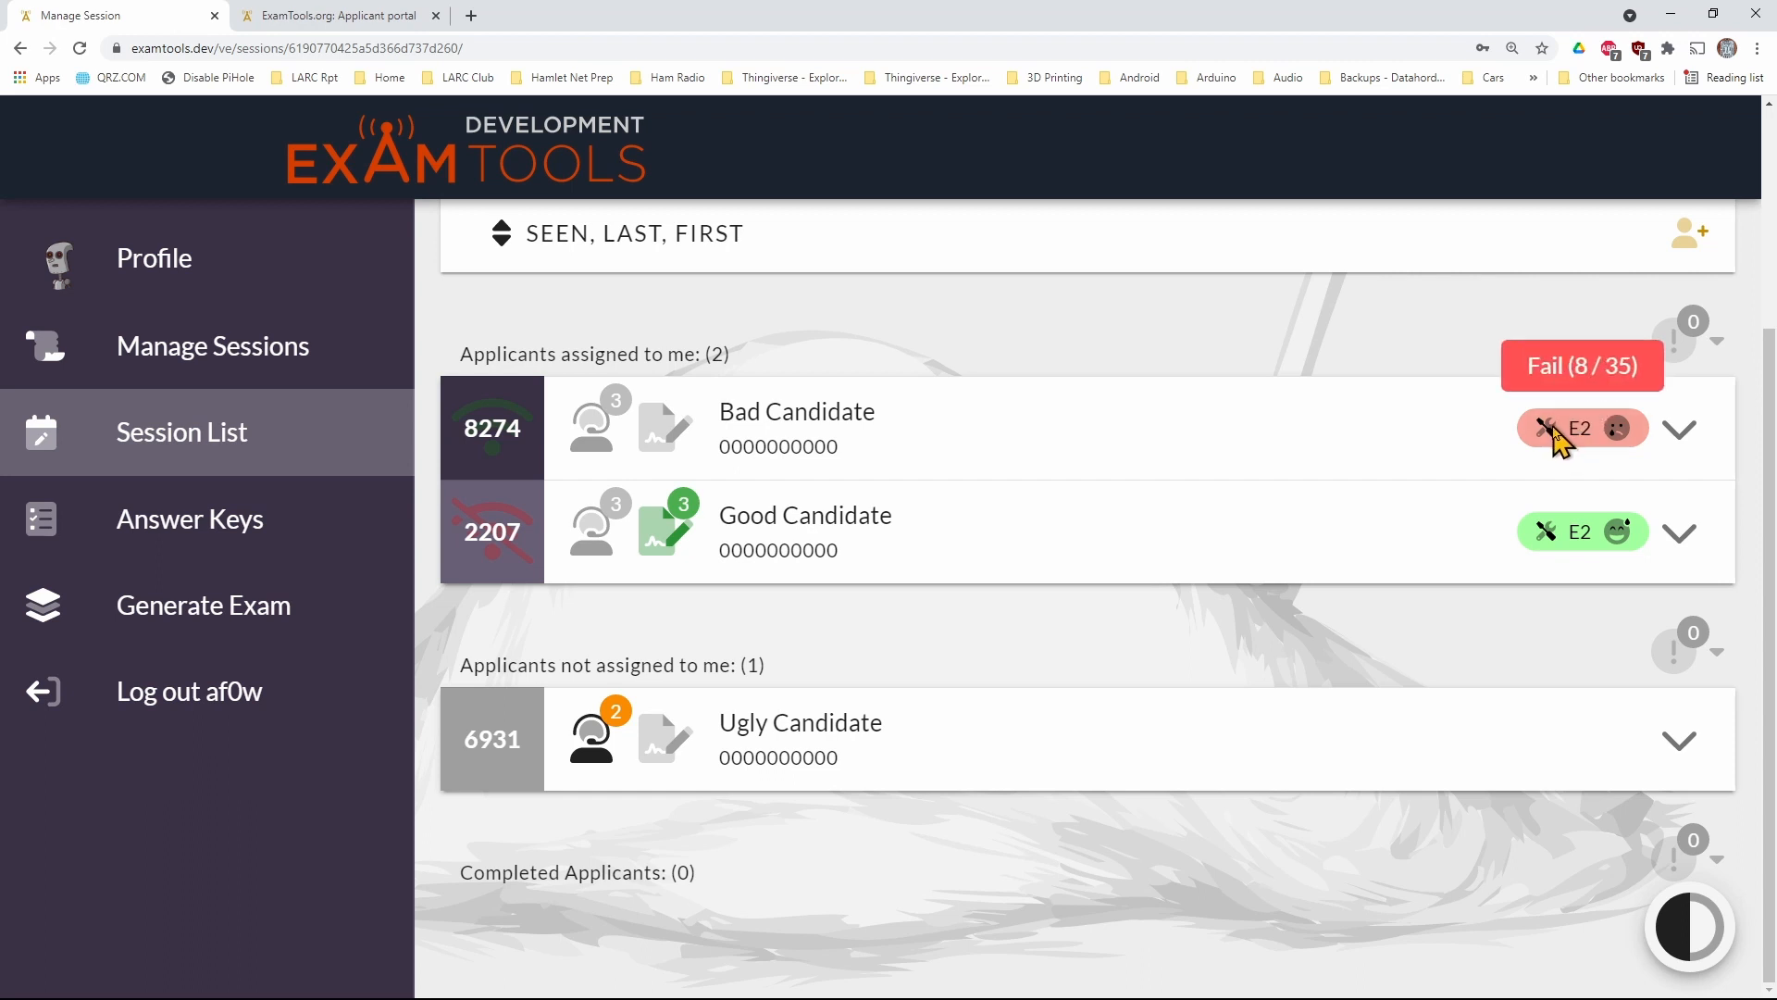
left_click(359, 17)
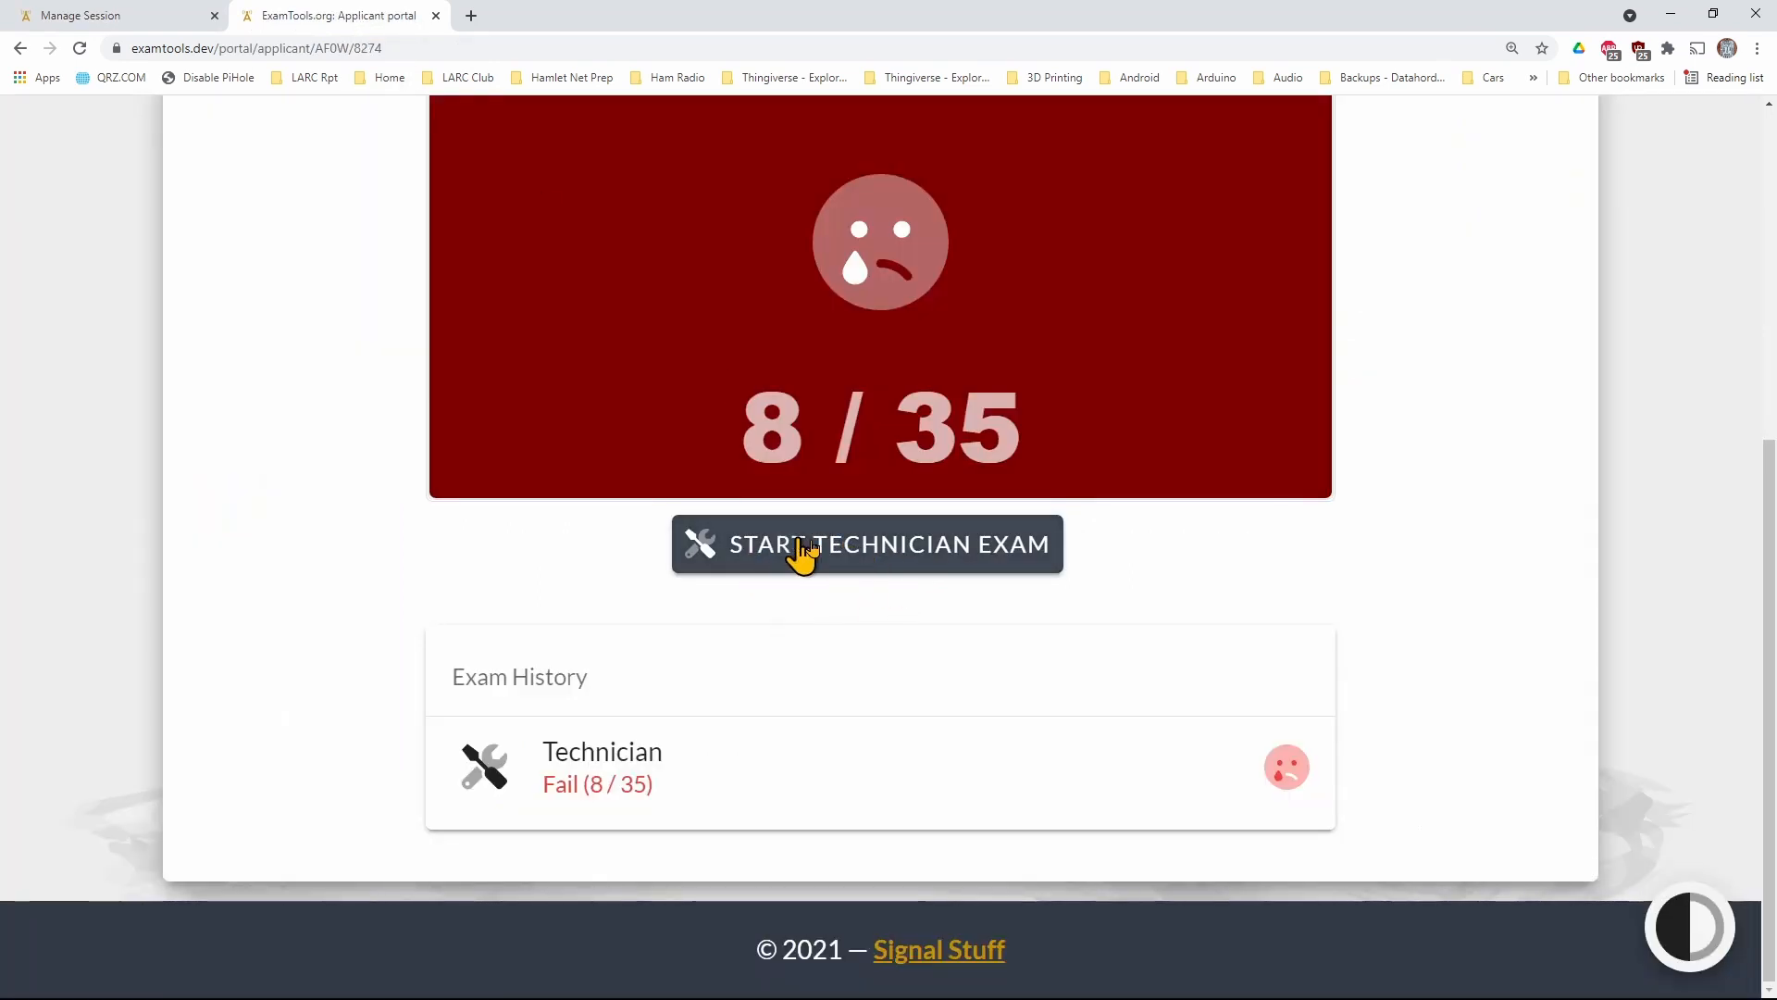
left_click(866, 553)
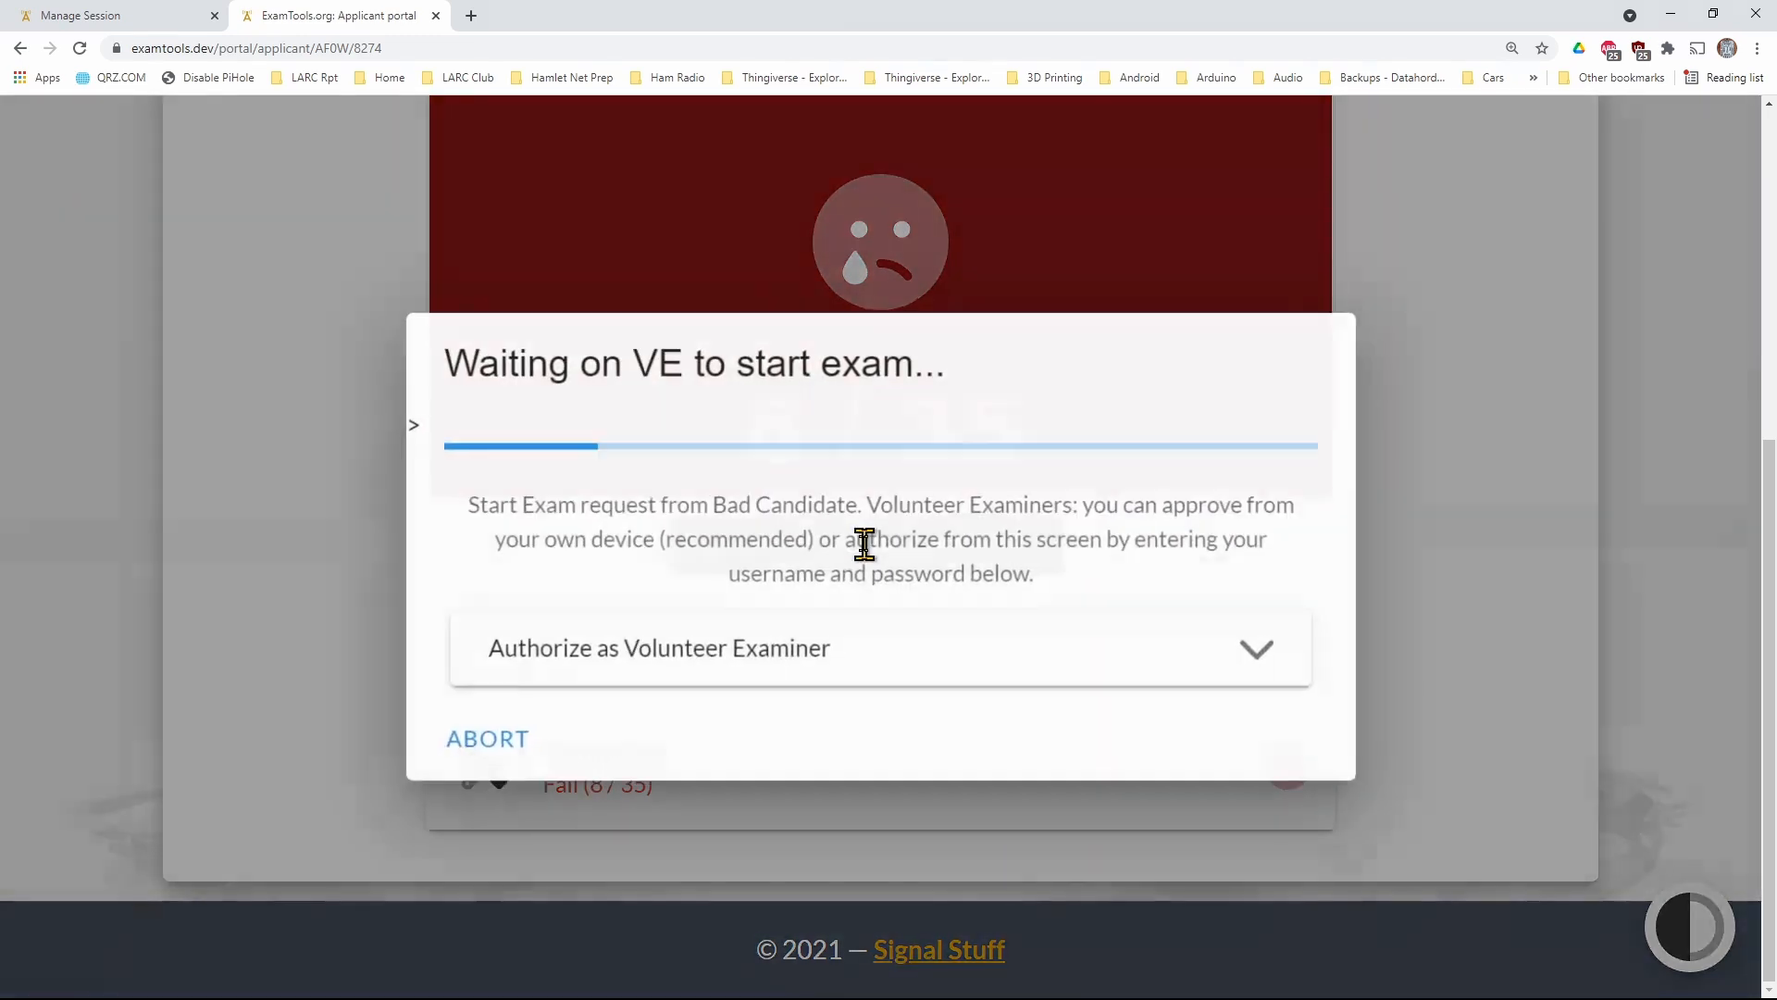
Reject the applicant's new Element 2 exam request as the examiner
left_click(135, 28)
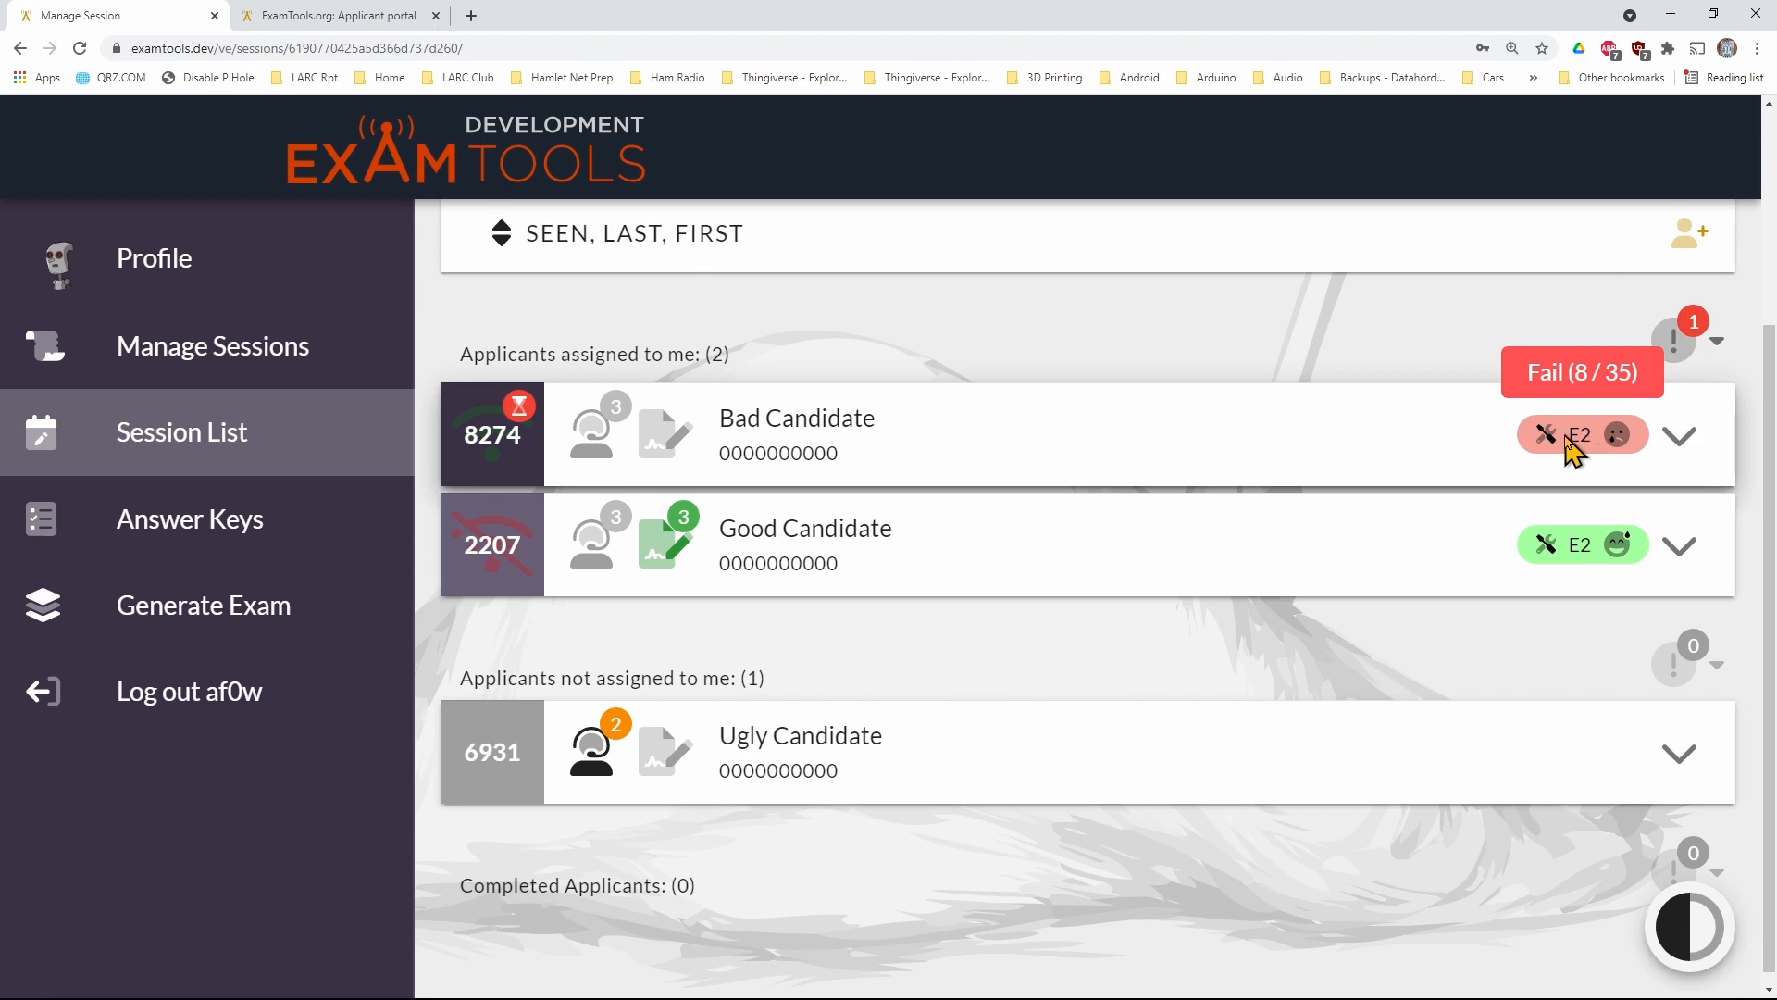
left_click(537, 422)
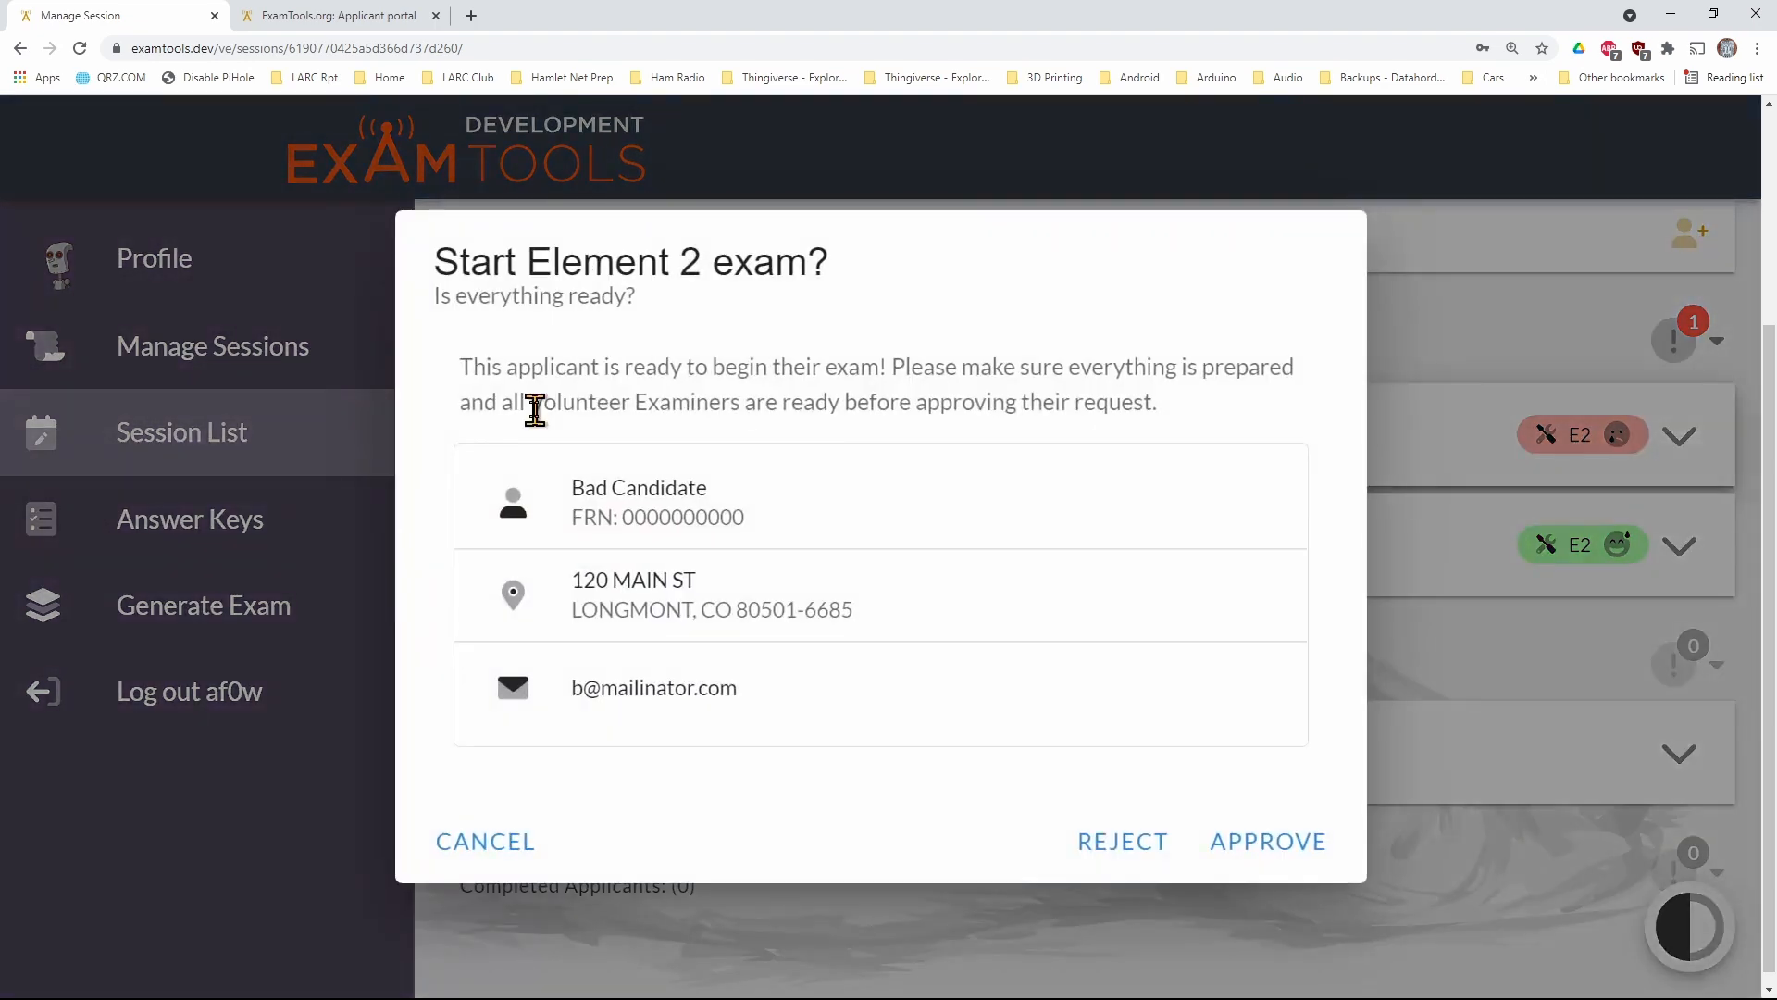
left_click(1118, 842)
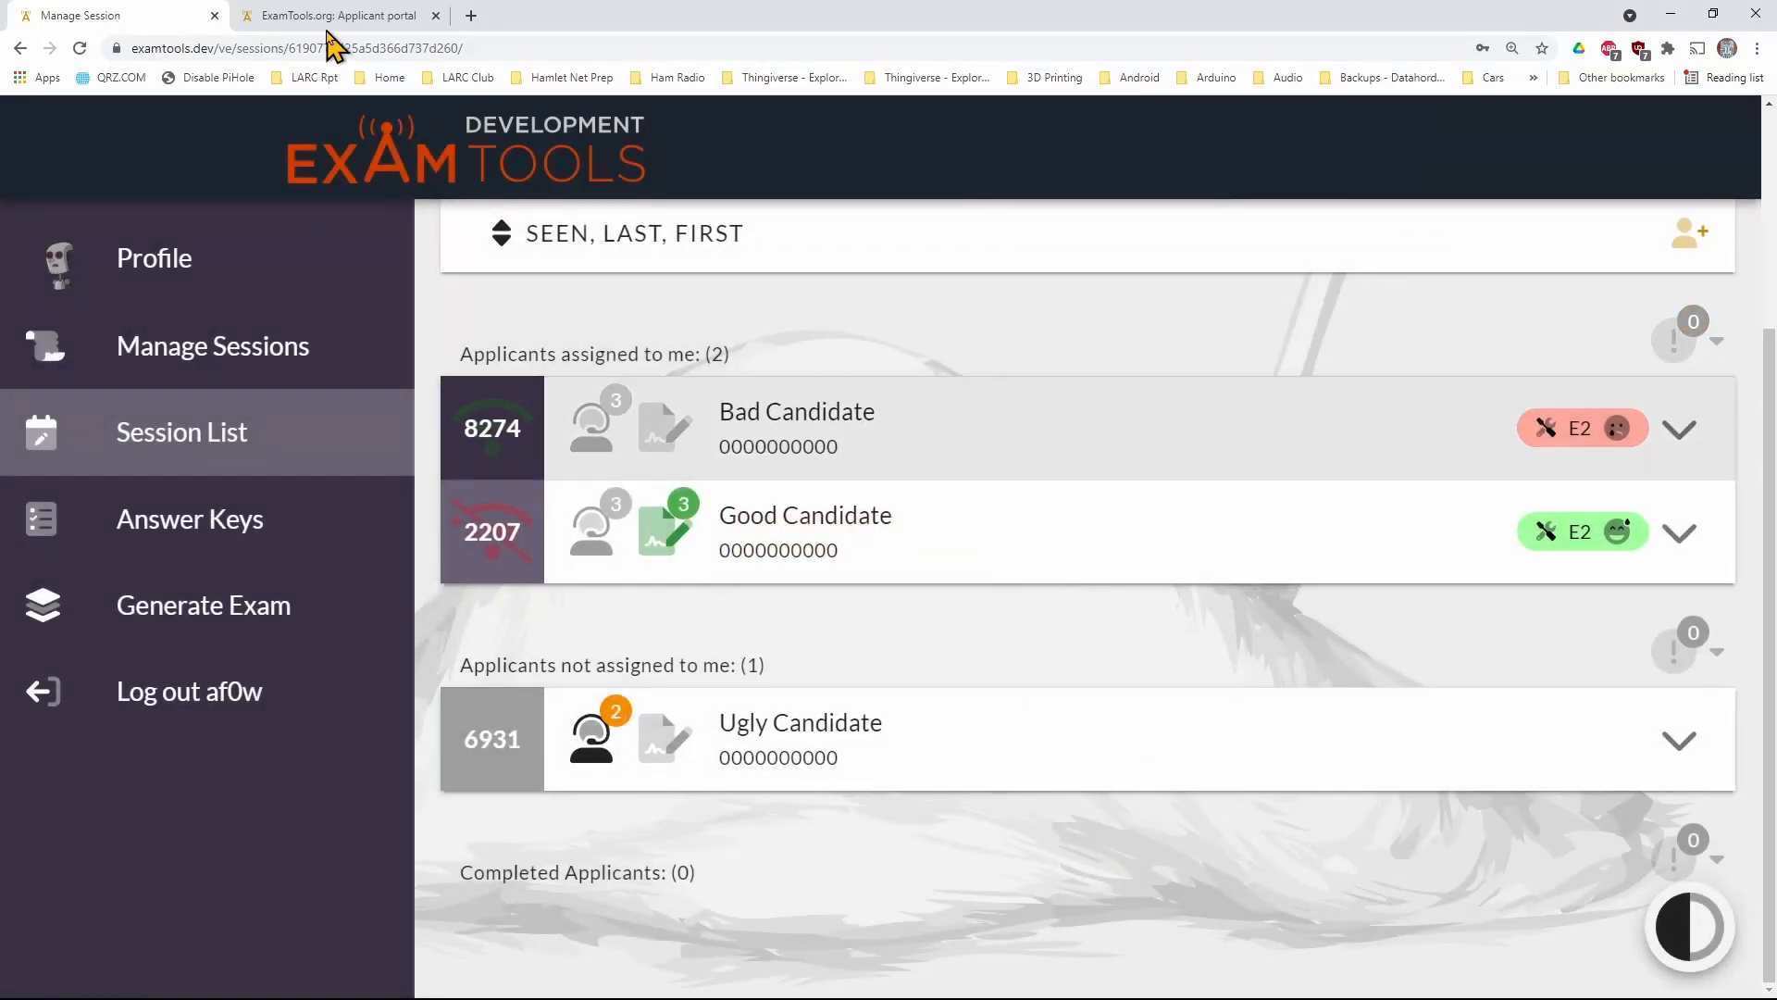
Request another Technician exam in the applicant portal and approve the Element 2 start request as the examiner
left_click(361, 15)
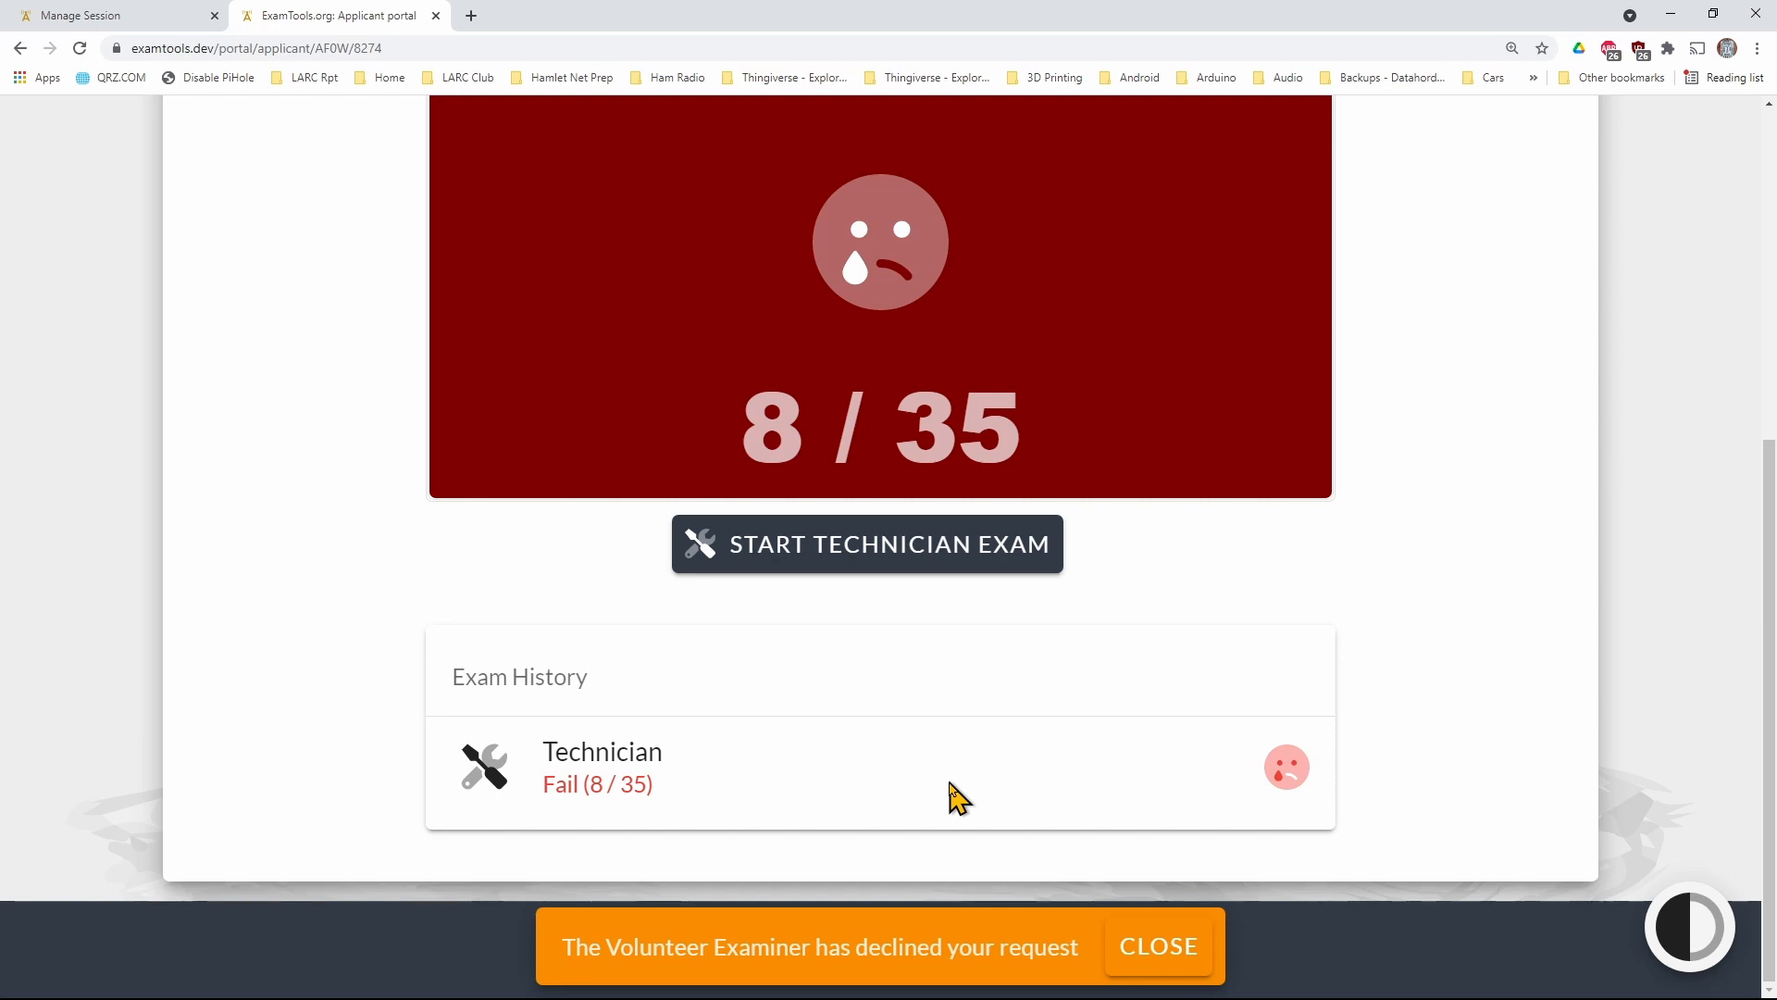
scroll(834, 574, "up", 1)
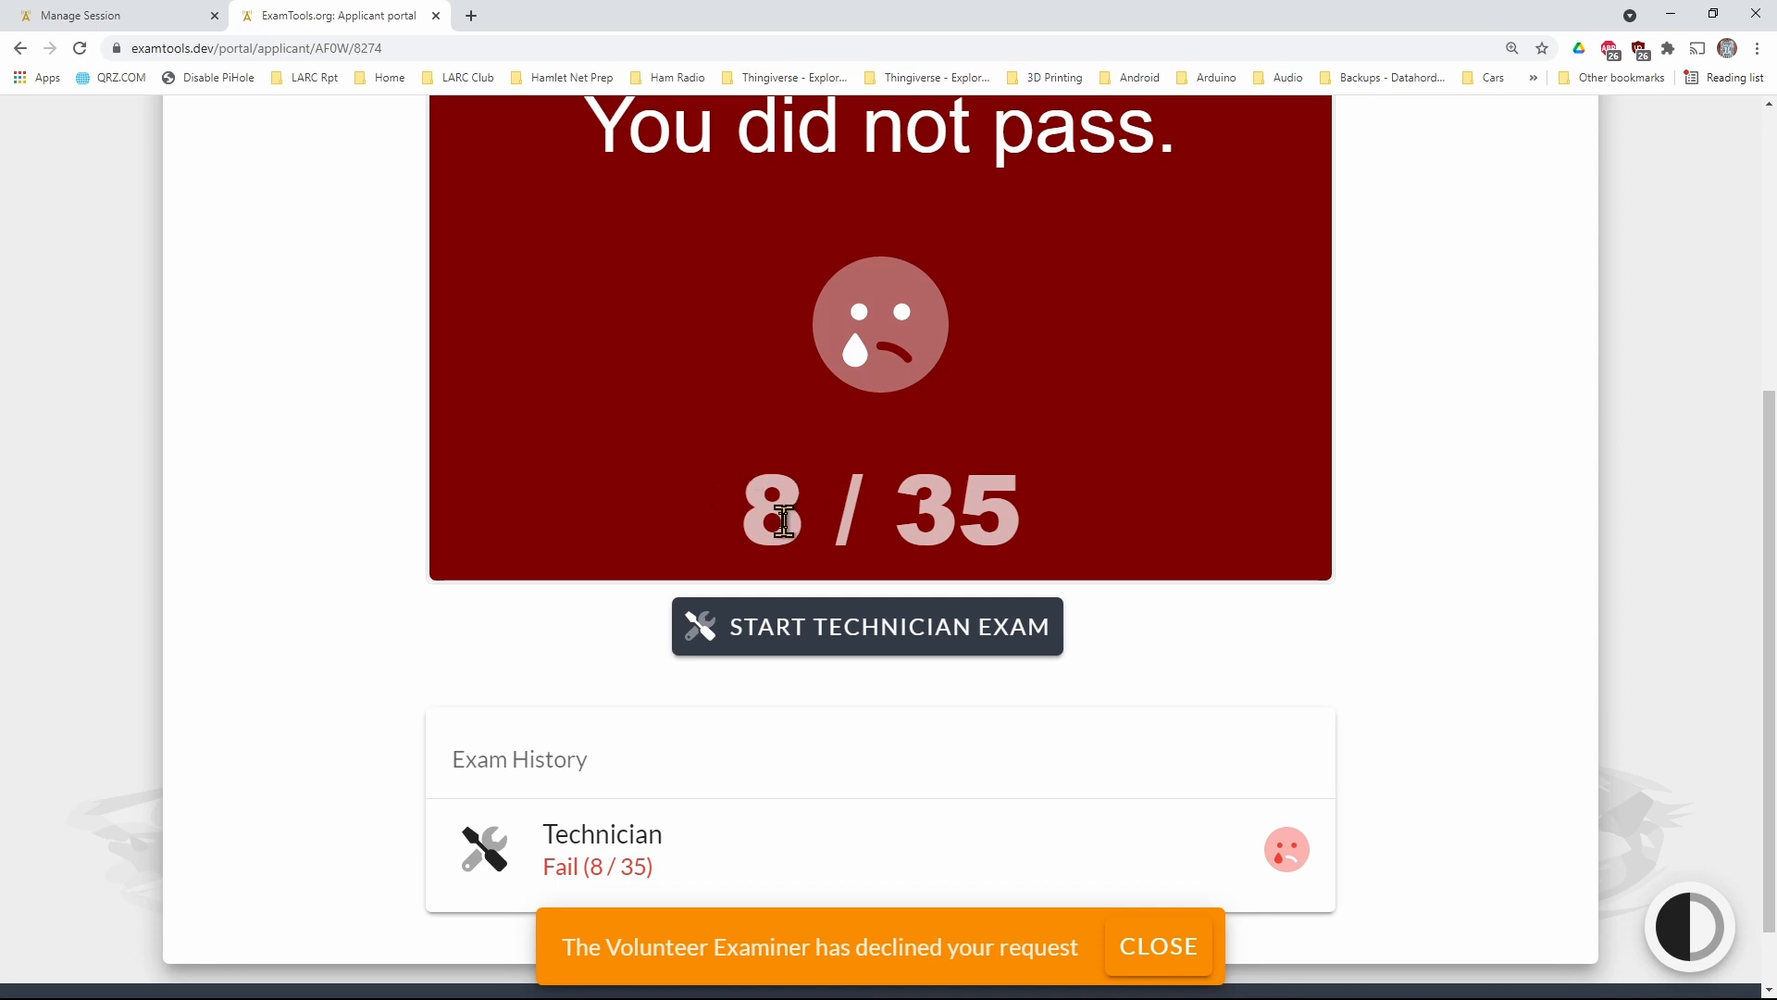
left_click(844, 643)
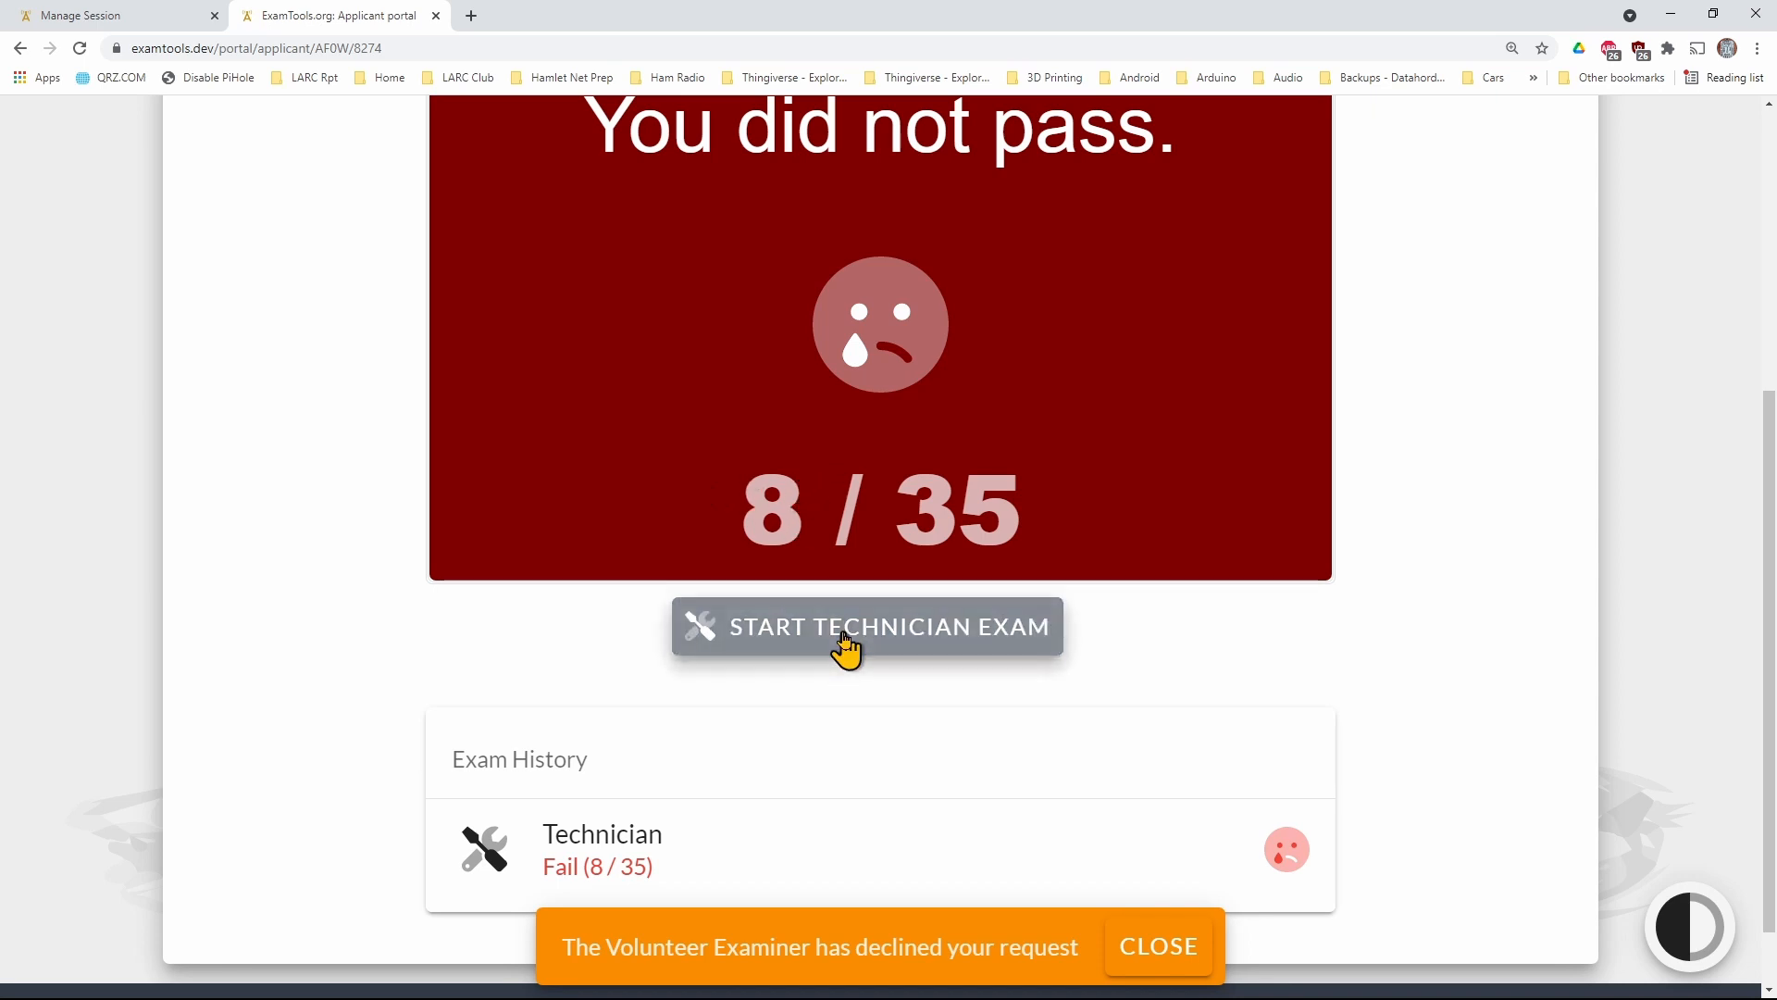
left_click(97, 17)
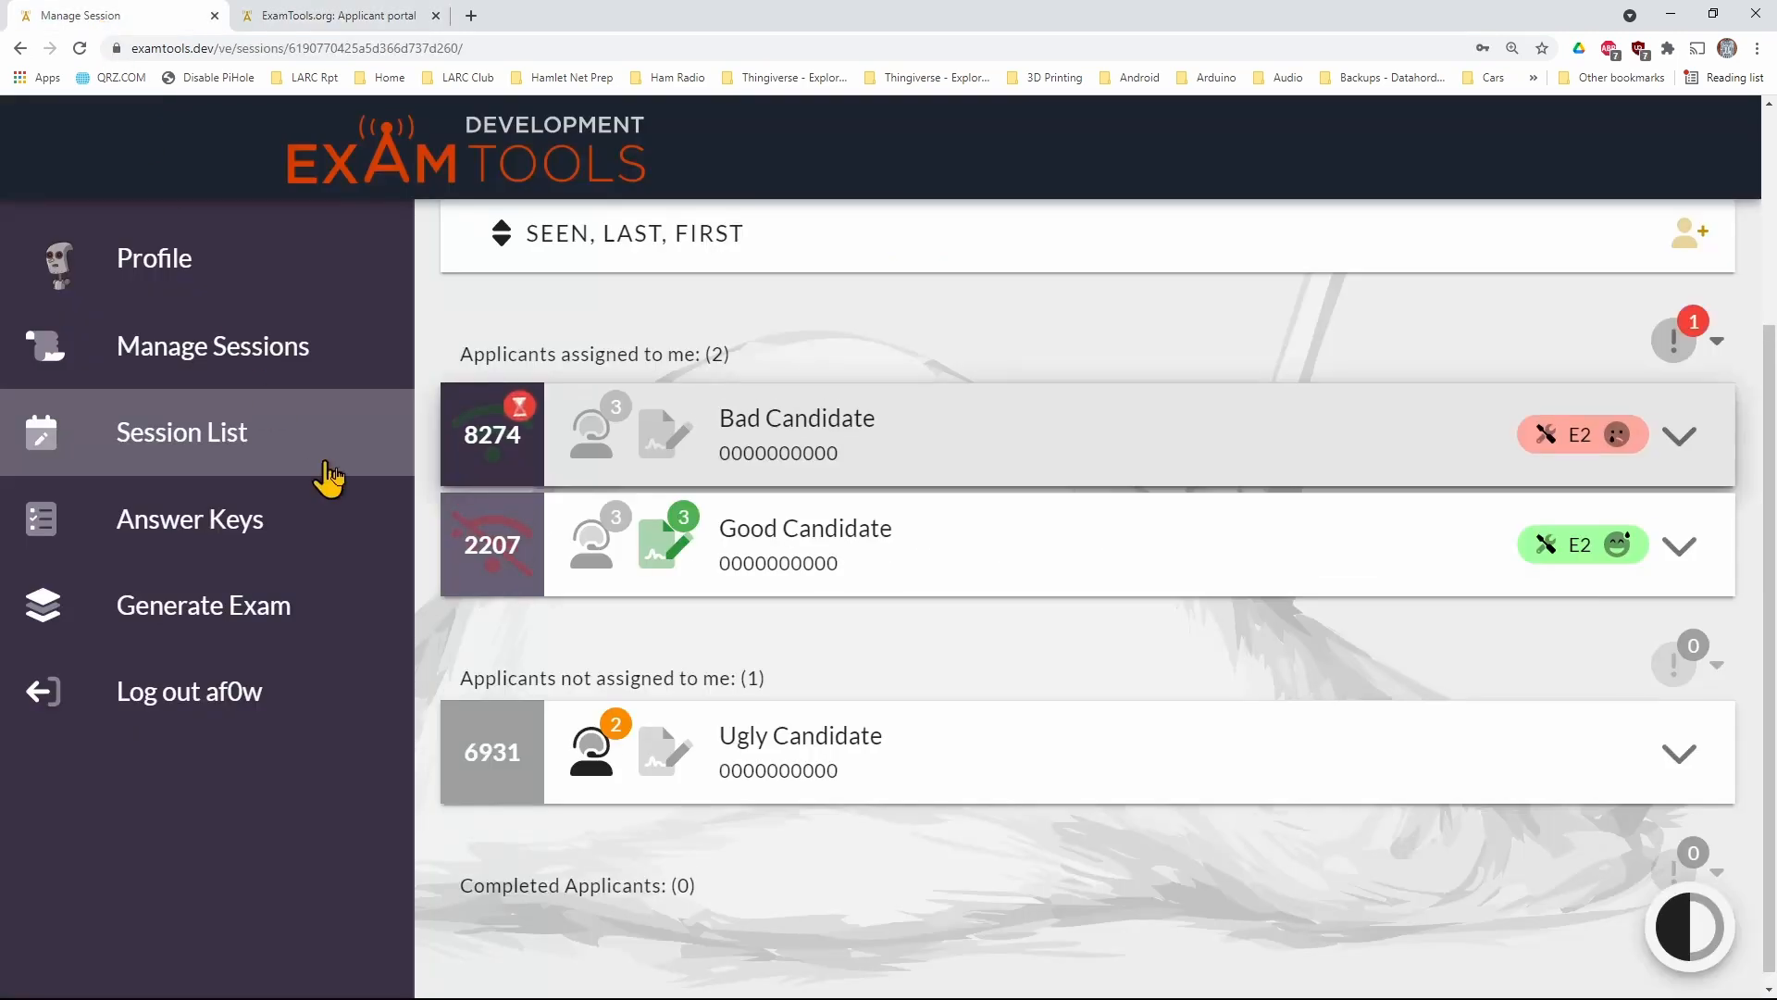
left_click(508, 447)
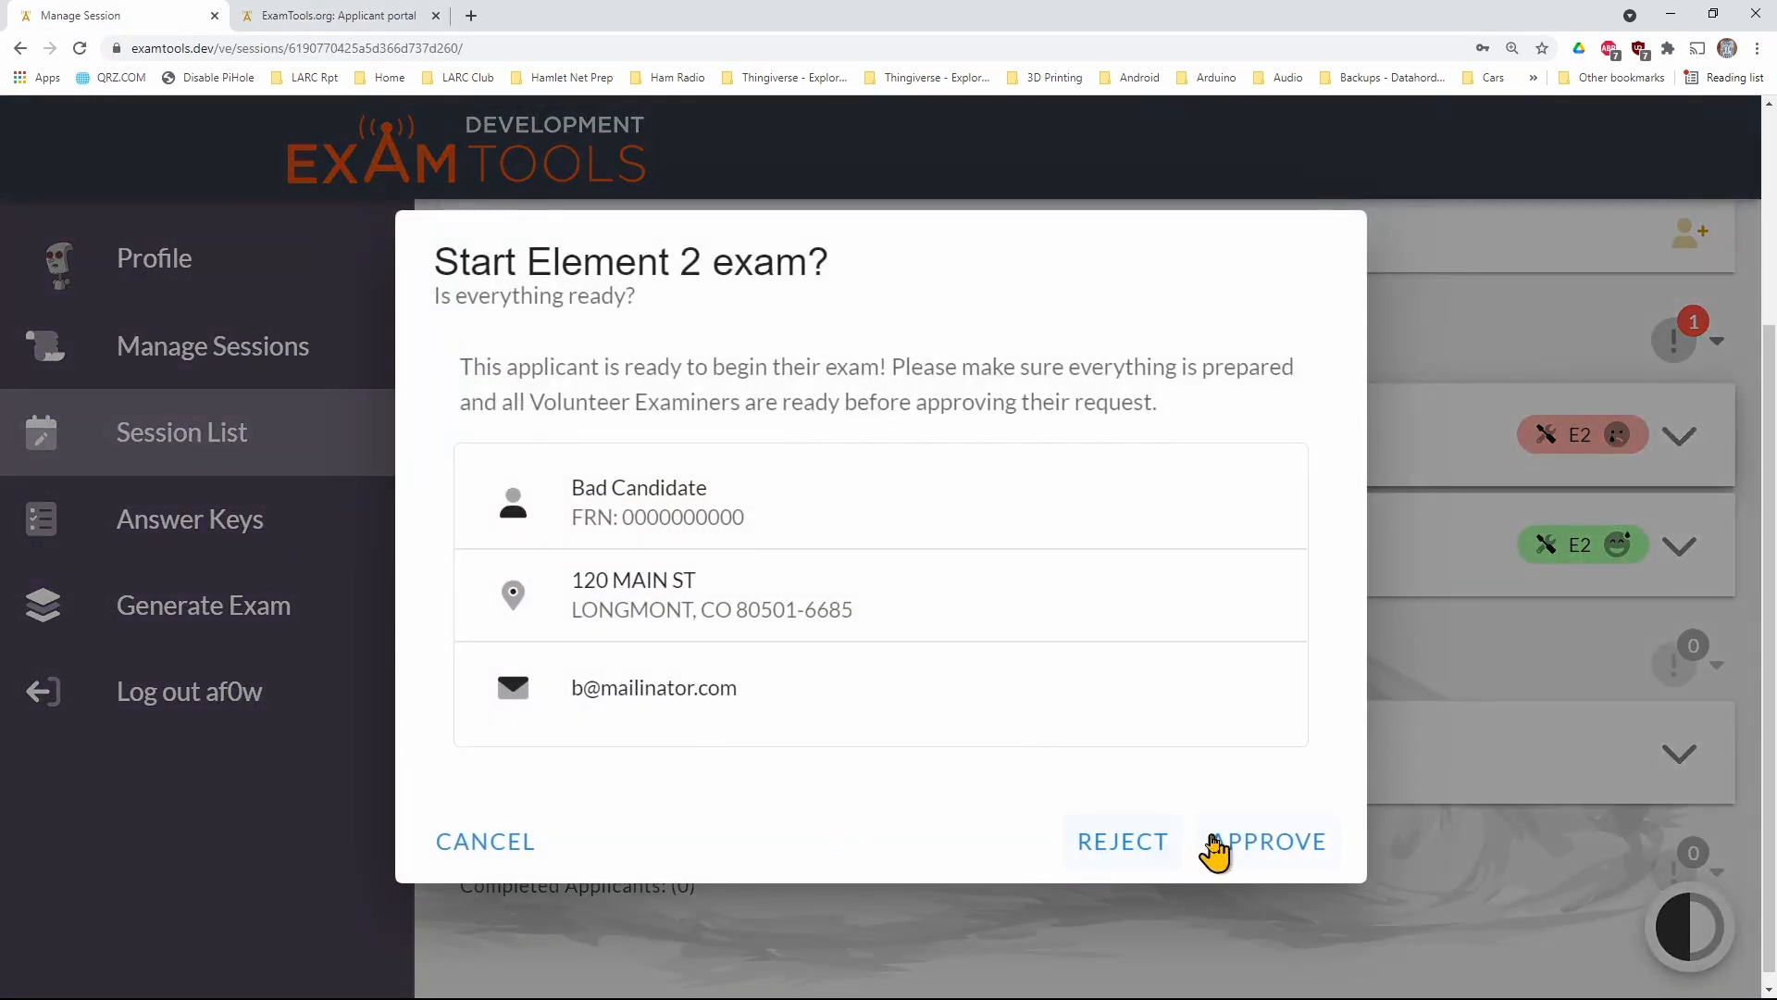
left_click(1229, 844)
Check the retaking applicant's two Element 2 exam statuses, and view the GradeCam scanner before returning to the session
mouse_move(1416, 456)
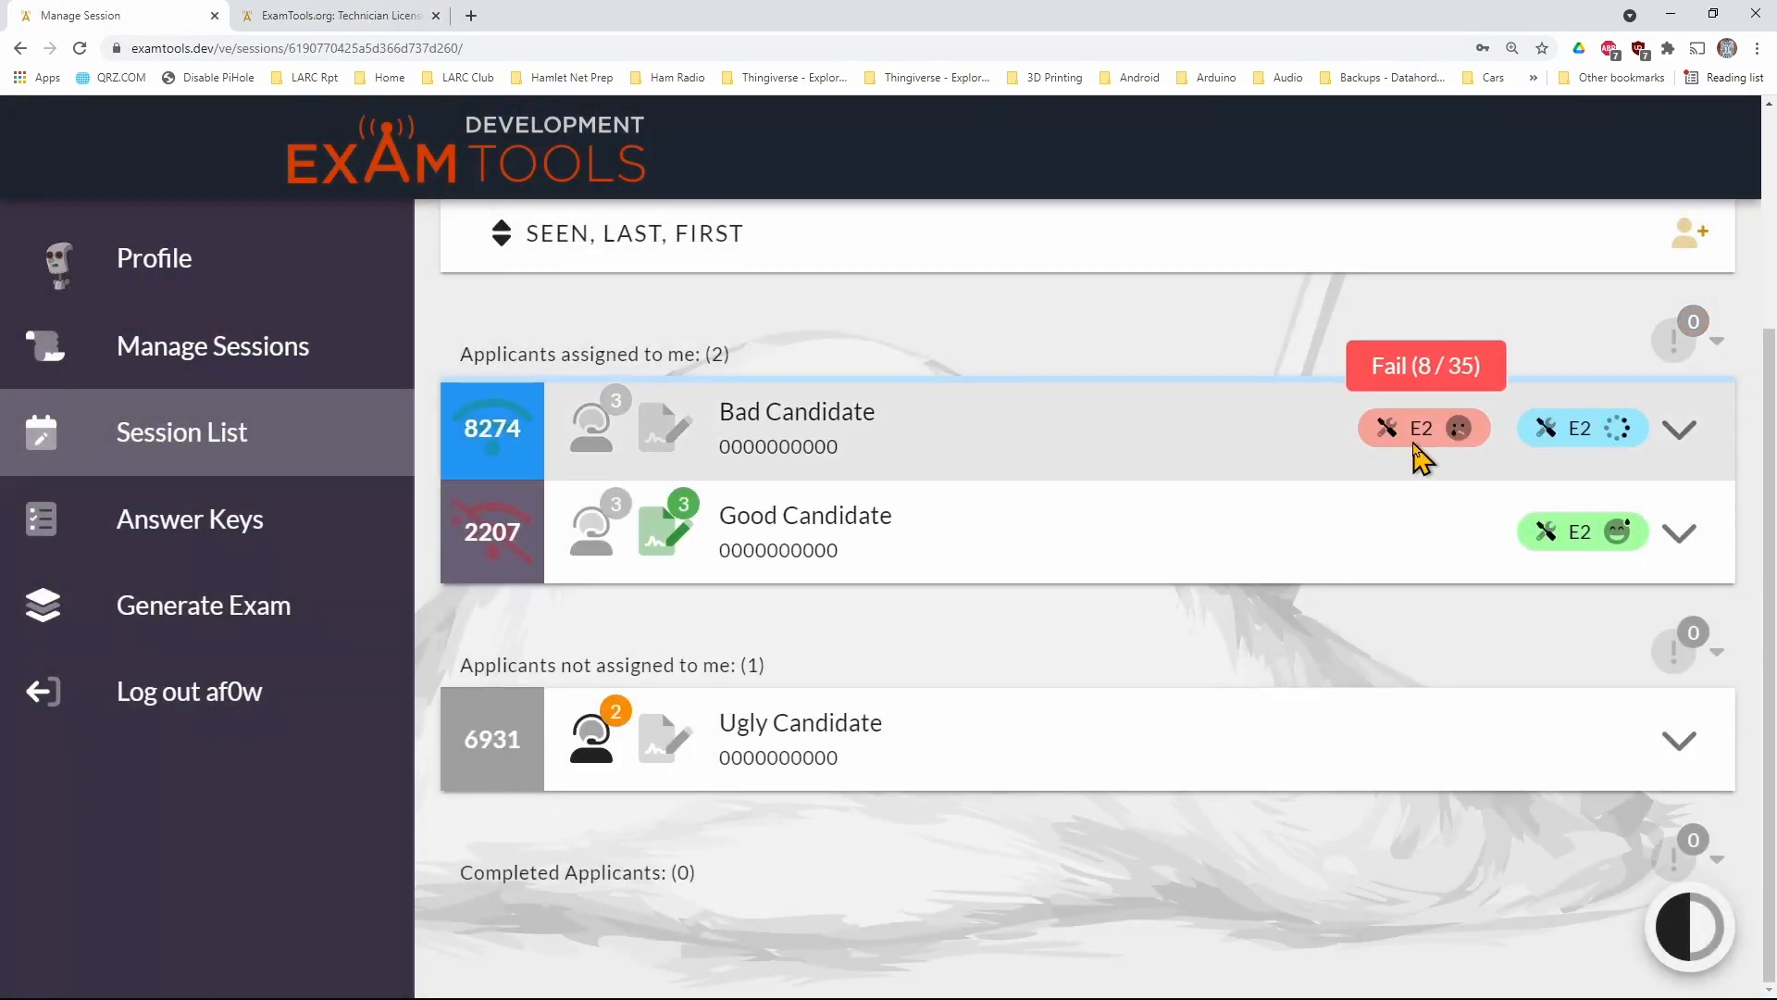
mouse_move(1574, 435)
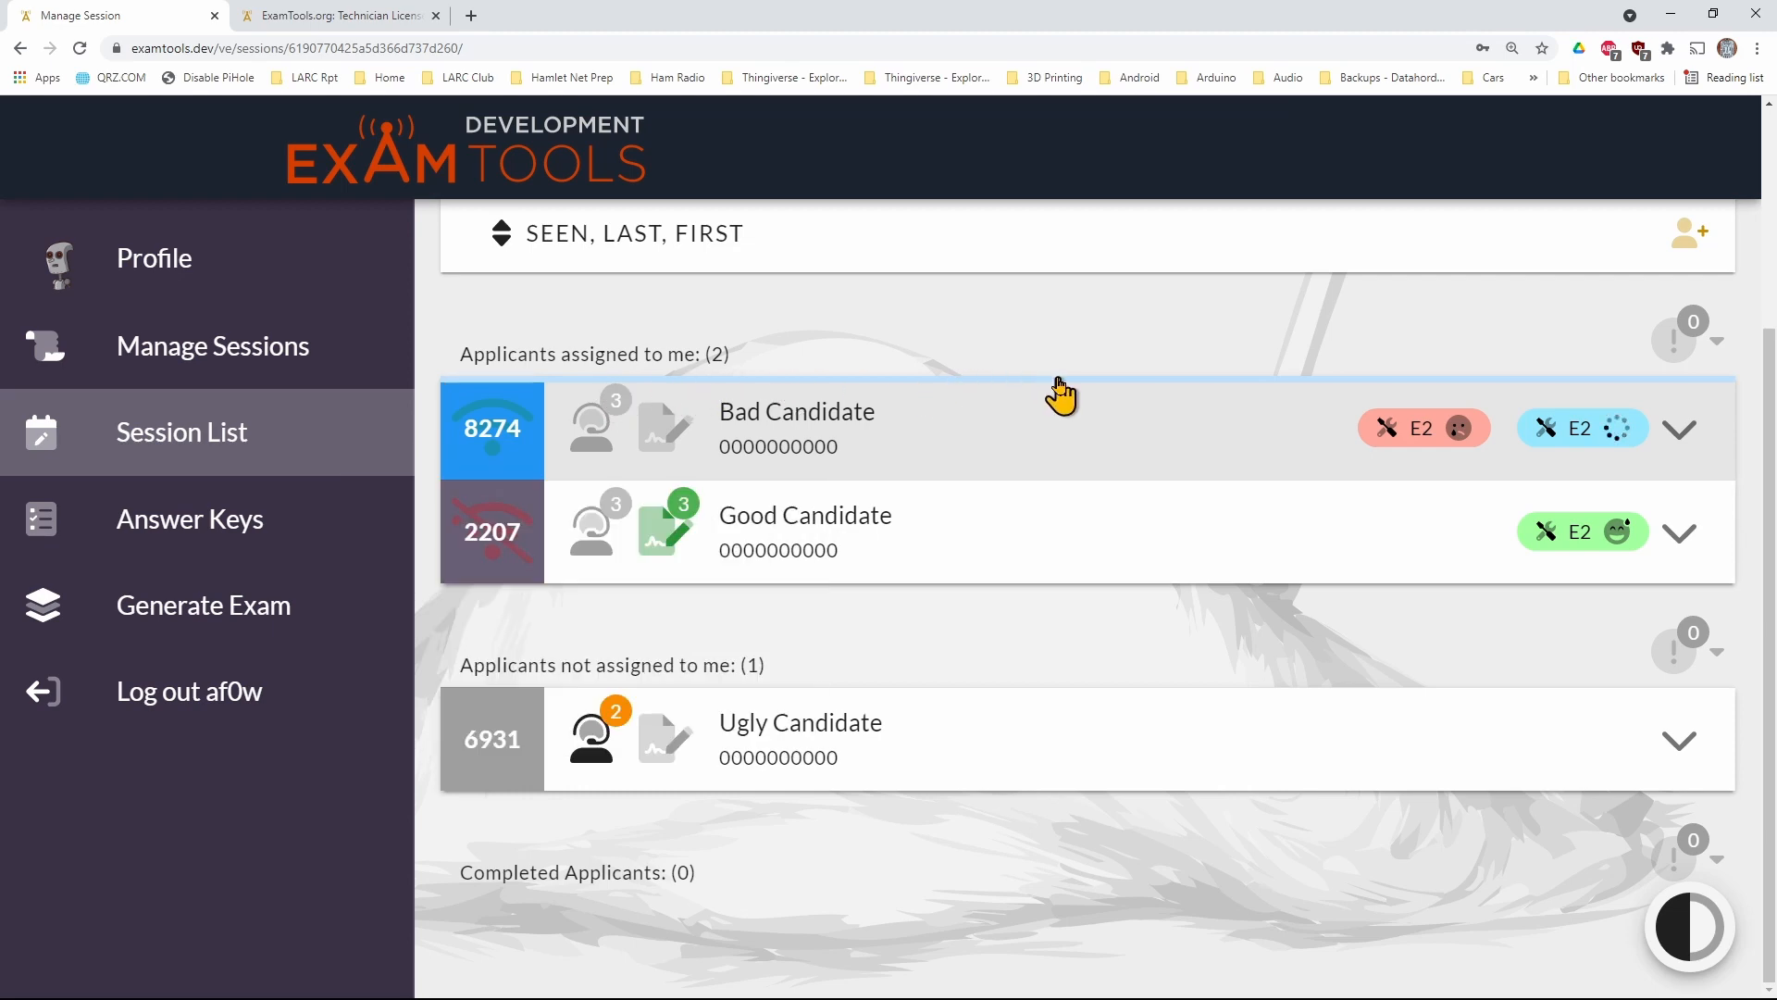
scroll(1060, 397, "up", 3)
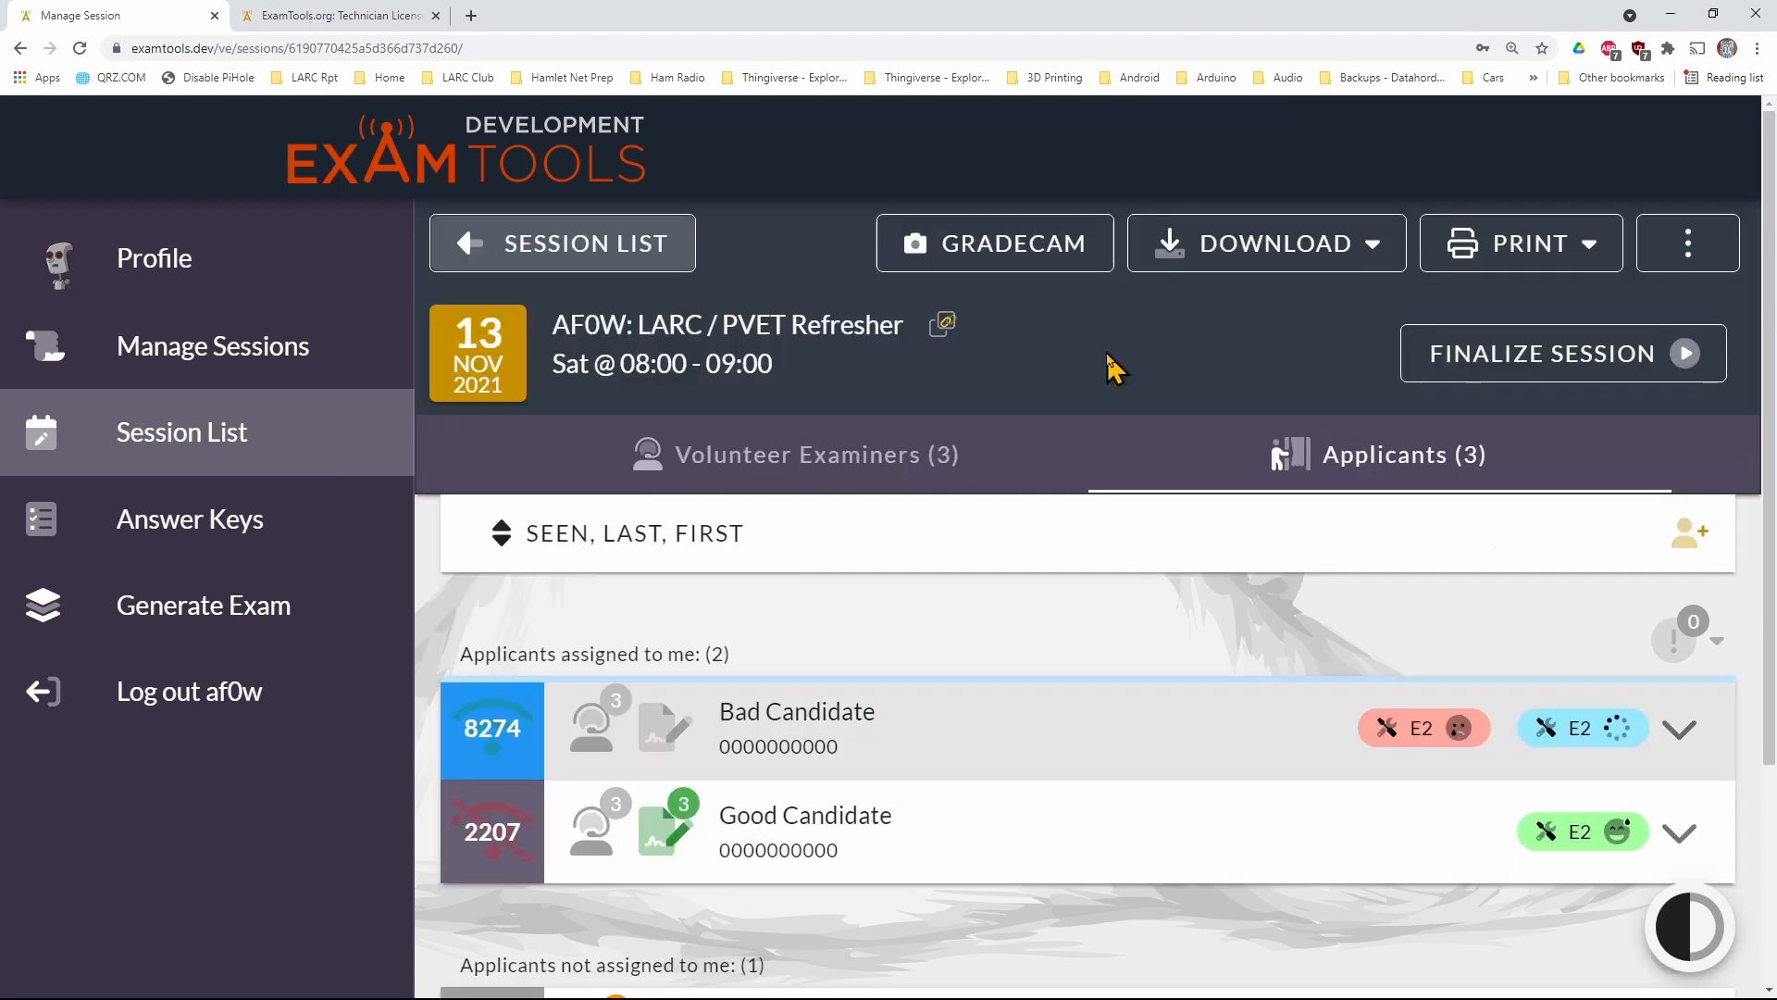
left_click(984, 264)
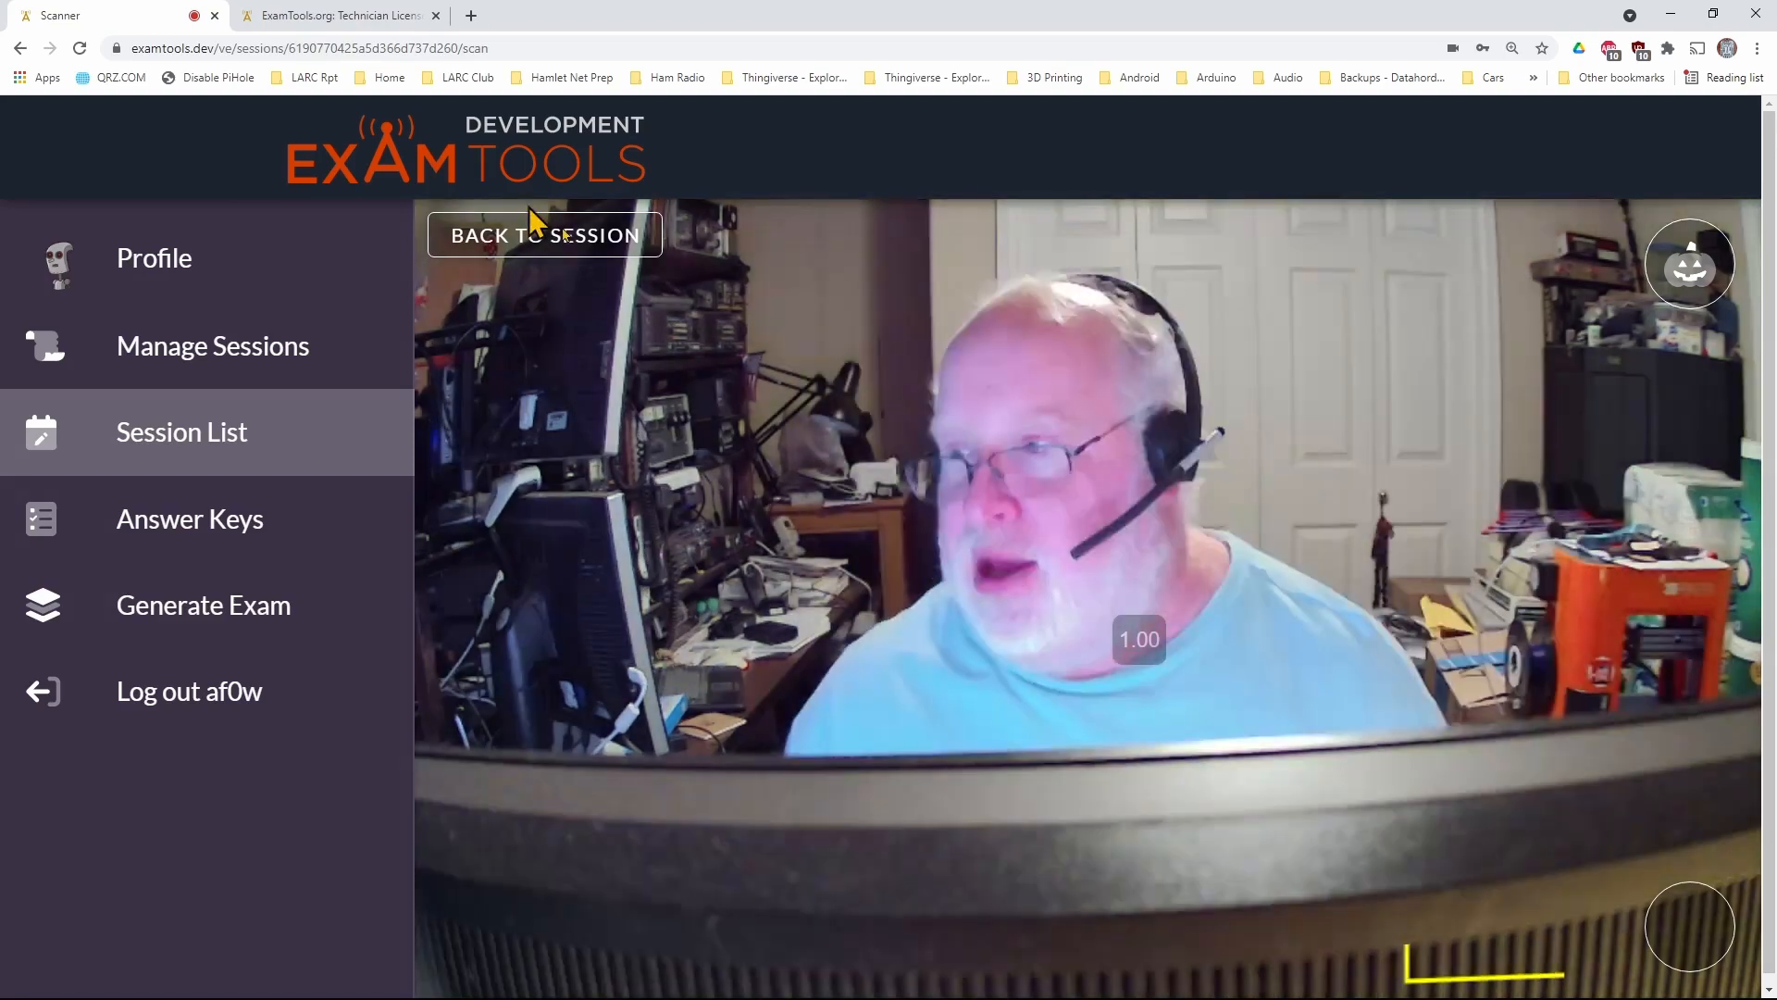
left_click(531, 227)
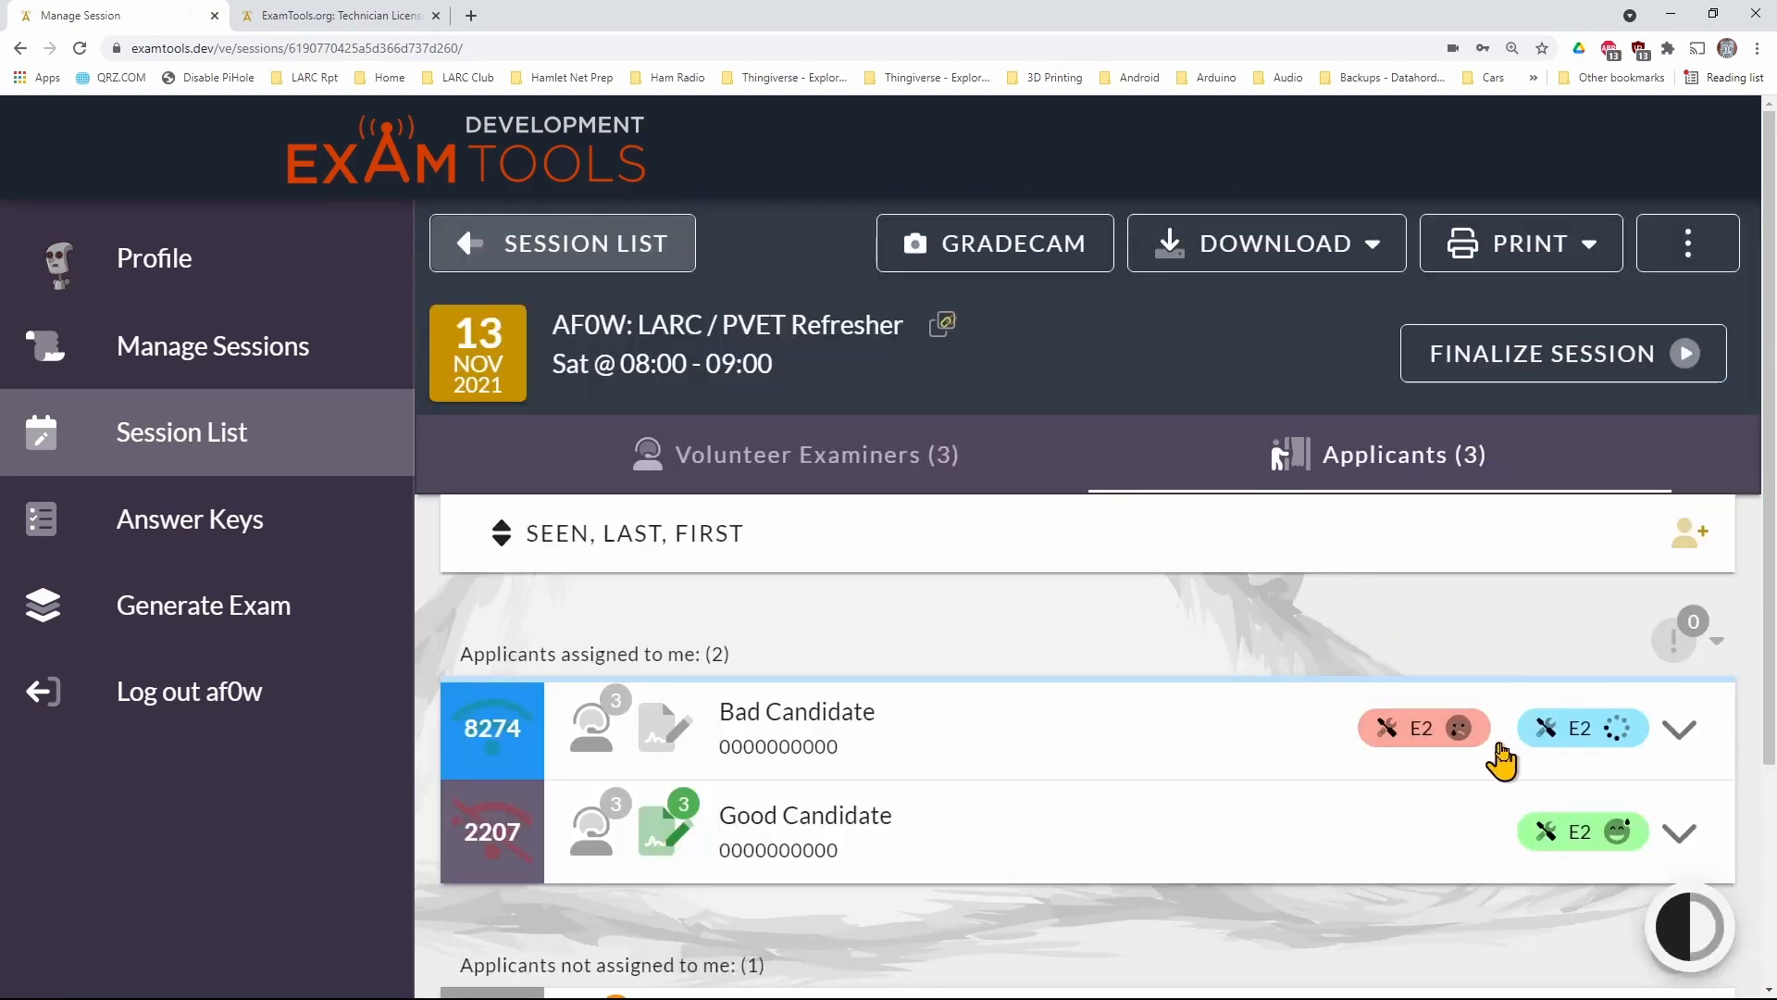
mouse_move(1575, 727)
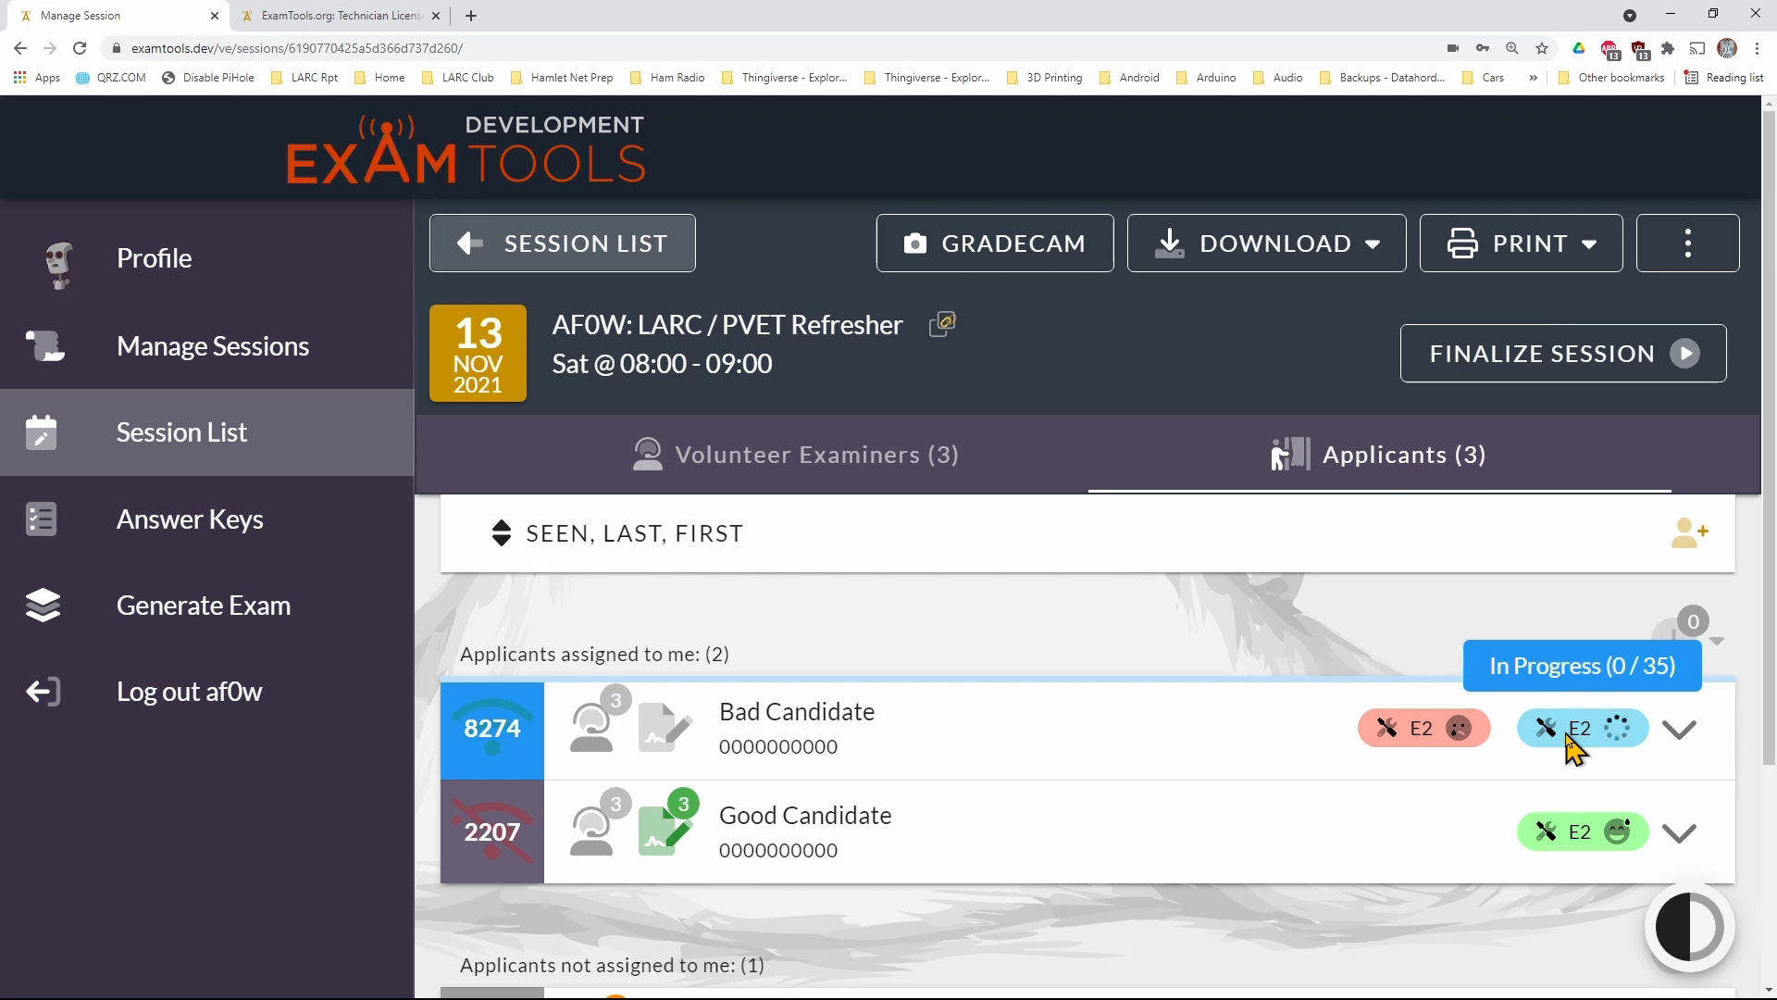
scroll(1528, 769, "down", 3)
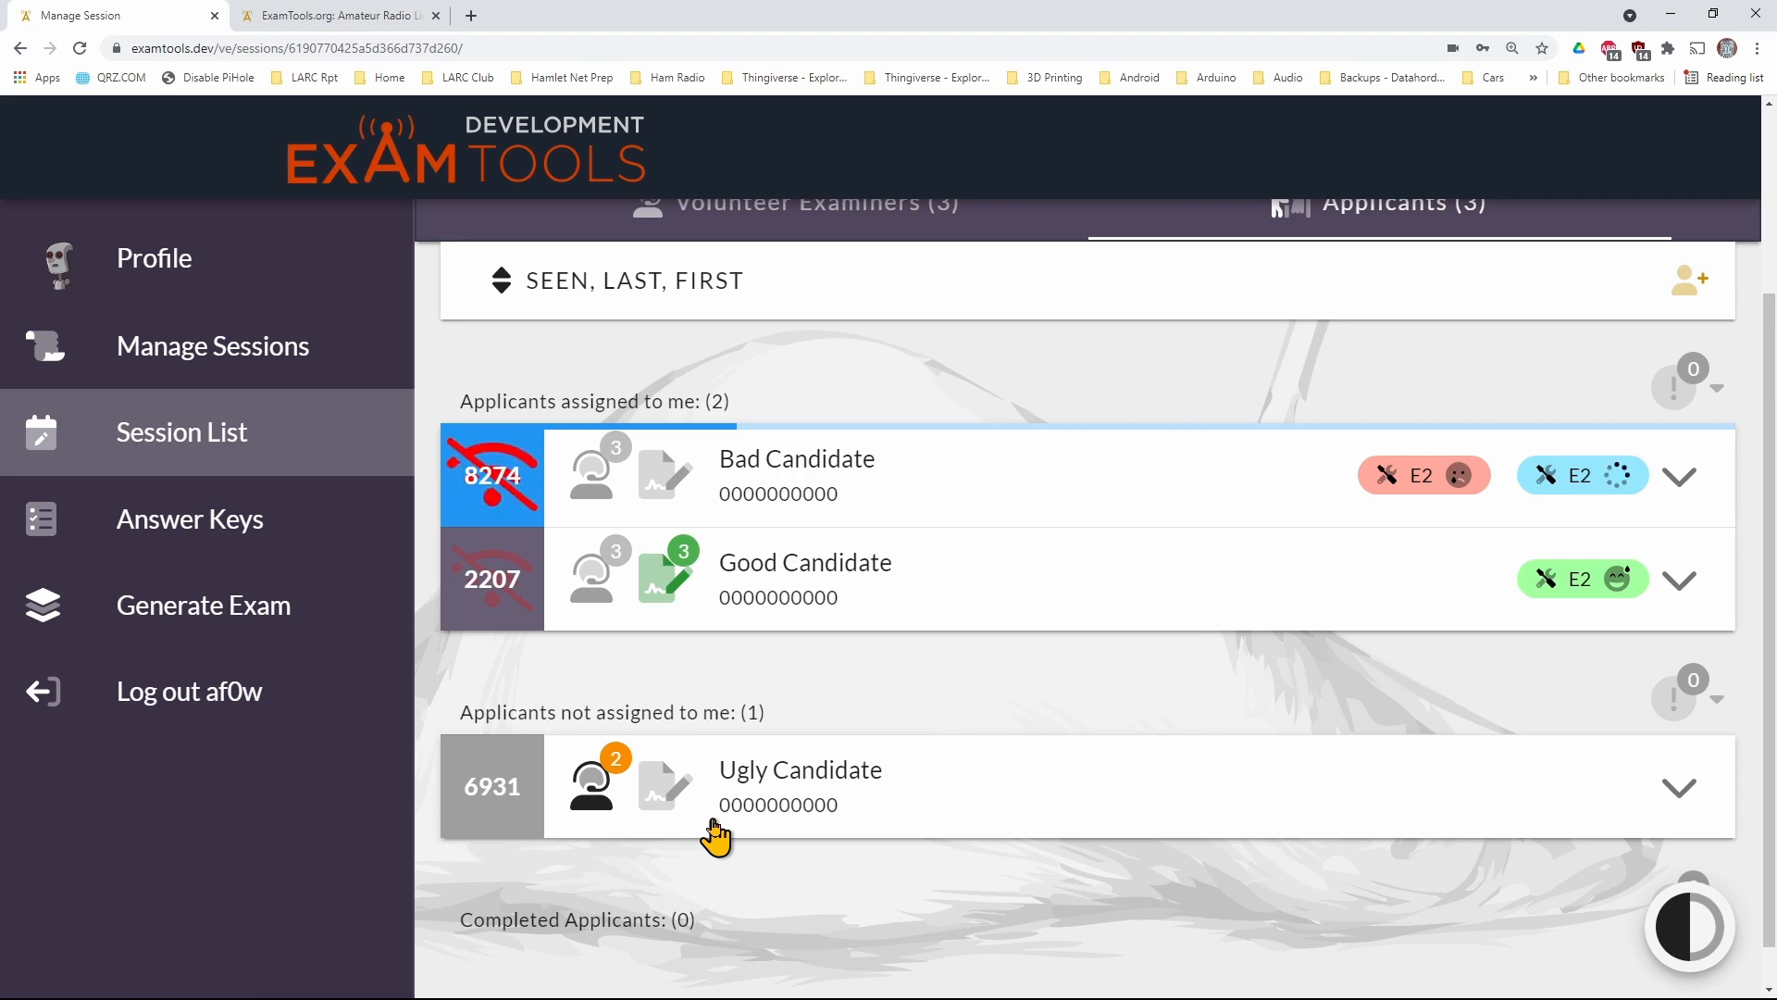
left_click(338, 15)
left_click(651, 496)
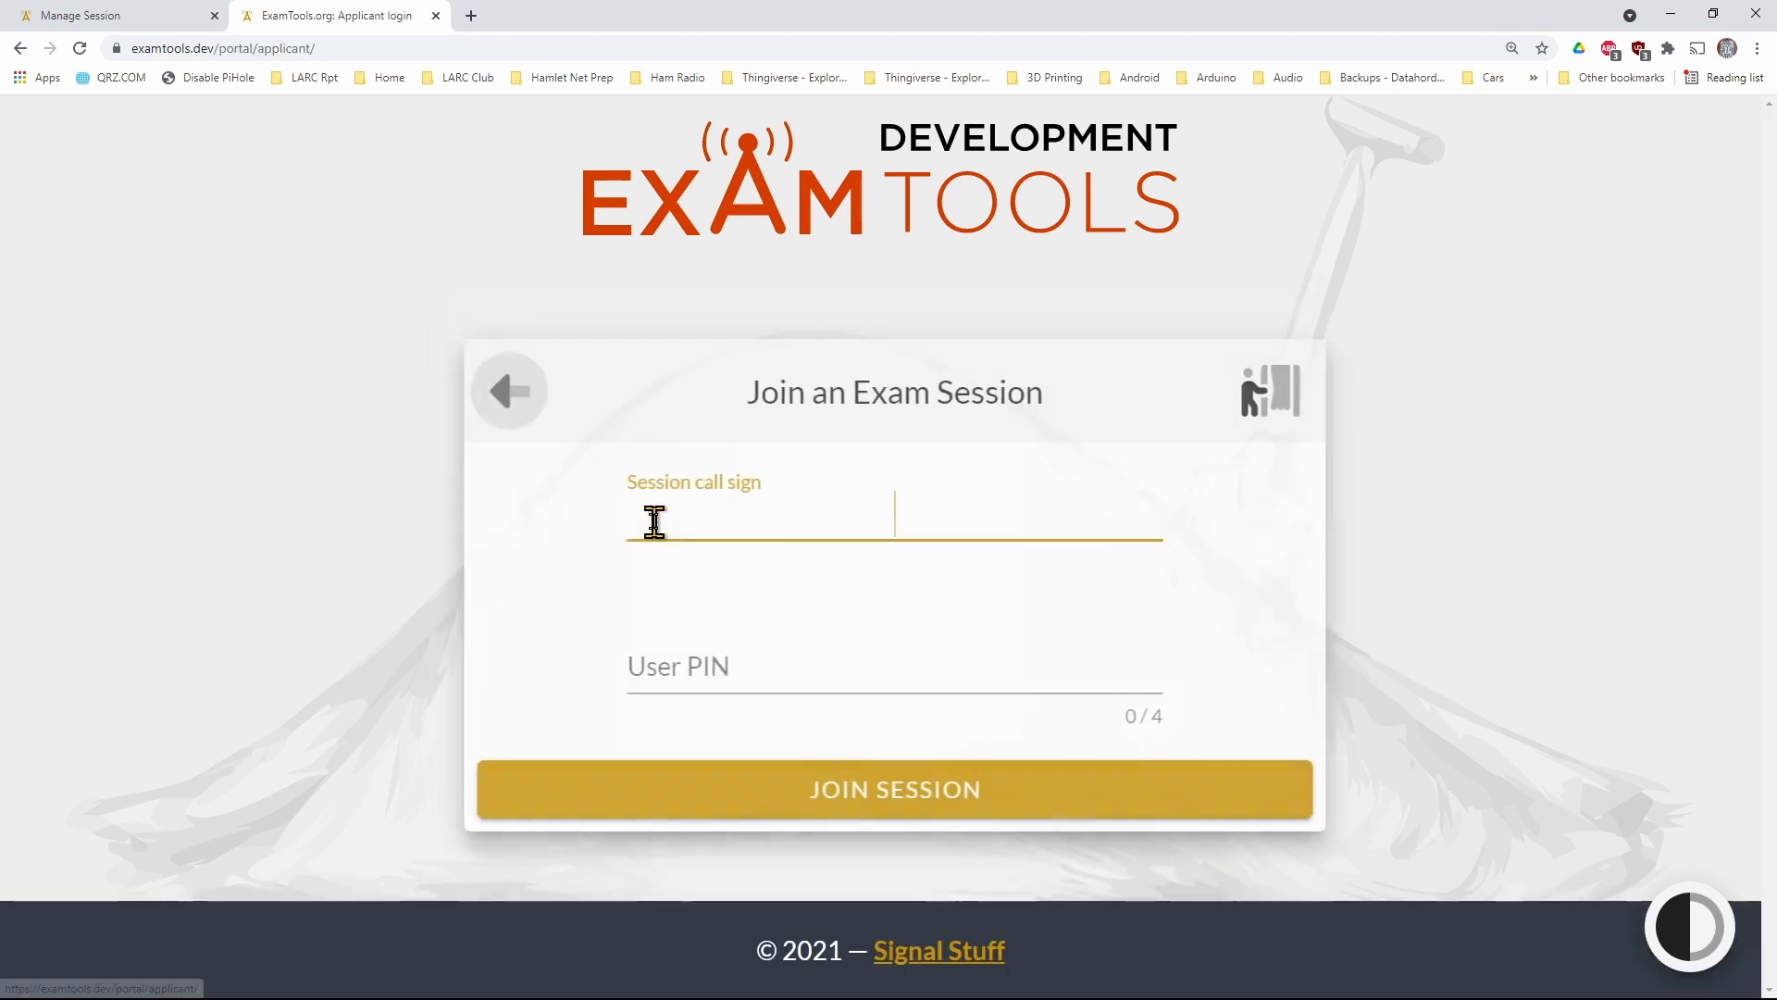
type("AF0W")
key("Tab")
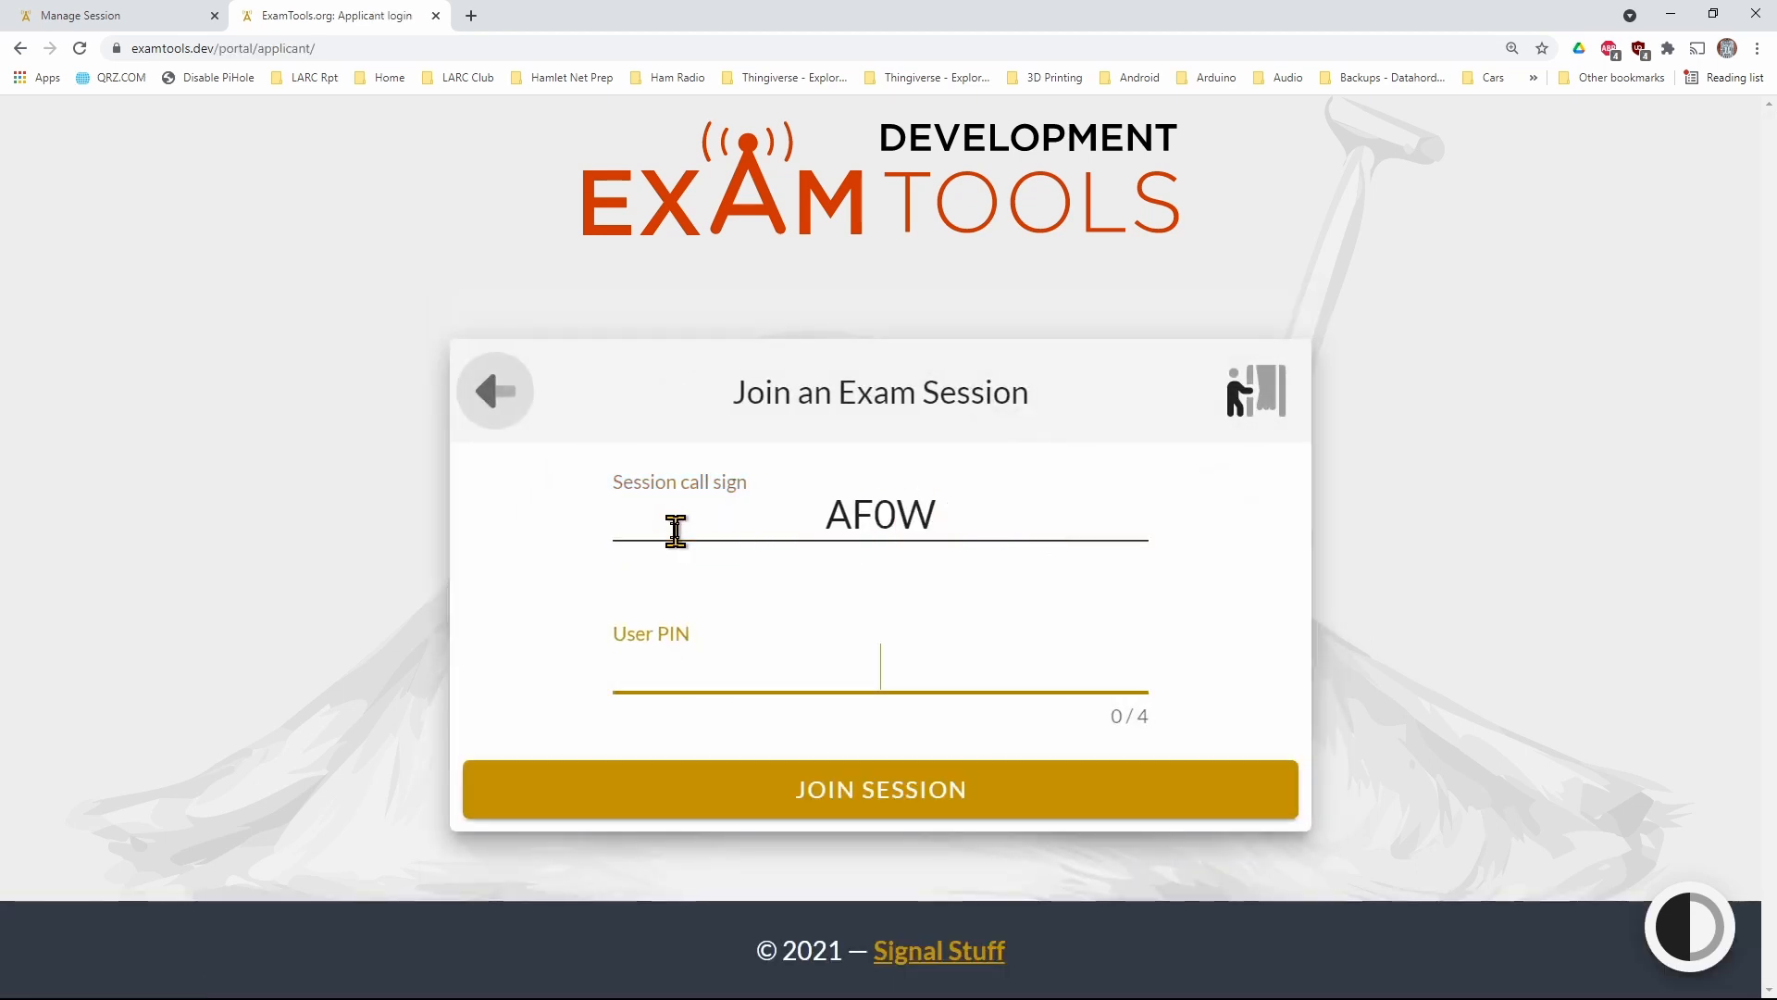
type("6931")
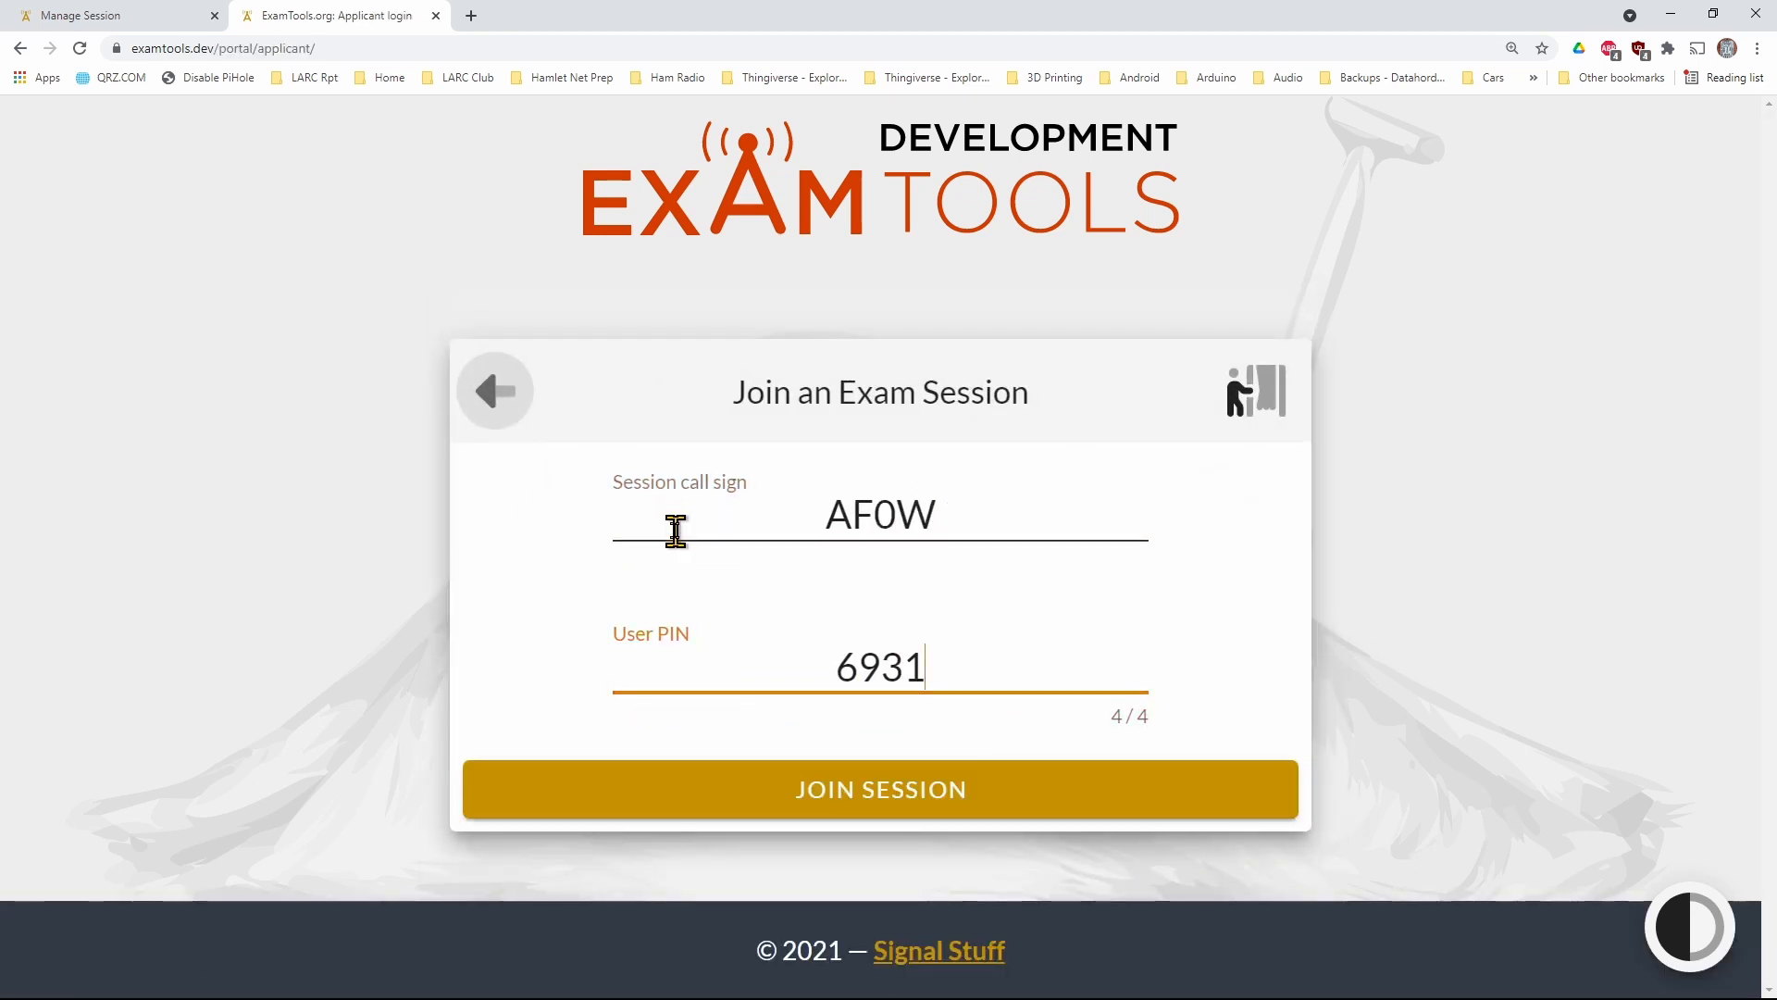
left_click(801, 815)
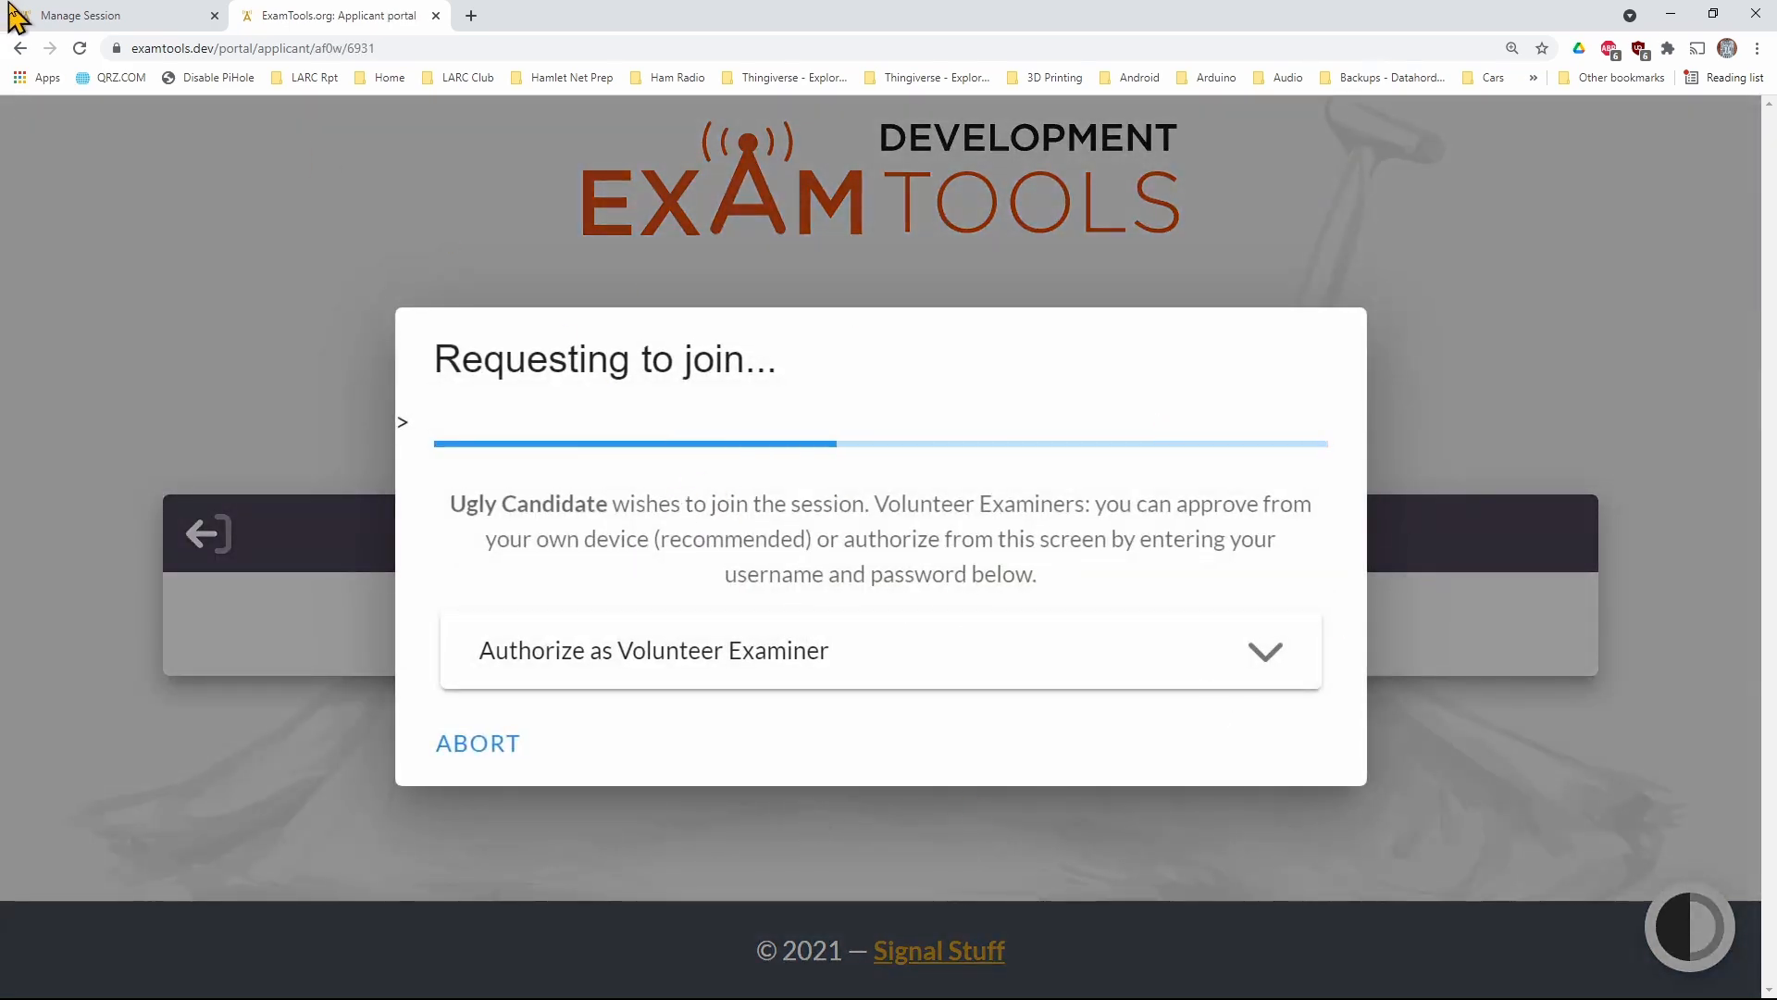
Approve the remaining applicant's request to join the session as the examiner
left_click(42, 15)
left_click(501, 801)
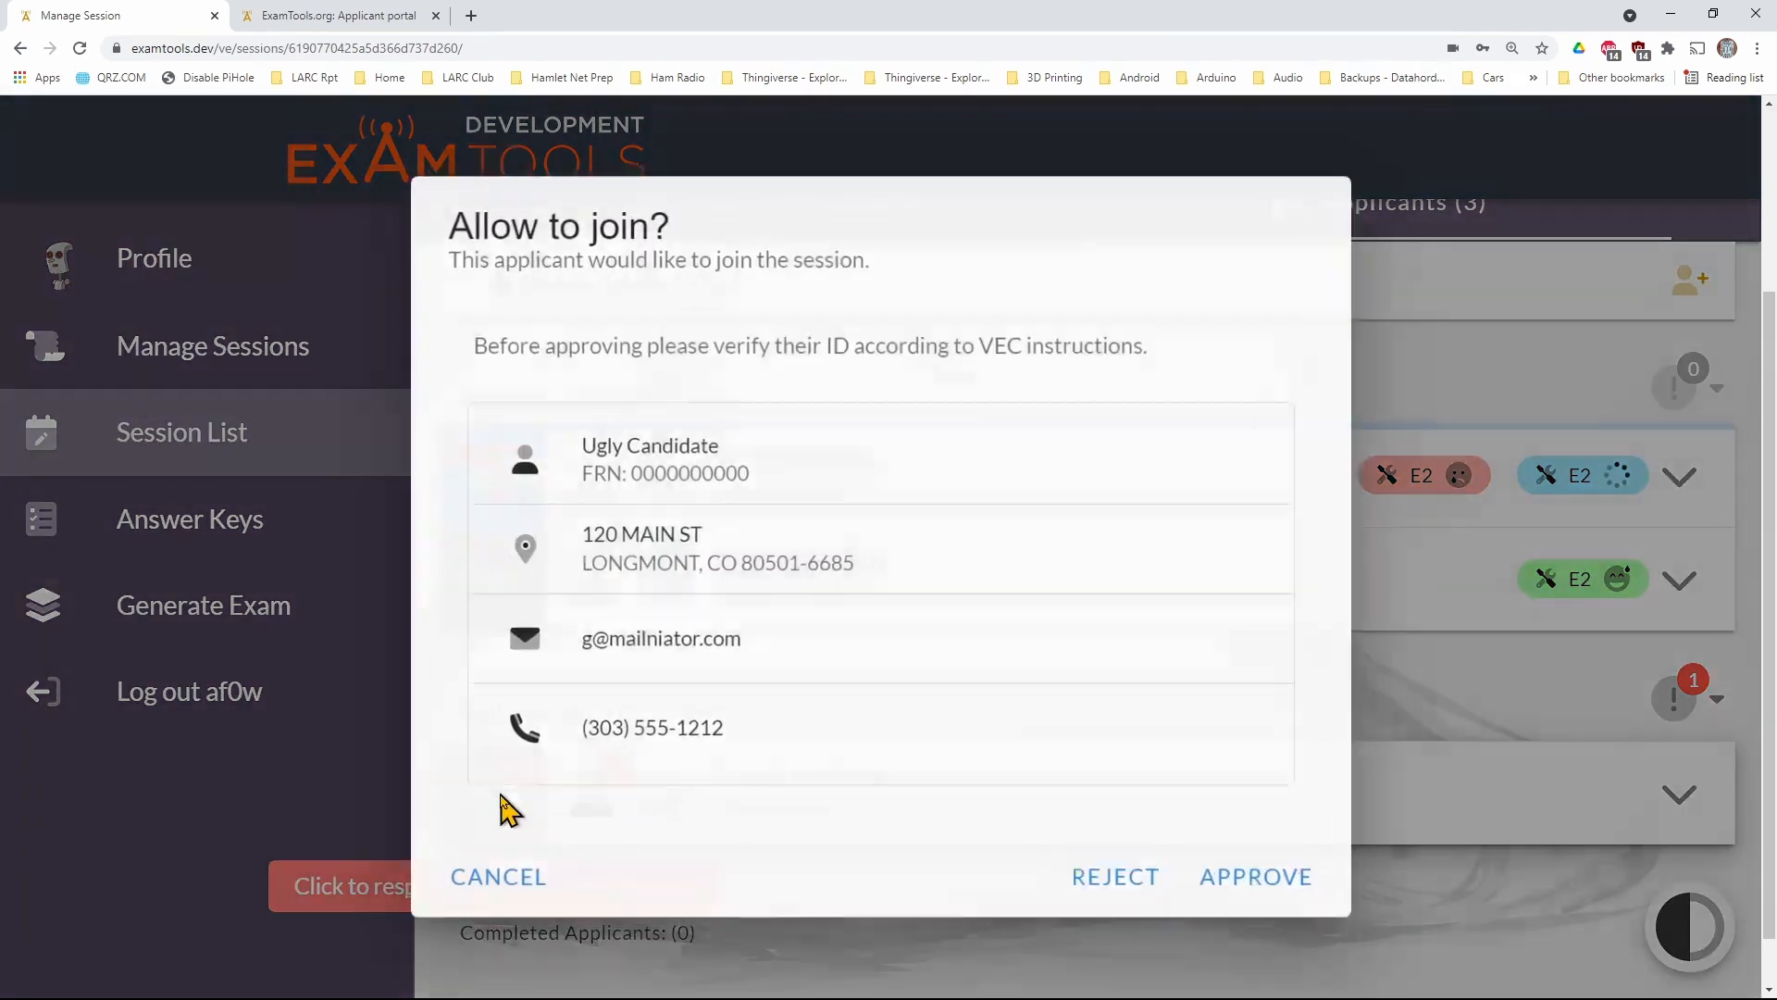
left_click(1262, 902)
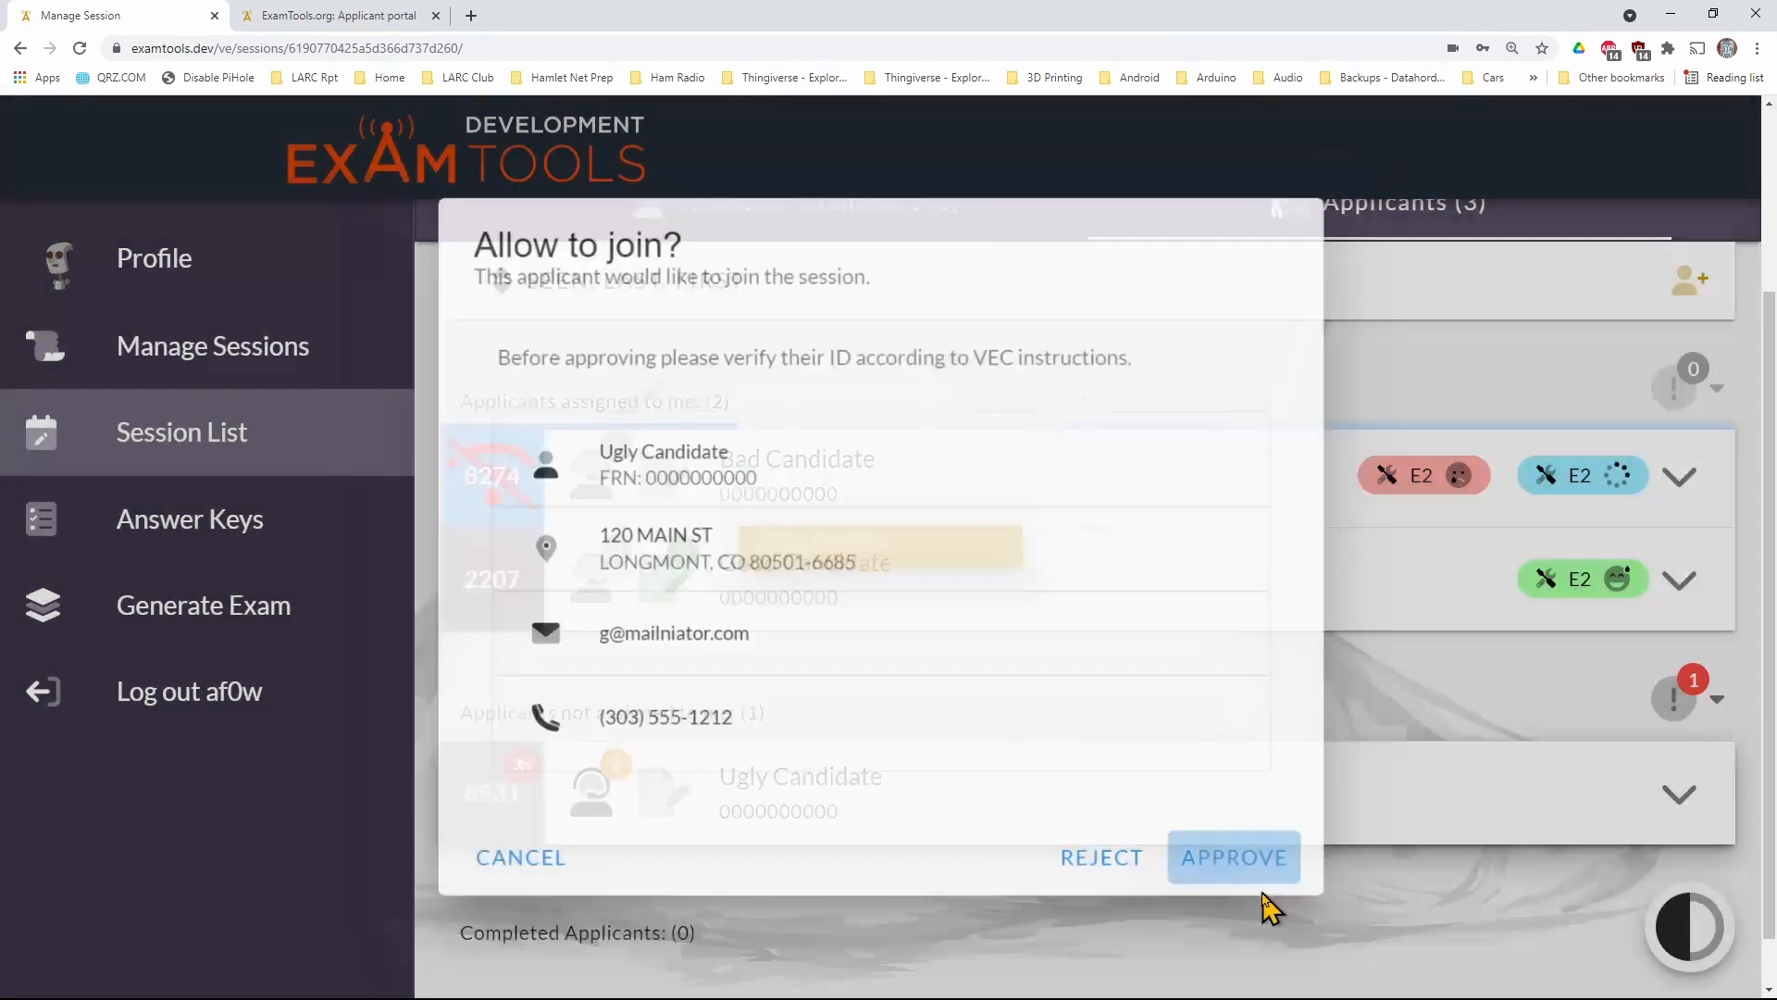
Check the newly joined applicant's assigned Volunteer Examiners and assign the logged-in examiner as well
mouse_move(657, 796)
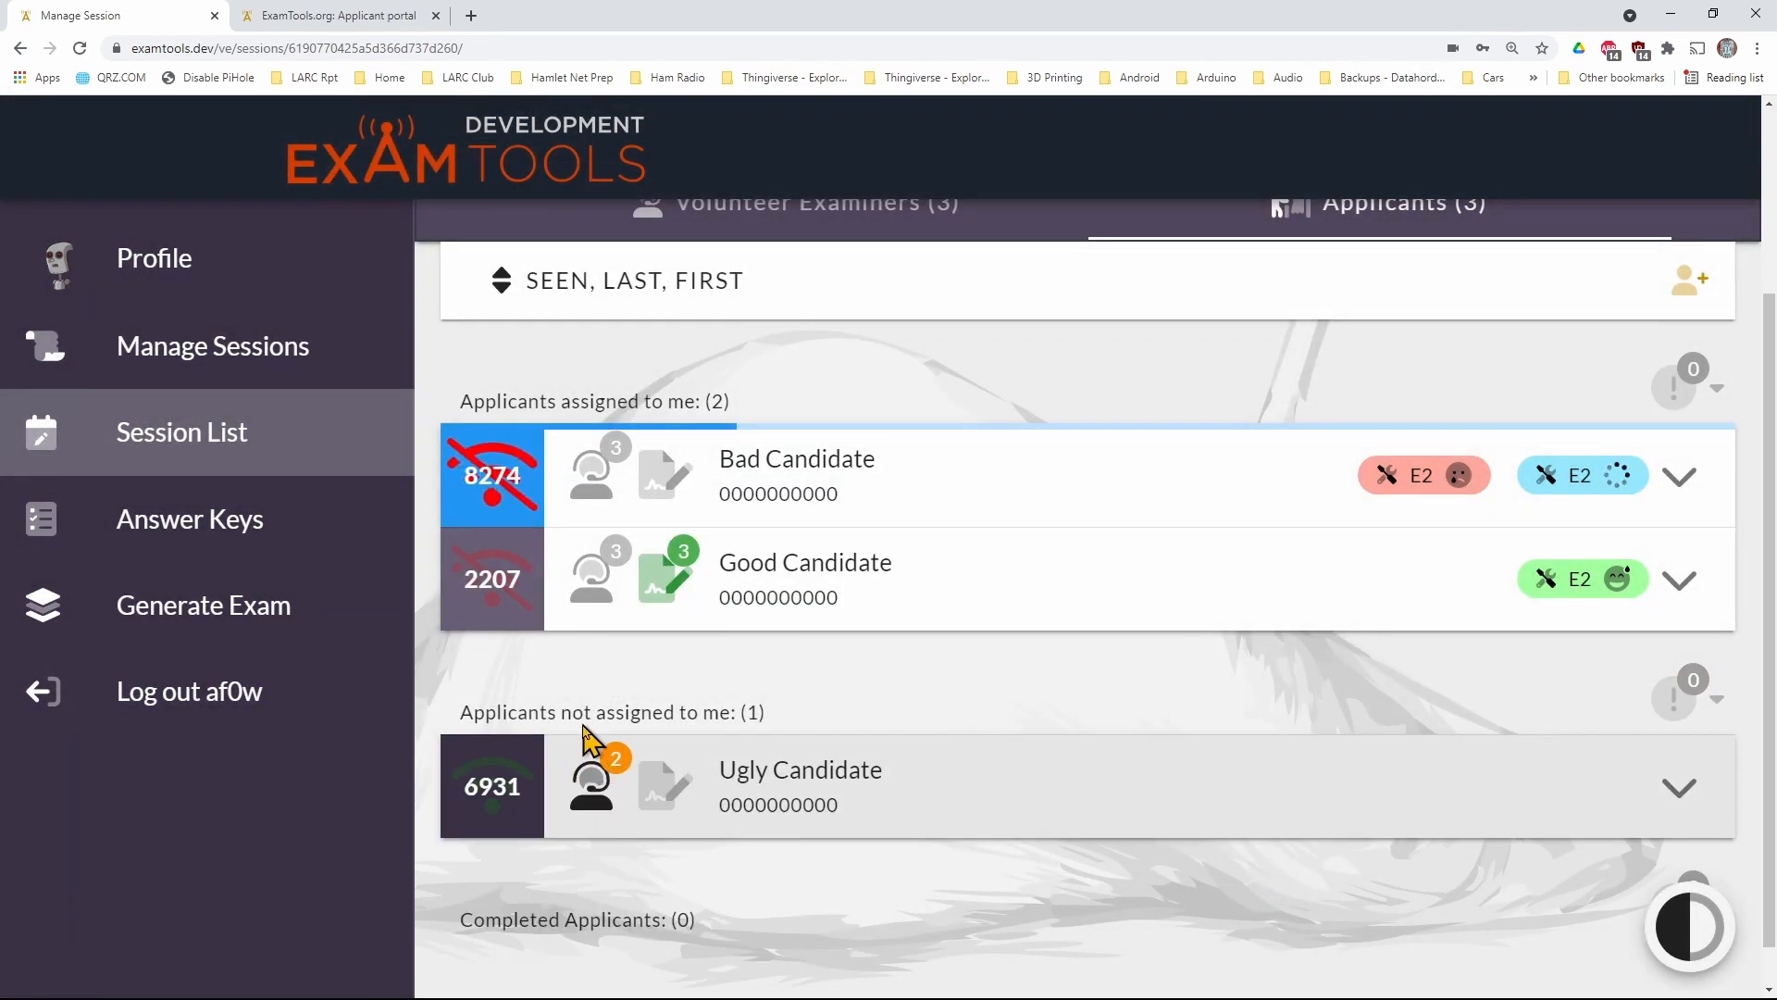
mouse_move(588, 792)
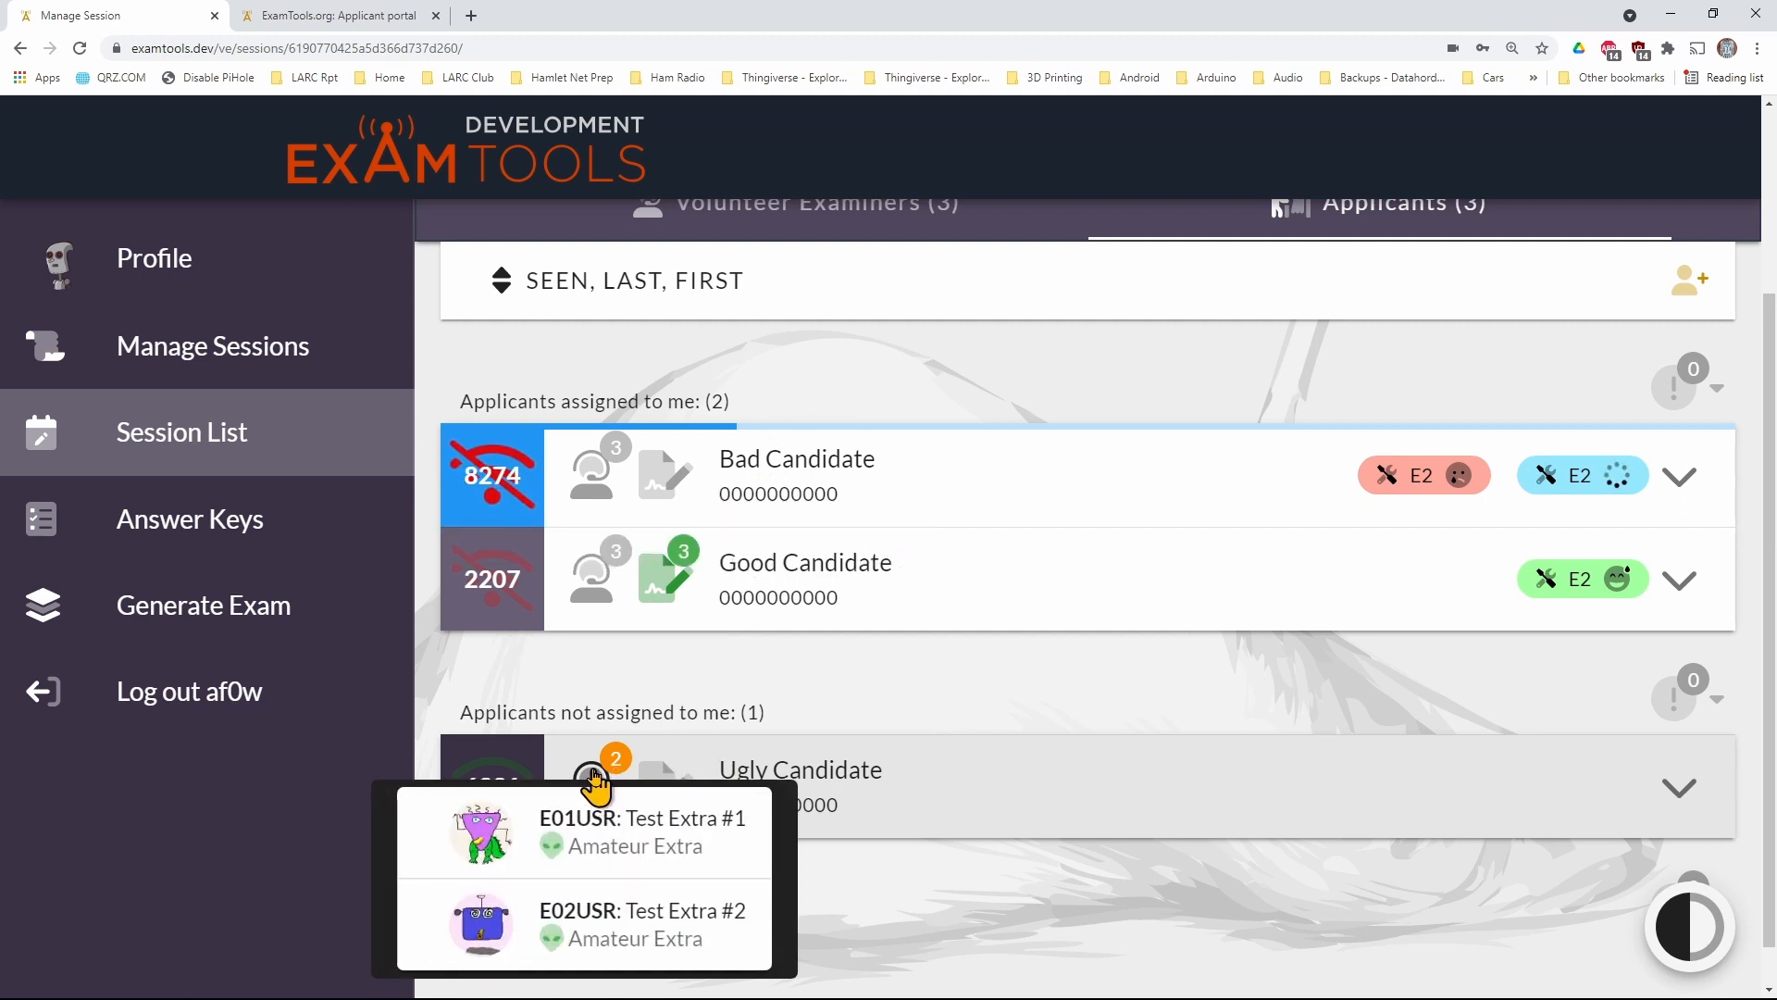
left_click(929, 784)
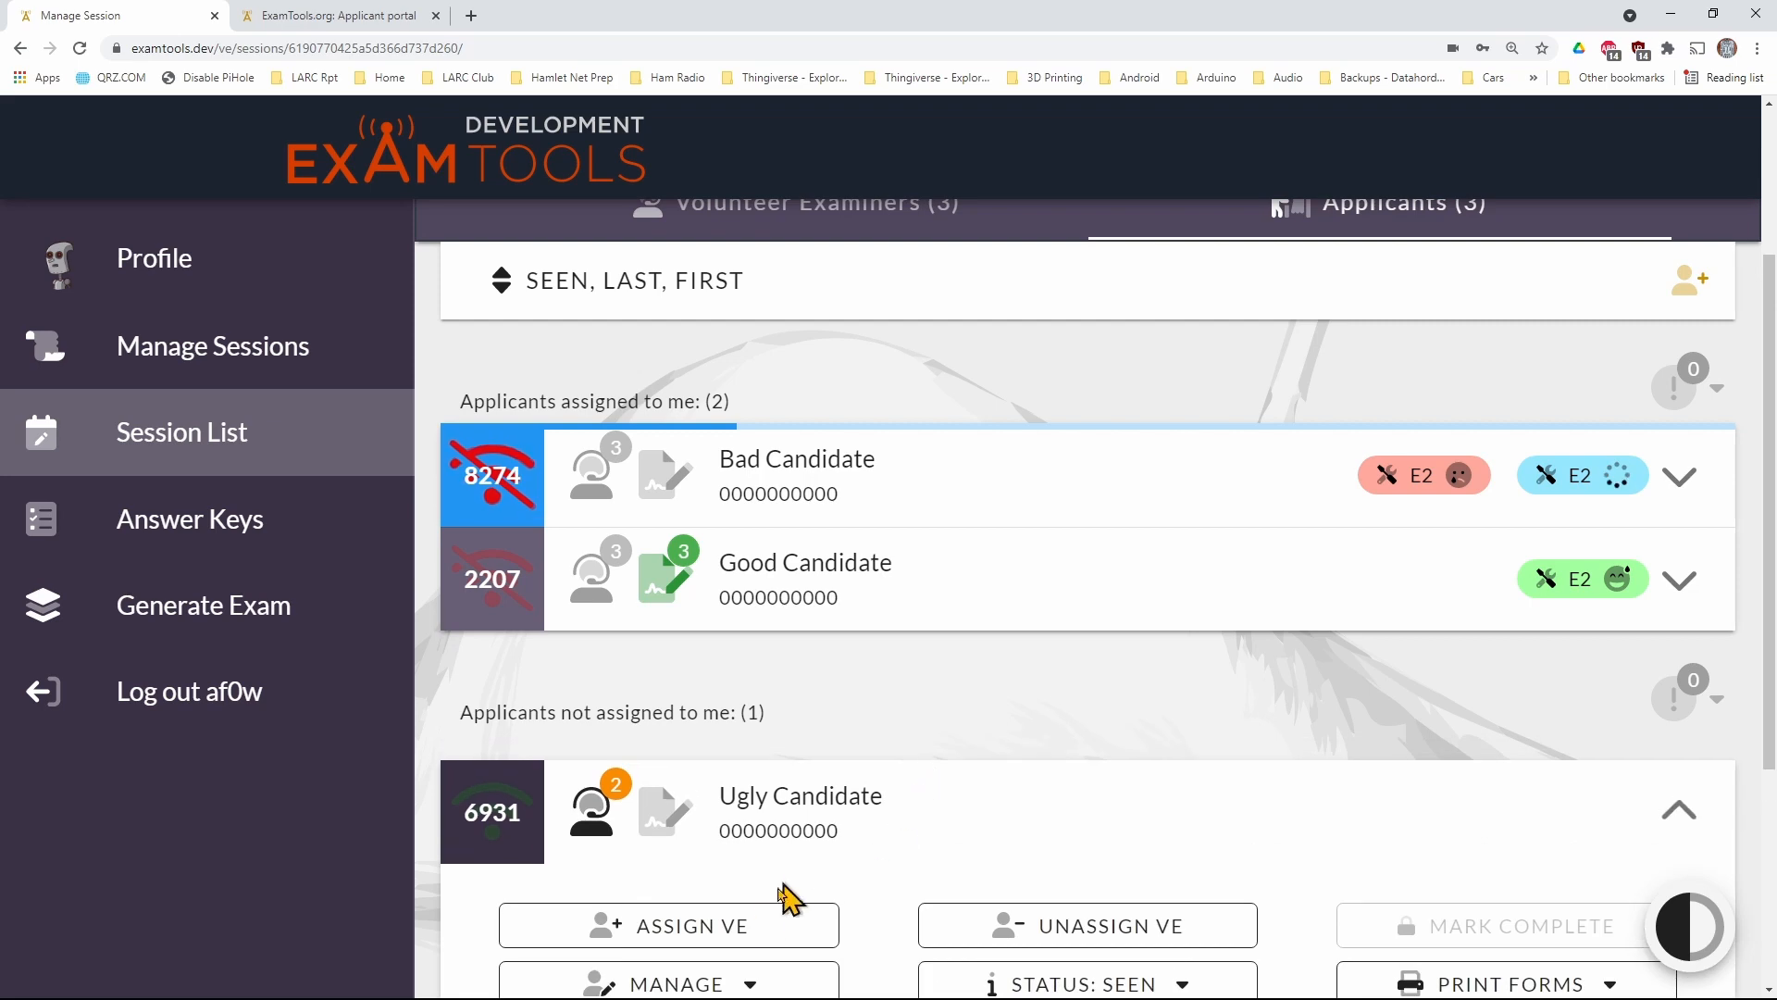
left_click(764, 922)
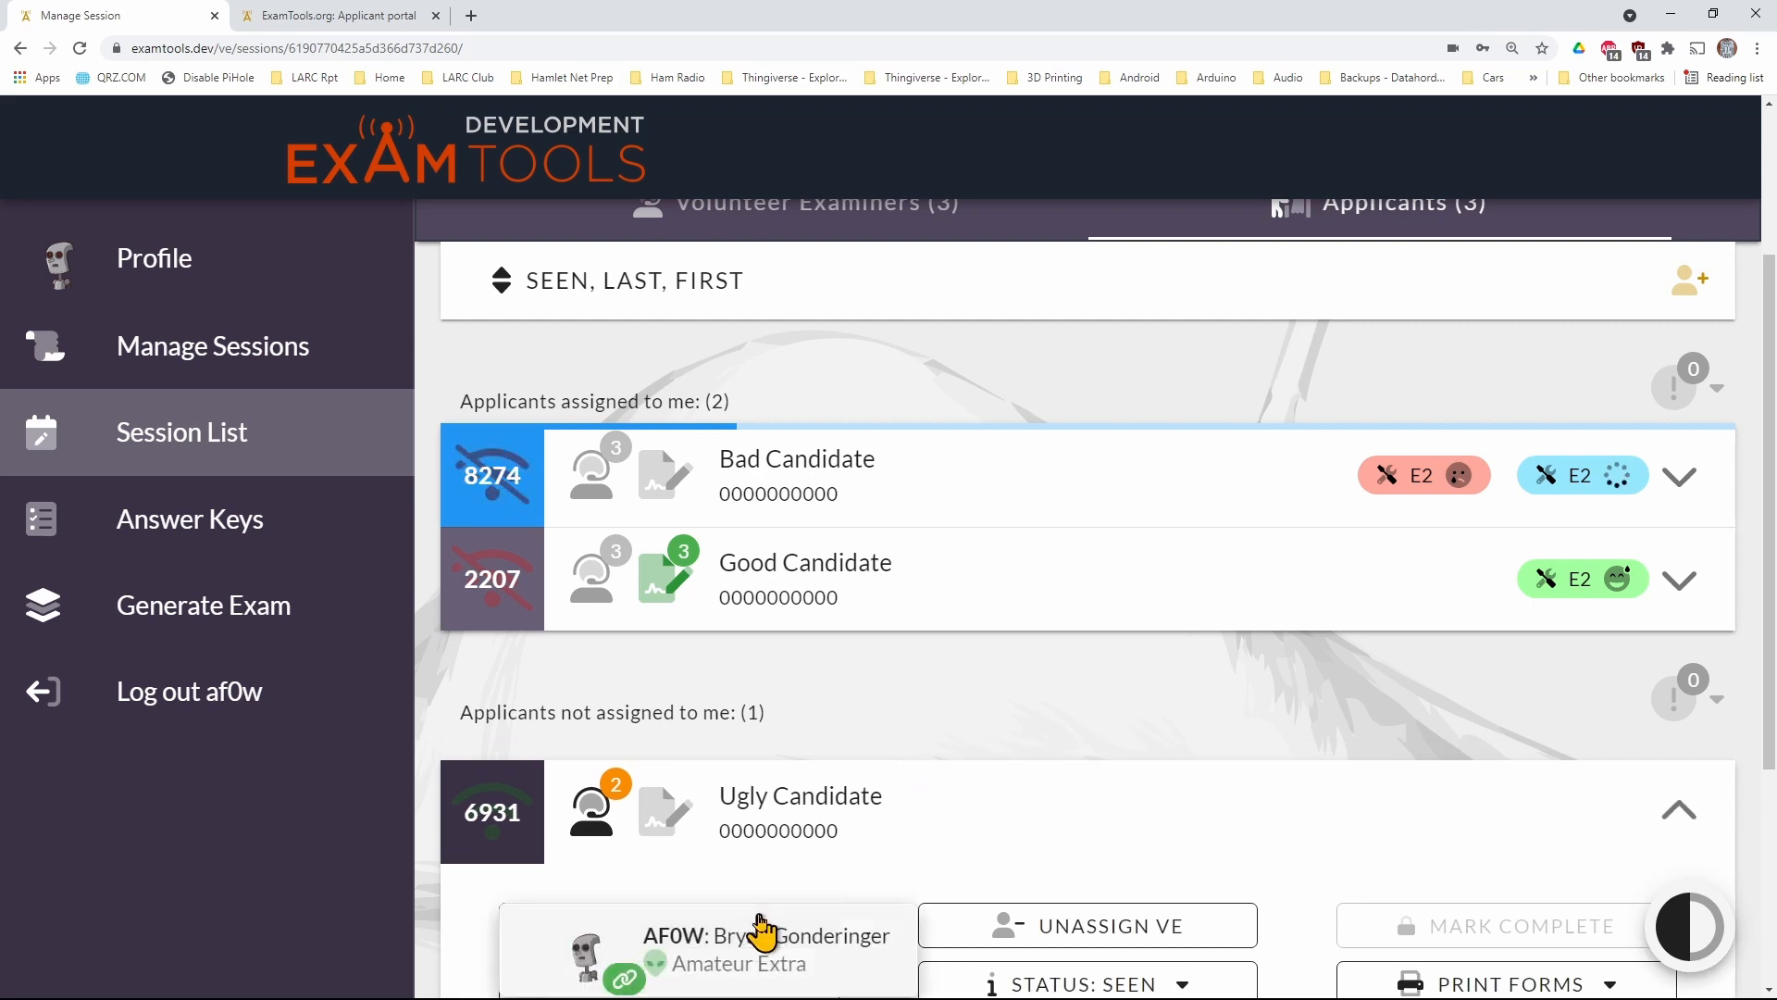
left_click(842, 951)
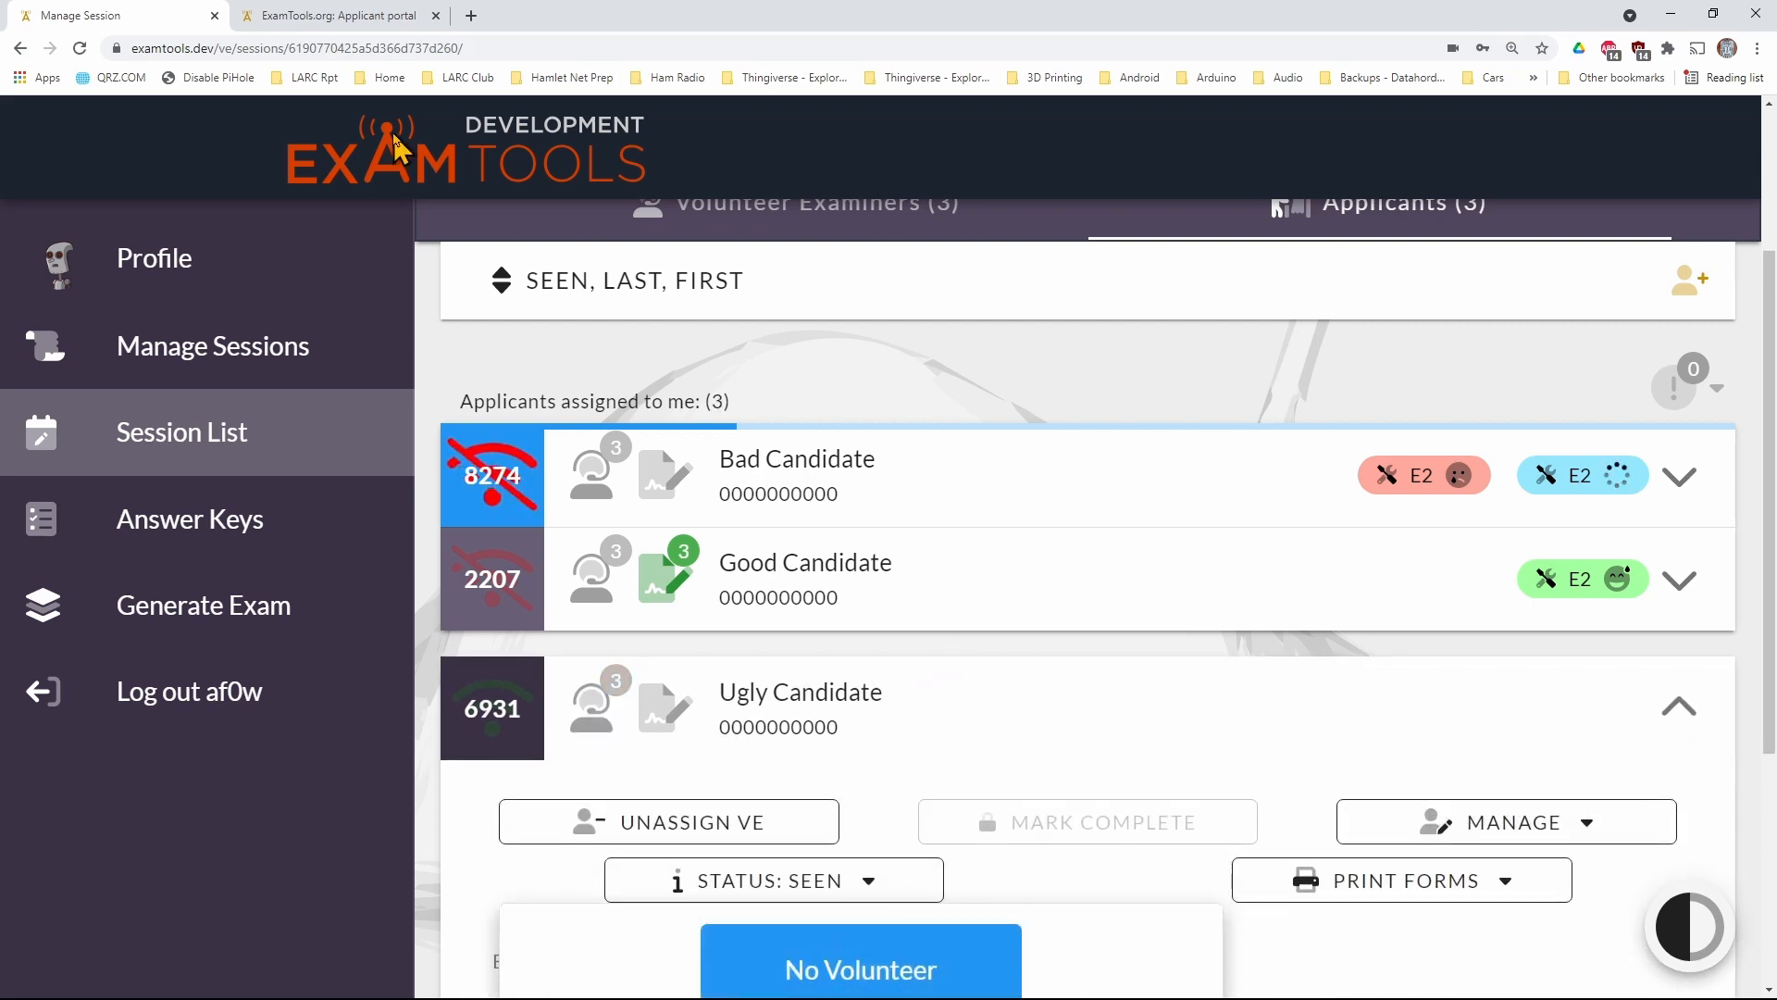
Request the Technician exam in the new applicant's portal and approve the Element 2 start request as the examiner
left_click(337, 17)
scroll(824, 512, "down", 1)
scroll(824, 512, "down", 1)
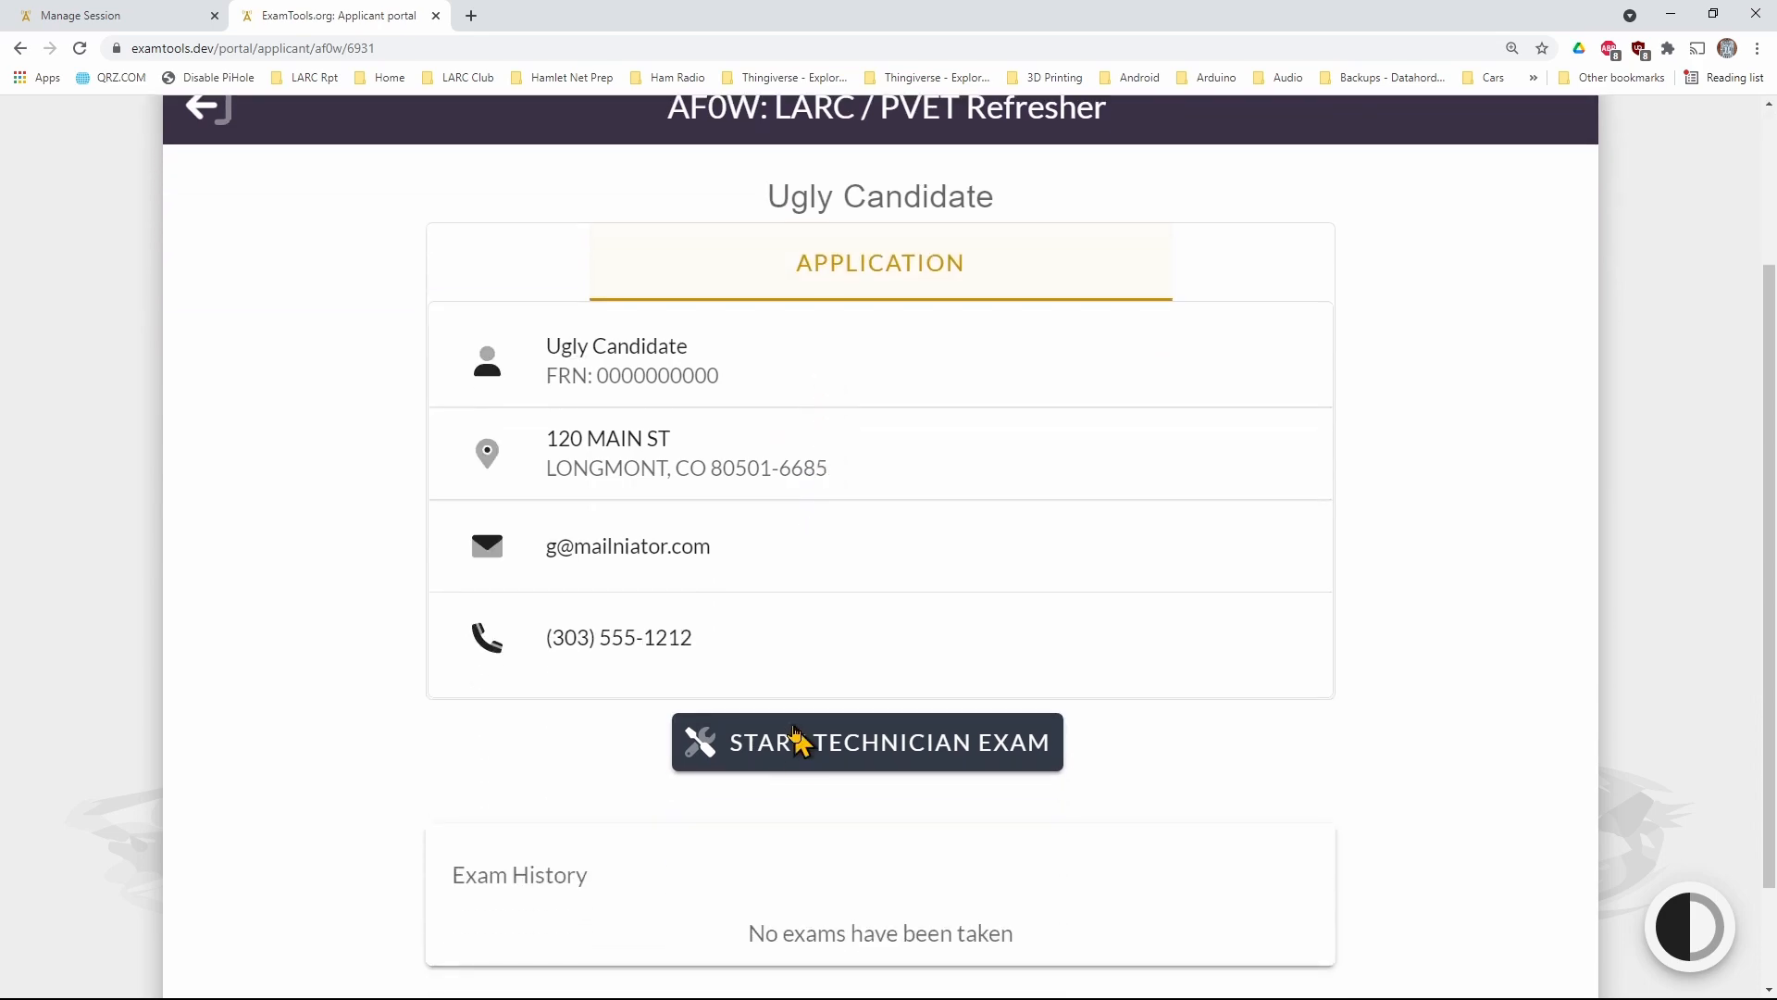
left_click(808, 752)
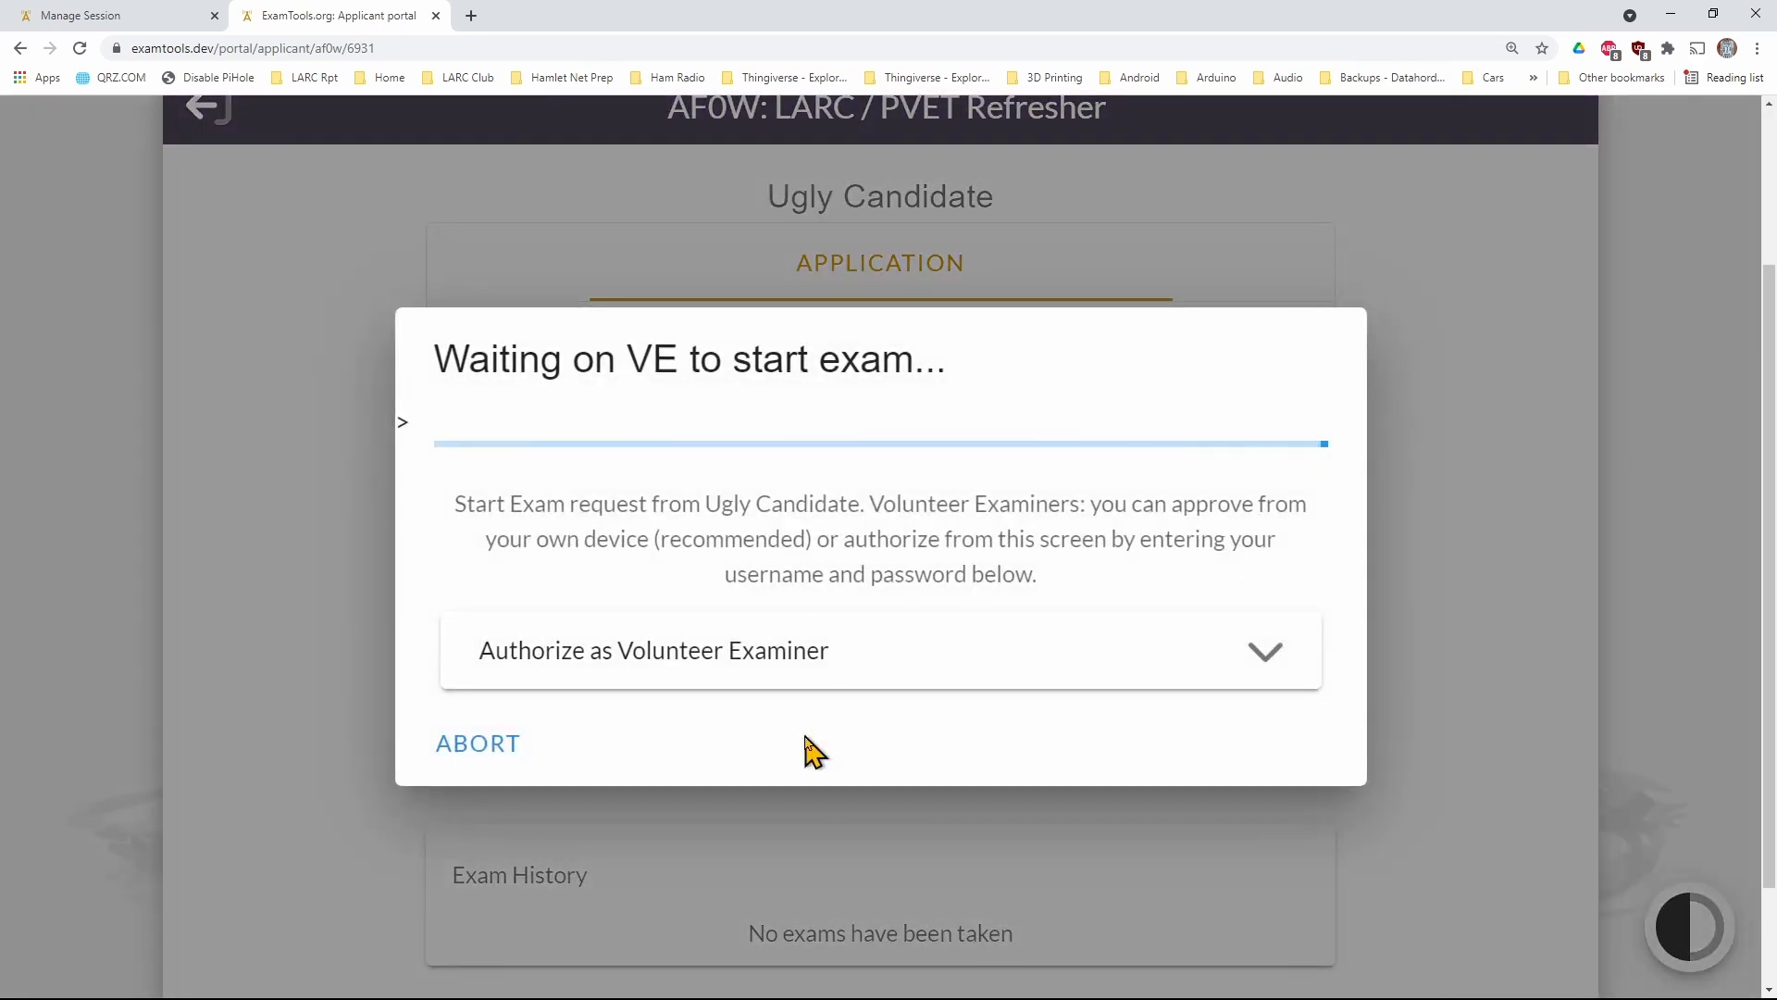
left_click(185, 19)
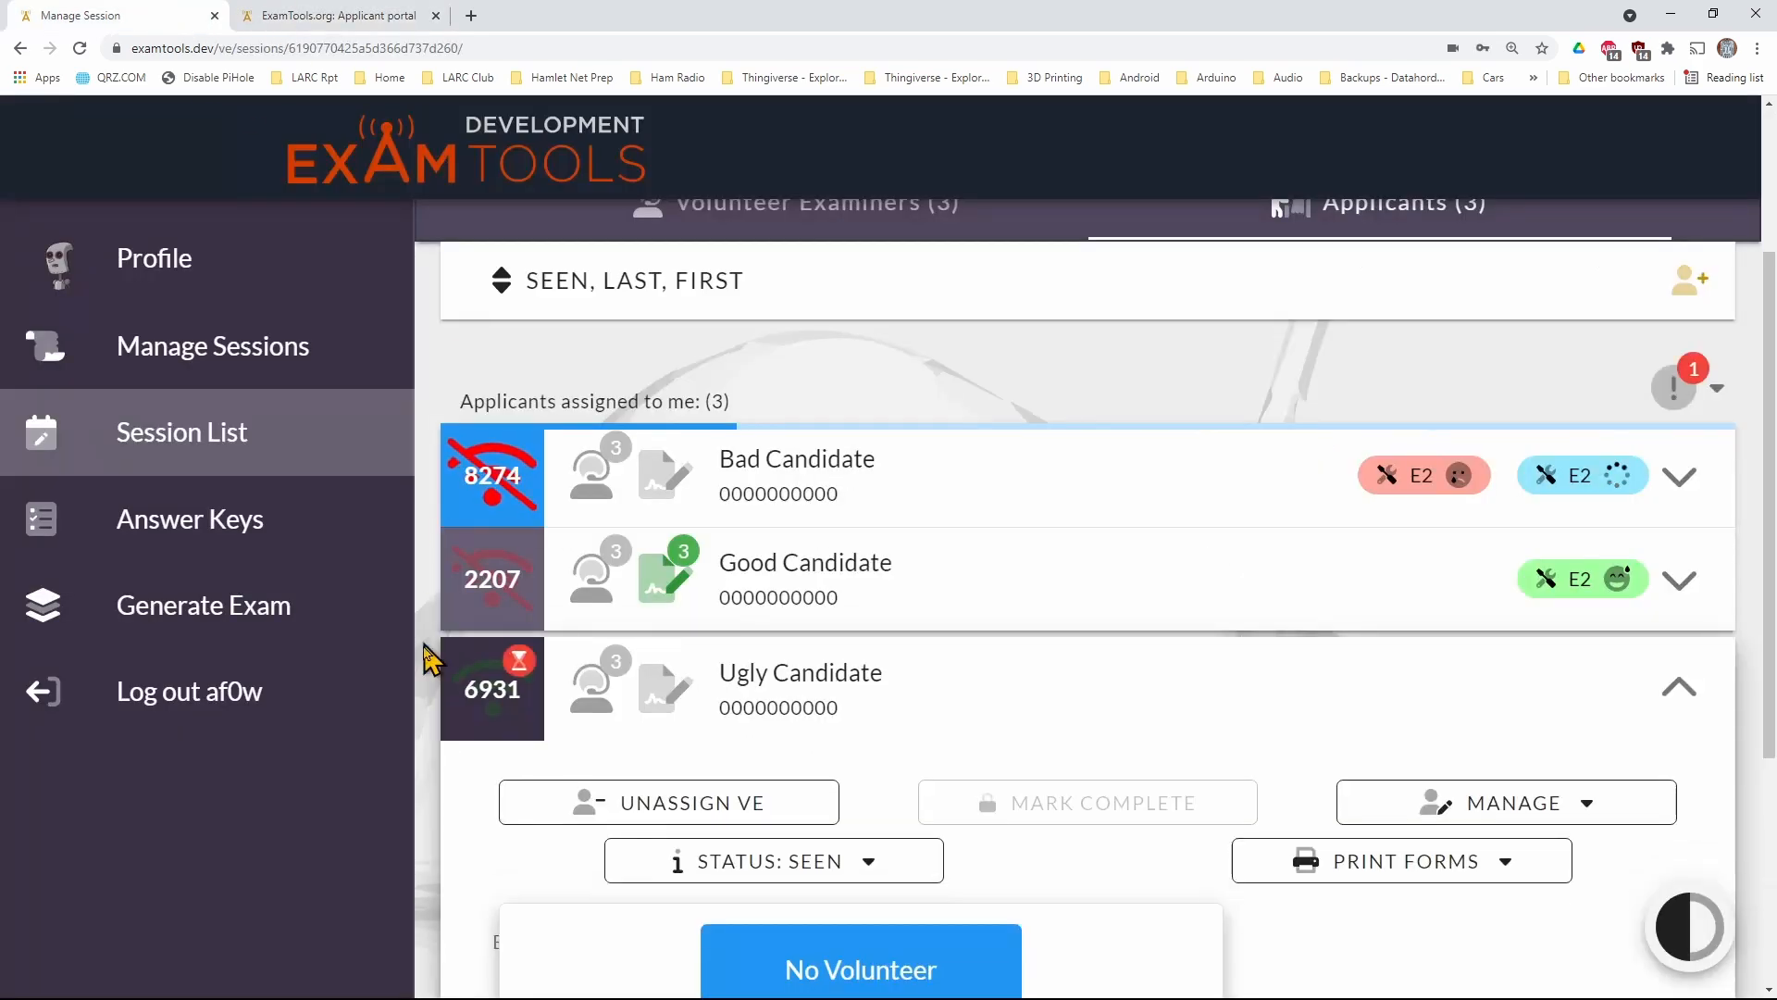
left_click(512, 669)
left_click(1265, 889)
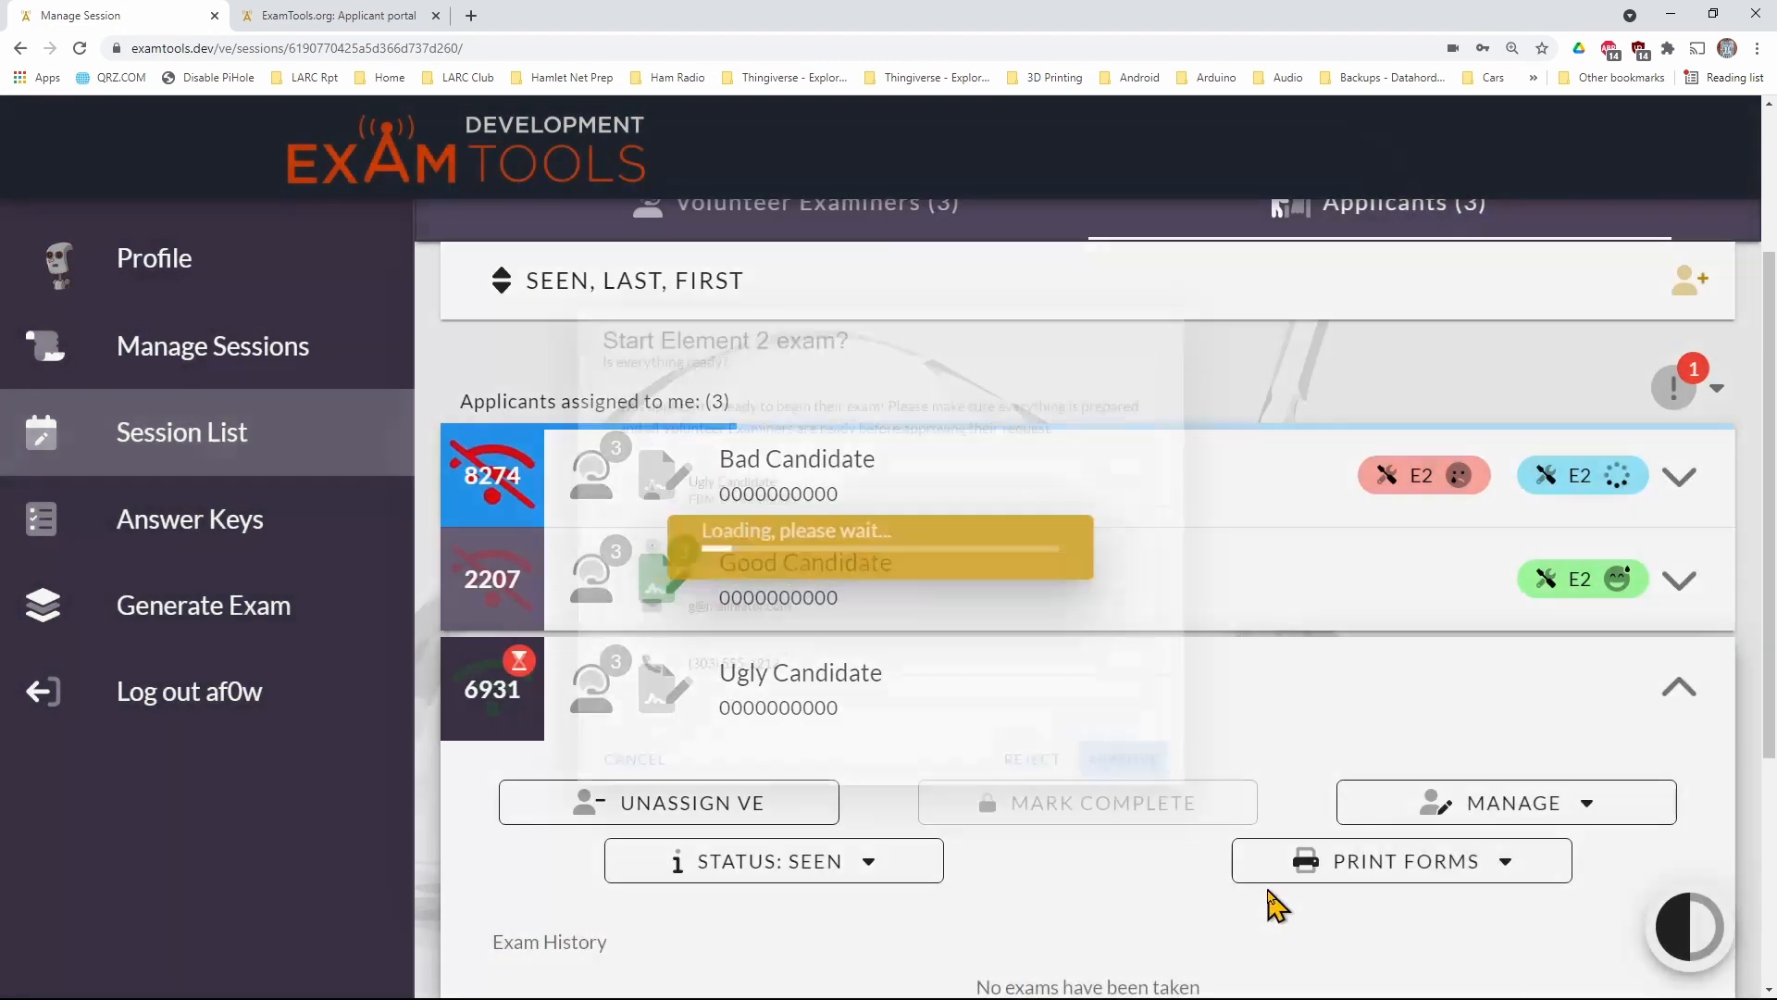
Complete all 35 questions of the applicant's Technician exam and submit it for grading
left_click(296, 25)
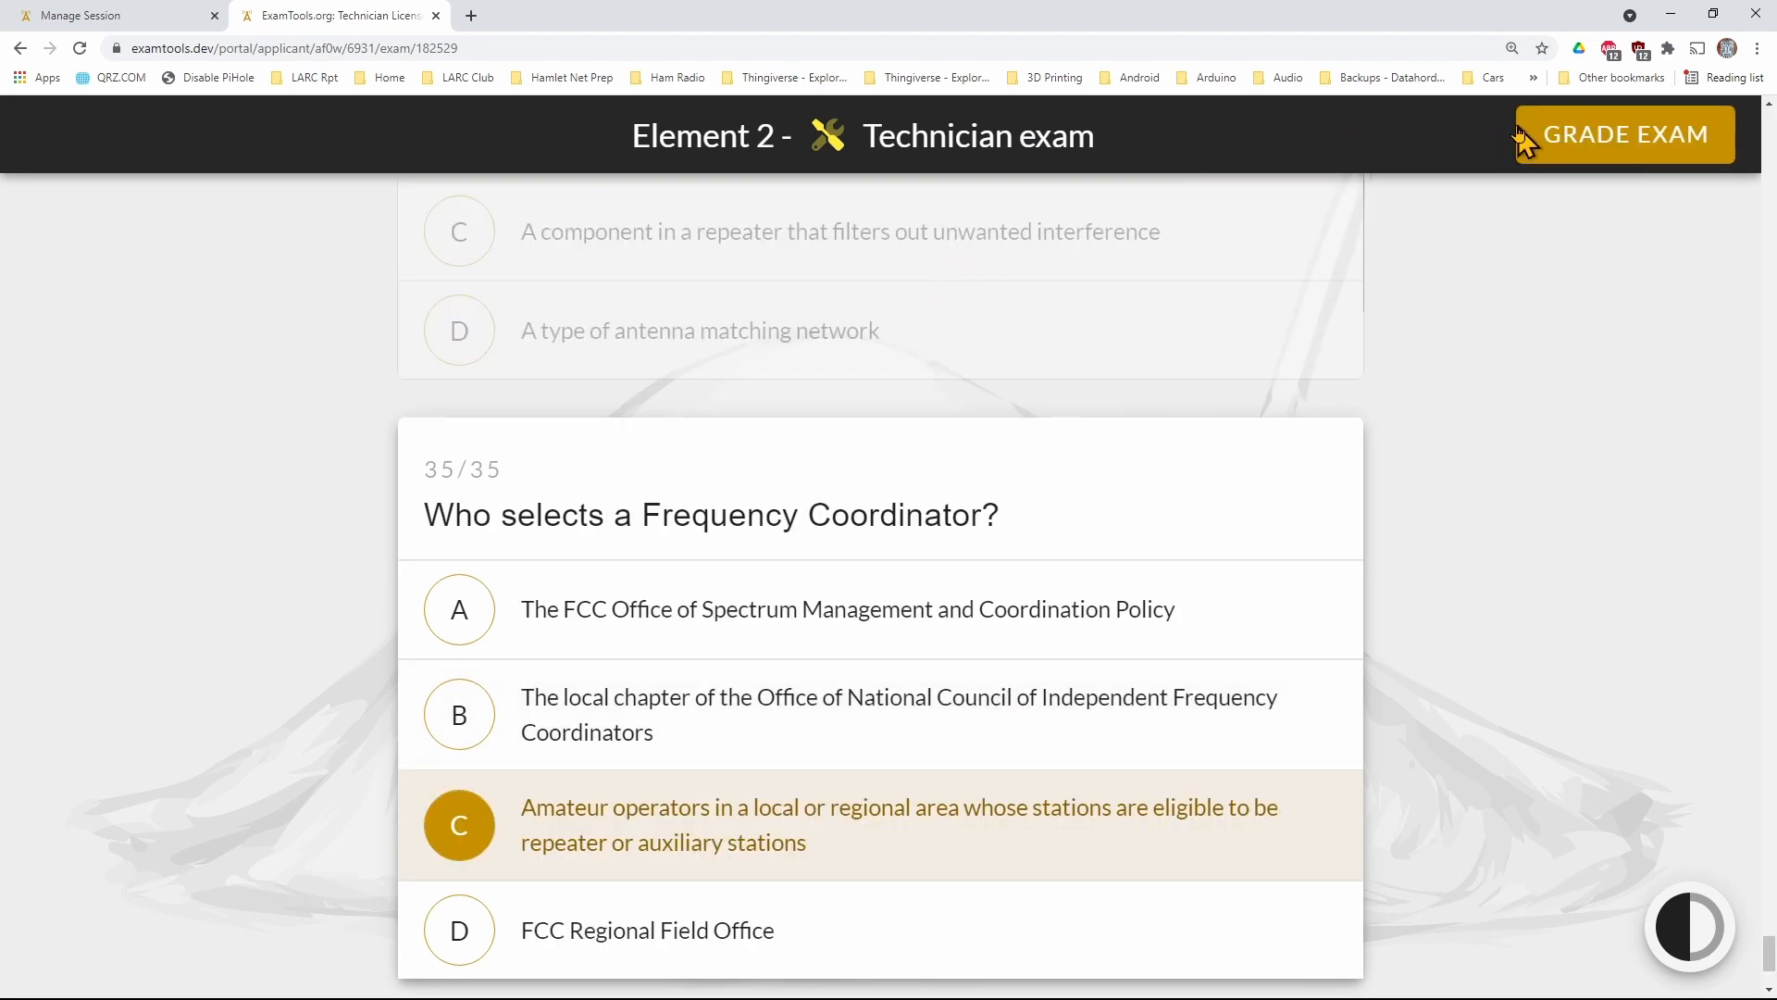
scroll(1188, 606, "up", 6)
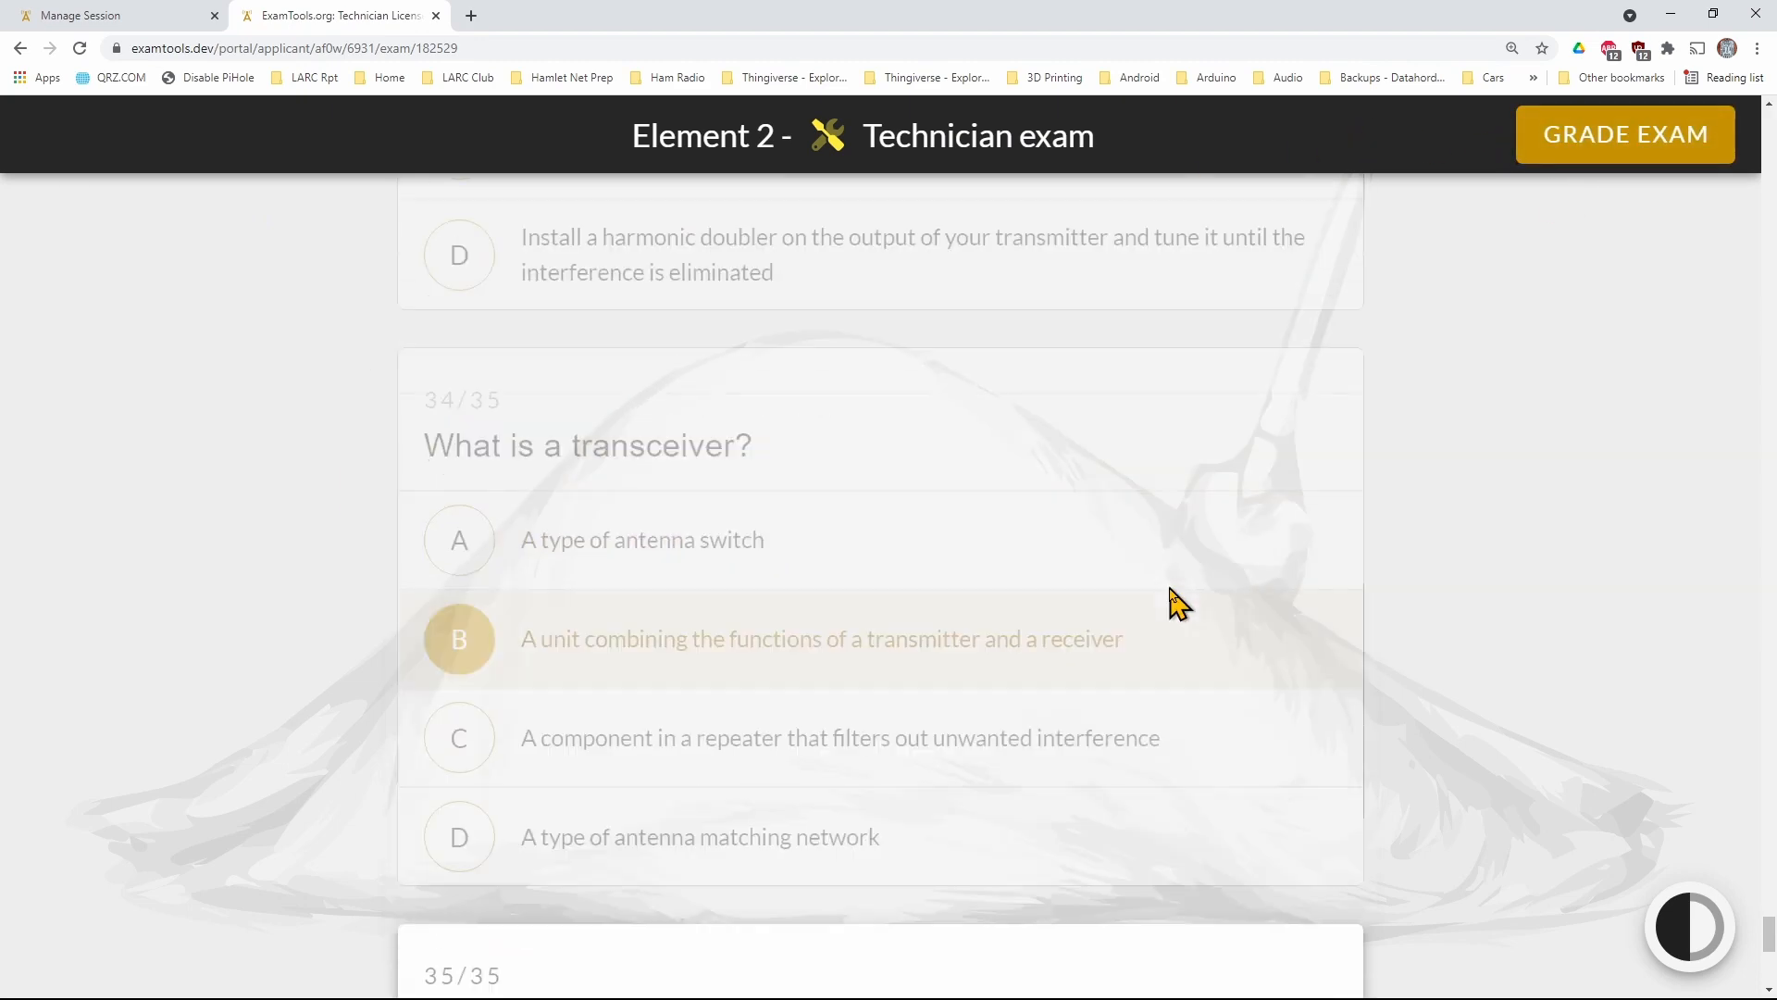
scroll(1185, 588, "down", 5)
left_click(1574, 161)
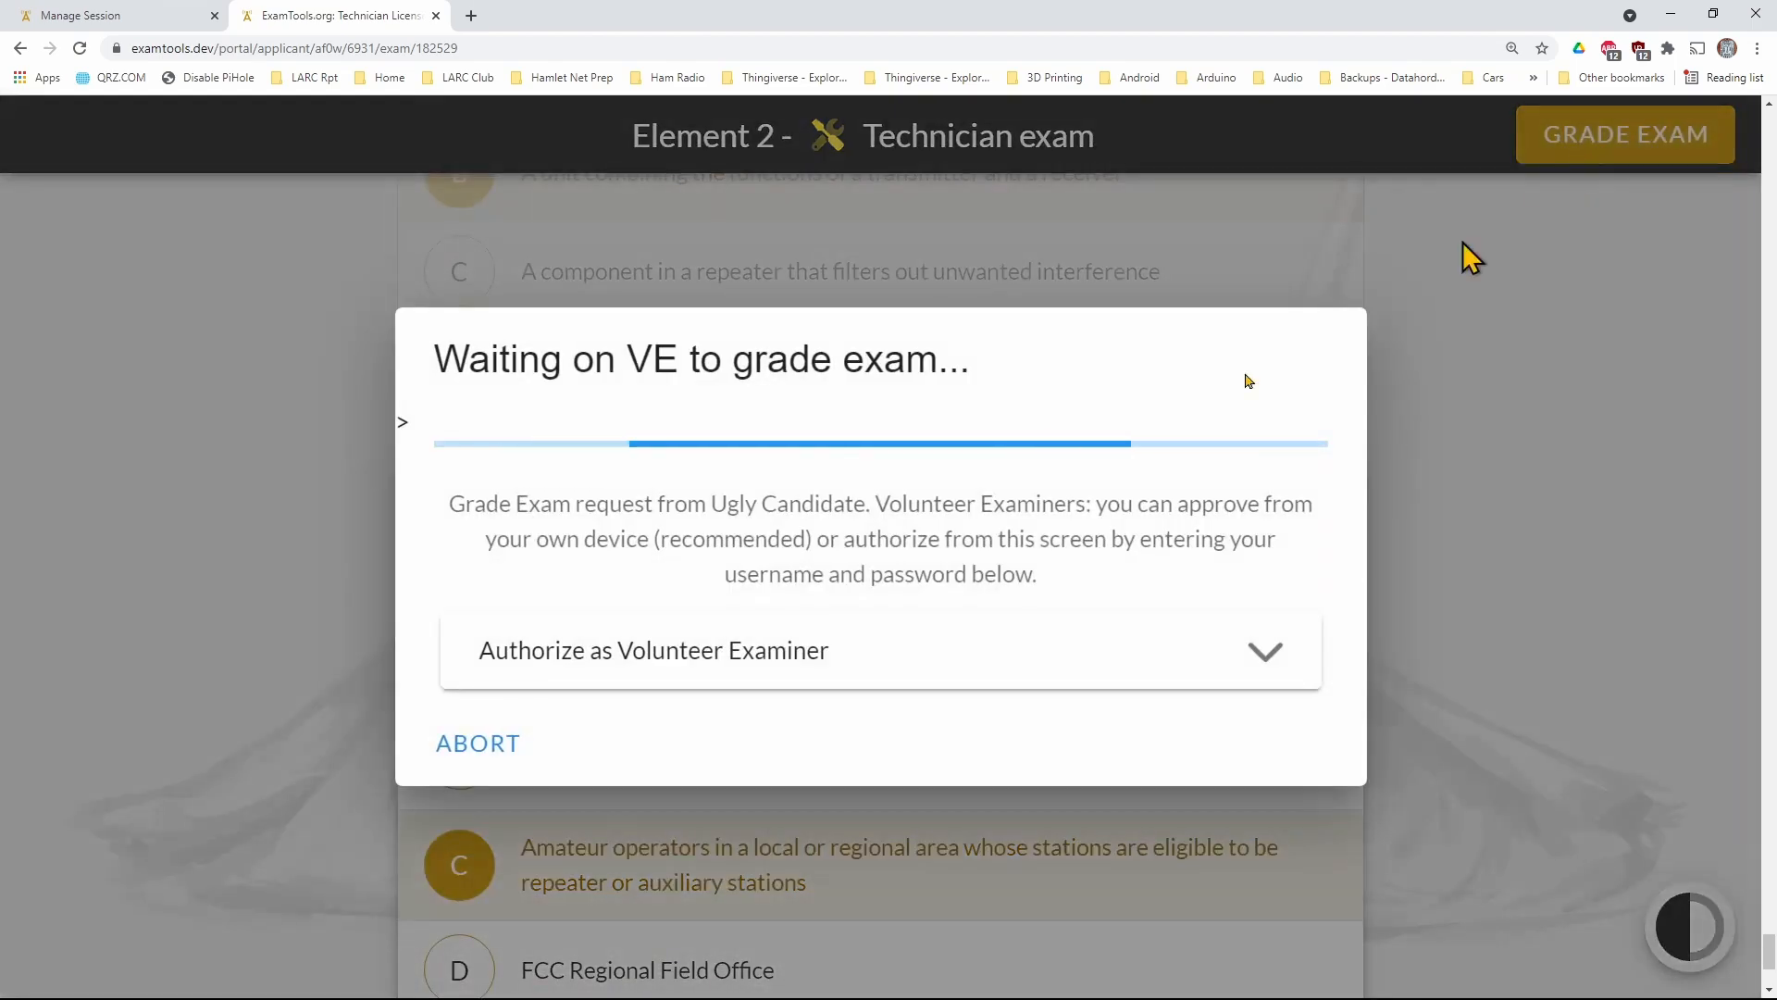
Approve the applicant's exam grading request as the examiner, using the saved username and password
left_click(141, 26)
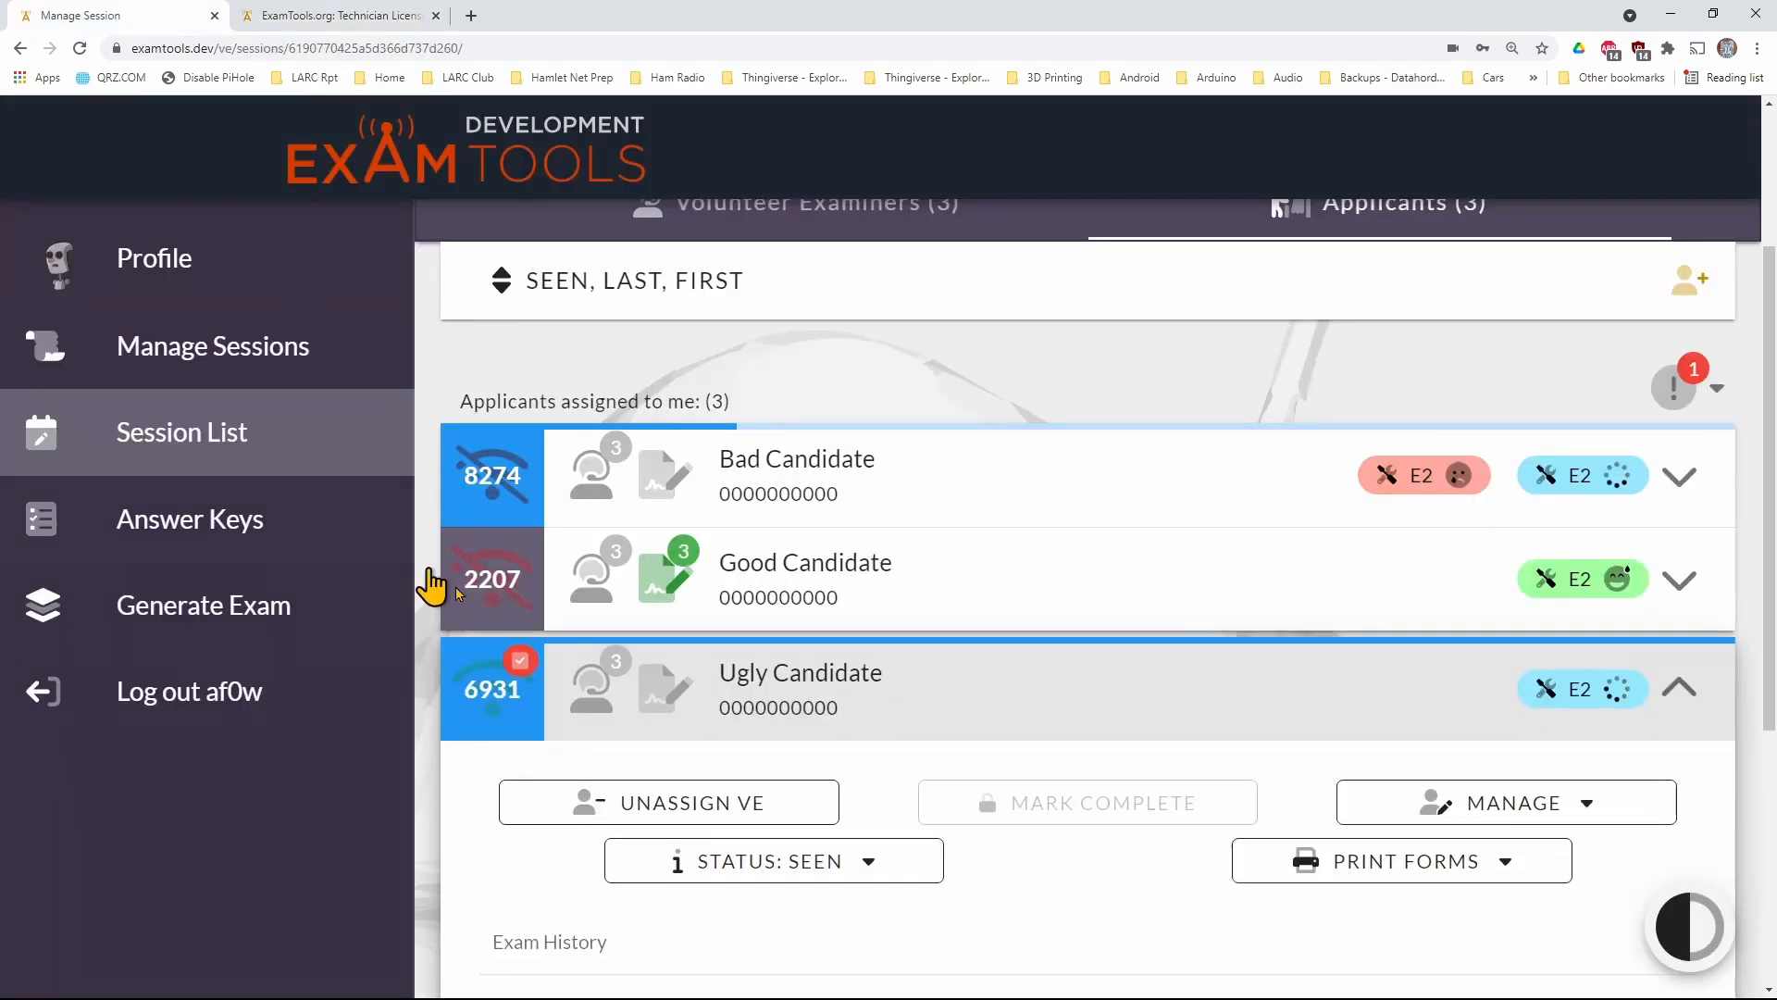
left_click(529, 683)
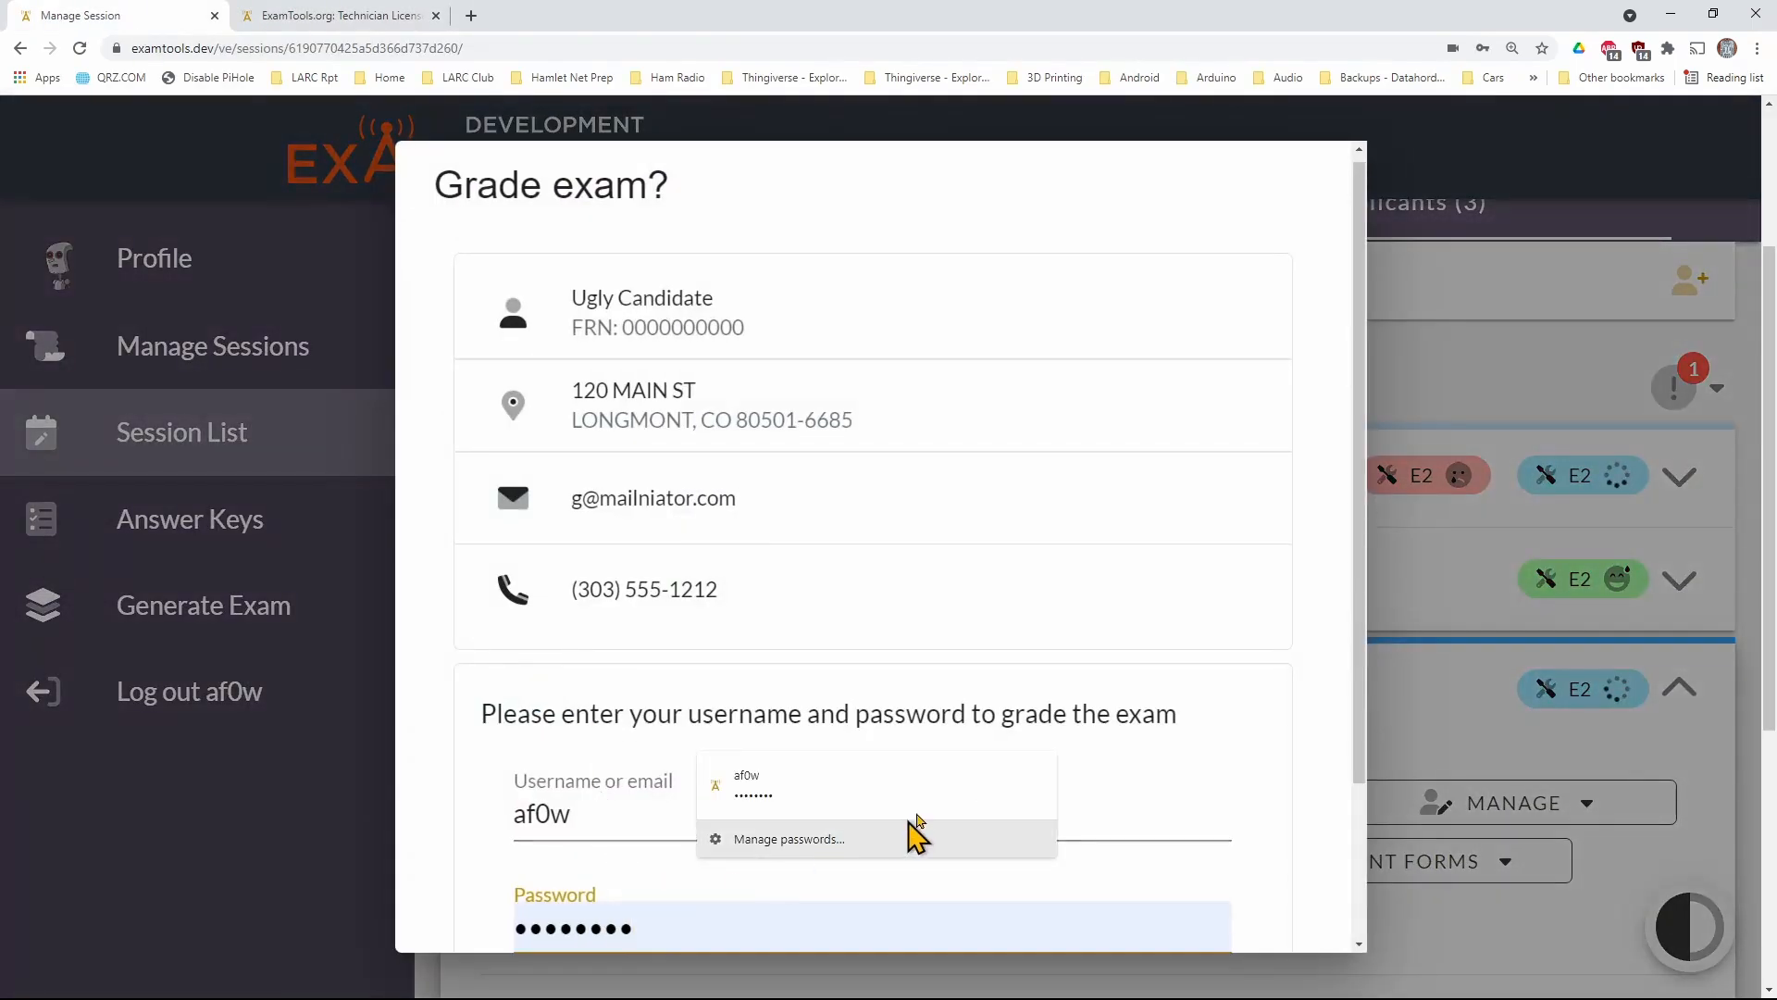
scroll(1231, 916, "down", 2)
left_click(1256, 911)
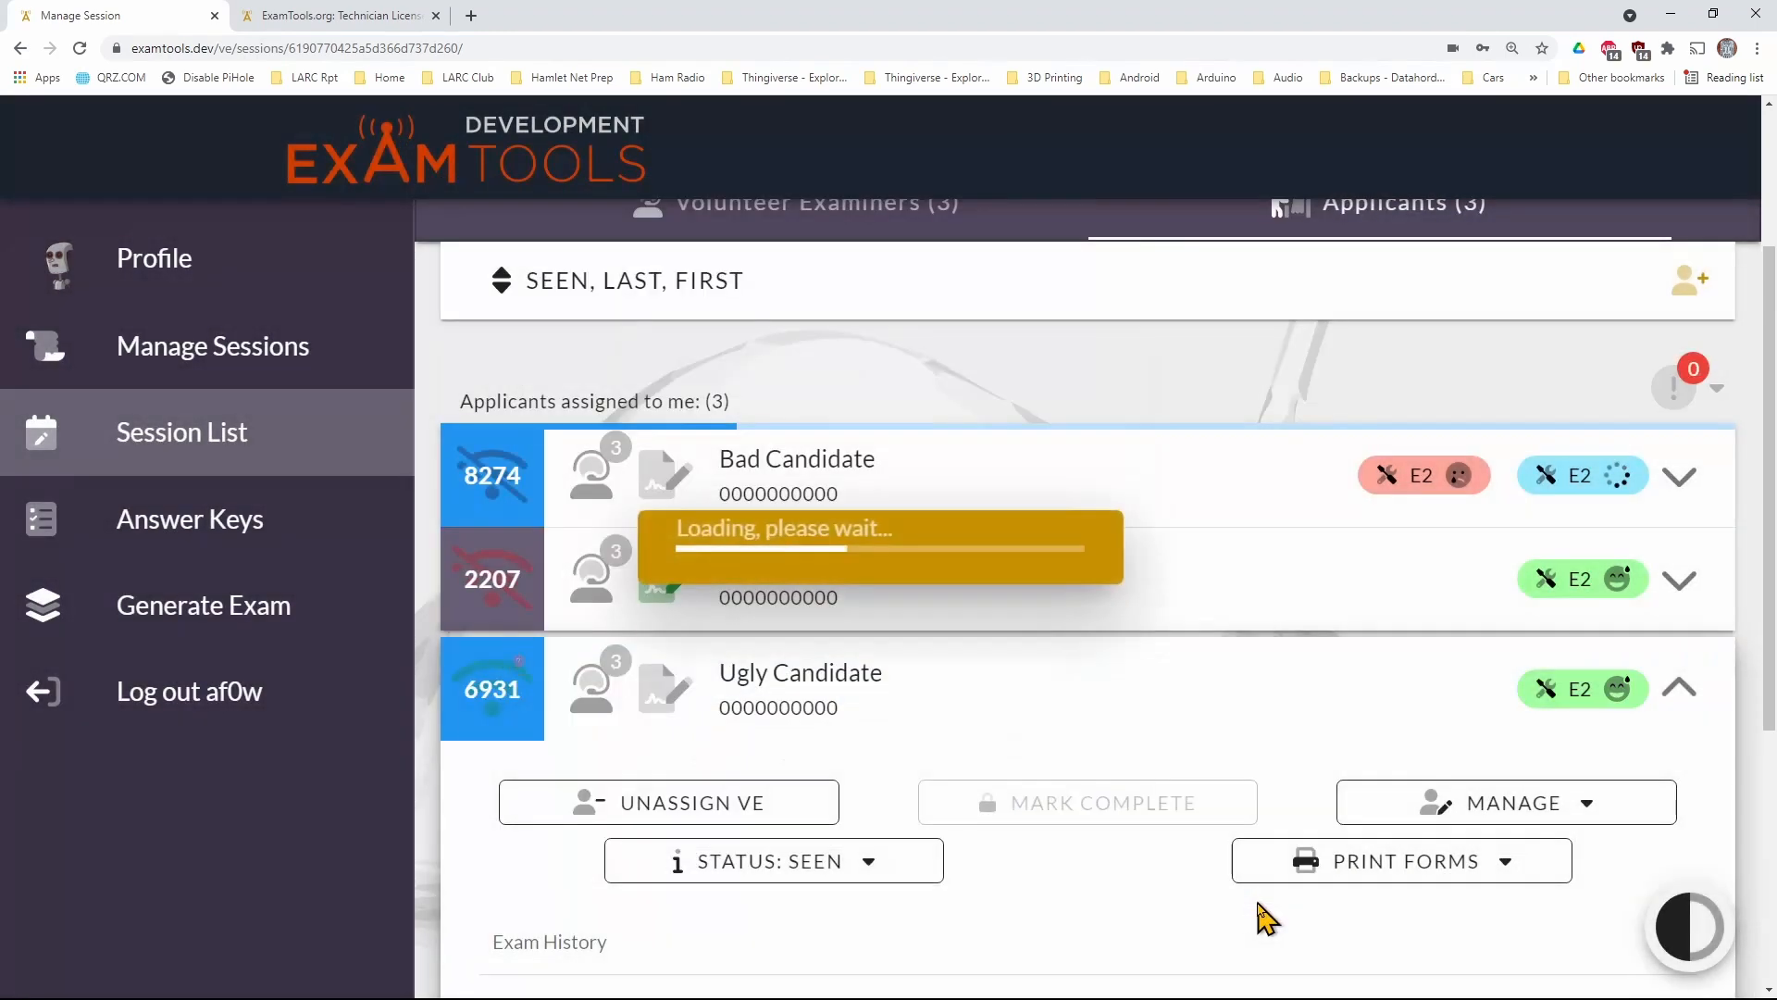
End testing in the passed applicant's portal by choosing to finish and sign forms, and confirm the choice
left_click(312, 23)
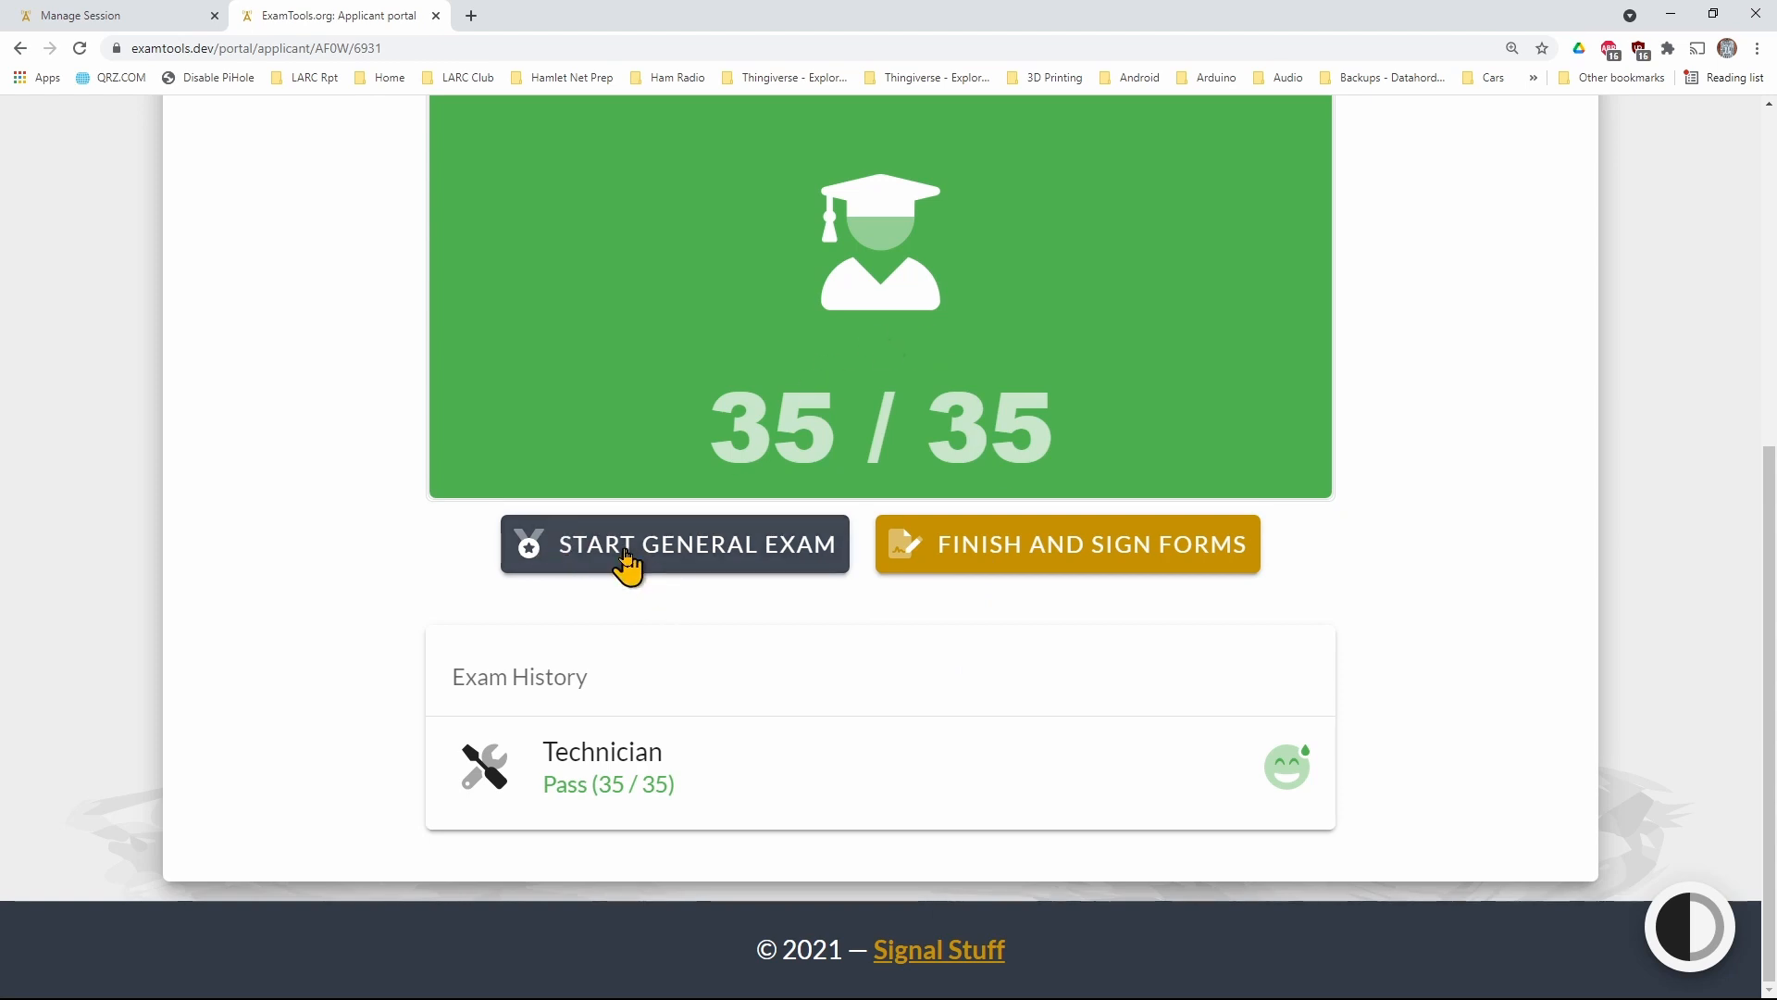
left_click(1011, 574)
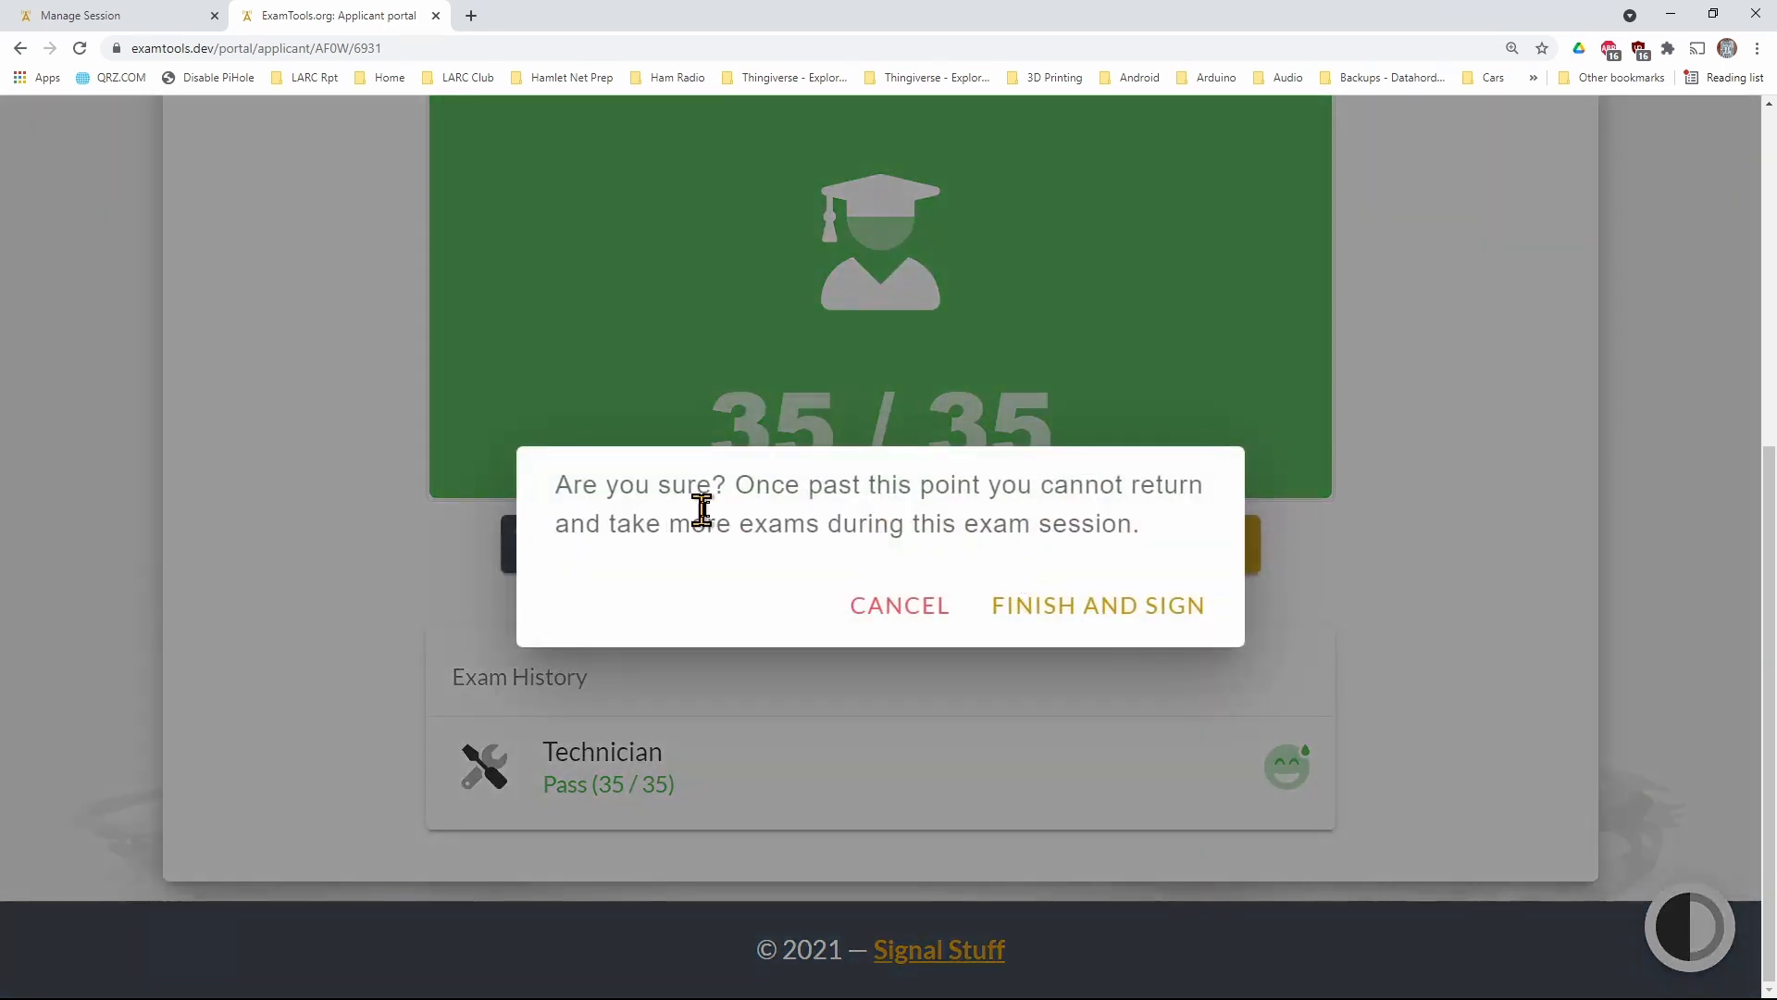
left_click(1047, 614)
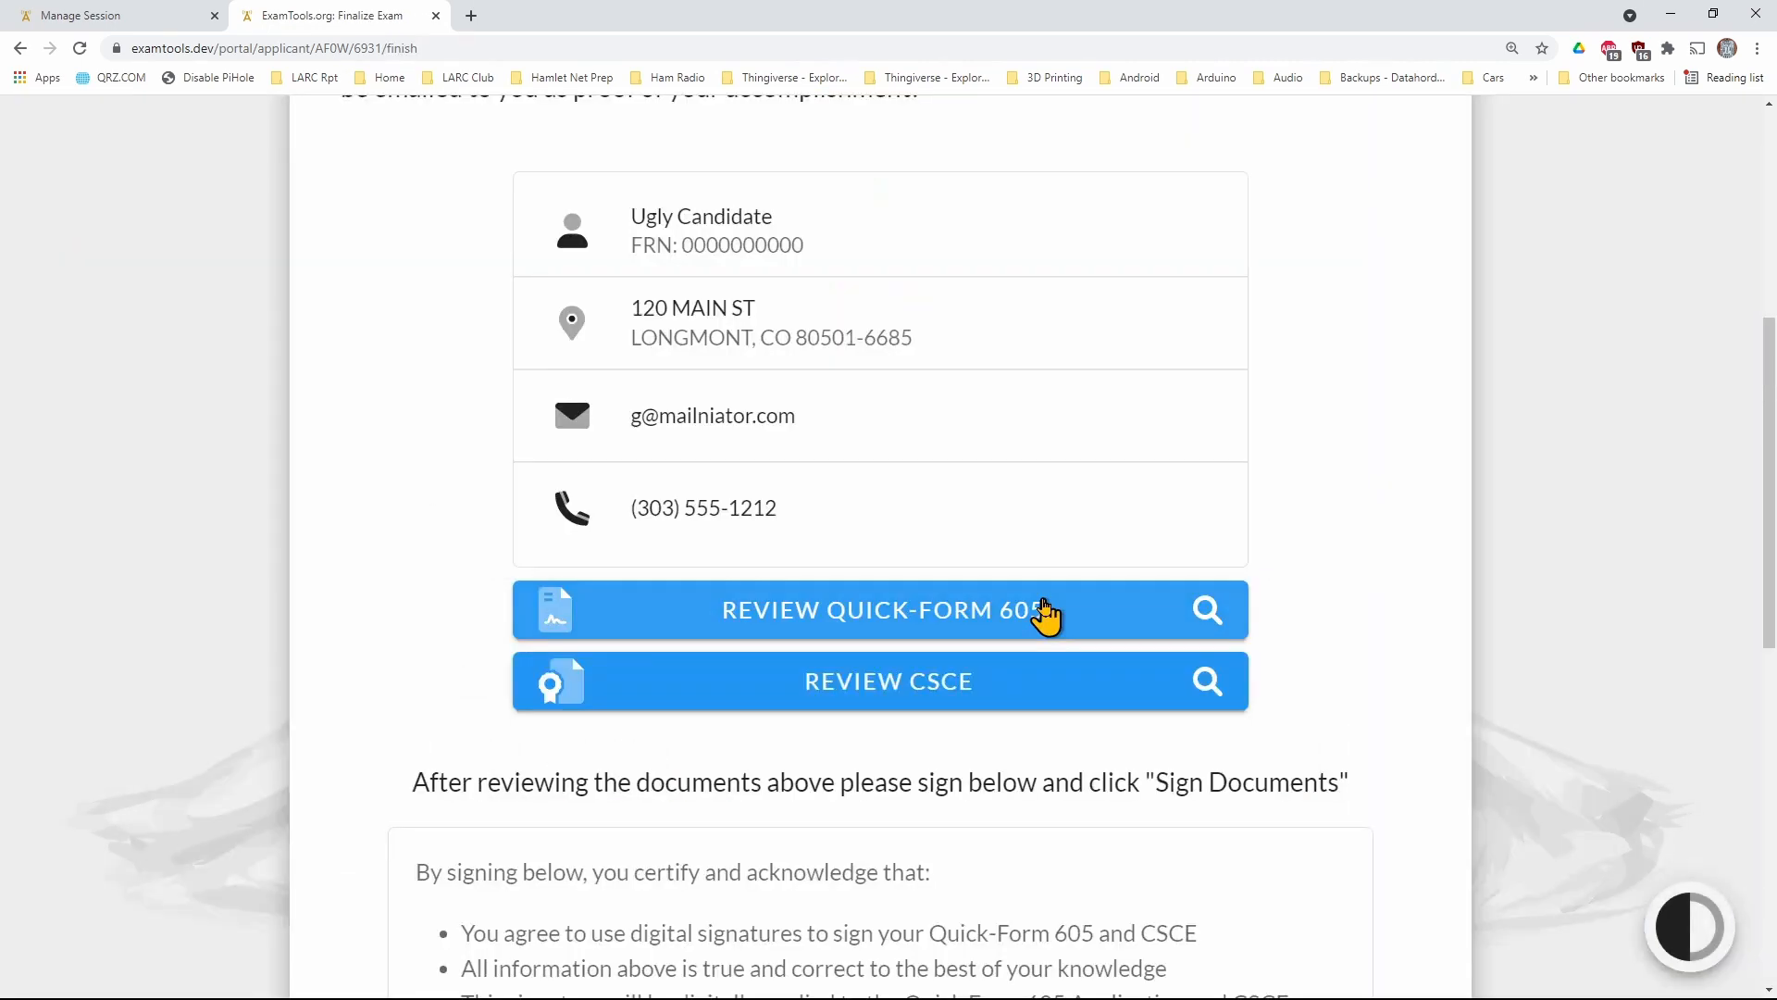
Review the applicant's final information, the Quick-Form 605 and the CSCE before signing
scroll(1043, 609, "up", 6)
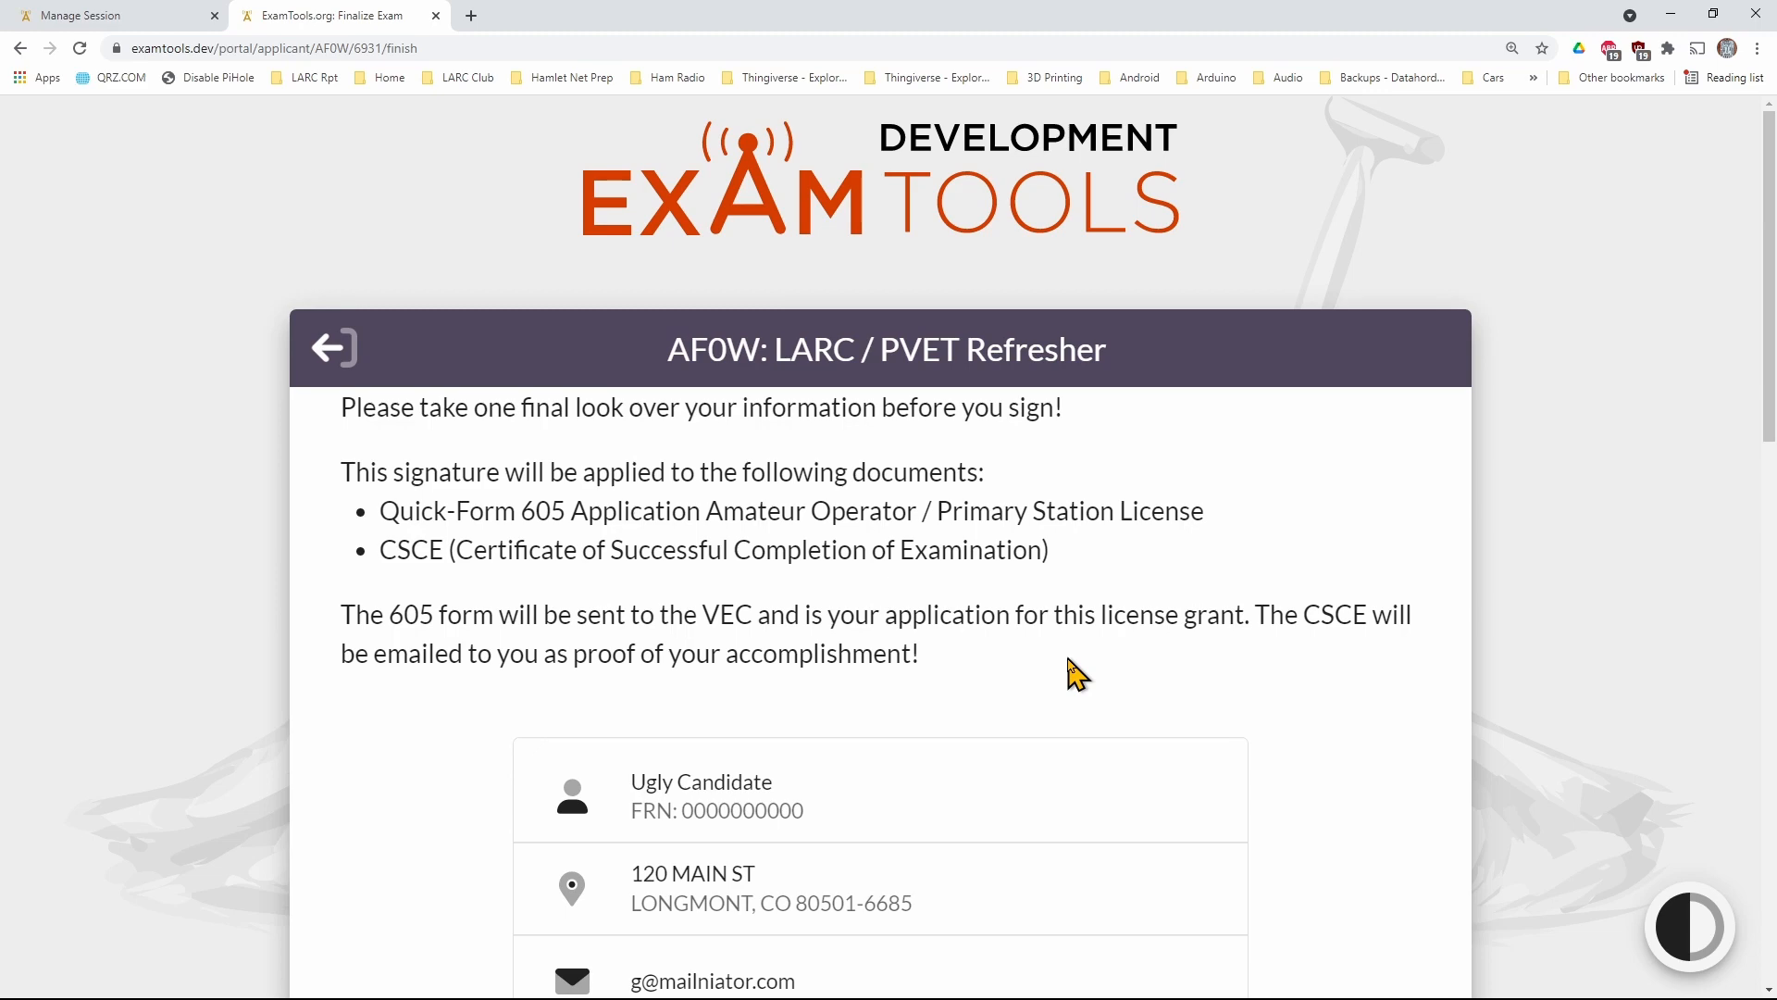
scroll(1074, 674, "down", 5)
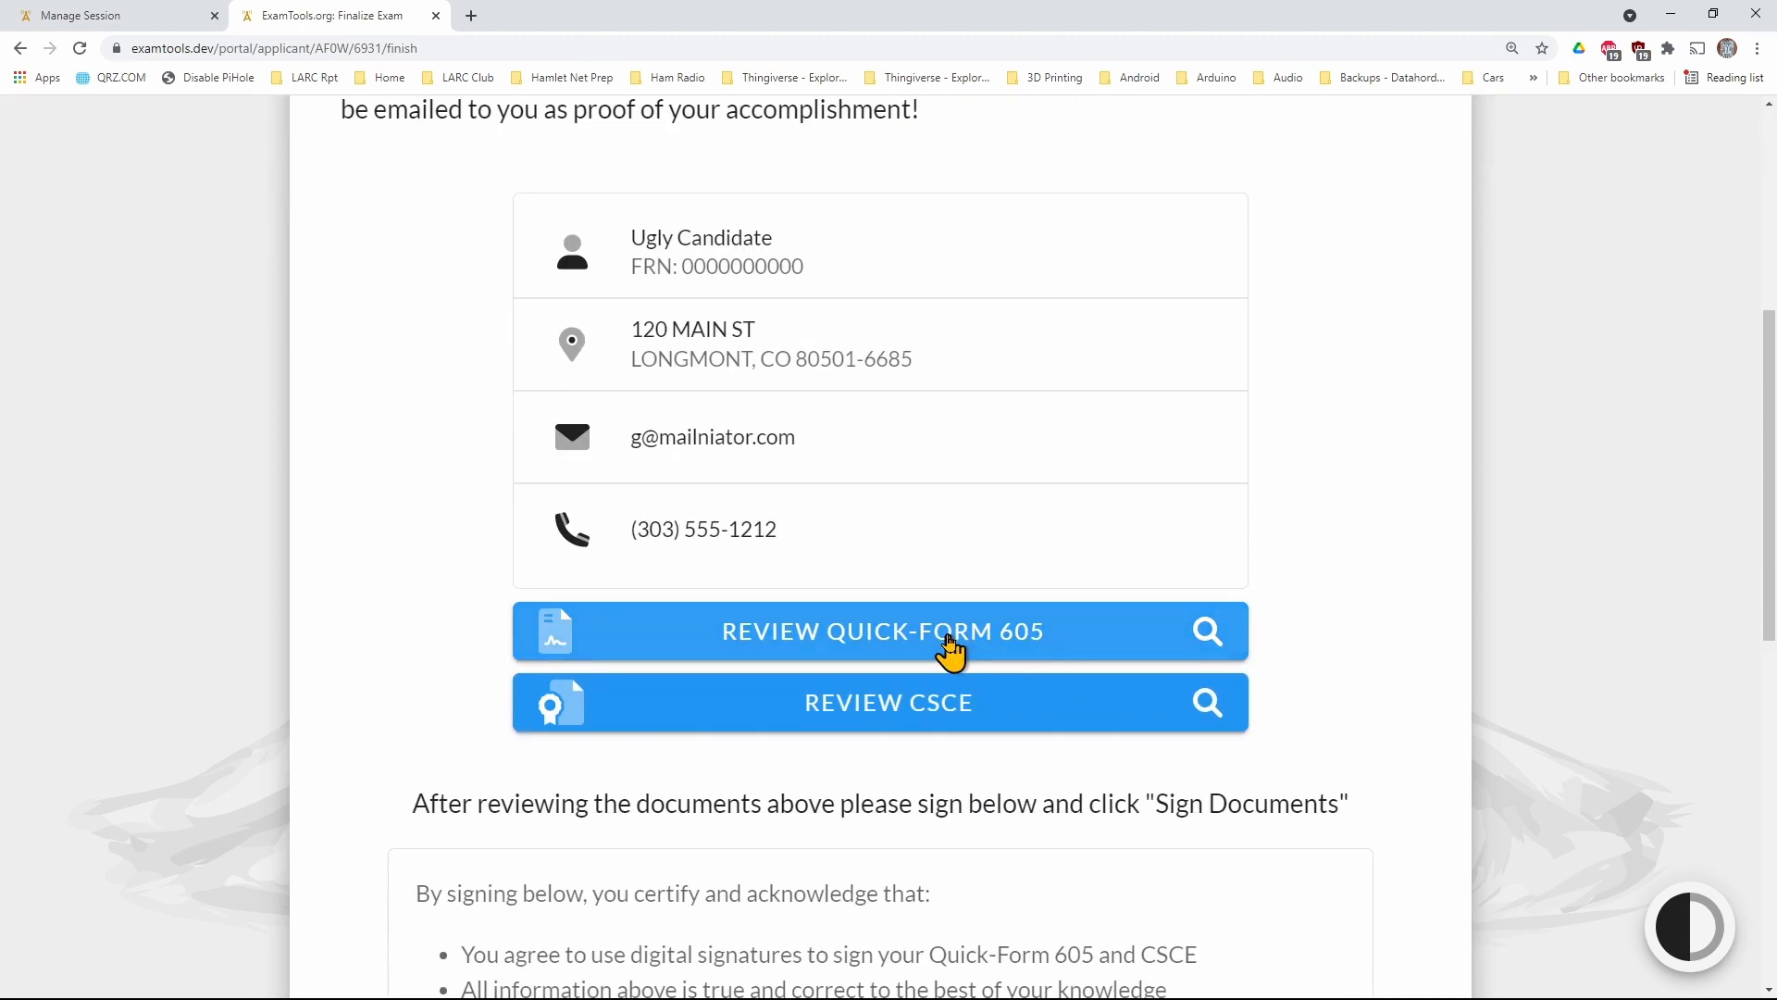
left_click(951, 648)
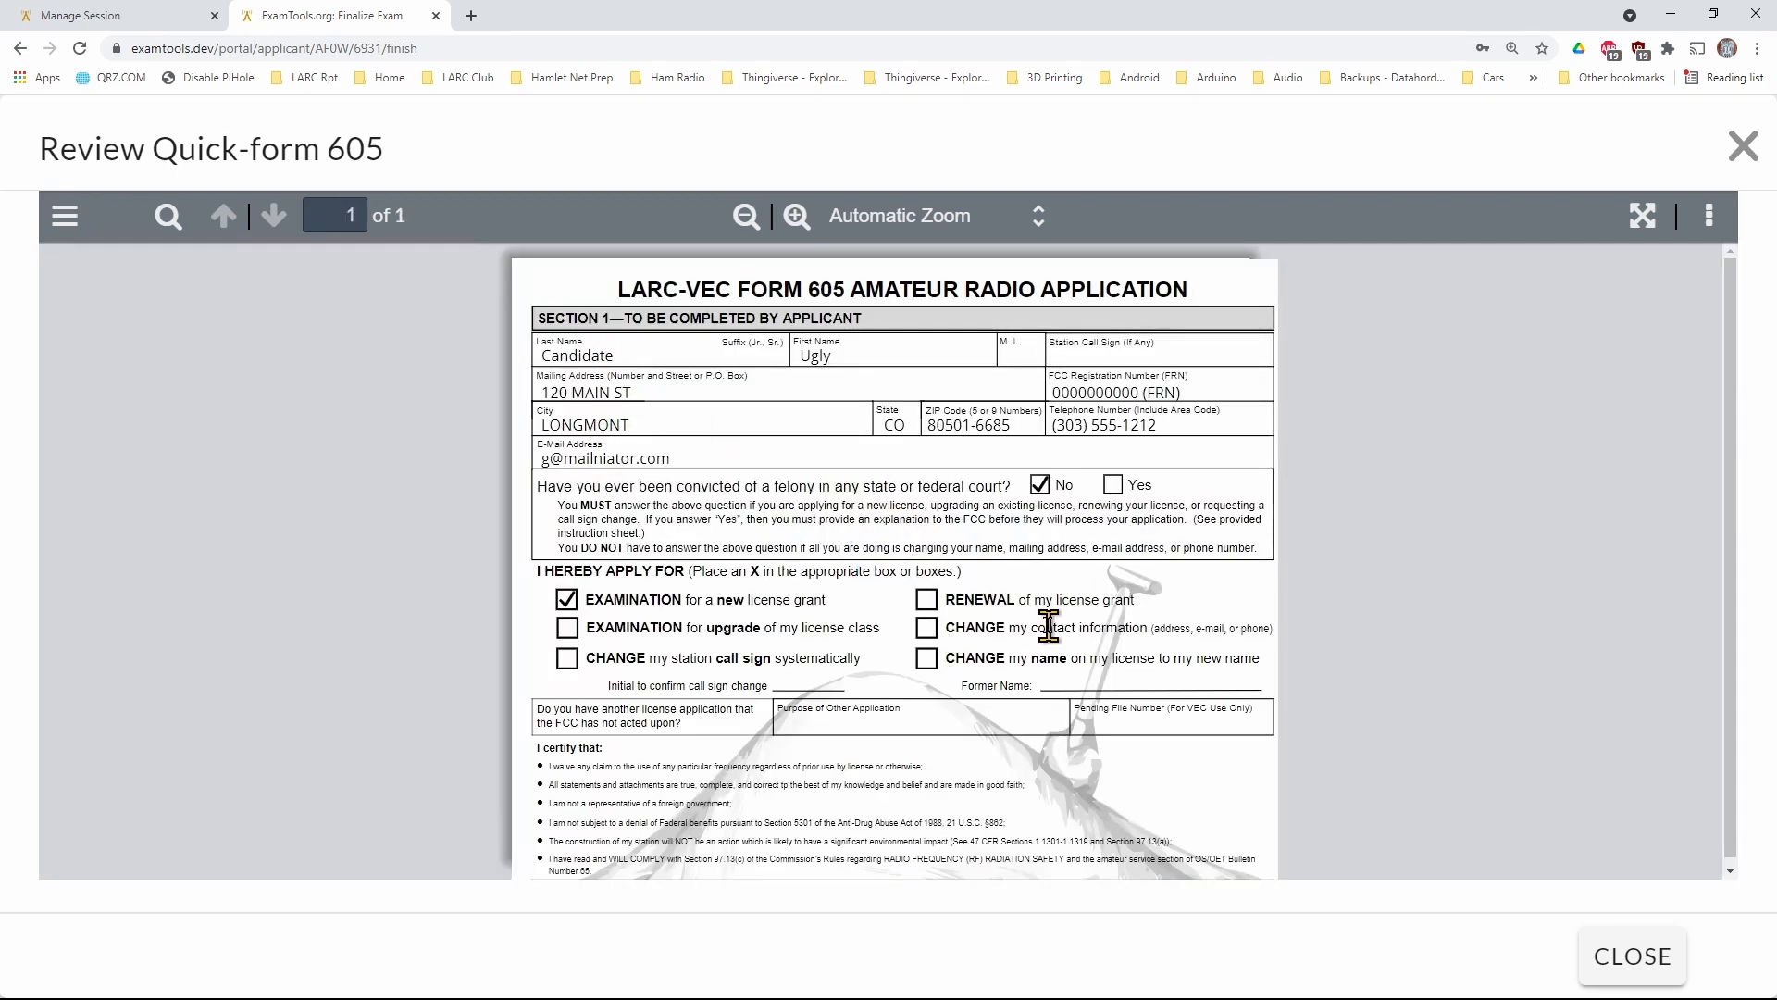
key("Escape")
left_click(931, 703)
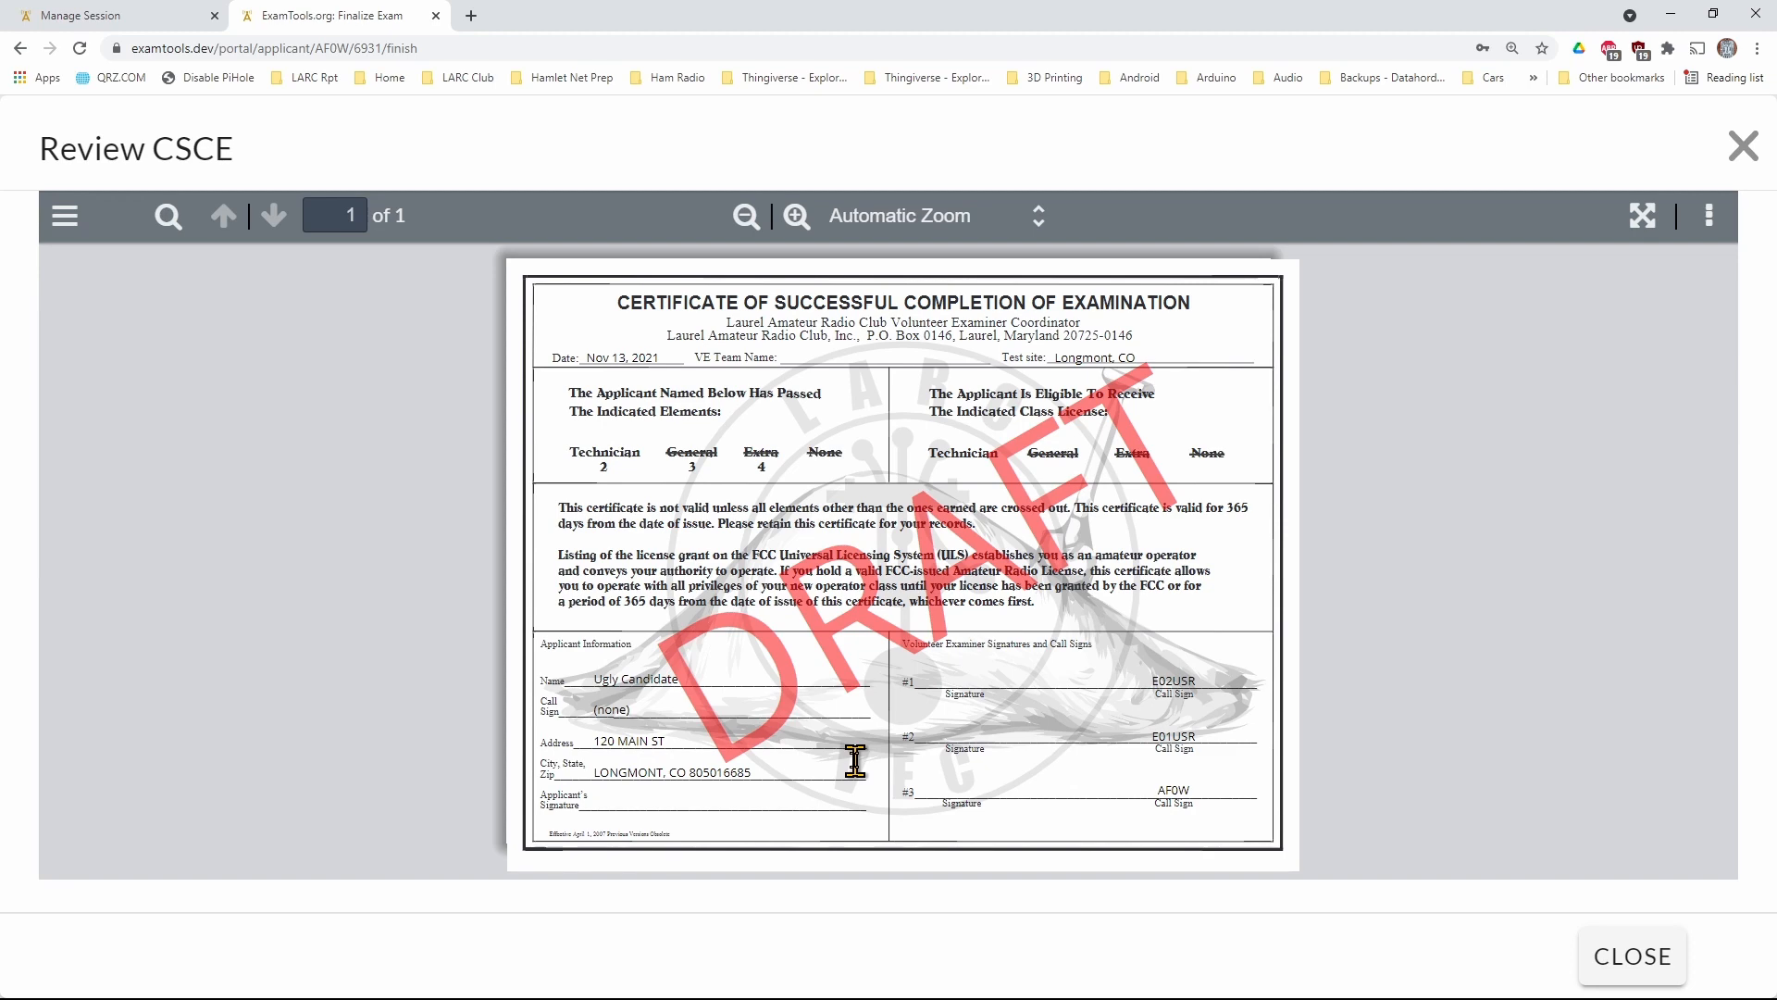
key("Escape")
Enter the applicant's full name as the signer of the documents
scroll(857, 774, "down", 6)
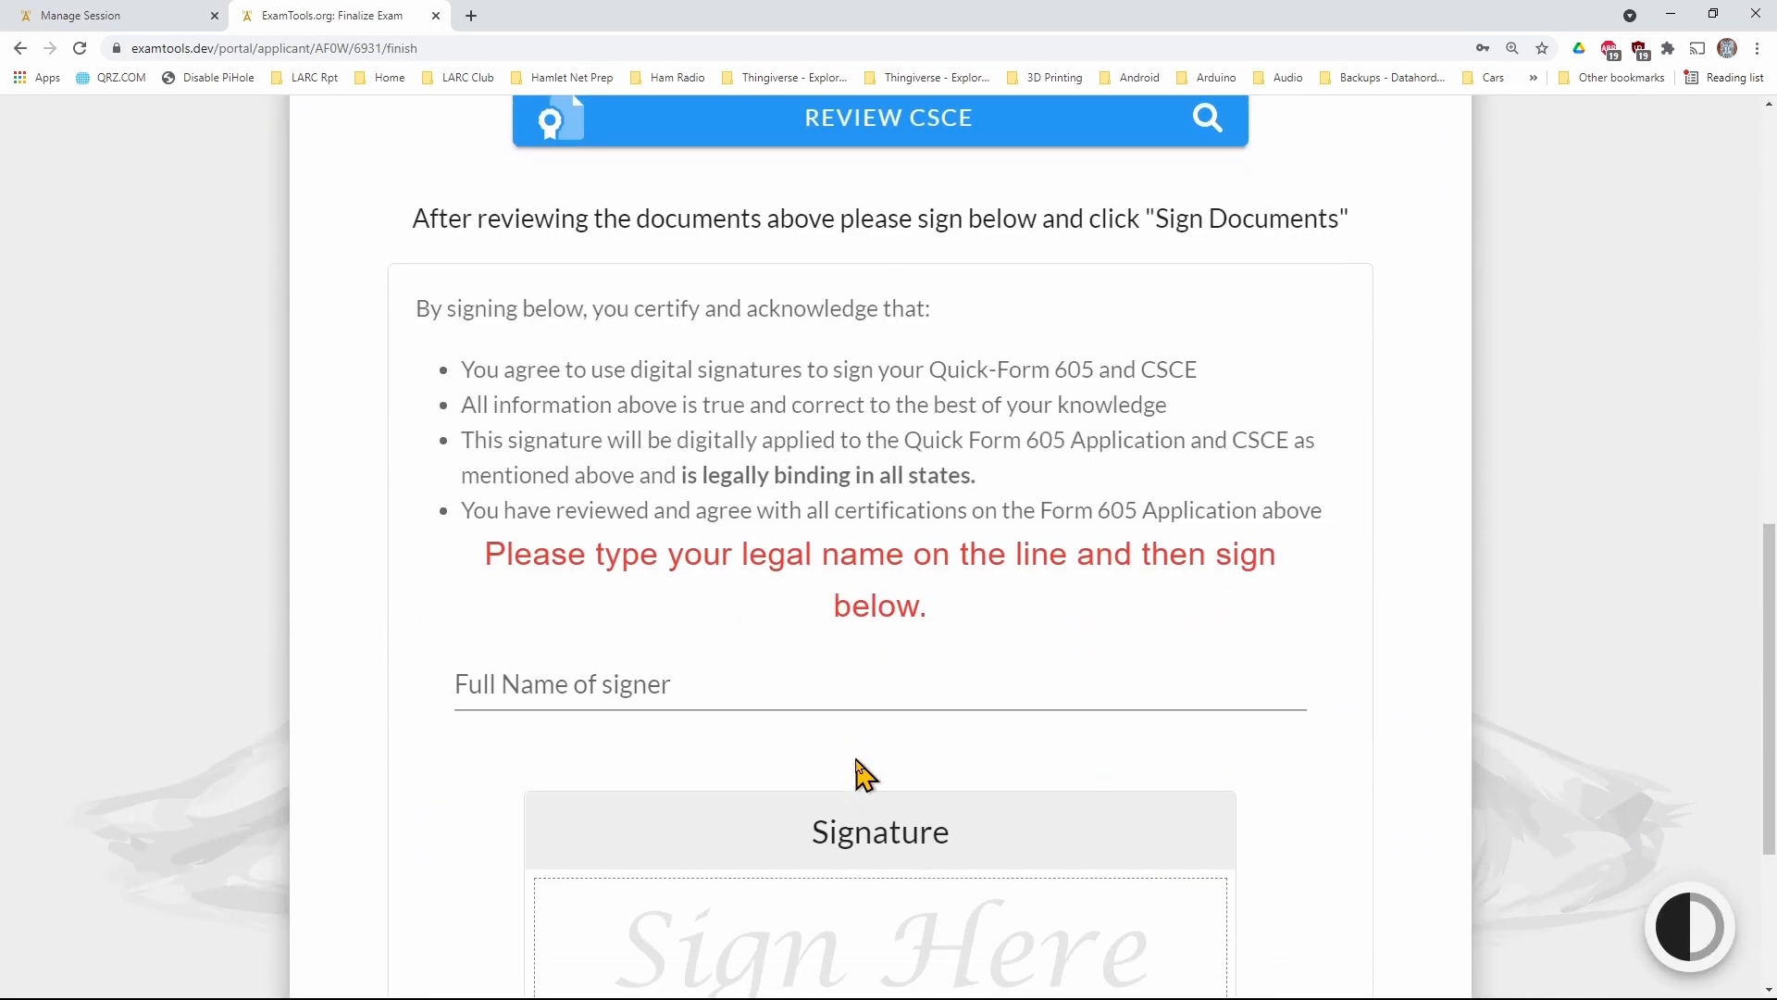
left_click(765, 681)
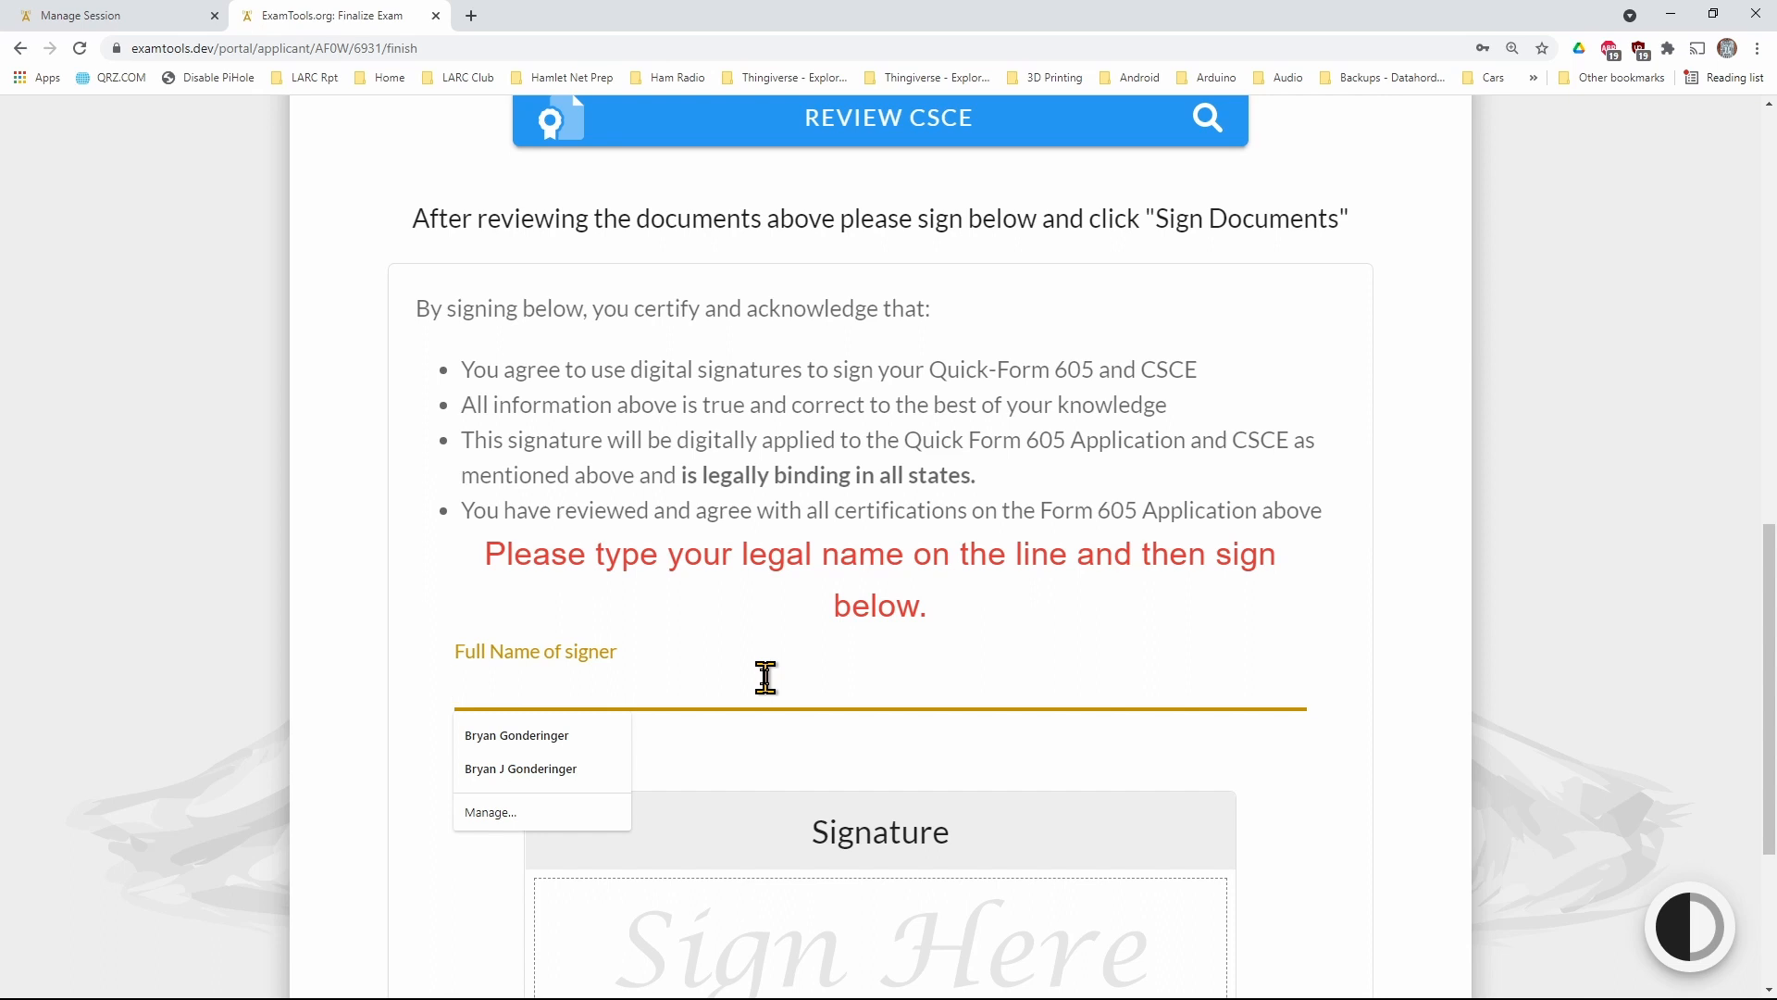
type("Ugly")
key("Tab")
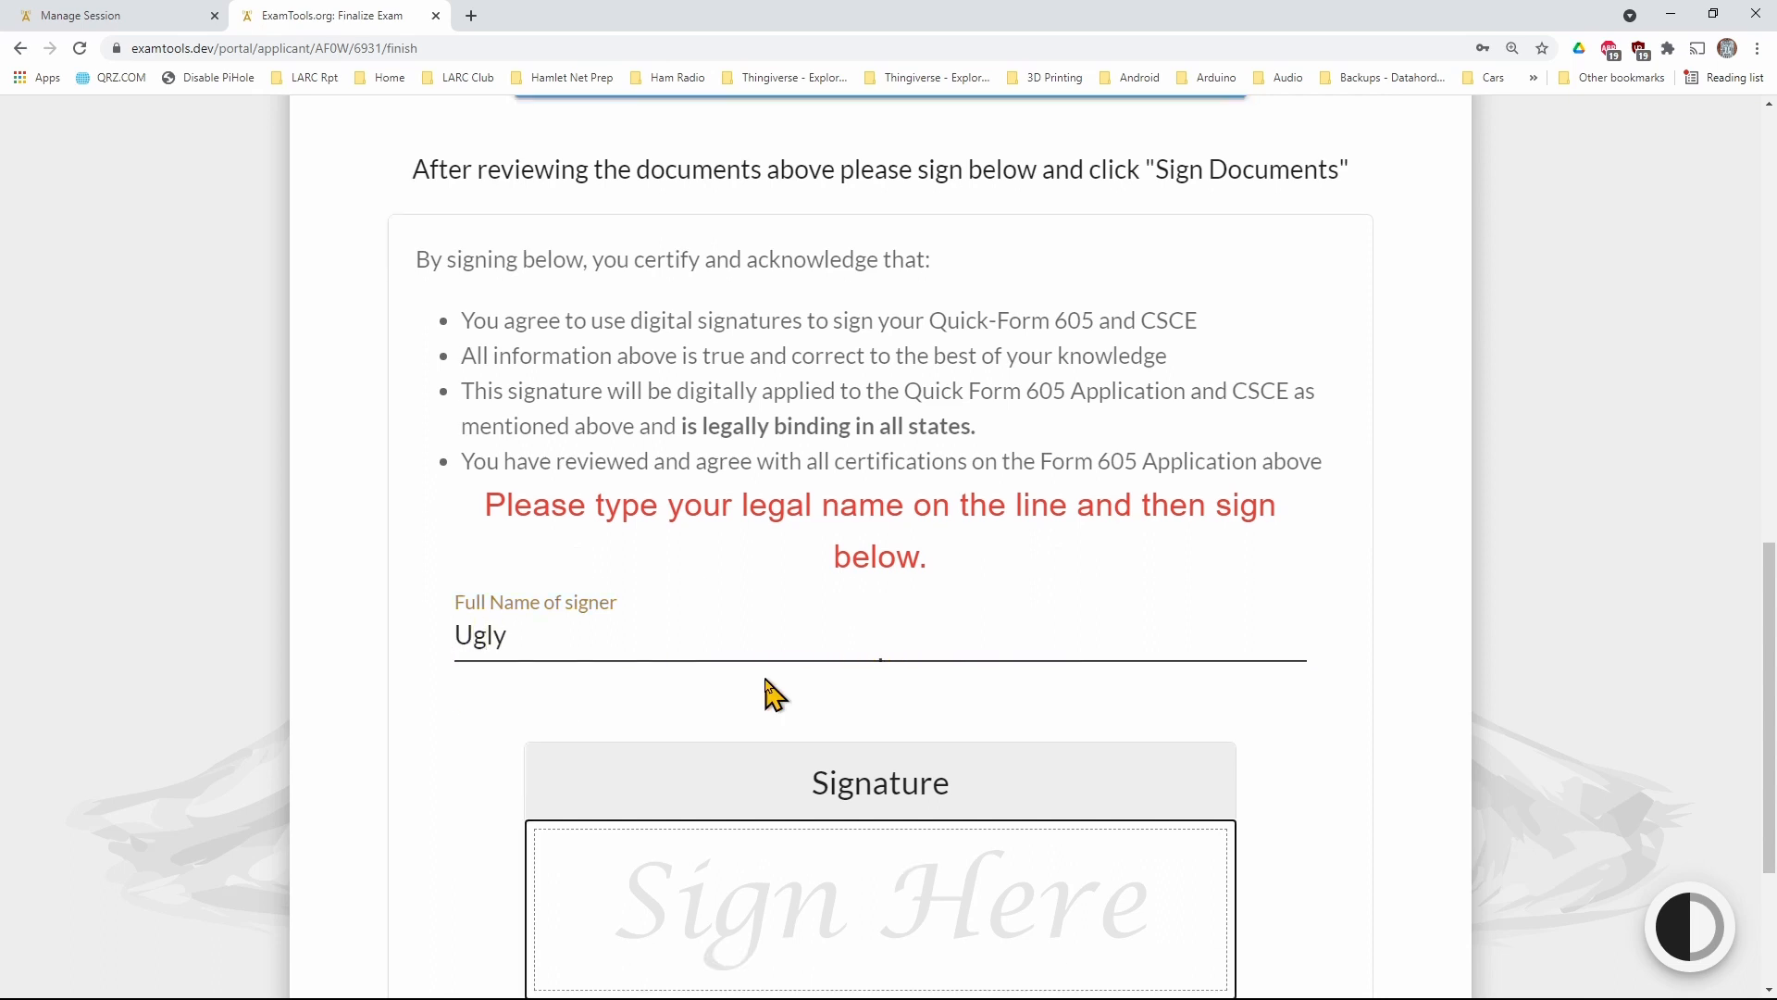
left_click(784, 638)
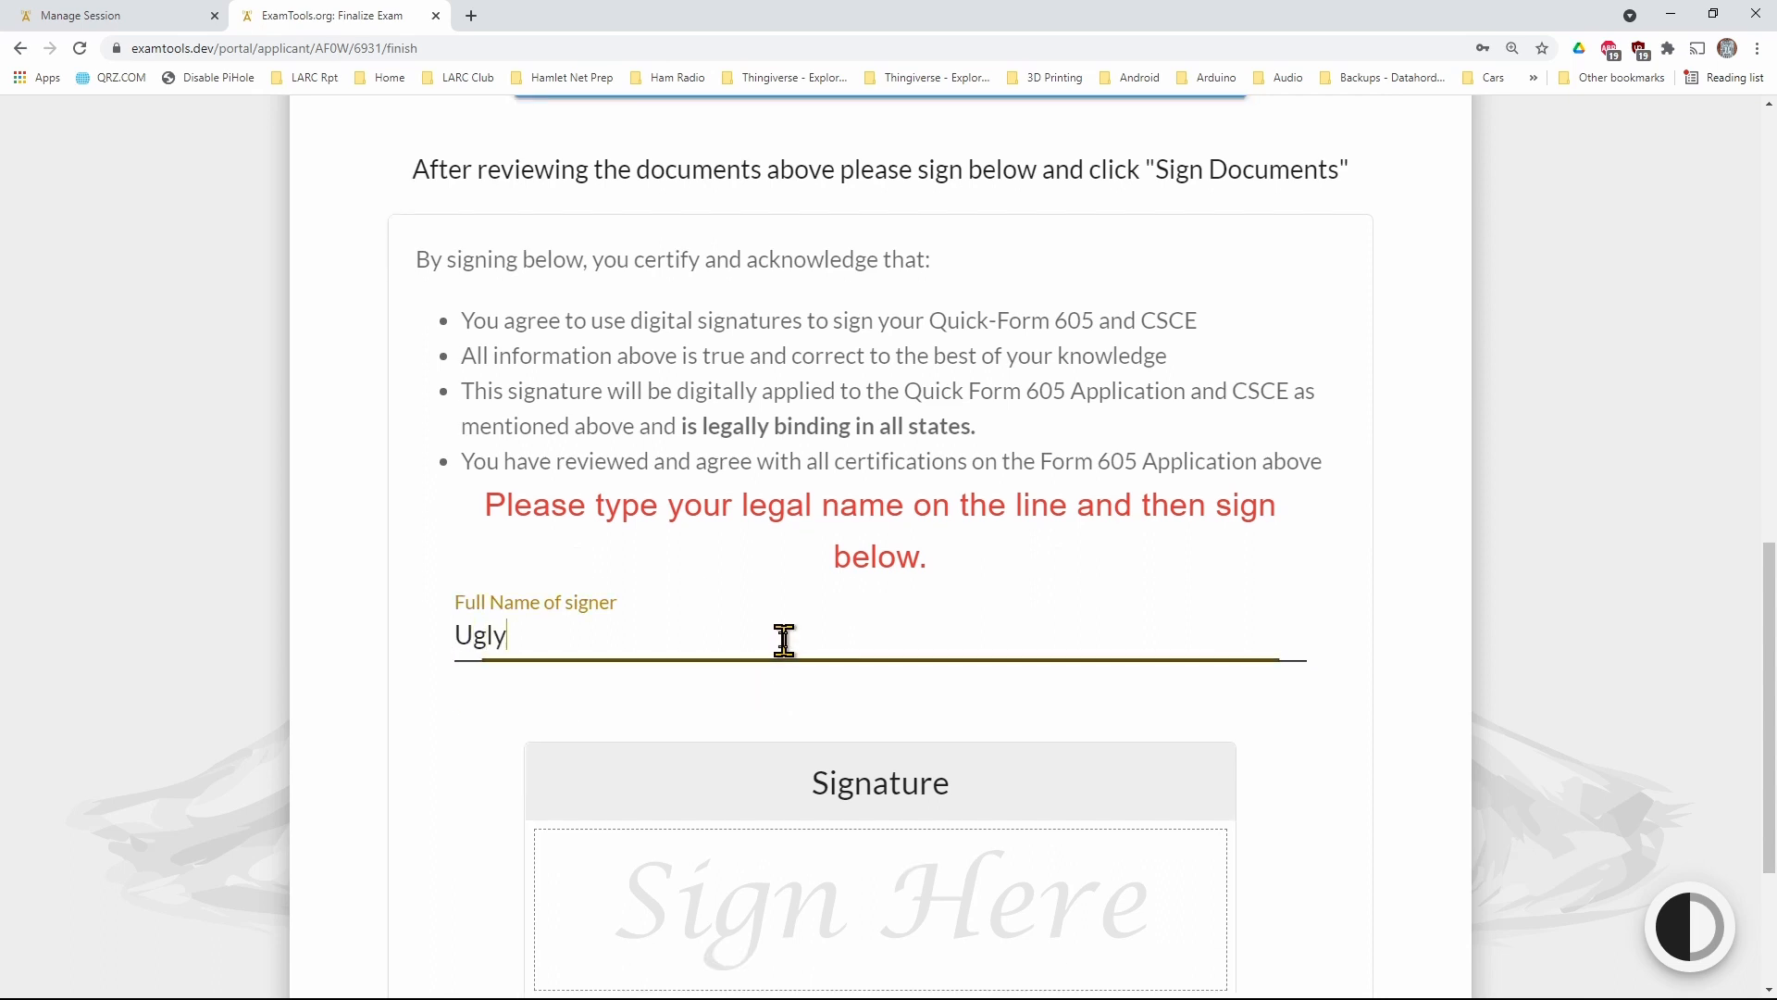
type("Candidate")
Draw the applicant's freehand signature, sign the documents and confirm finishing the session
scroll(784, 639, "down", 2)
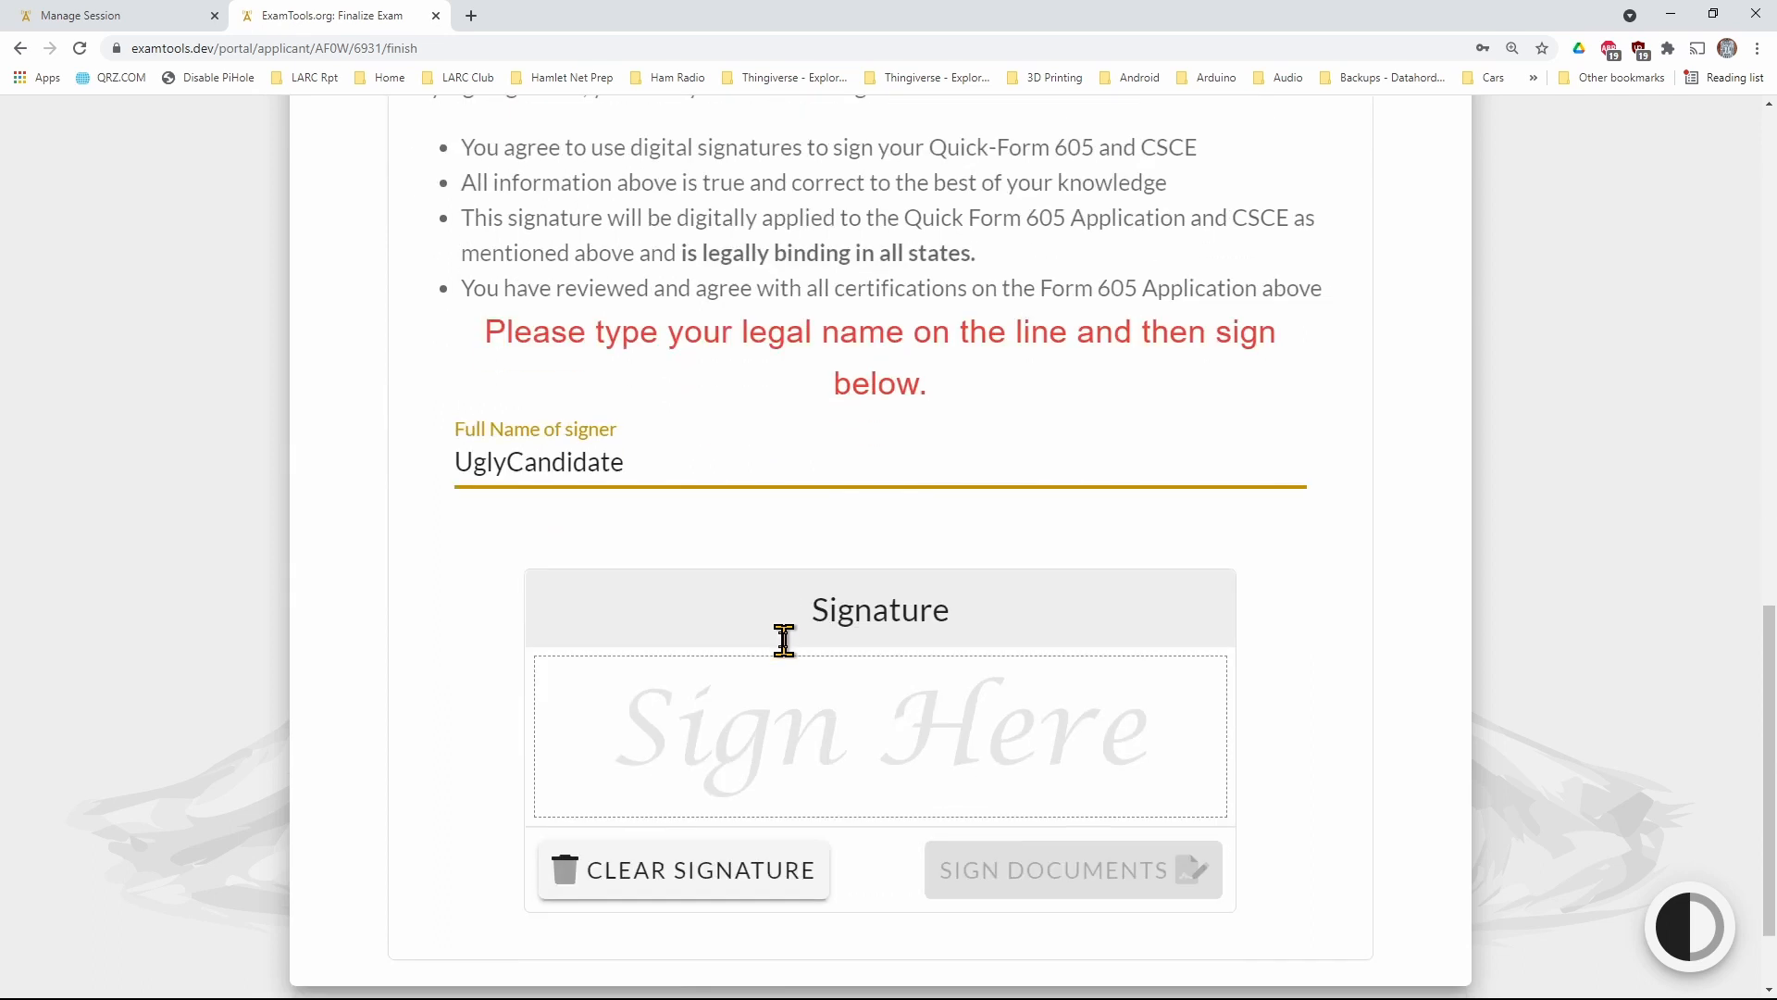
left_click_drag(587, 708, 879, 732)
mouse_move(1000, 757)
left_mouse_down()
mouse_move(1114, 813)
mouse_move(1106, 798)
left_mouse_up()
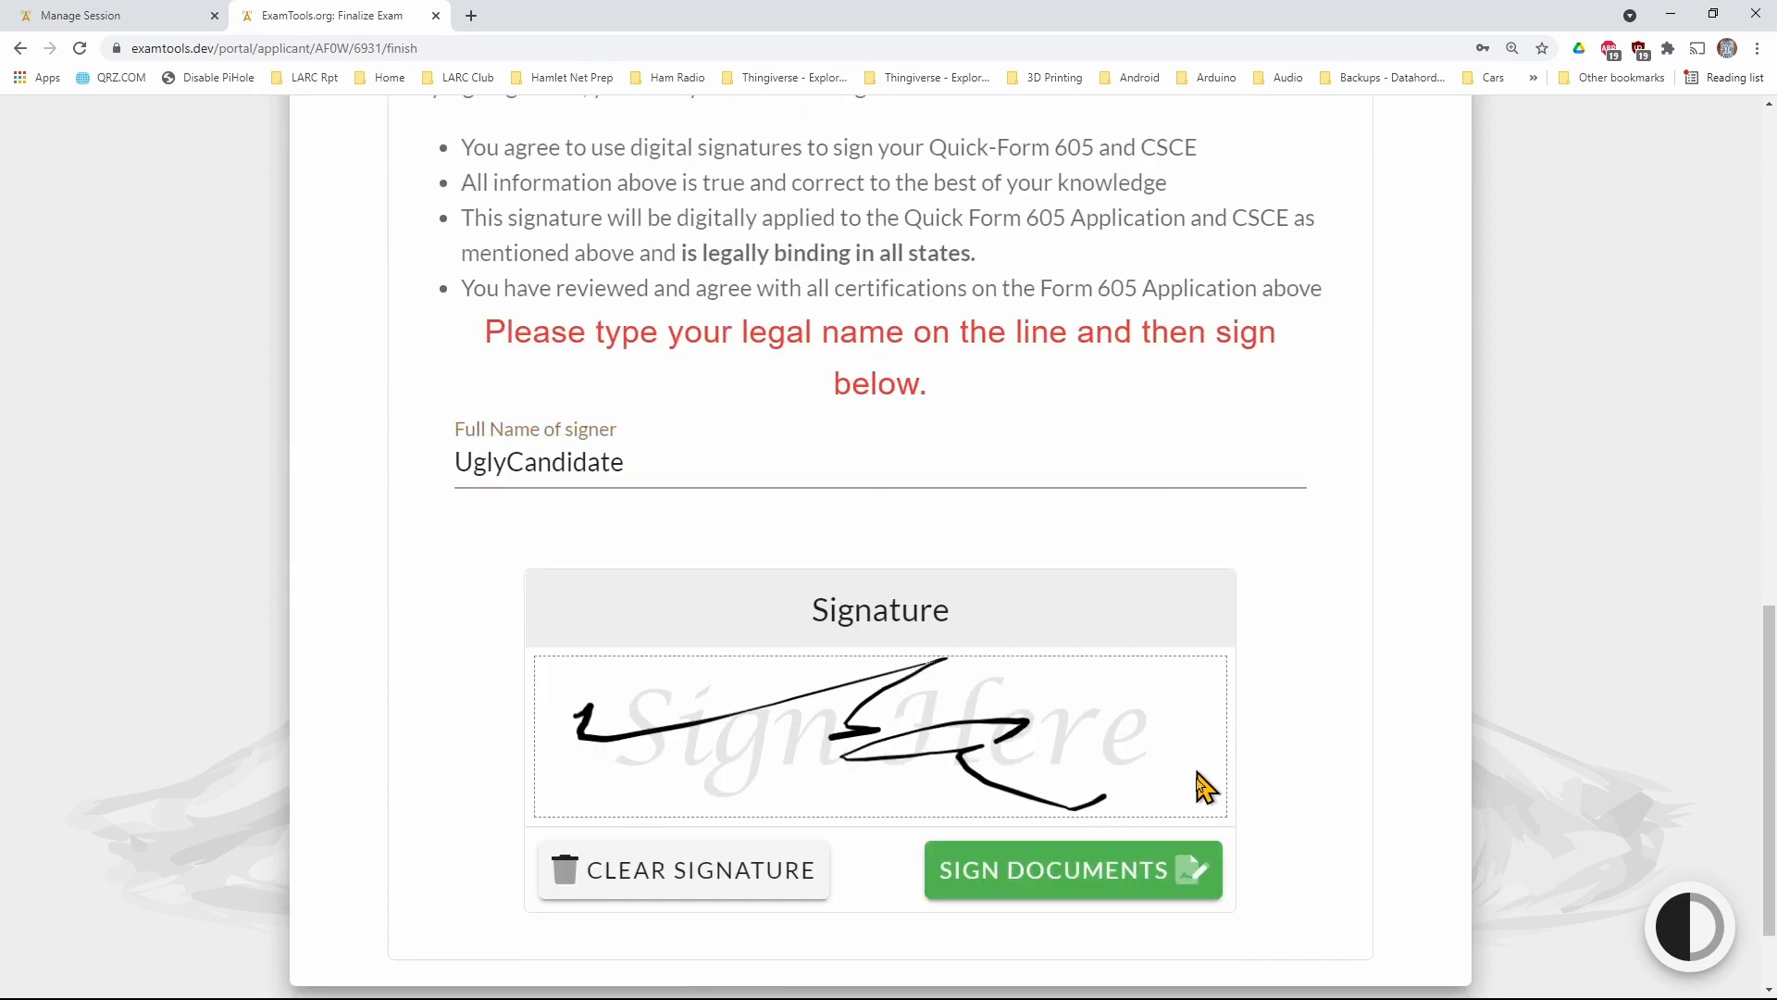
left_click(1164, 891)
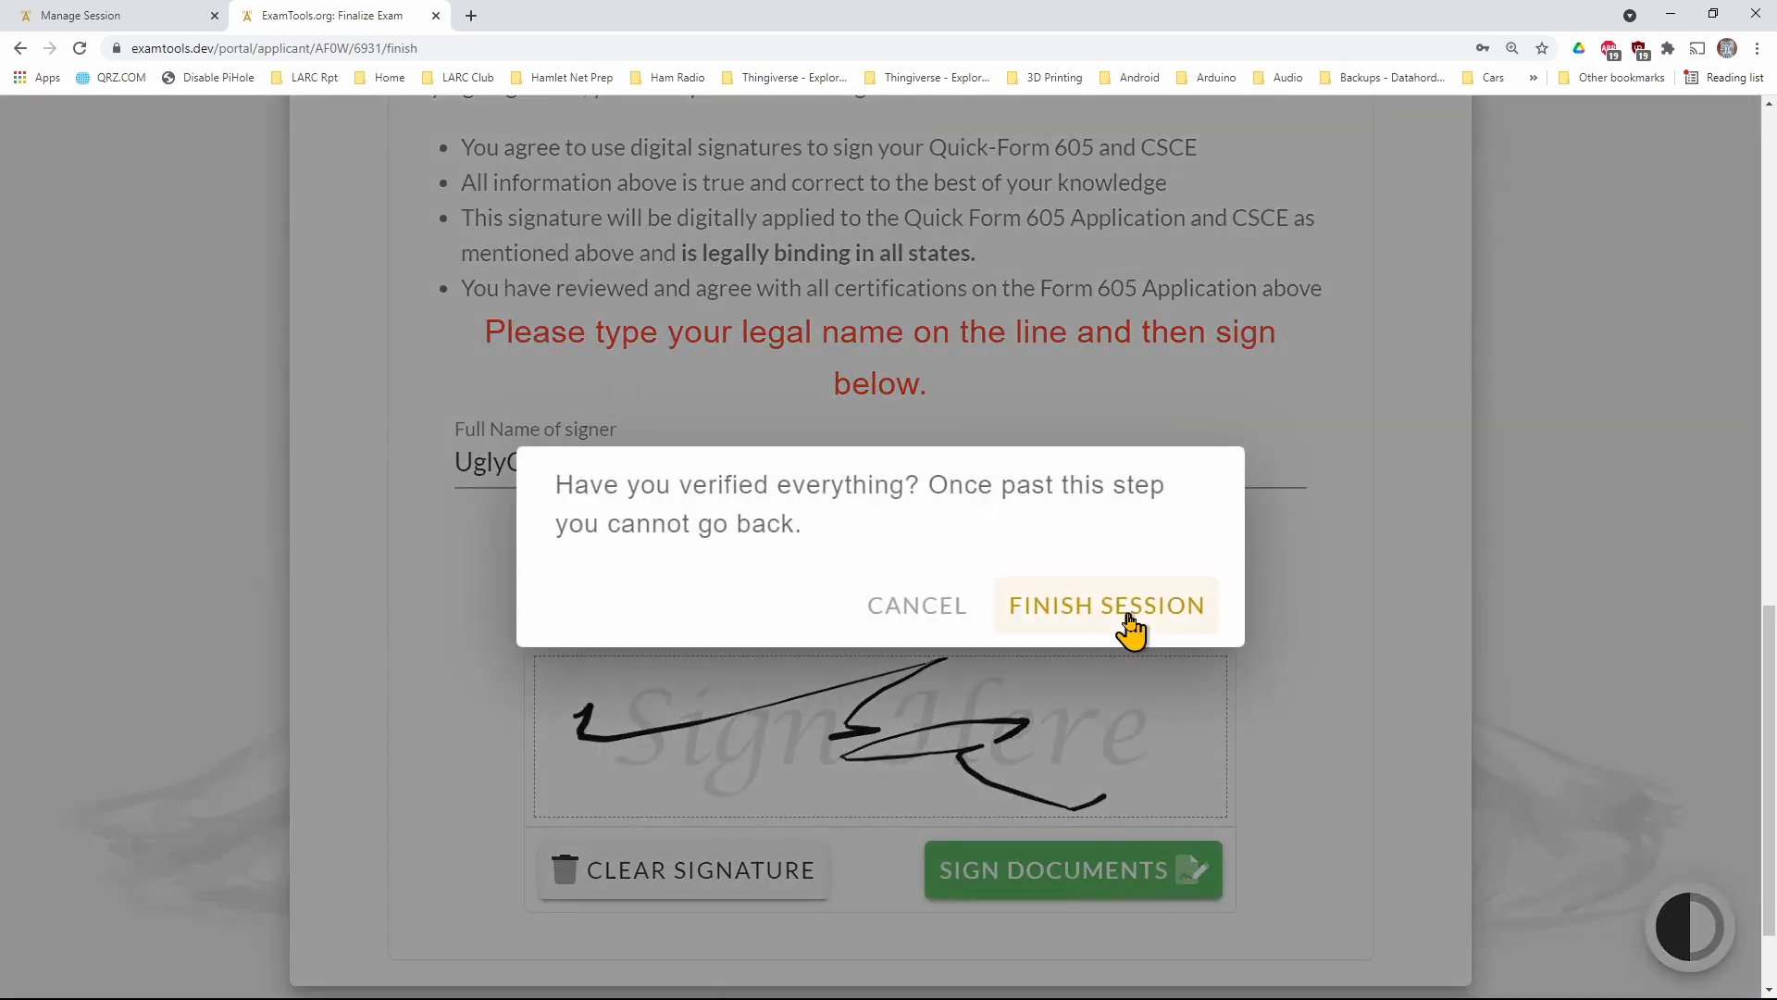
left_click(1128, 616)
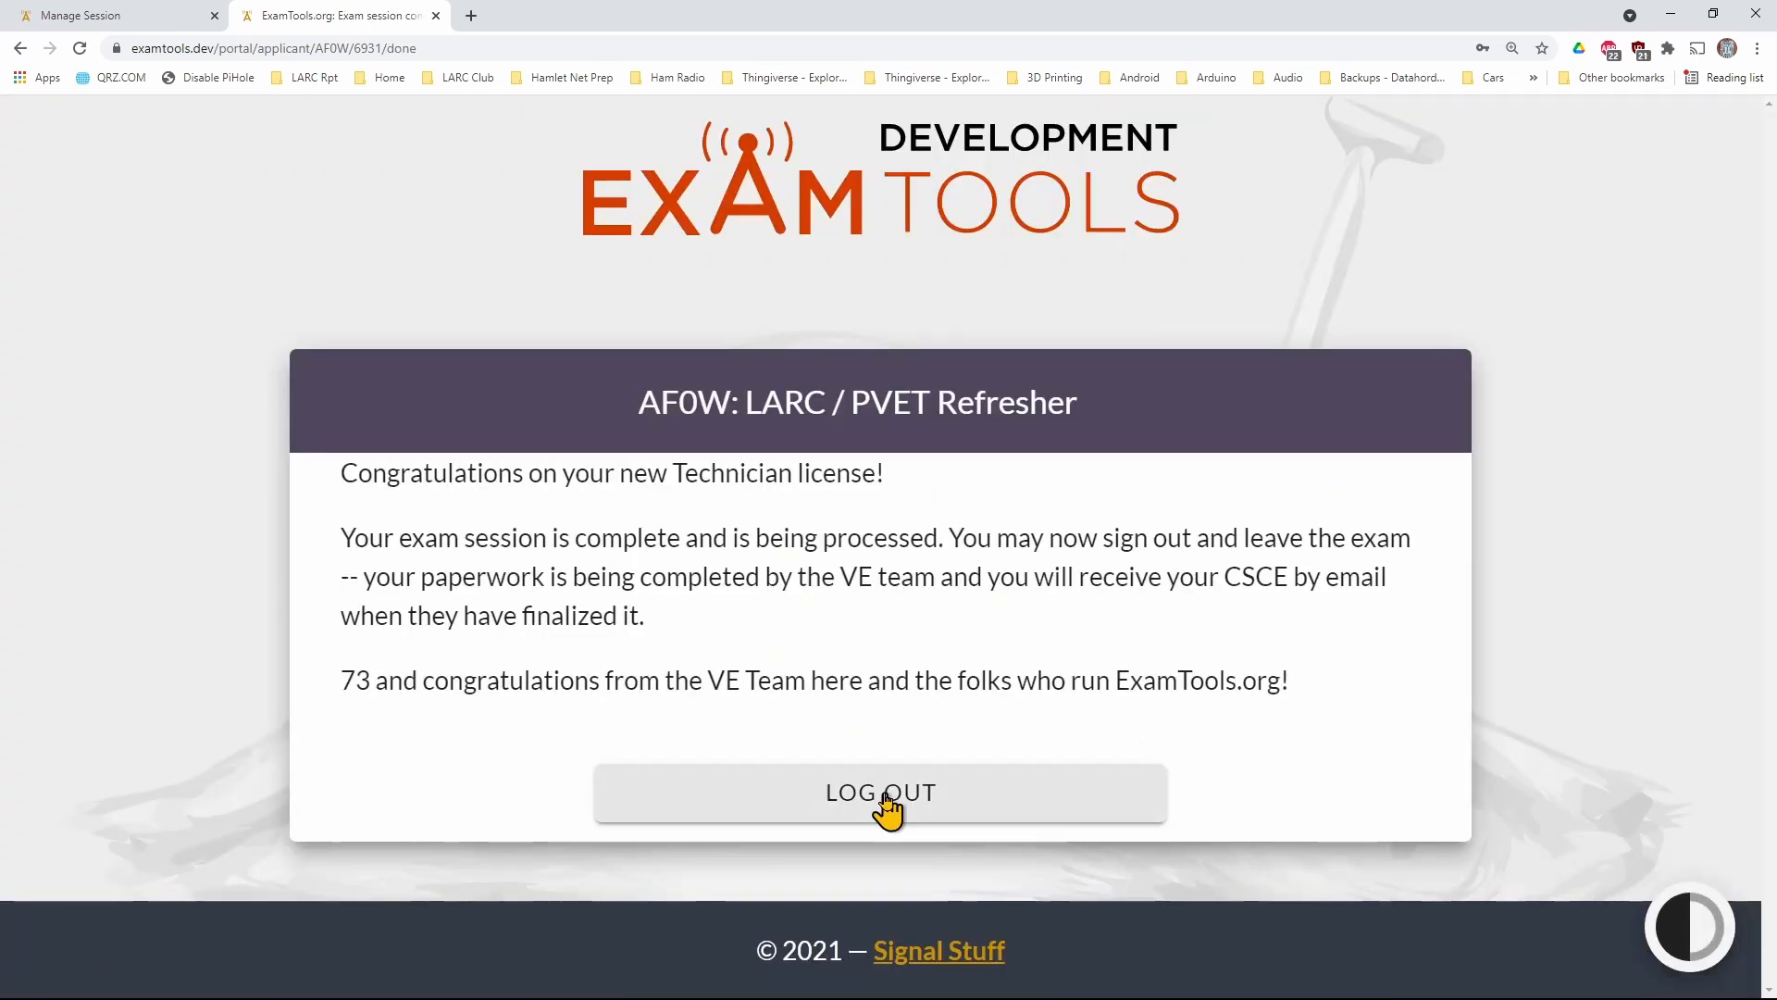
Check the signed applicant's signature status and the other applicants' exam results in the examiner's session list
left_click(128, 26)
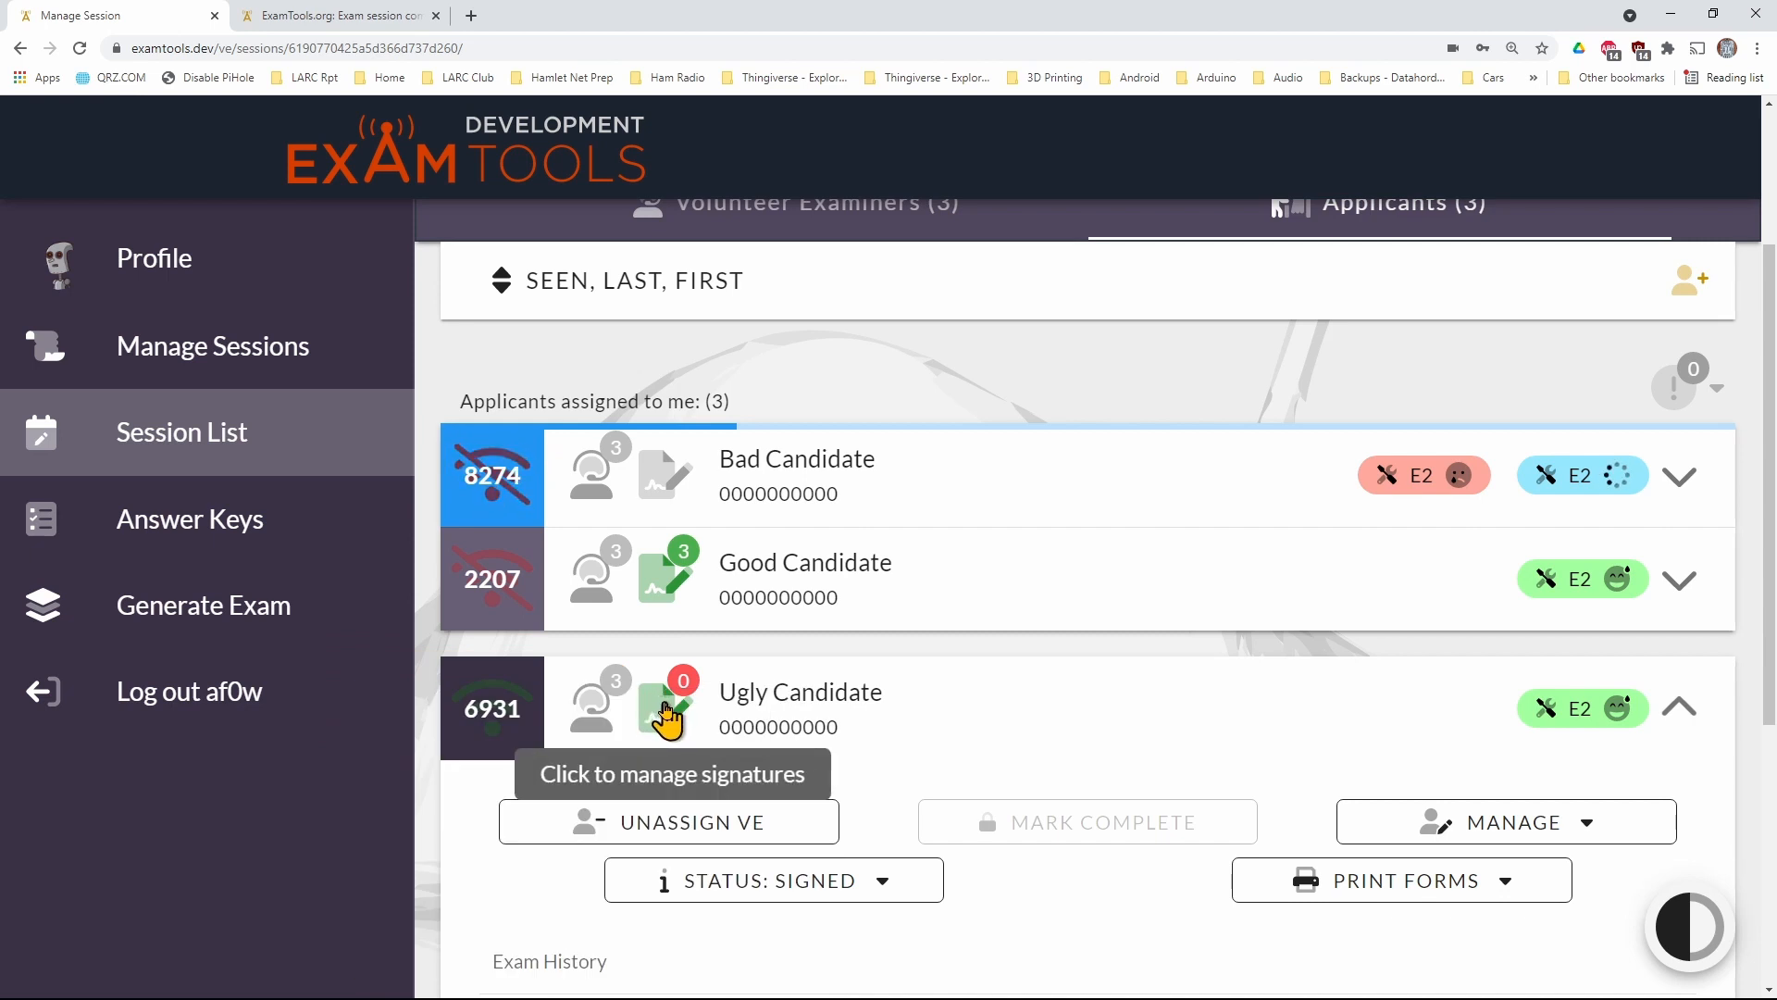
scroll(665, 720, "down", 1)
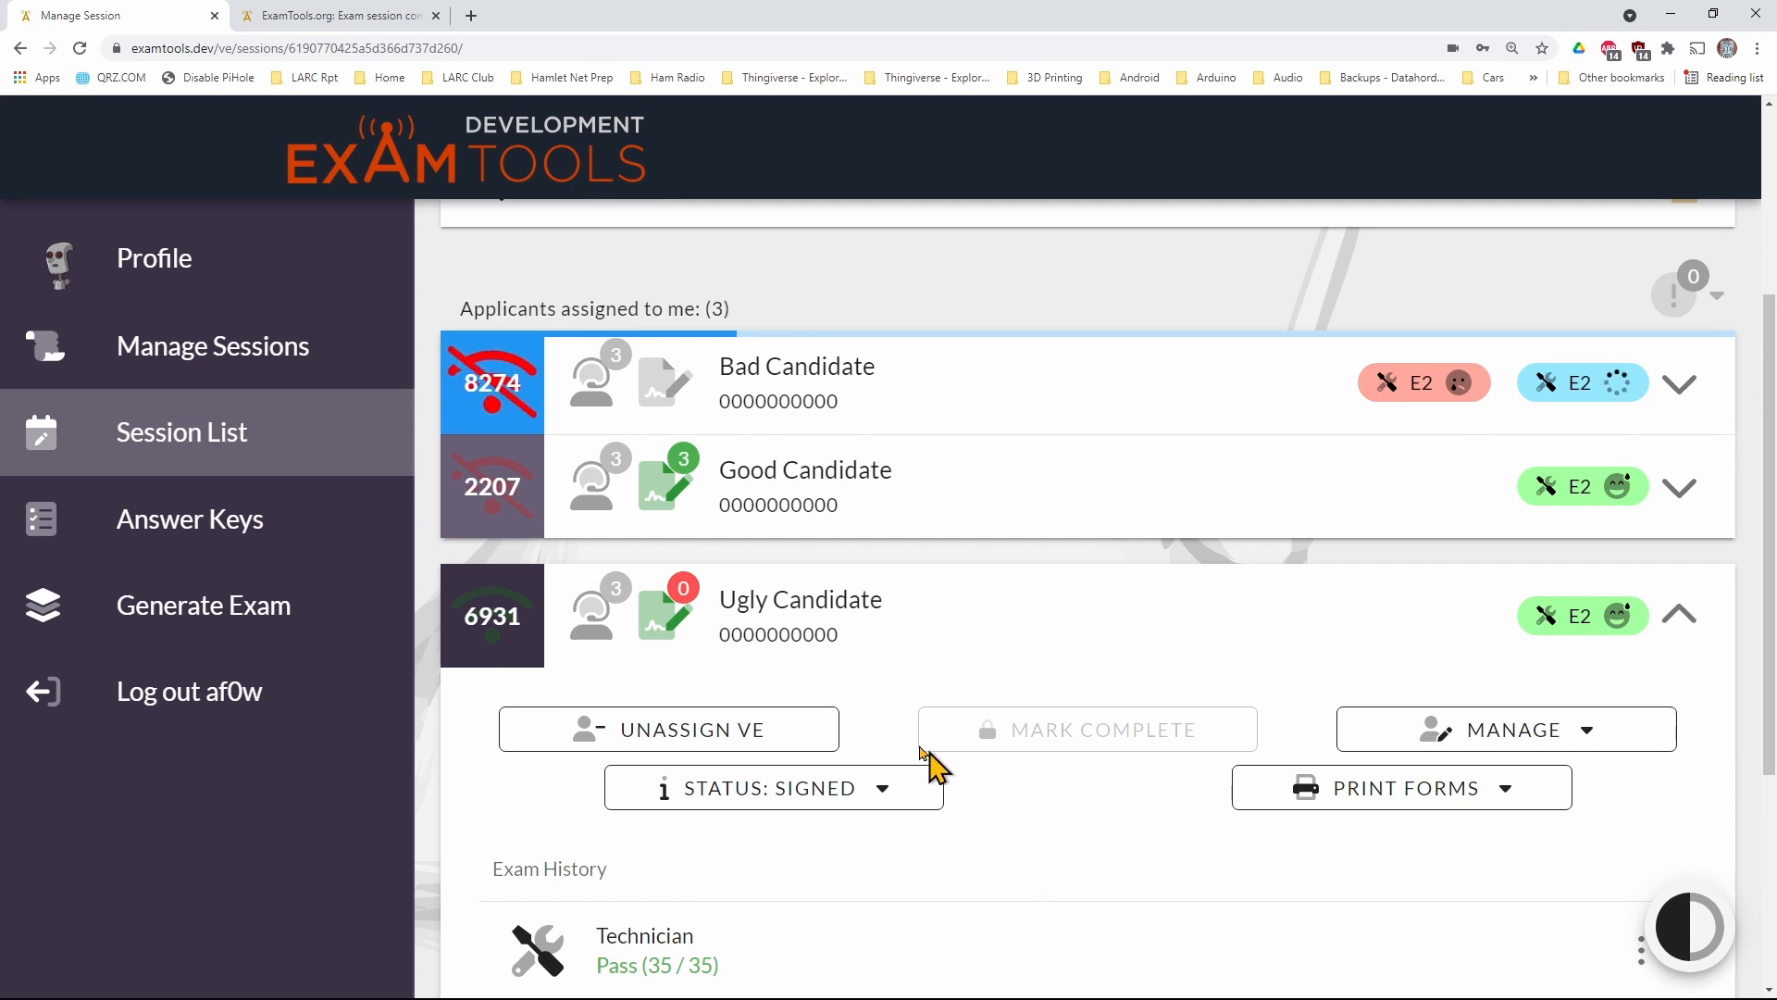
scroll(963, 833, "up", 2)
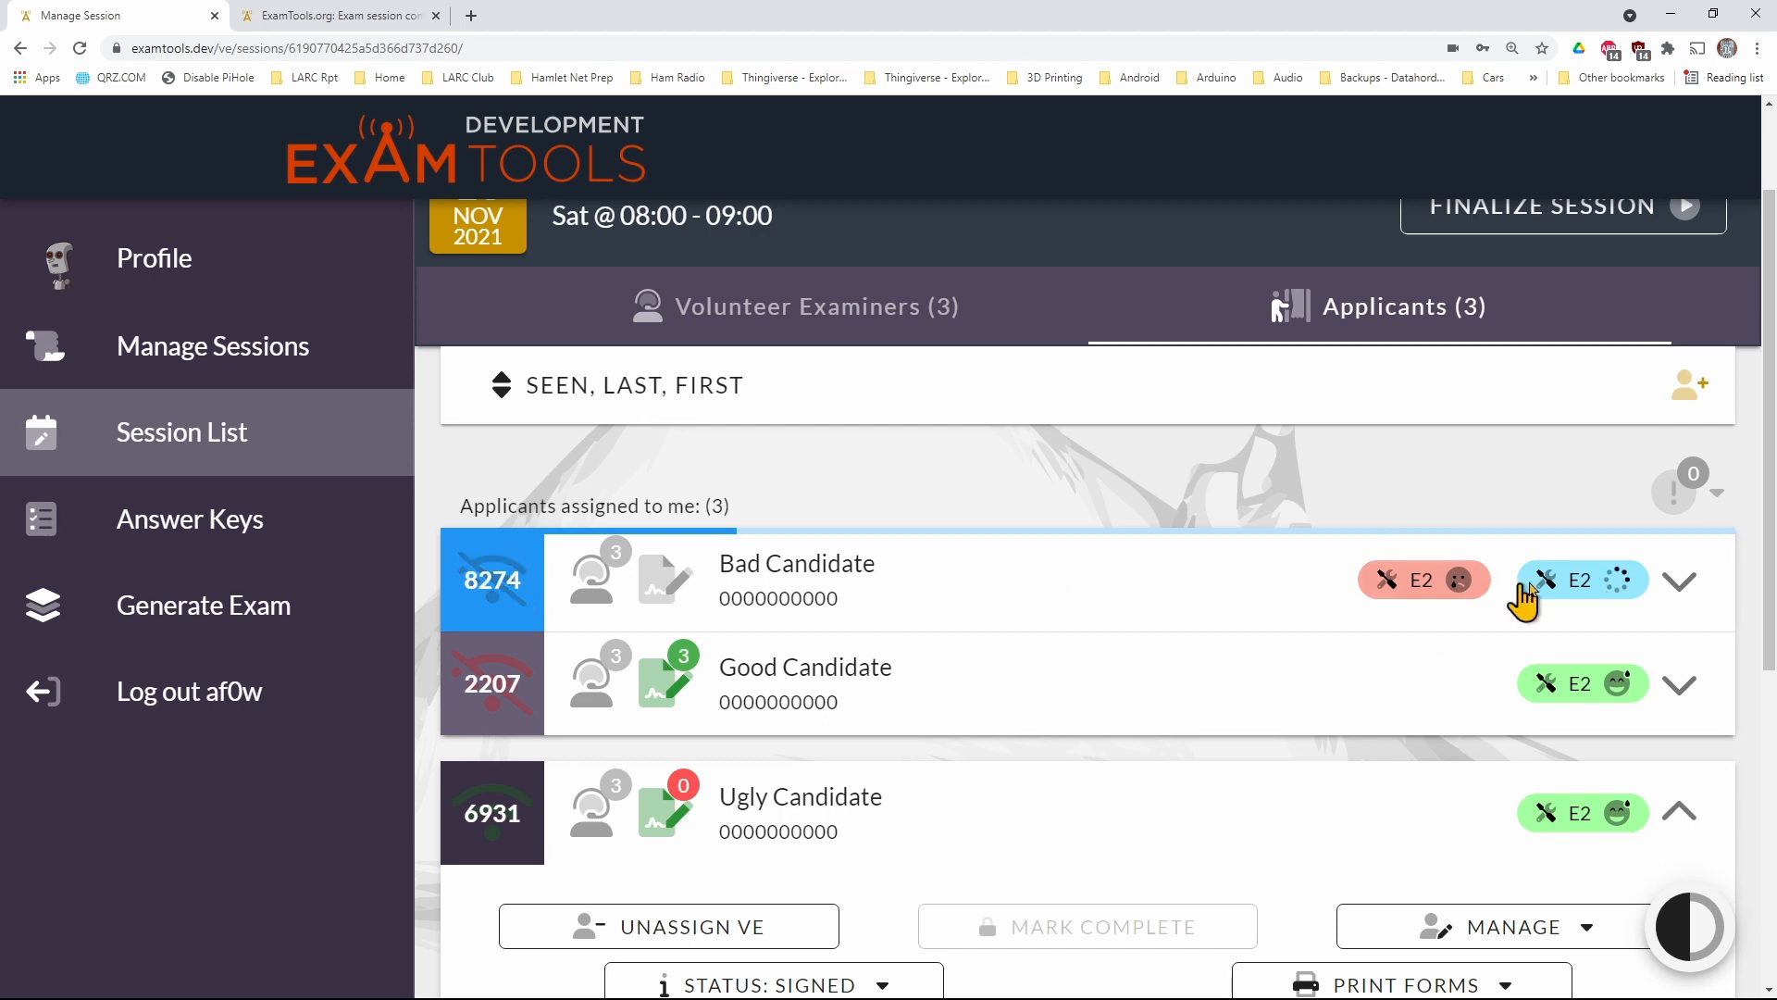
mouse_move(1560, 583)
mouse_move(1421, 600)
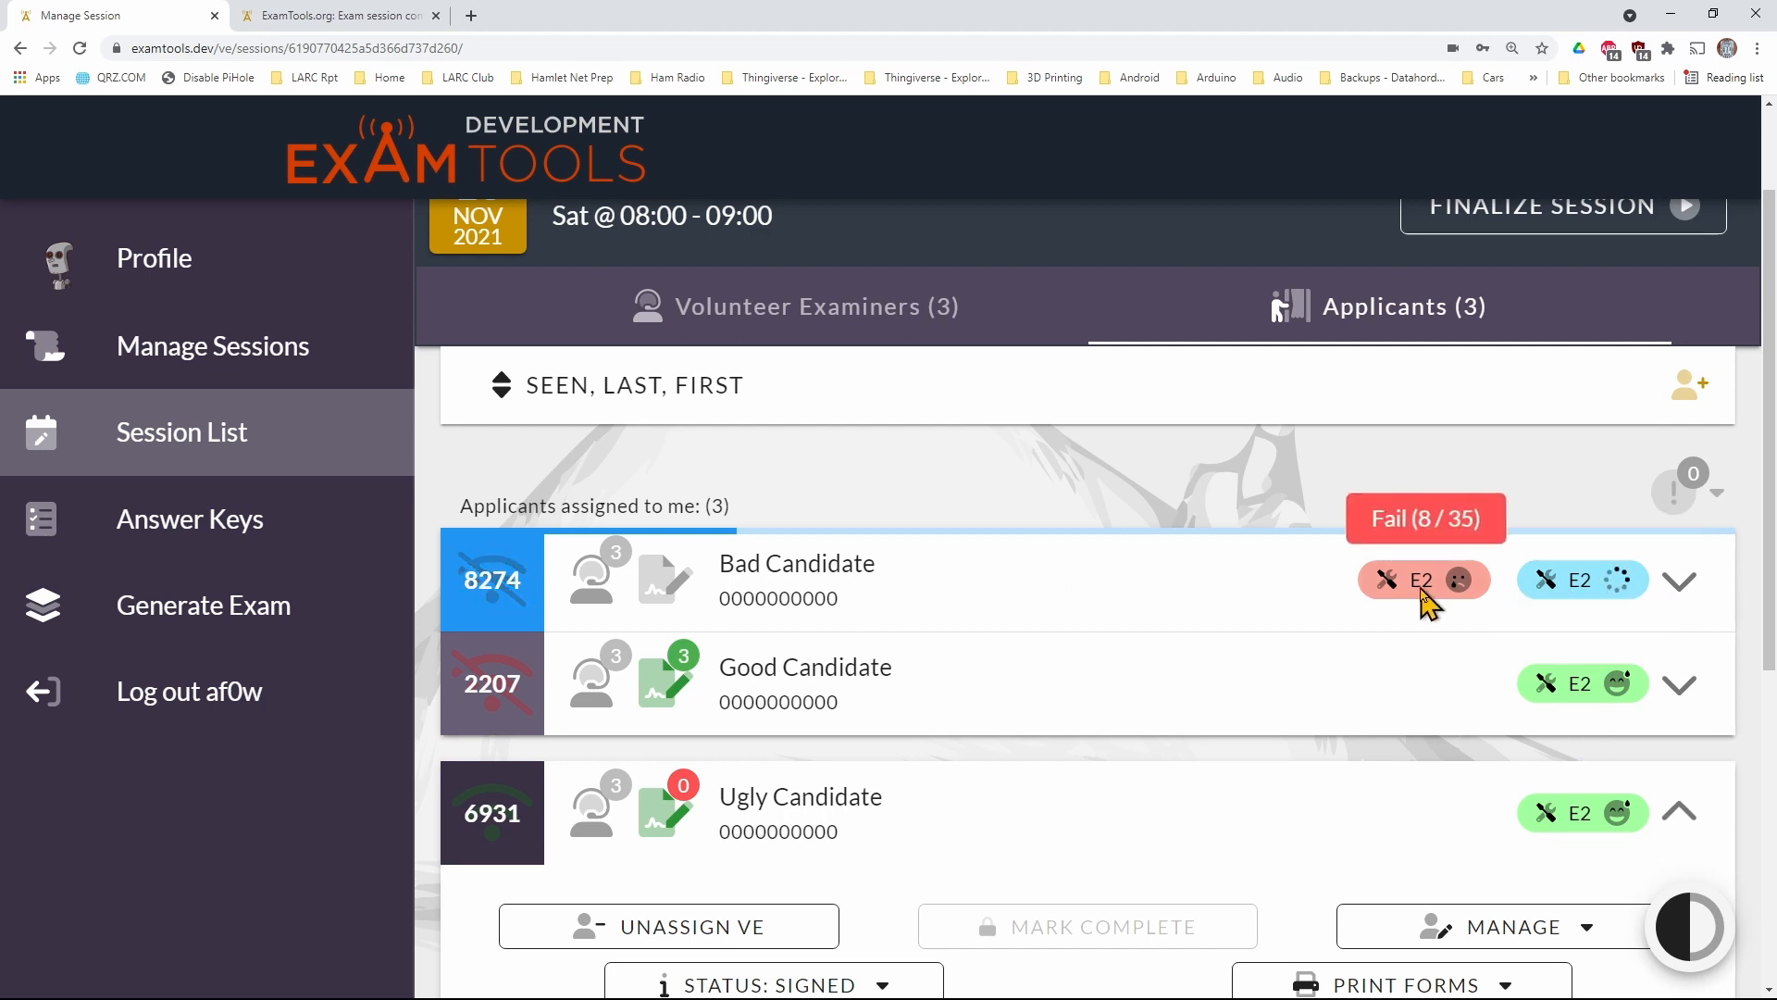
Set the status of the applicant with the failed Technician exam to Ready to sign
left_click(1133, 587)
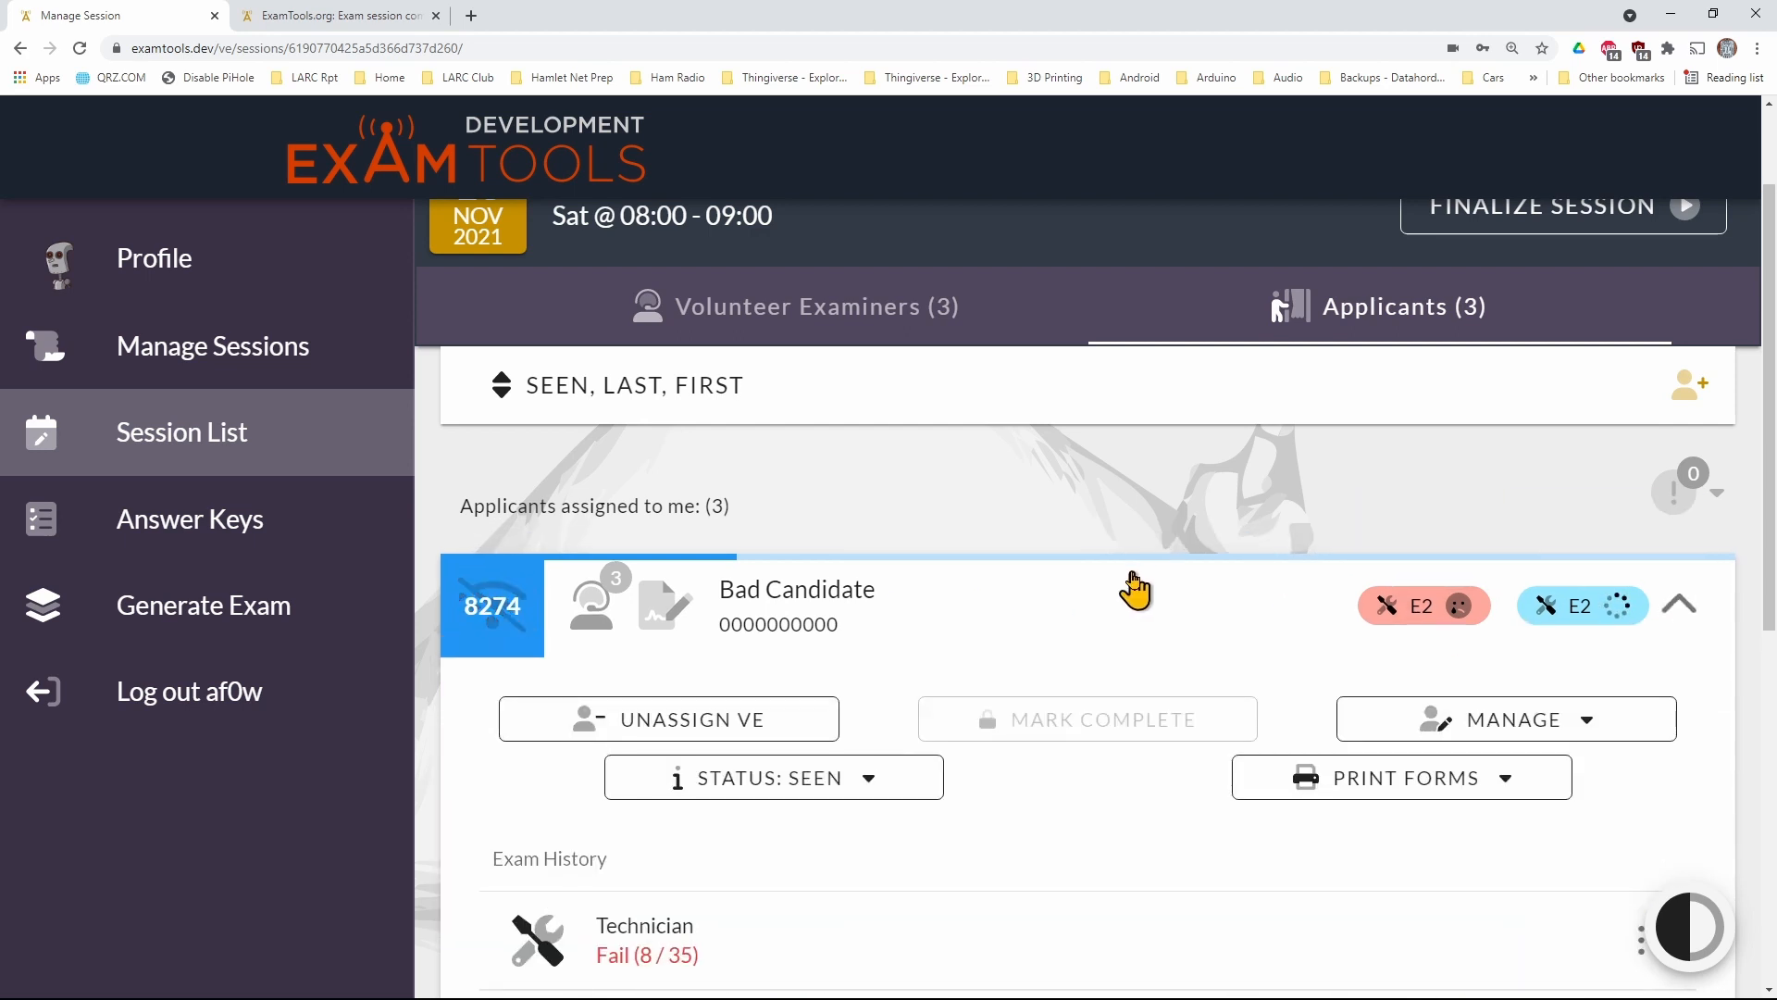
scroll(1133, 593, "down", 2)
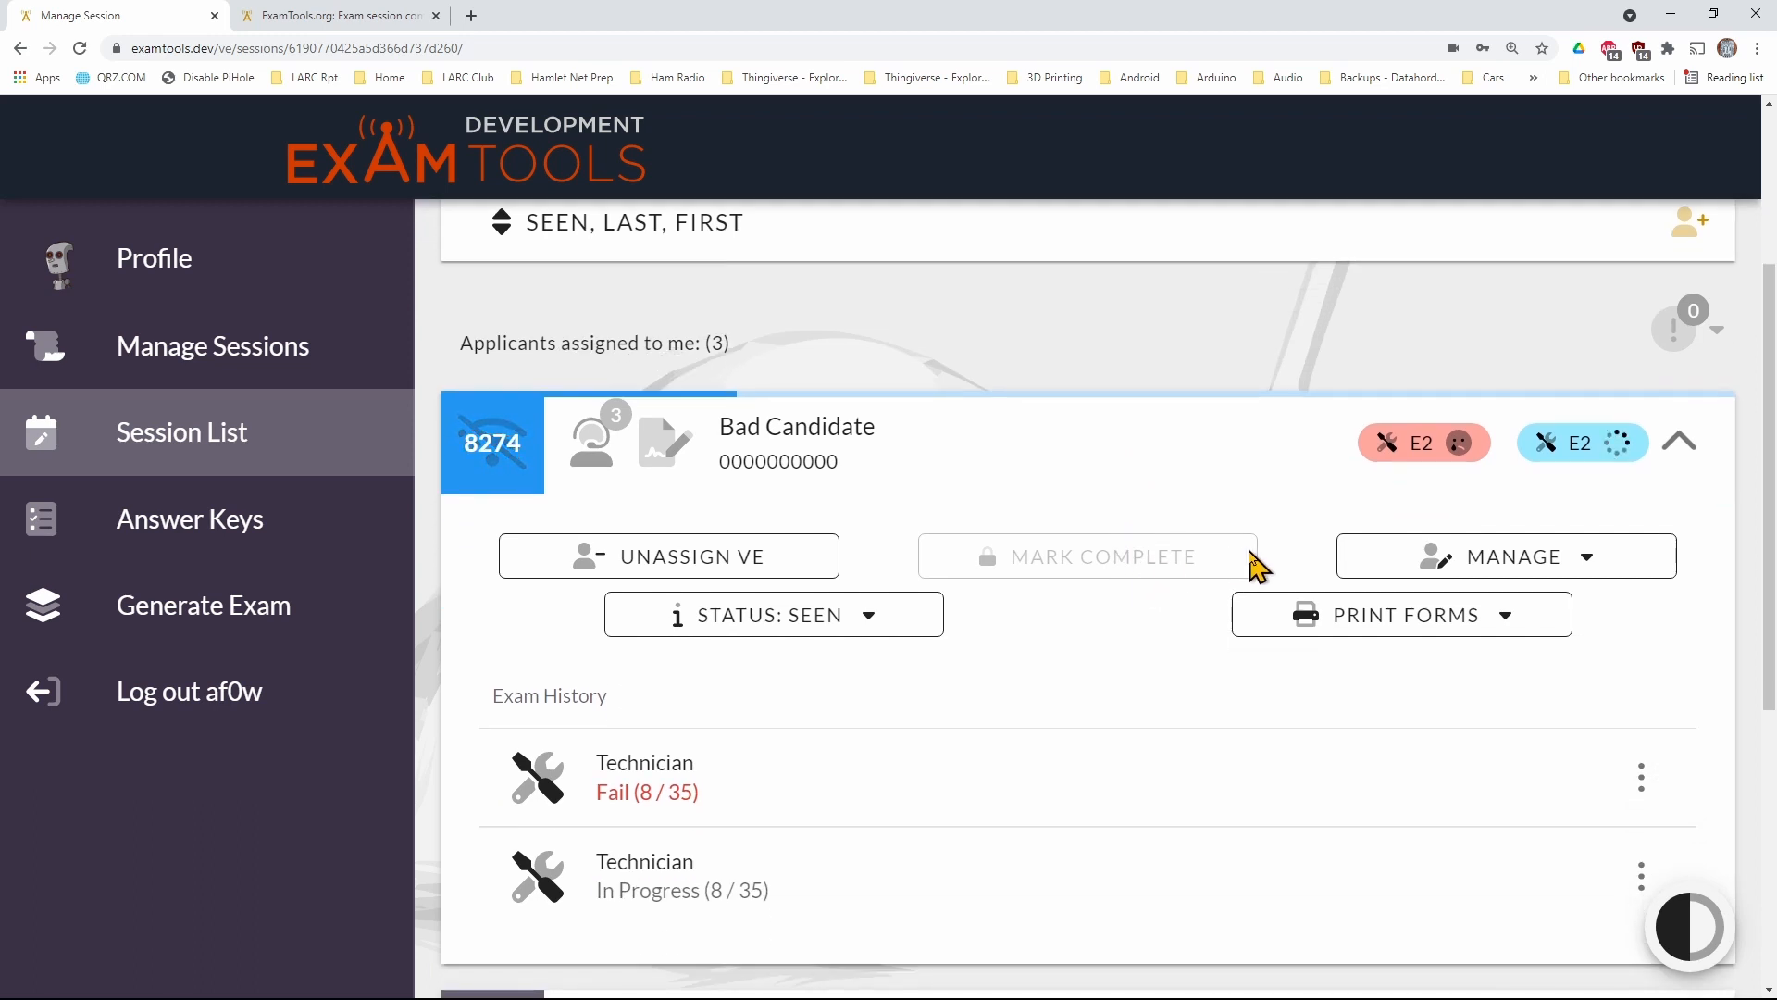
left_click(913, 619)
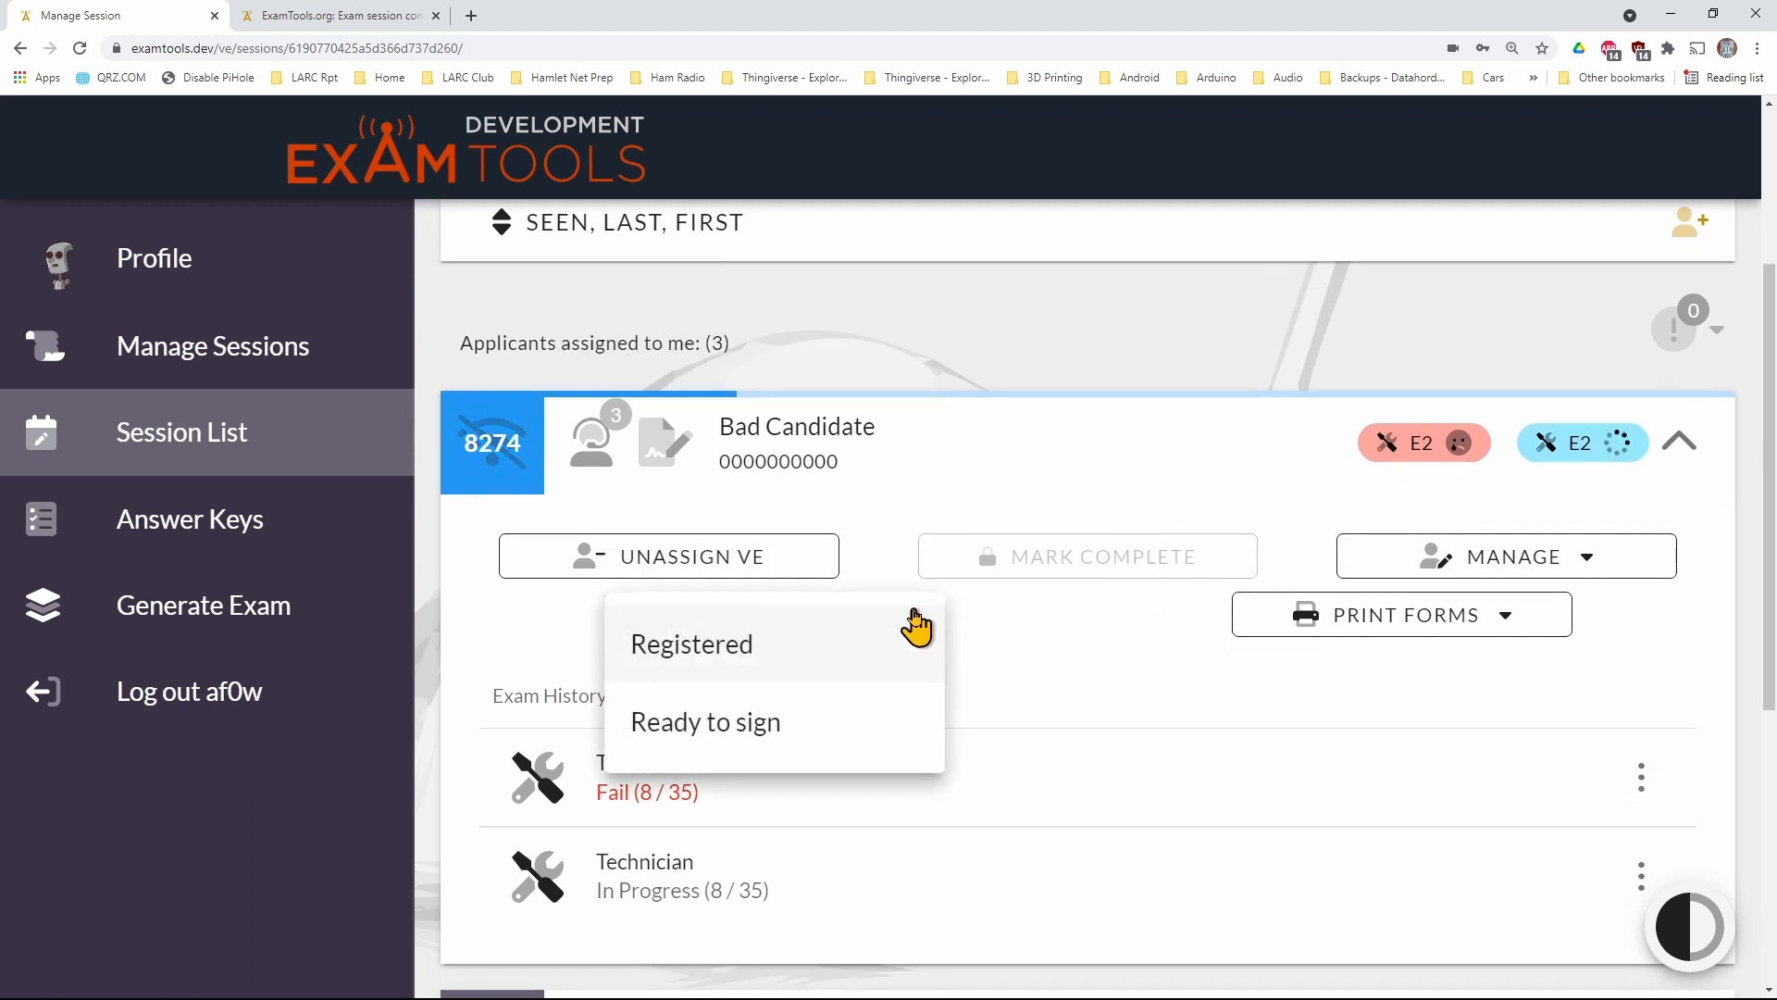
left_click(735, 731)
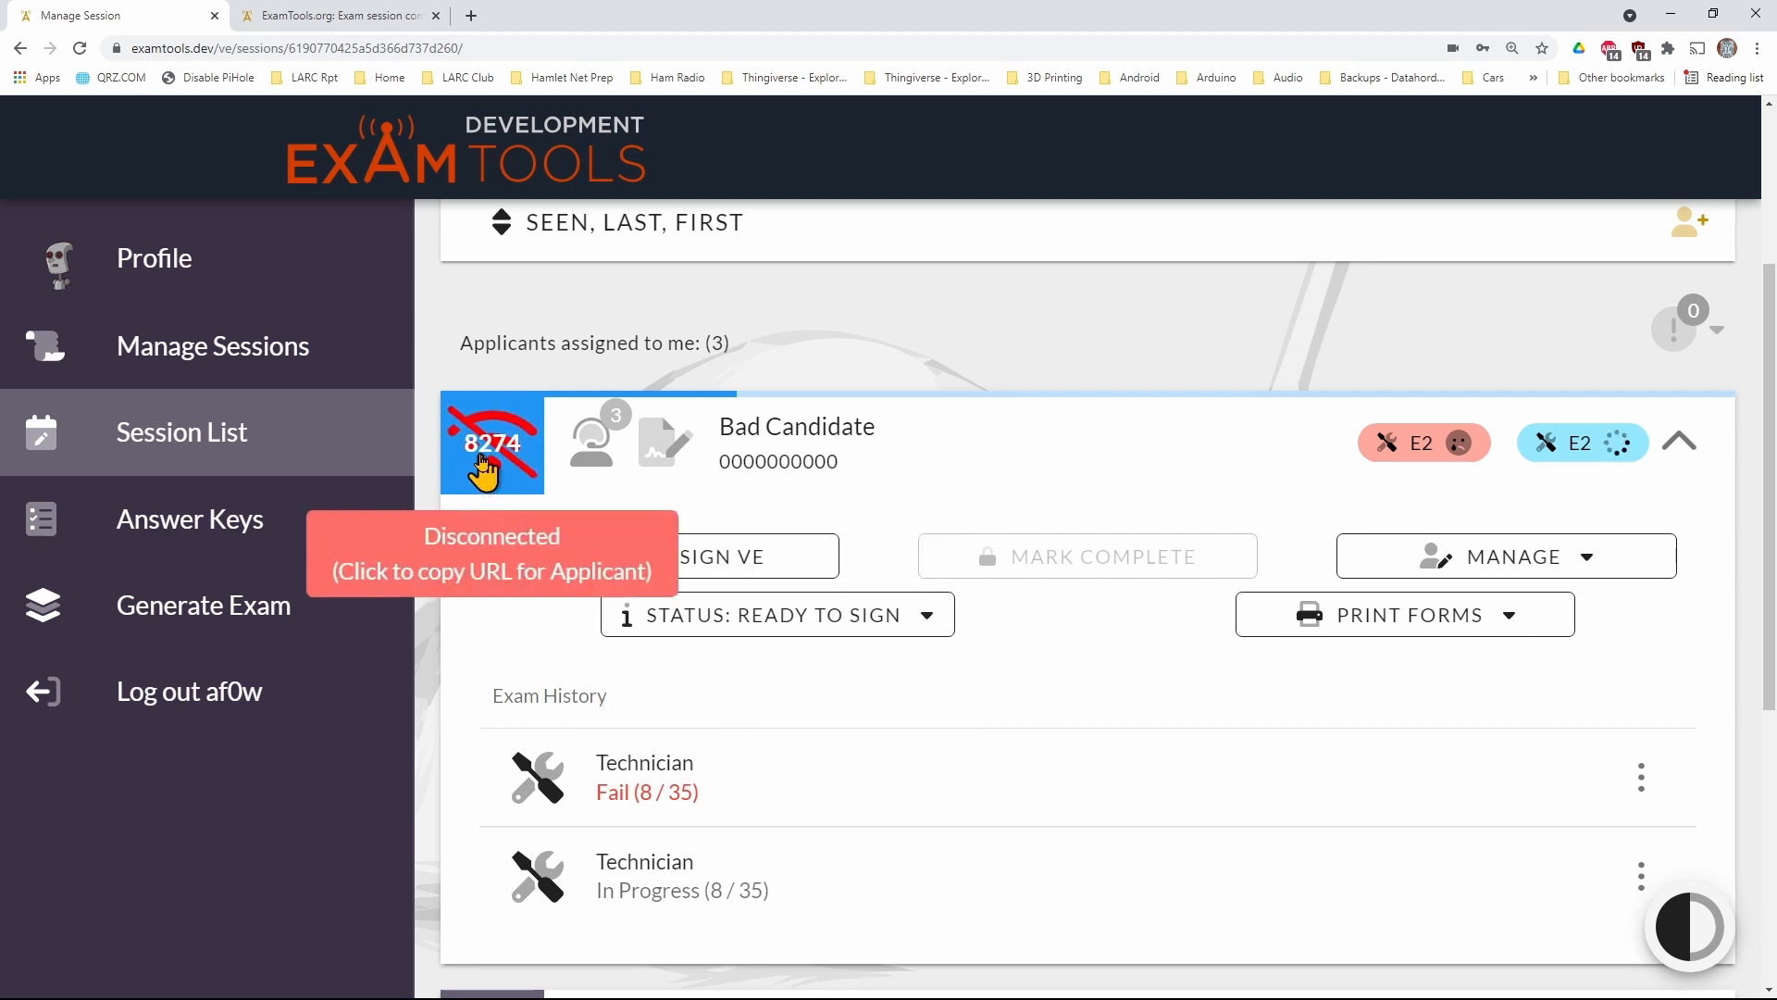
Request to join the exam session as the failed applicant in a new browser tab, using session call sign AF0W and the applicant's PIN
left_click(473, 17)
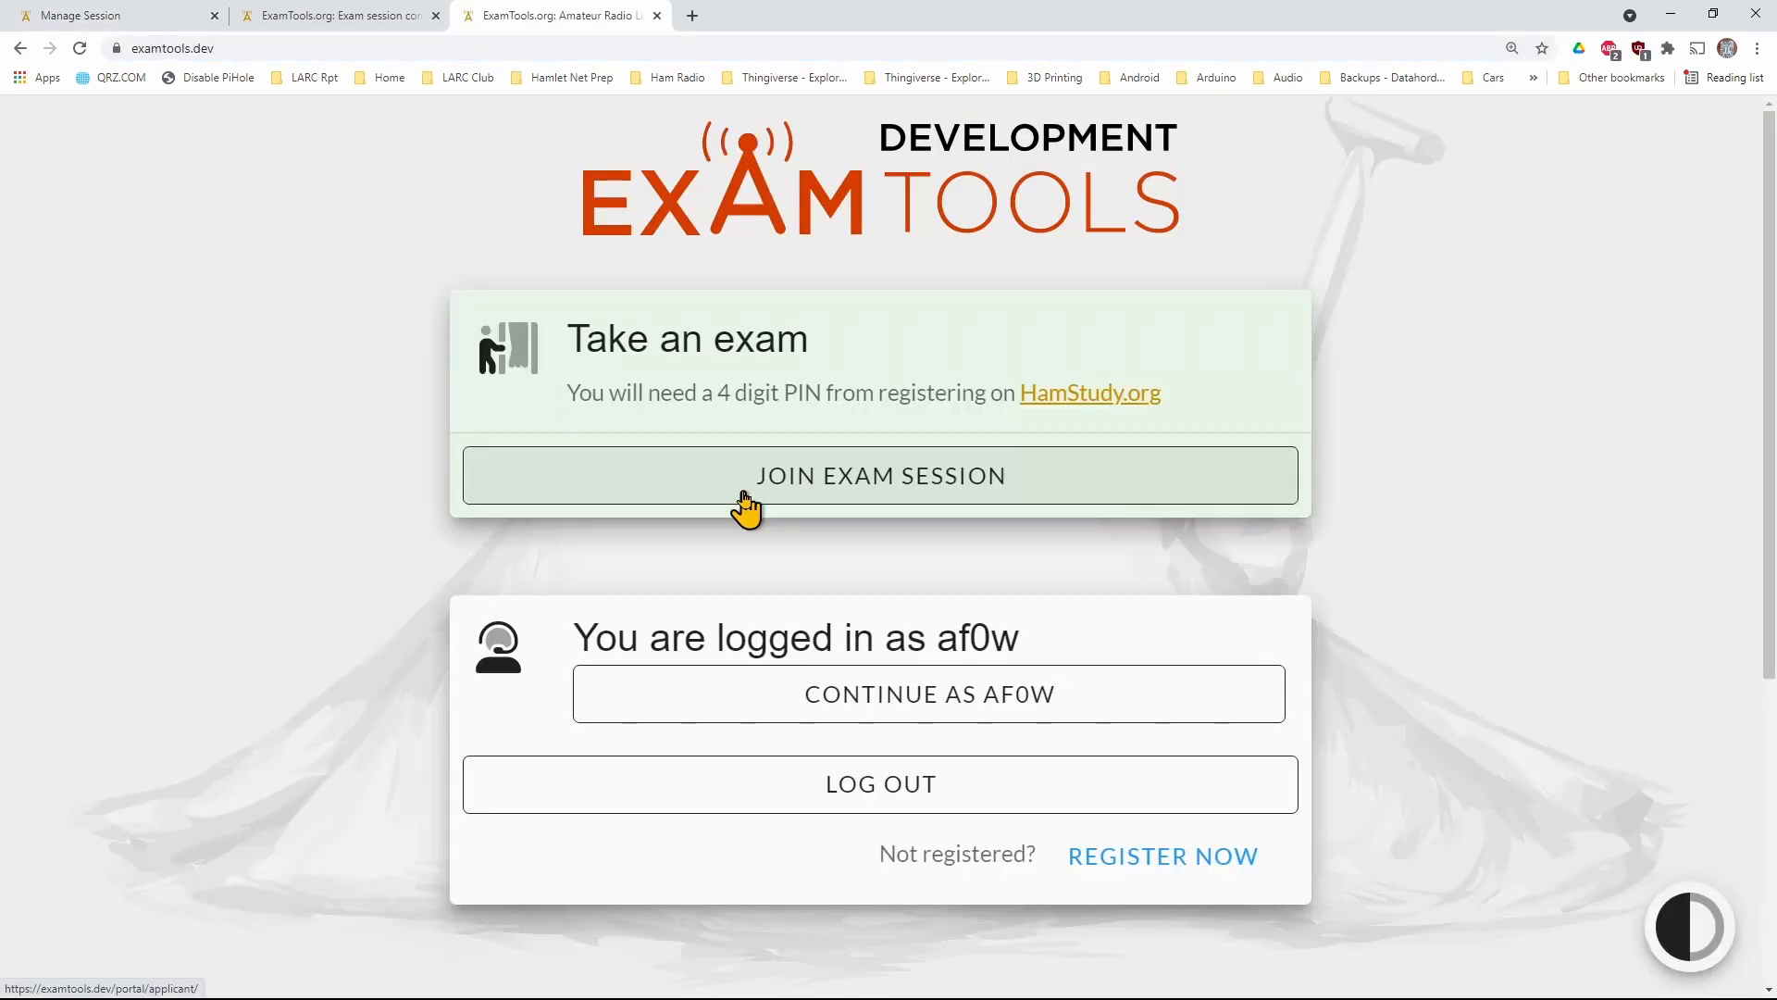
left_click(745, 500)
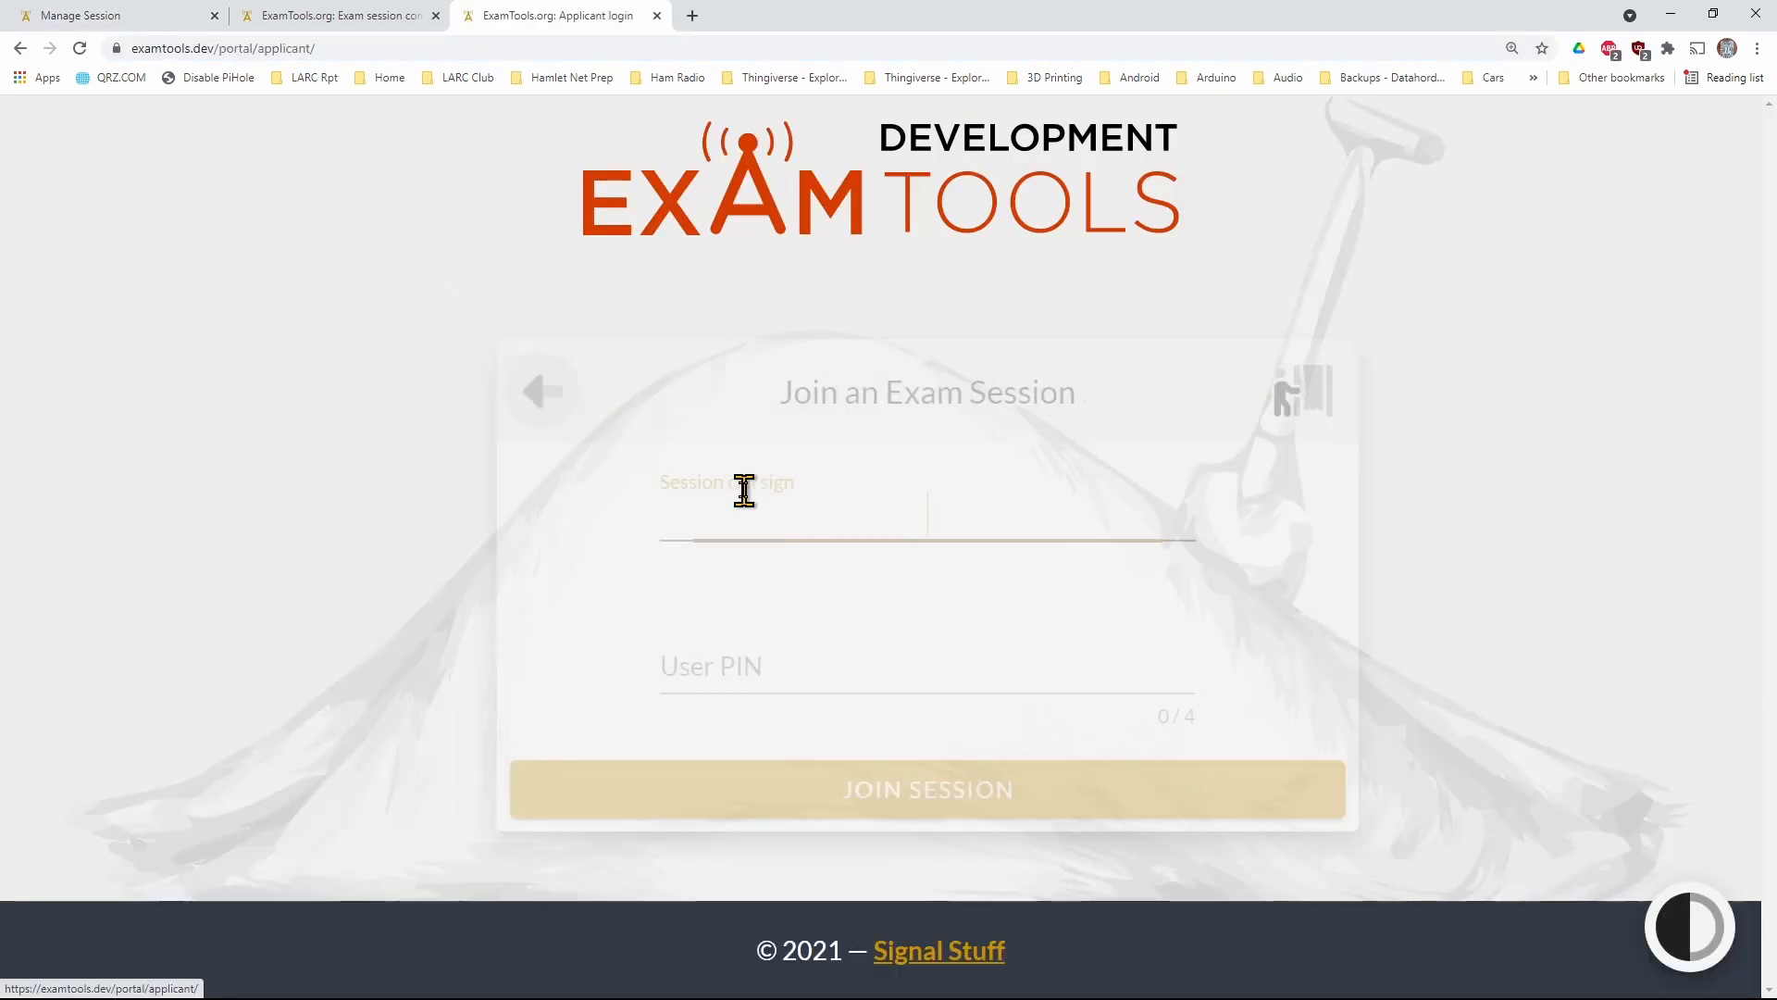
type("AF0W")
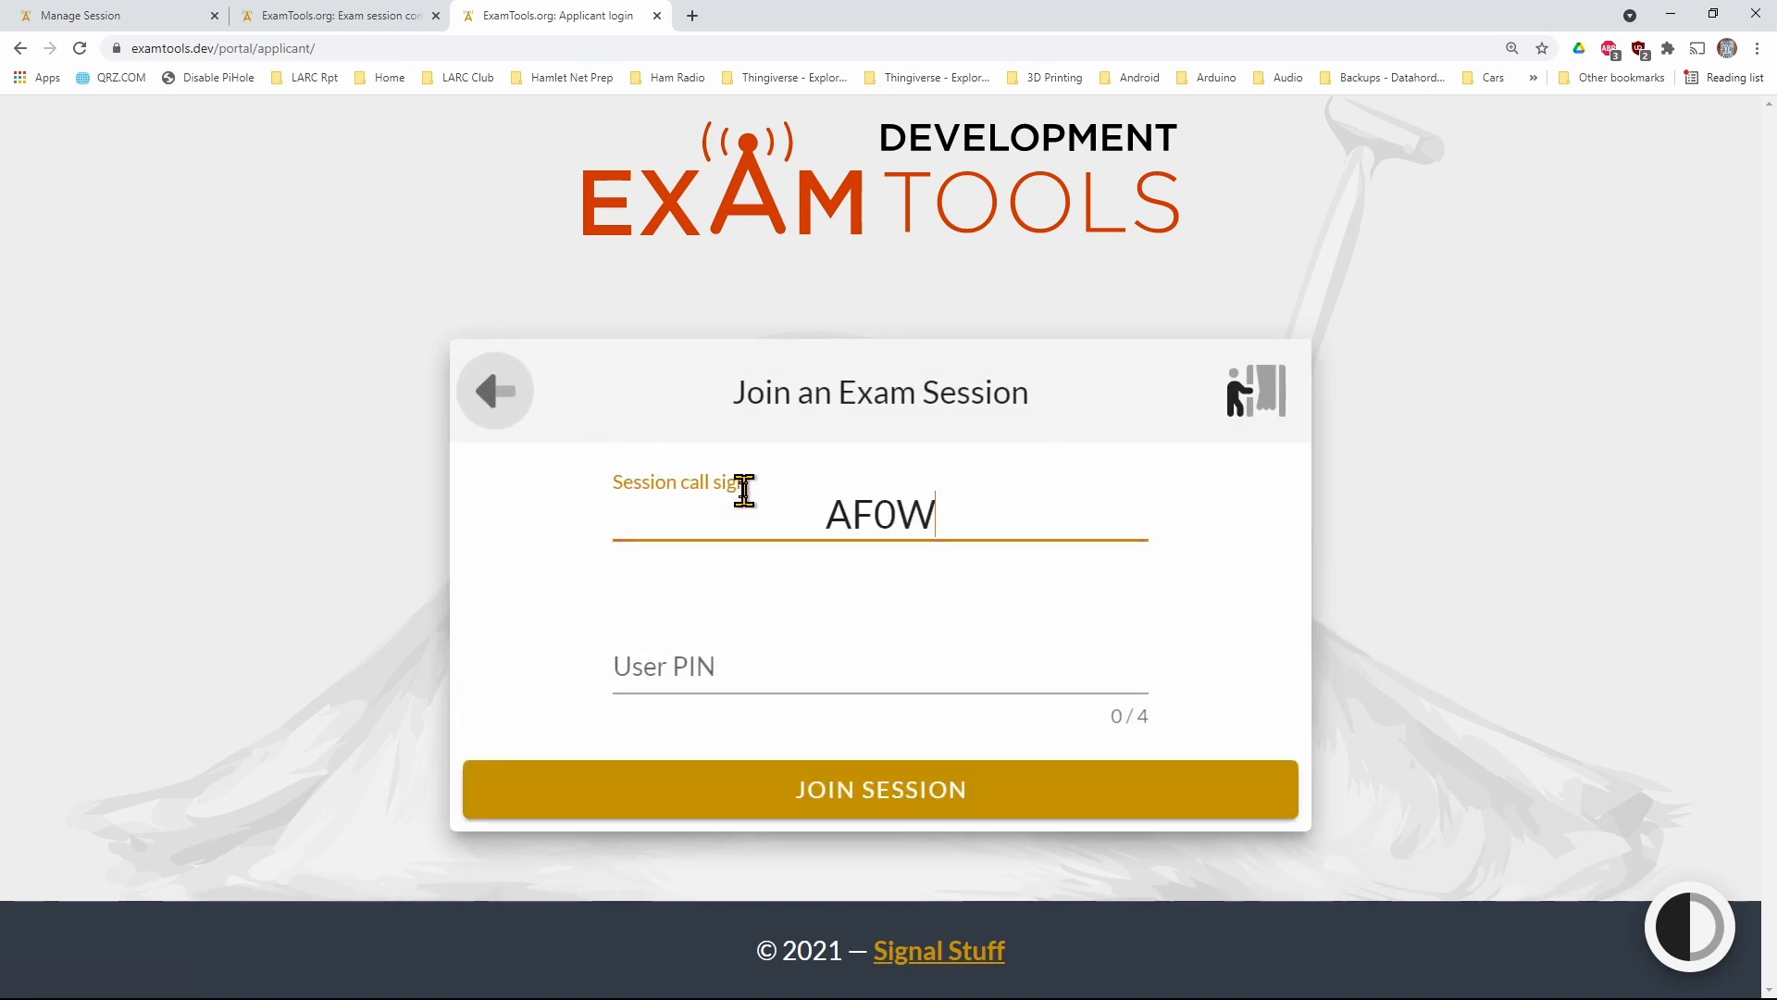
left_click(185, 16)
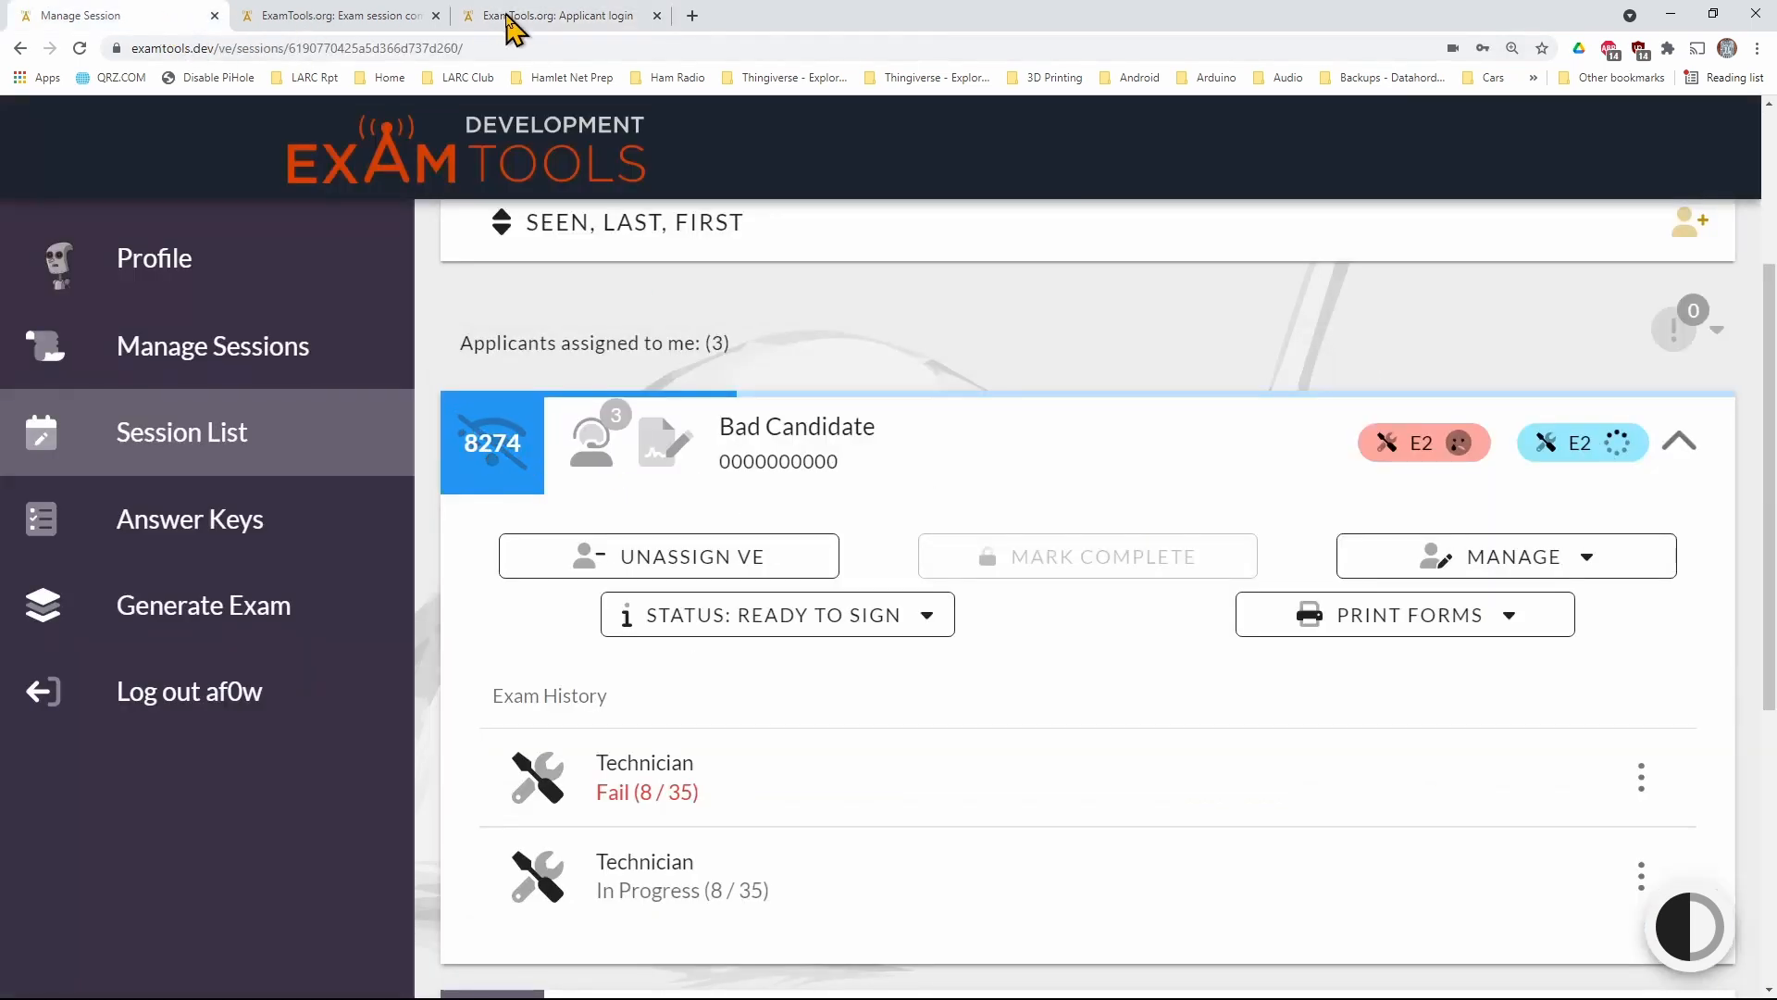
left_click(509, 16)
left_click(814, 686)
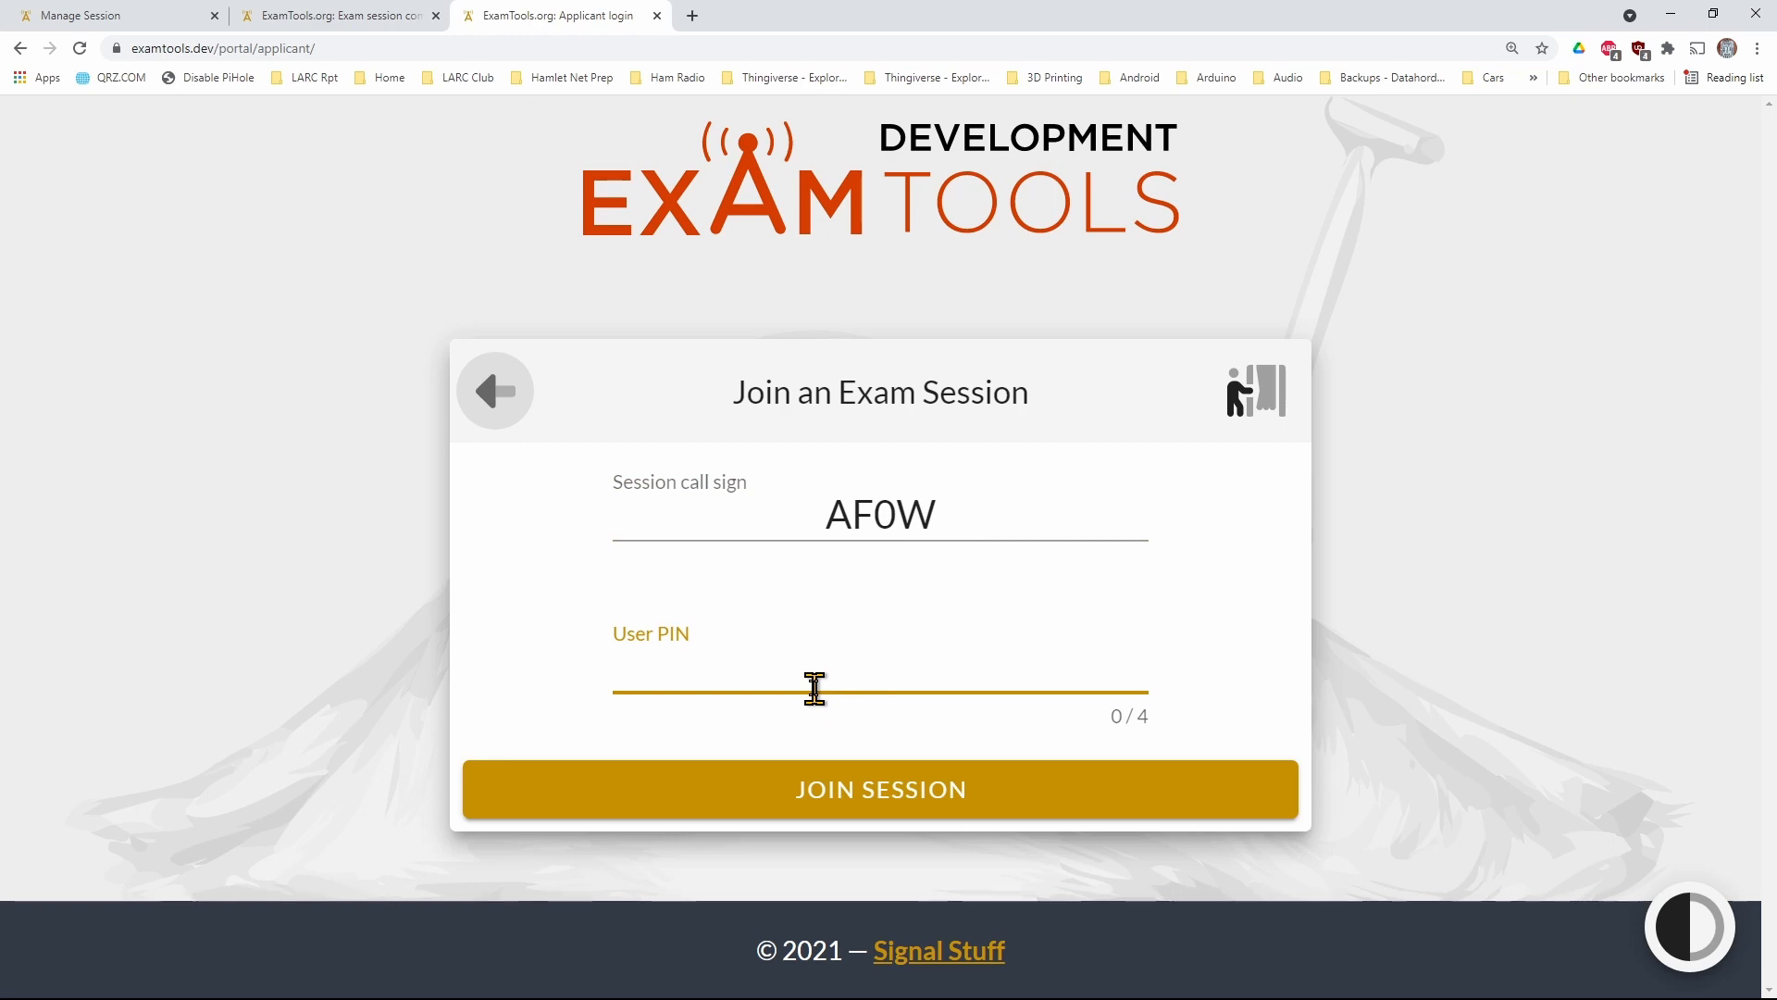
type("8274")
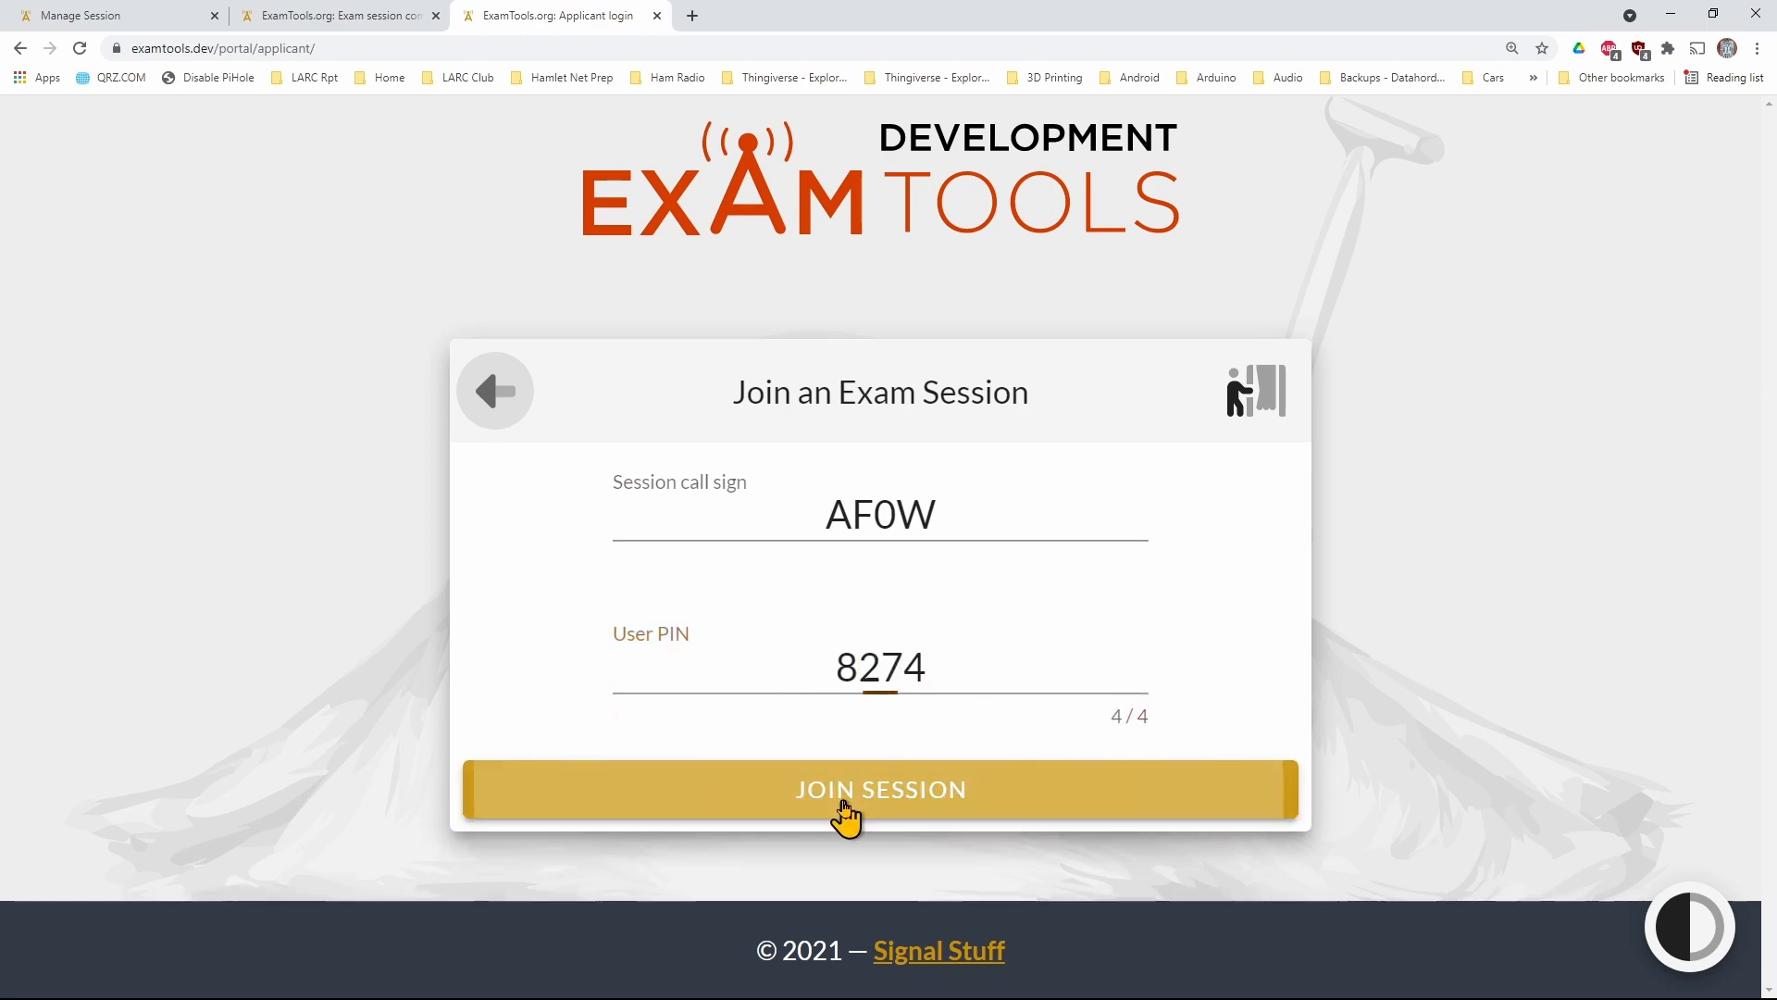
left_click(845, 803)
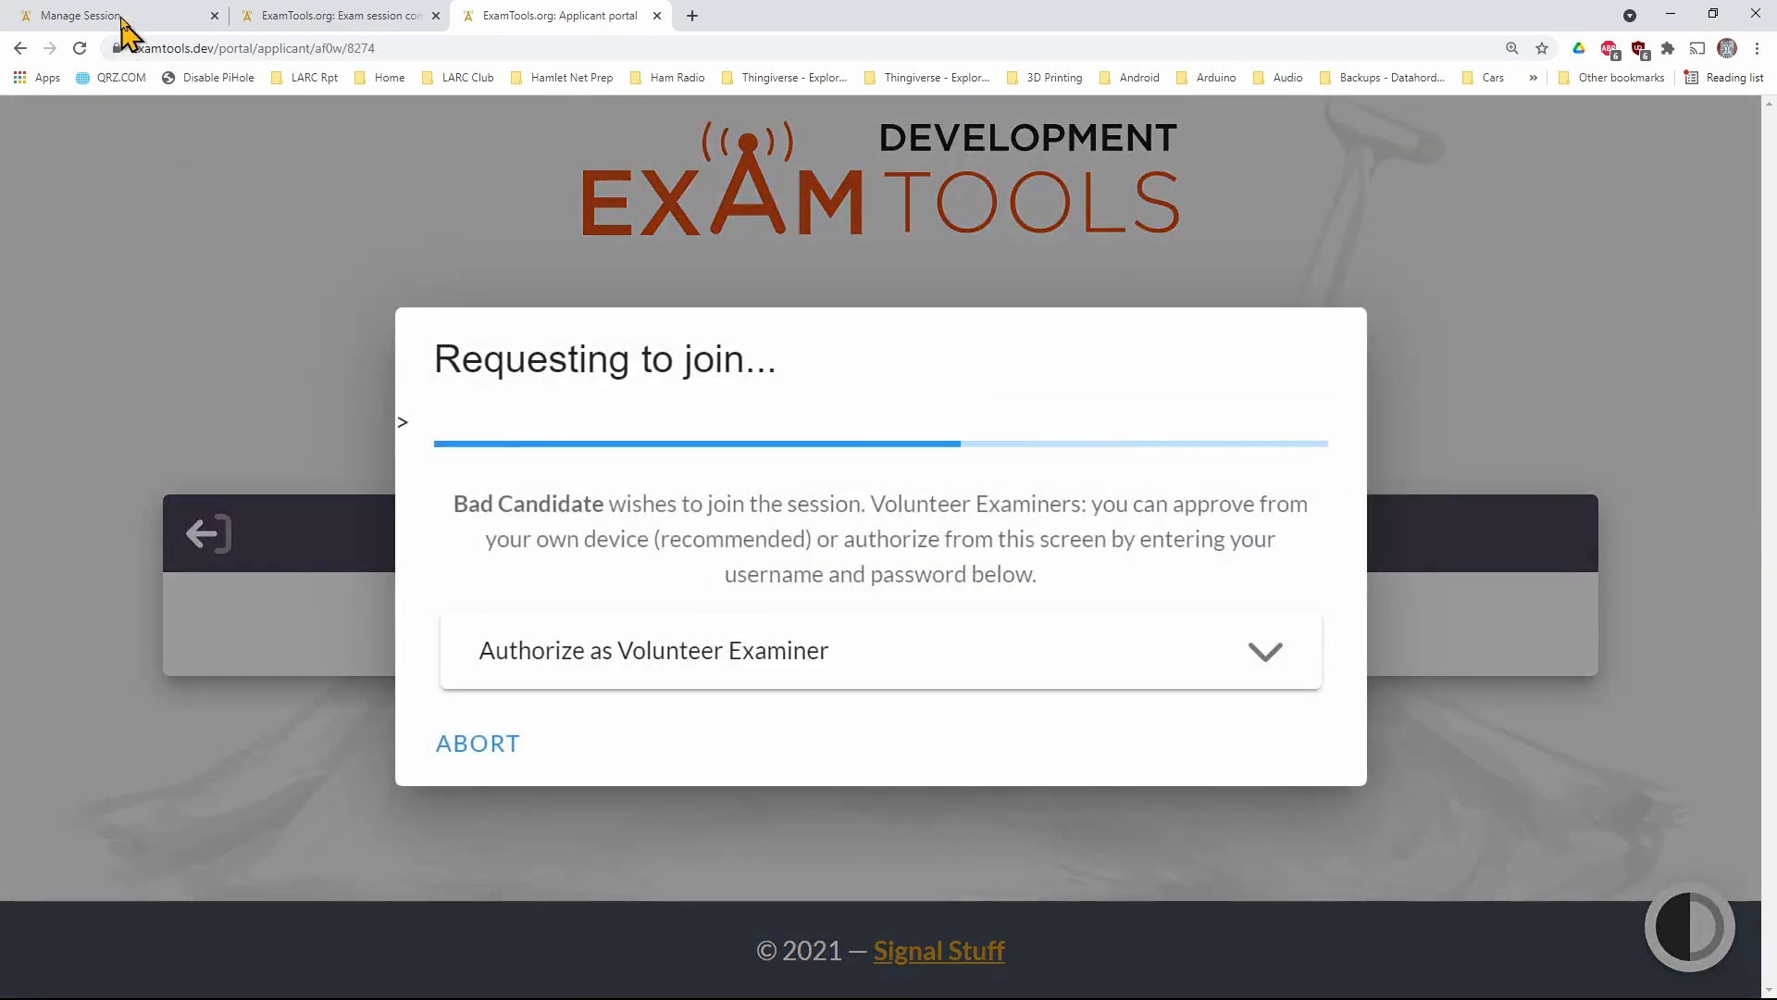
Approve the failed applicant's Join Session request as the examiner
left_click(123, 16)
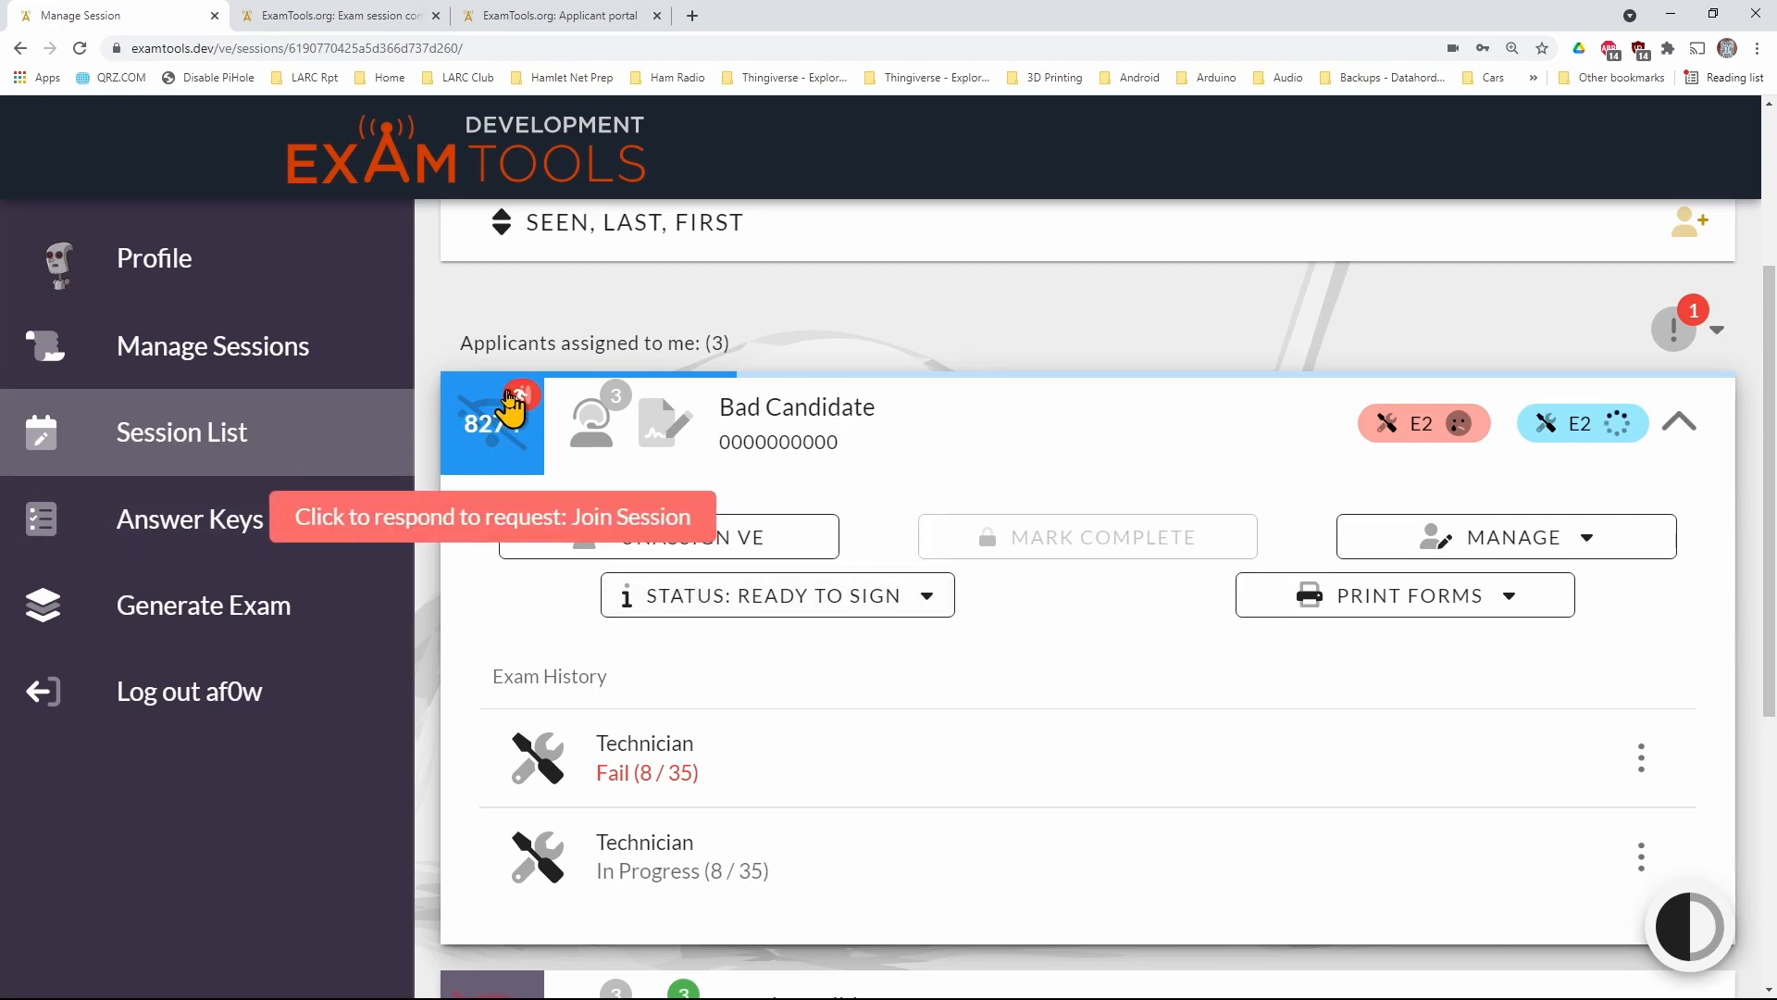
left_click(512, 405)
left_click(1297, 844)
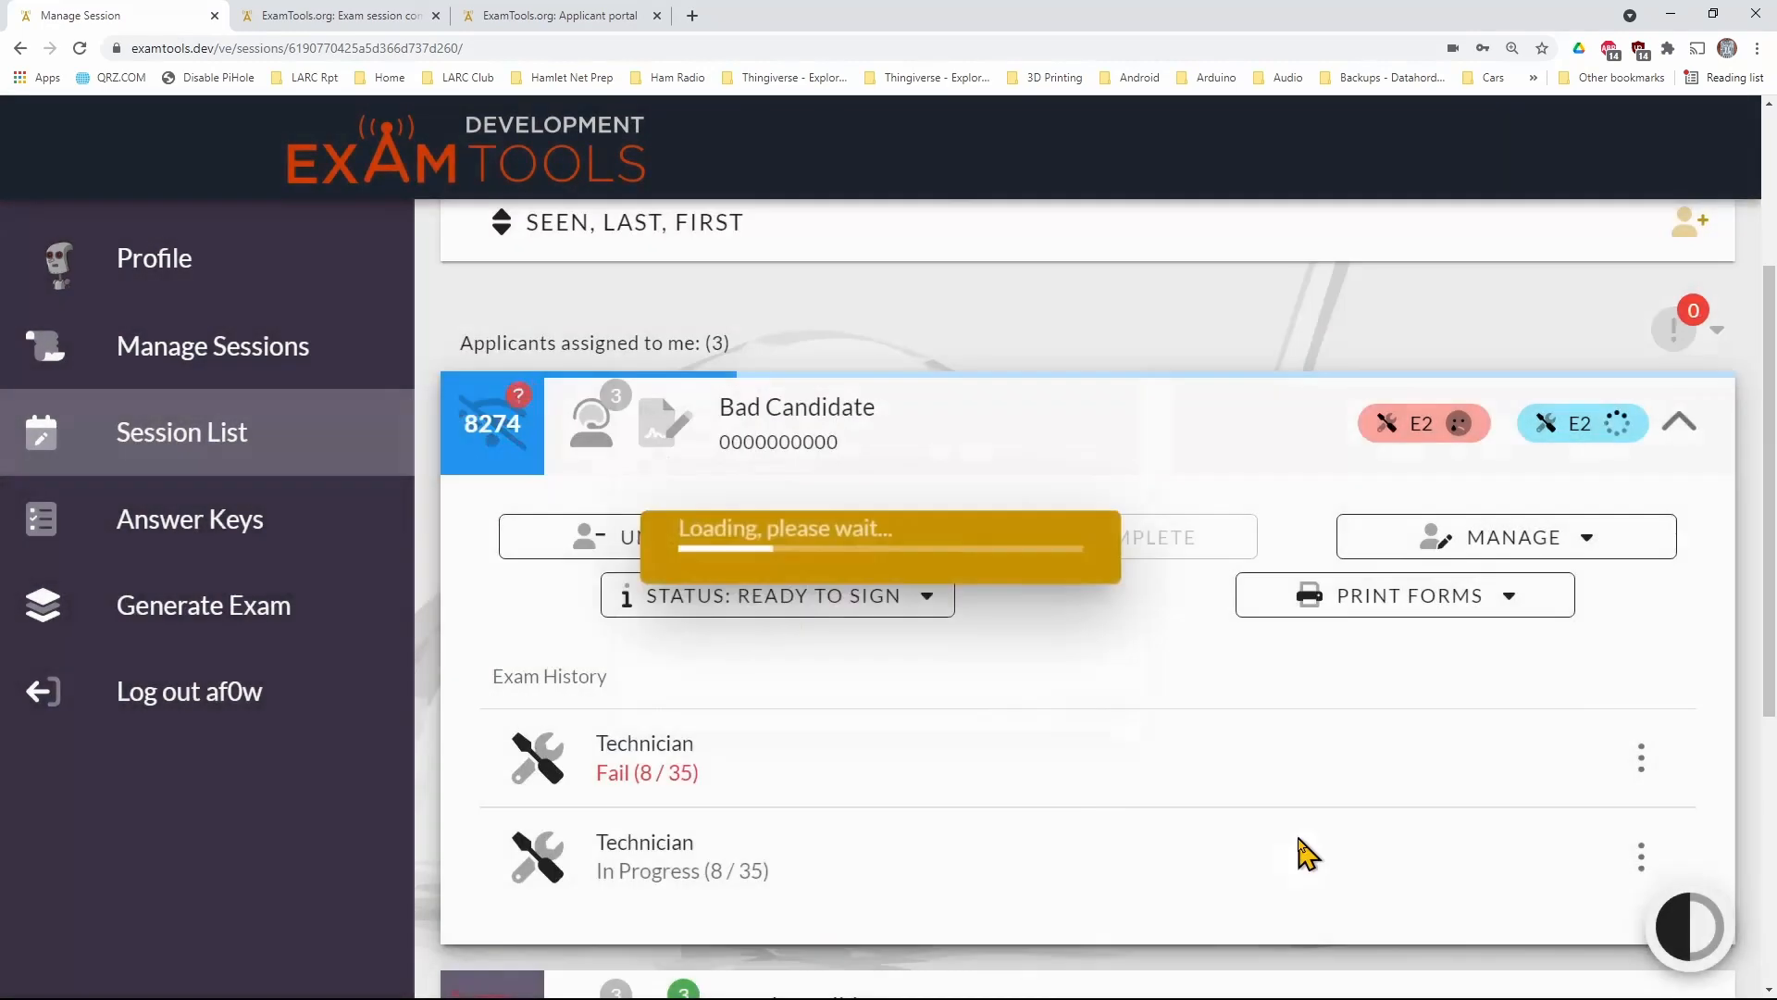
On the failed applicant's Finalize Exam page, enter "sdfg asdf" as the full name of signer
left_click(477, 18)
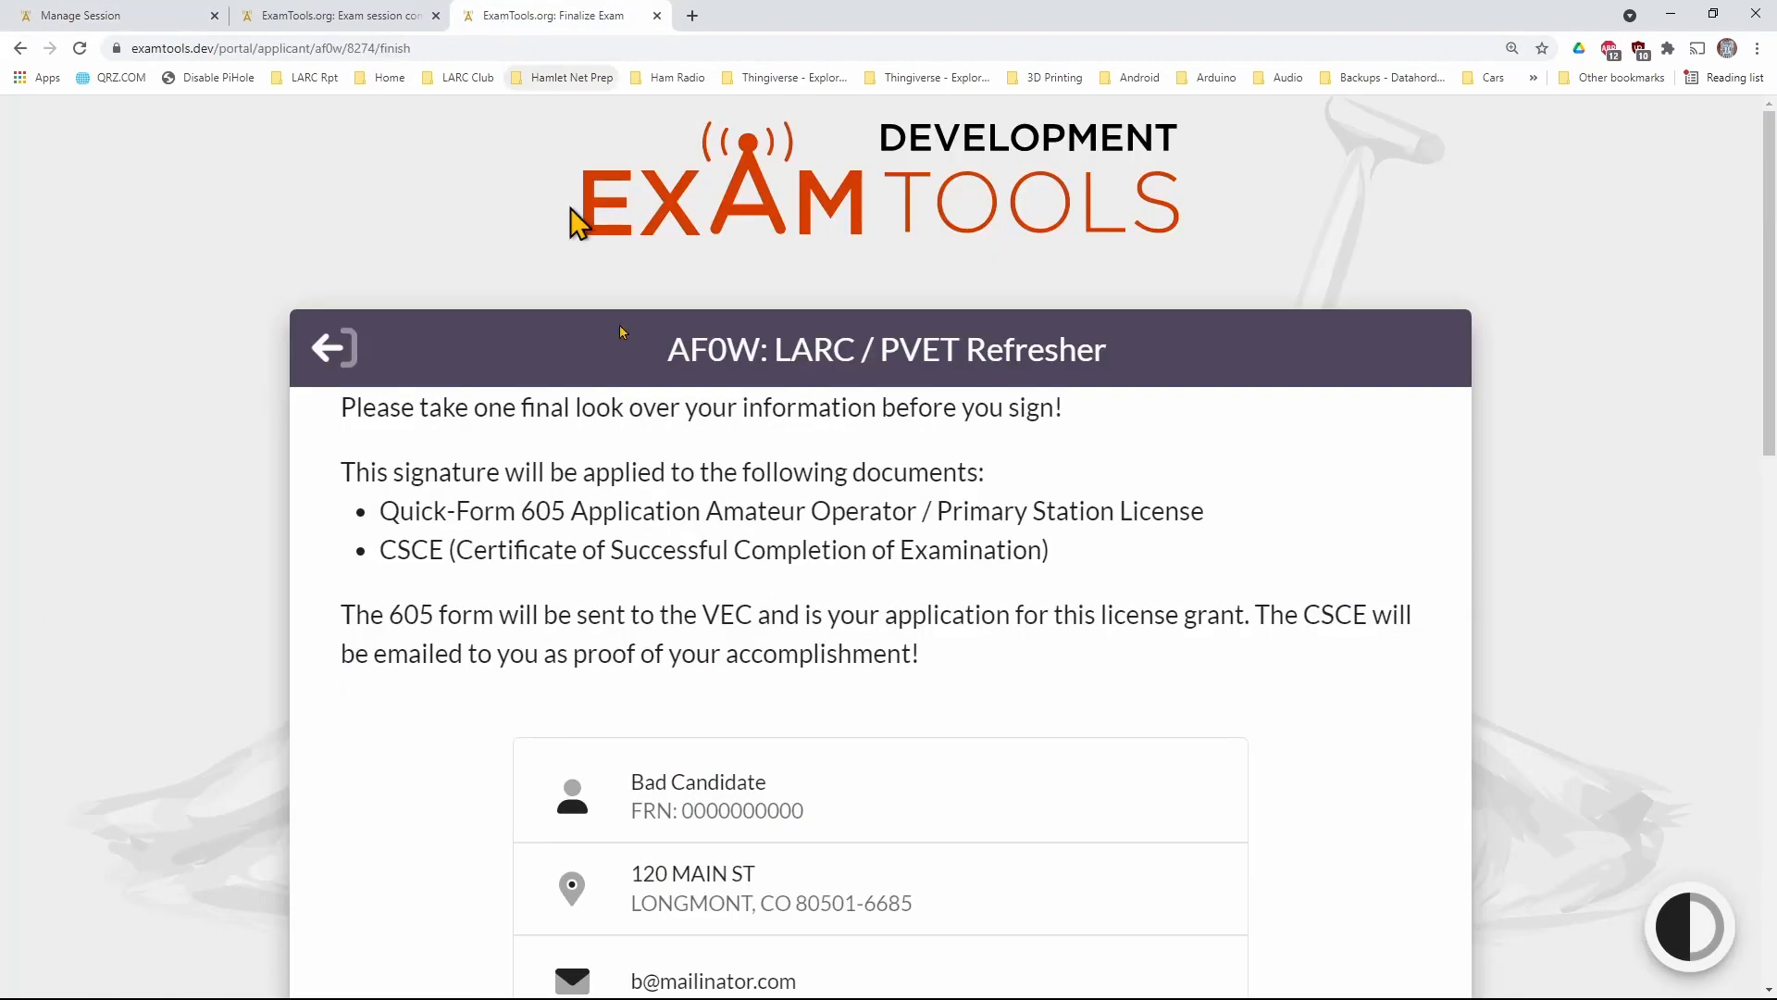
scroll(1060, 652, "down", 5)
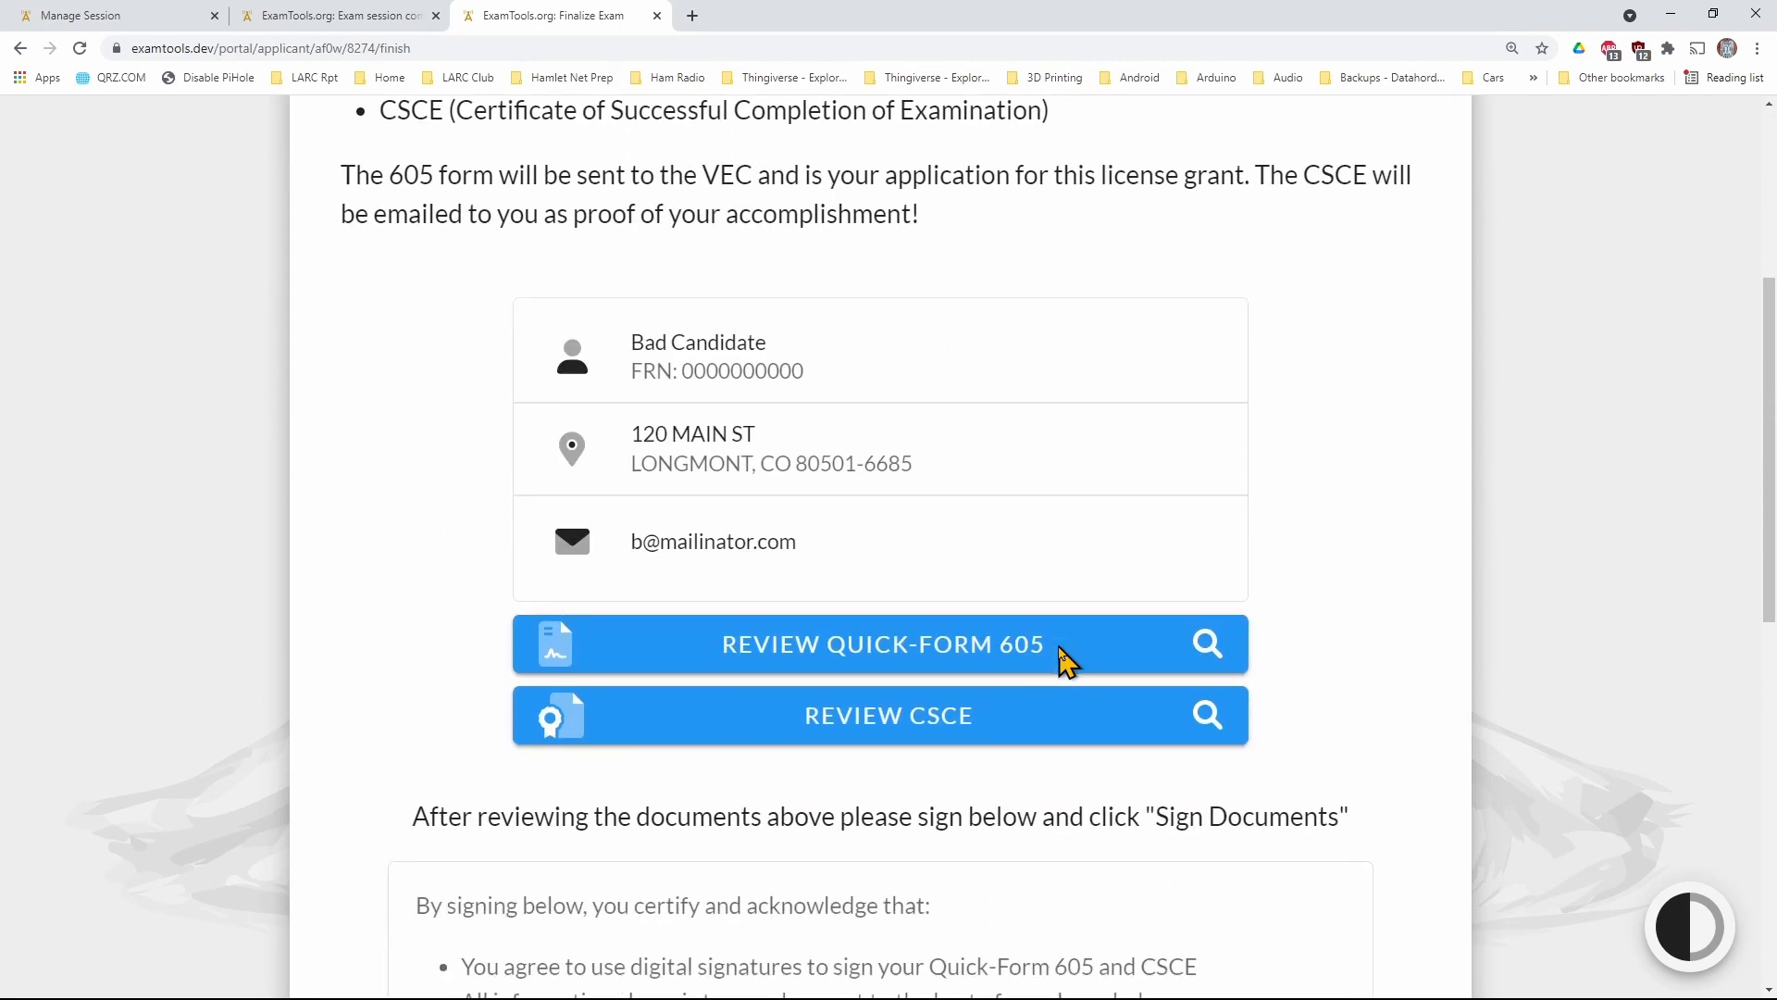
scroll(972, 663, "down", 8)
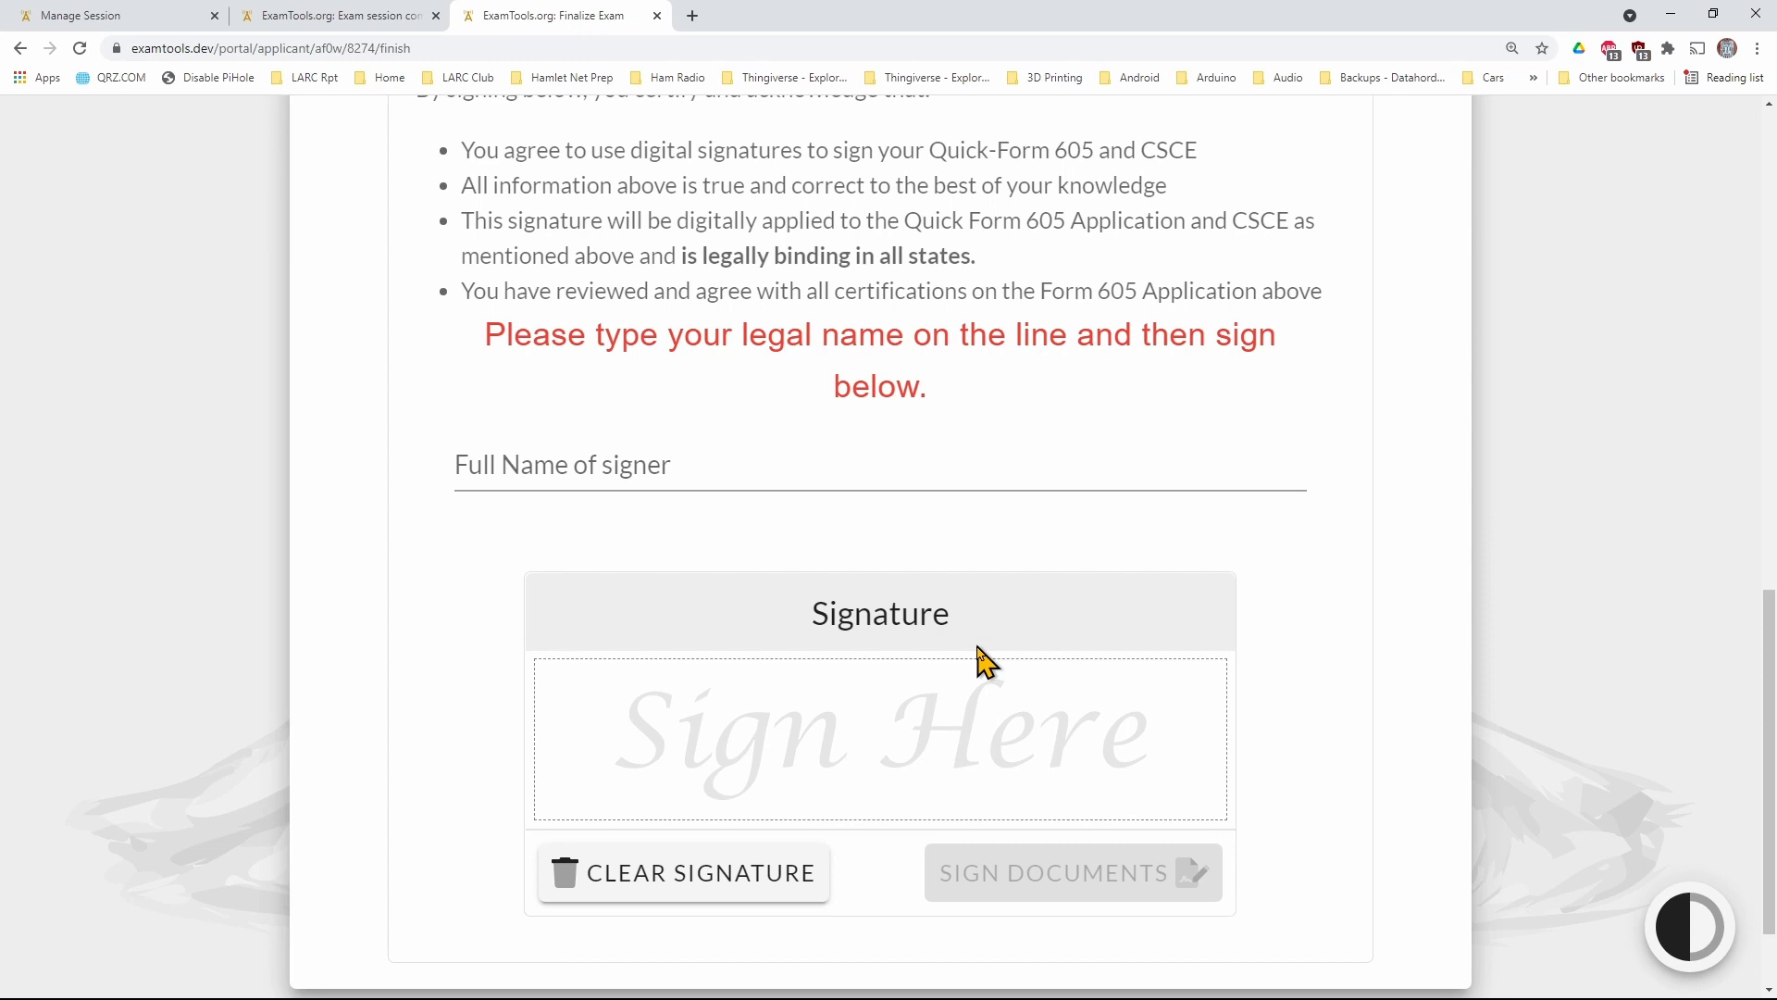
scroll(982, 653, "down", 2)
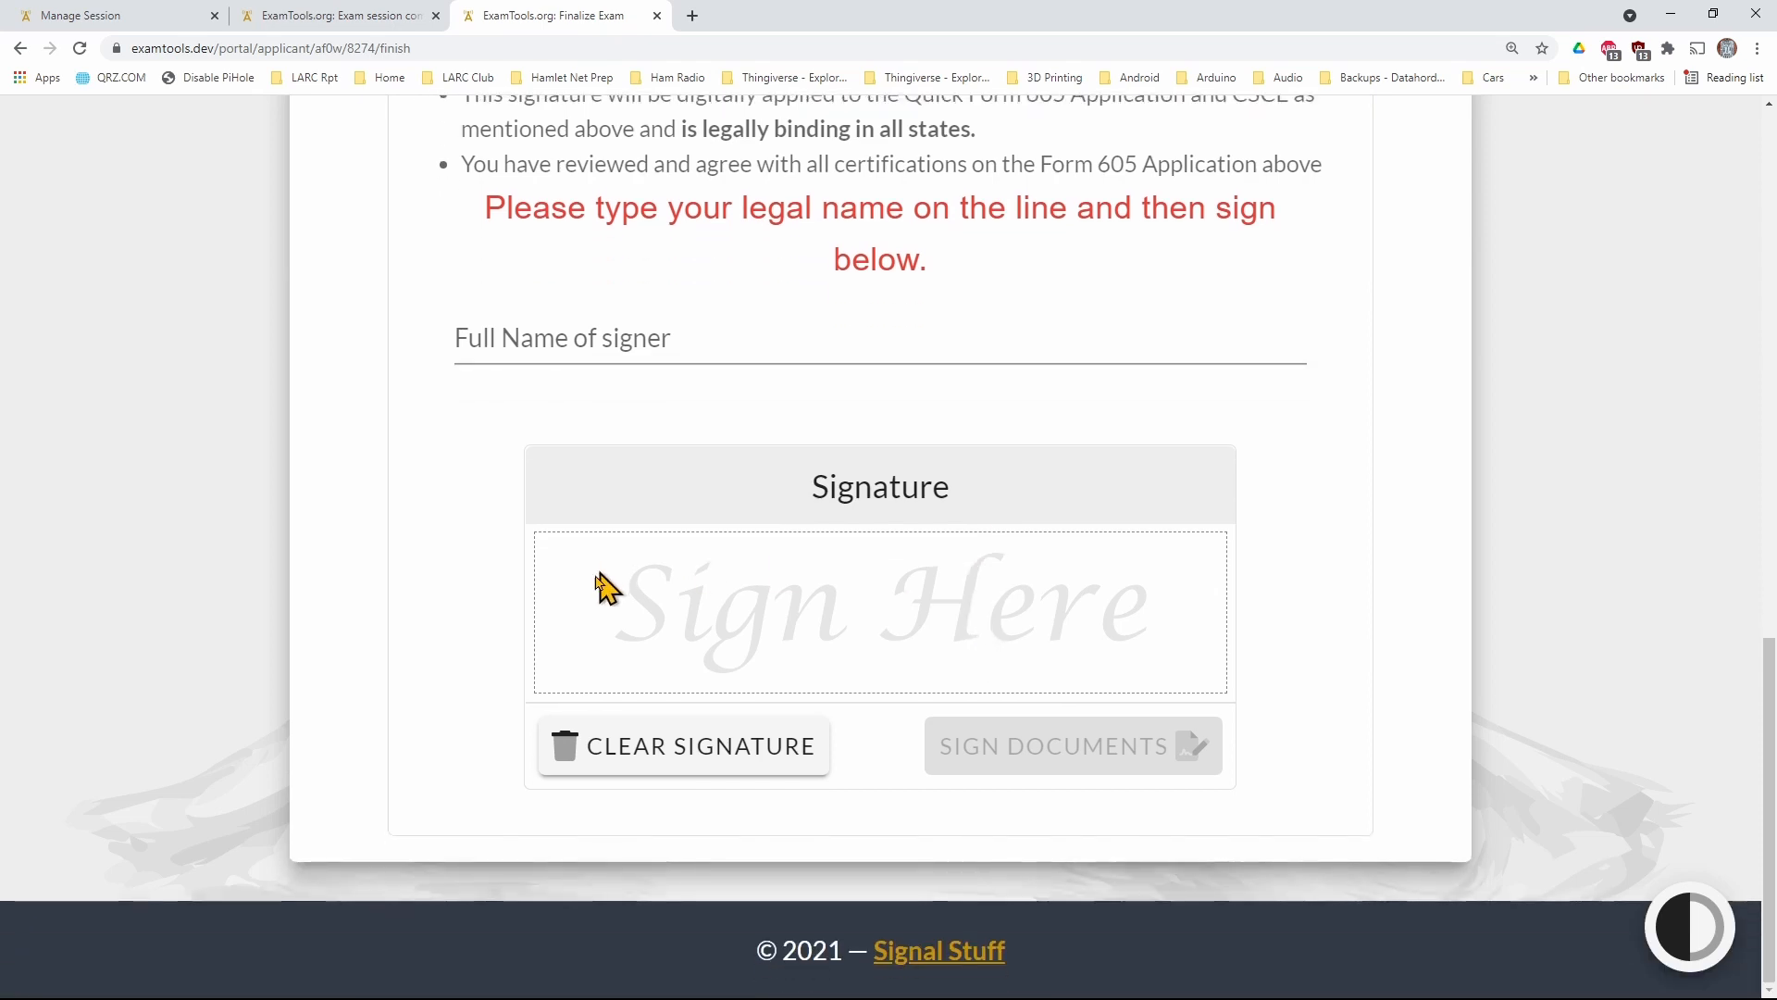
left_click(579, 637)
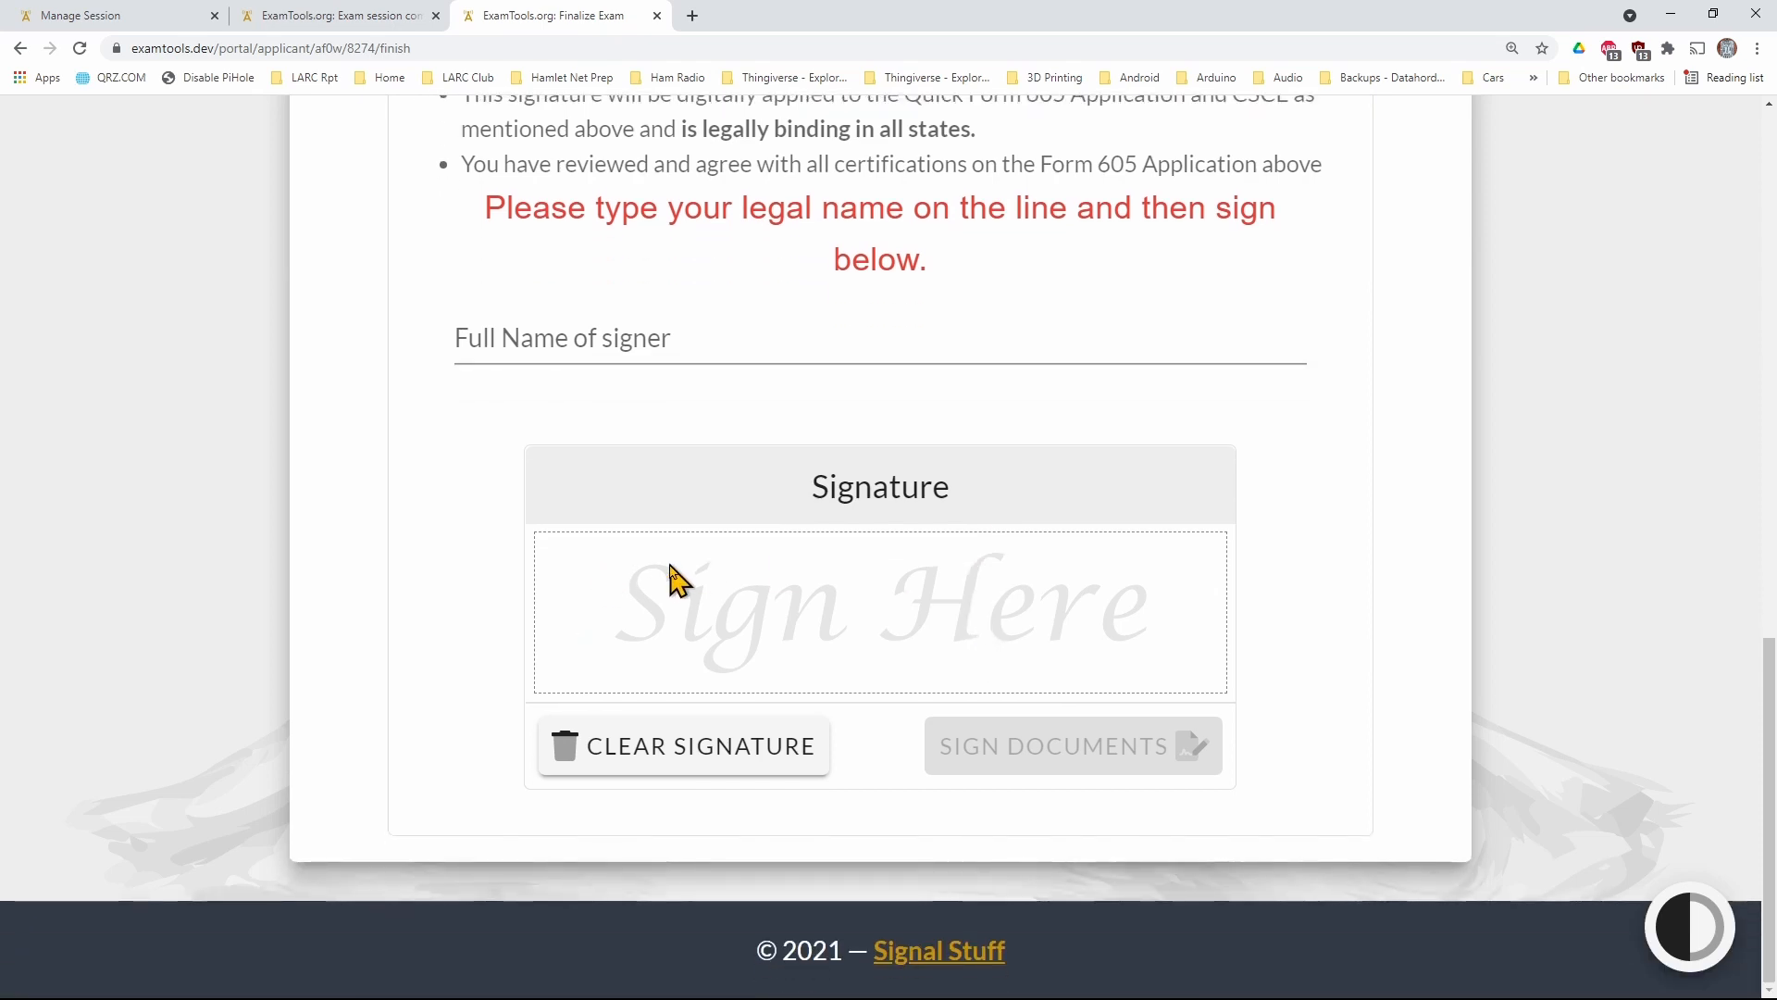
left_click(591, 345)
type("sdfg asdf")
Draw the failed applicant's signature freehand, sign the Quick-Form 605 and CSCE documents, and finish the applicant's session
mouse_move(668, 633)
left_mouse_down()
mouse_move(731, 611)
mouse_move(843, 630)
left_mouse_up()
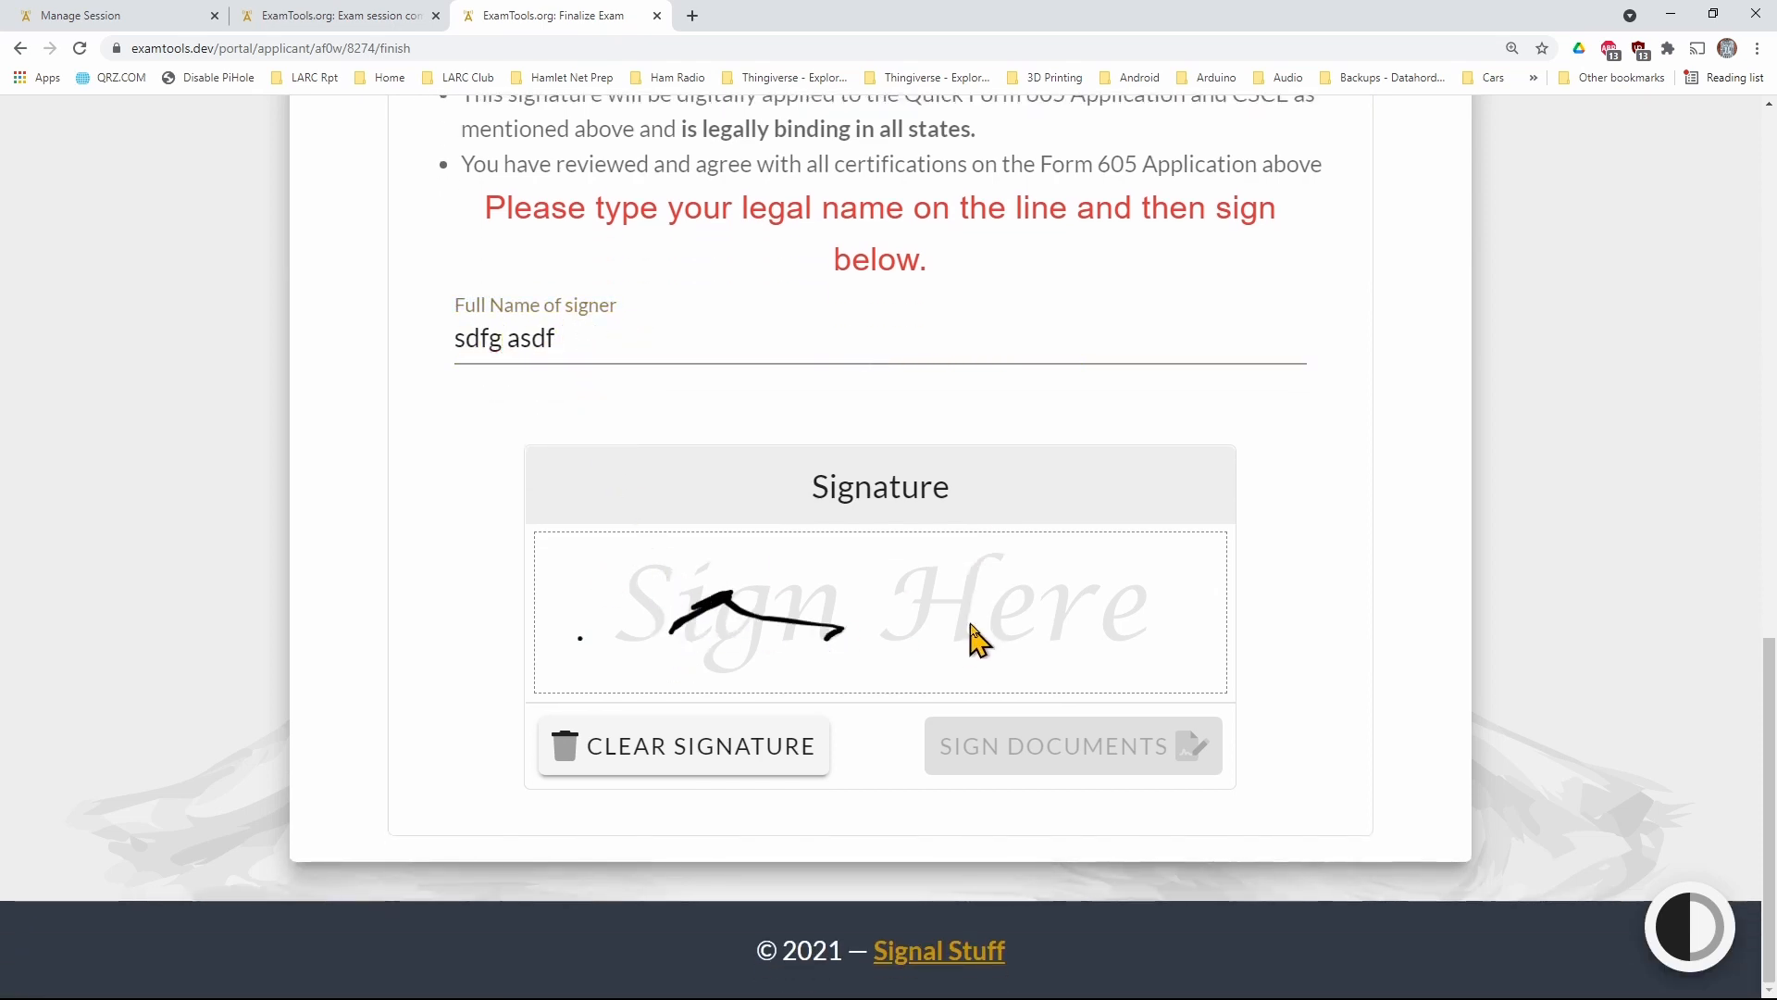
left_click_drag(969, 618, 1137, 686)
left_click(1116, 761)
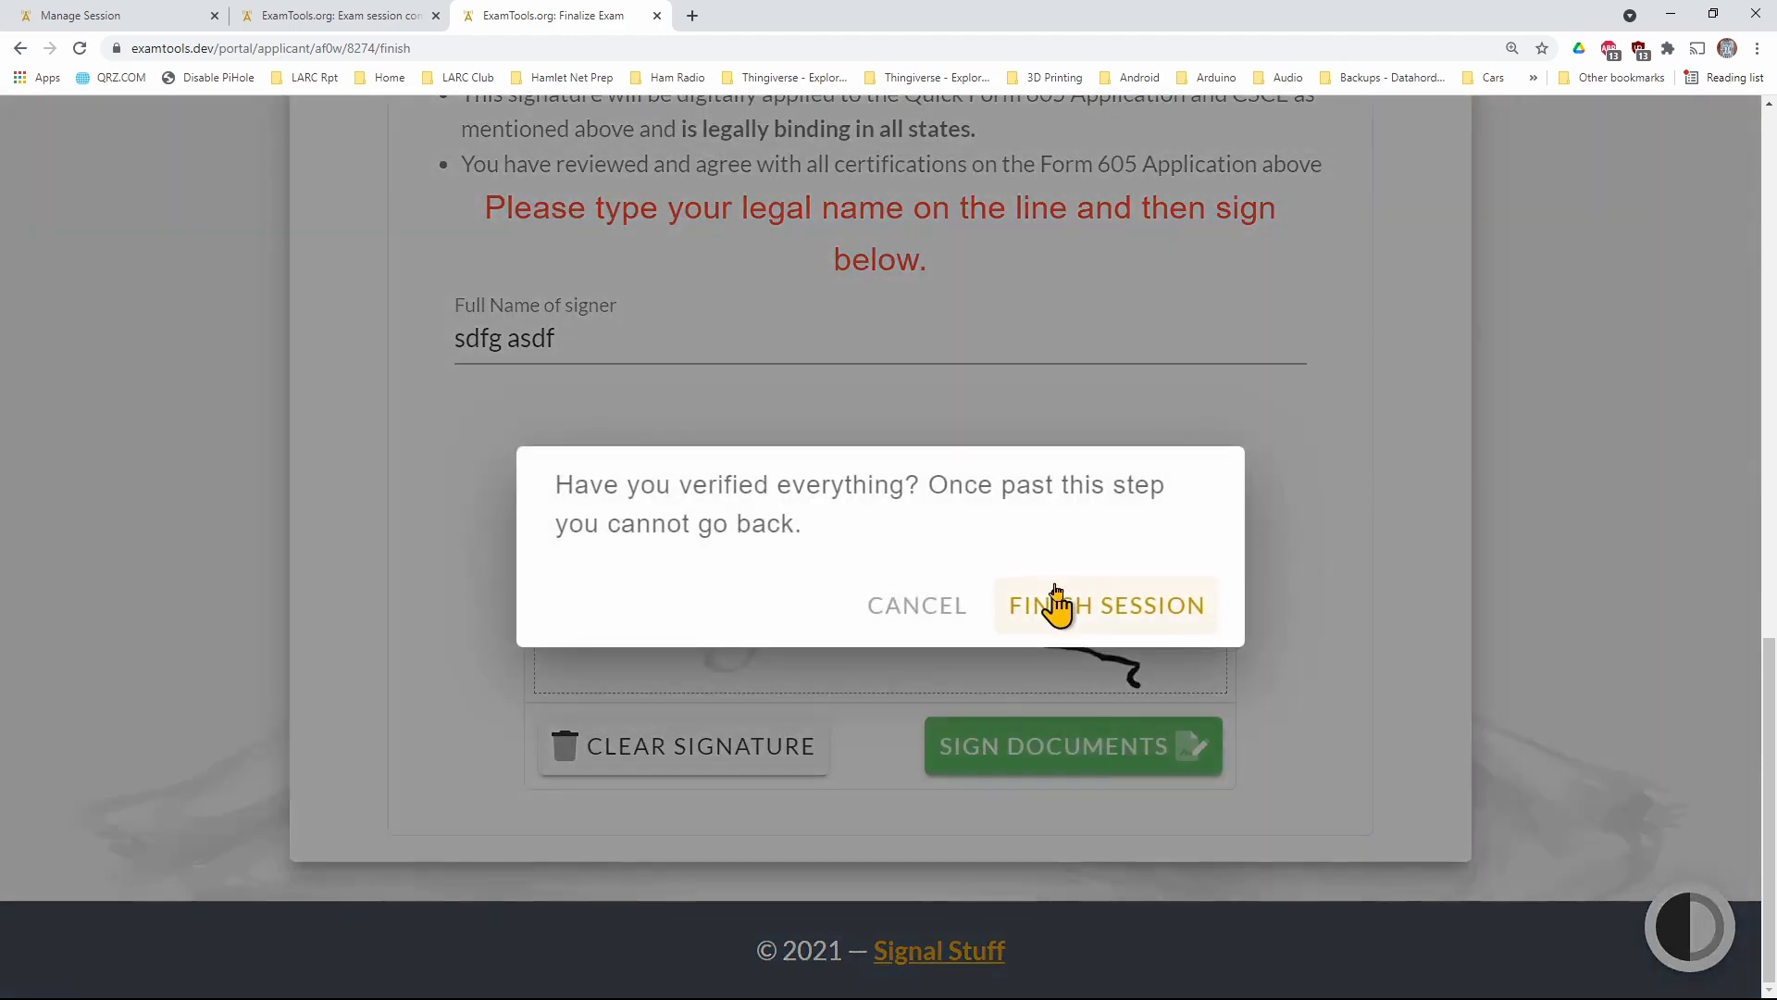
left_click(1064, 613)
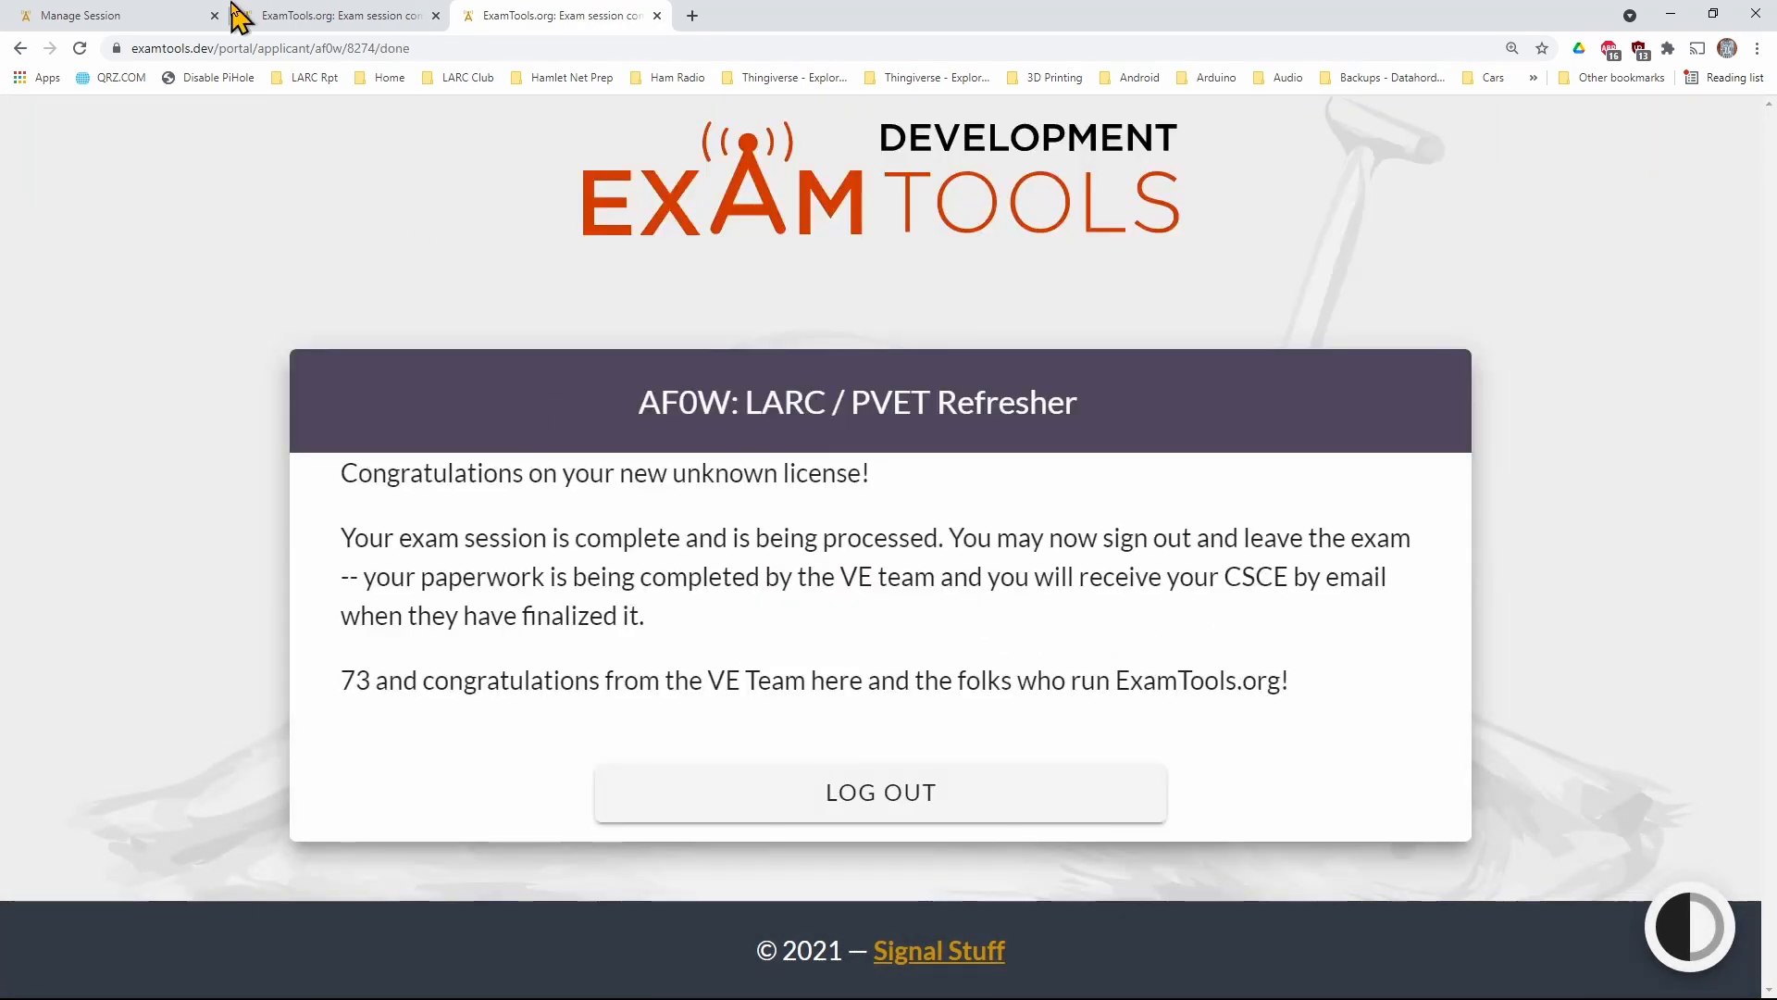
As examiner AF0W, preview the failed applicant's forms before signing and examine the CSCE's passed elements and applicant signature
left_click(141, 20)
left_click(661, 453)
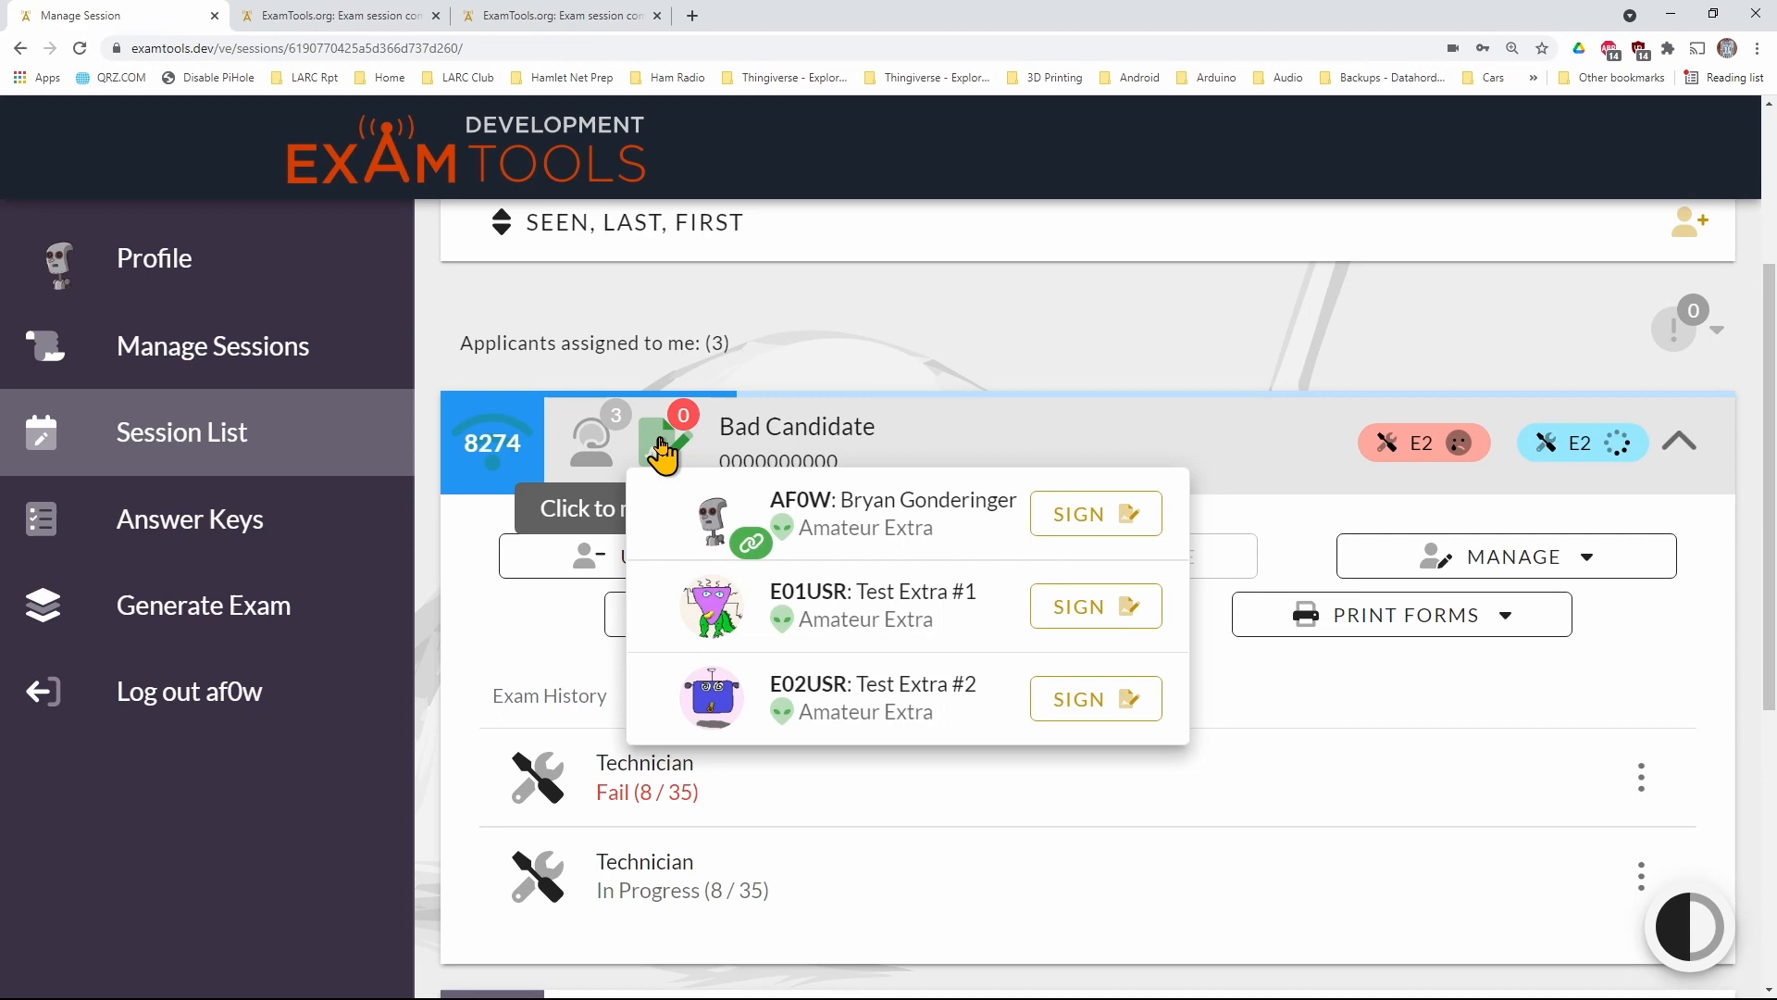
left_click(1048, 516)
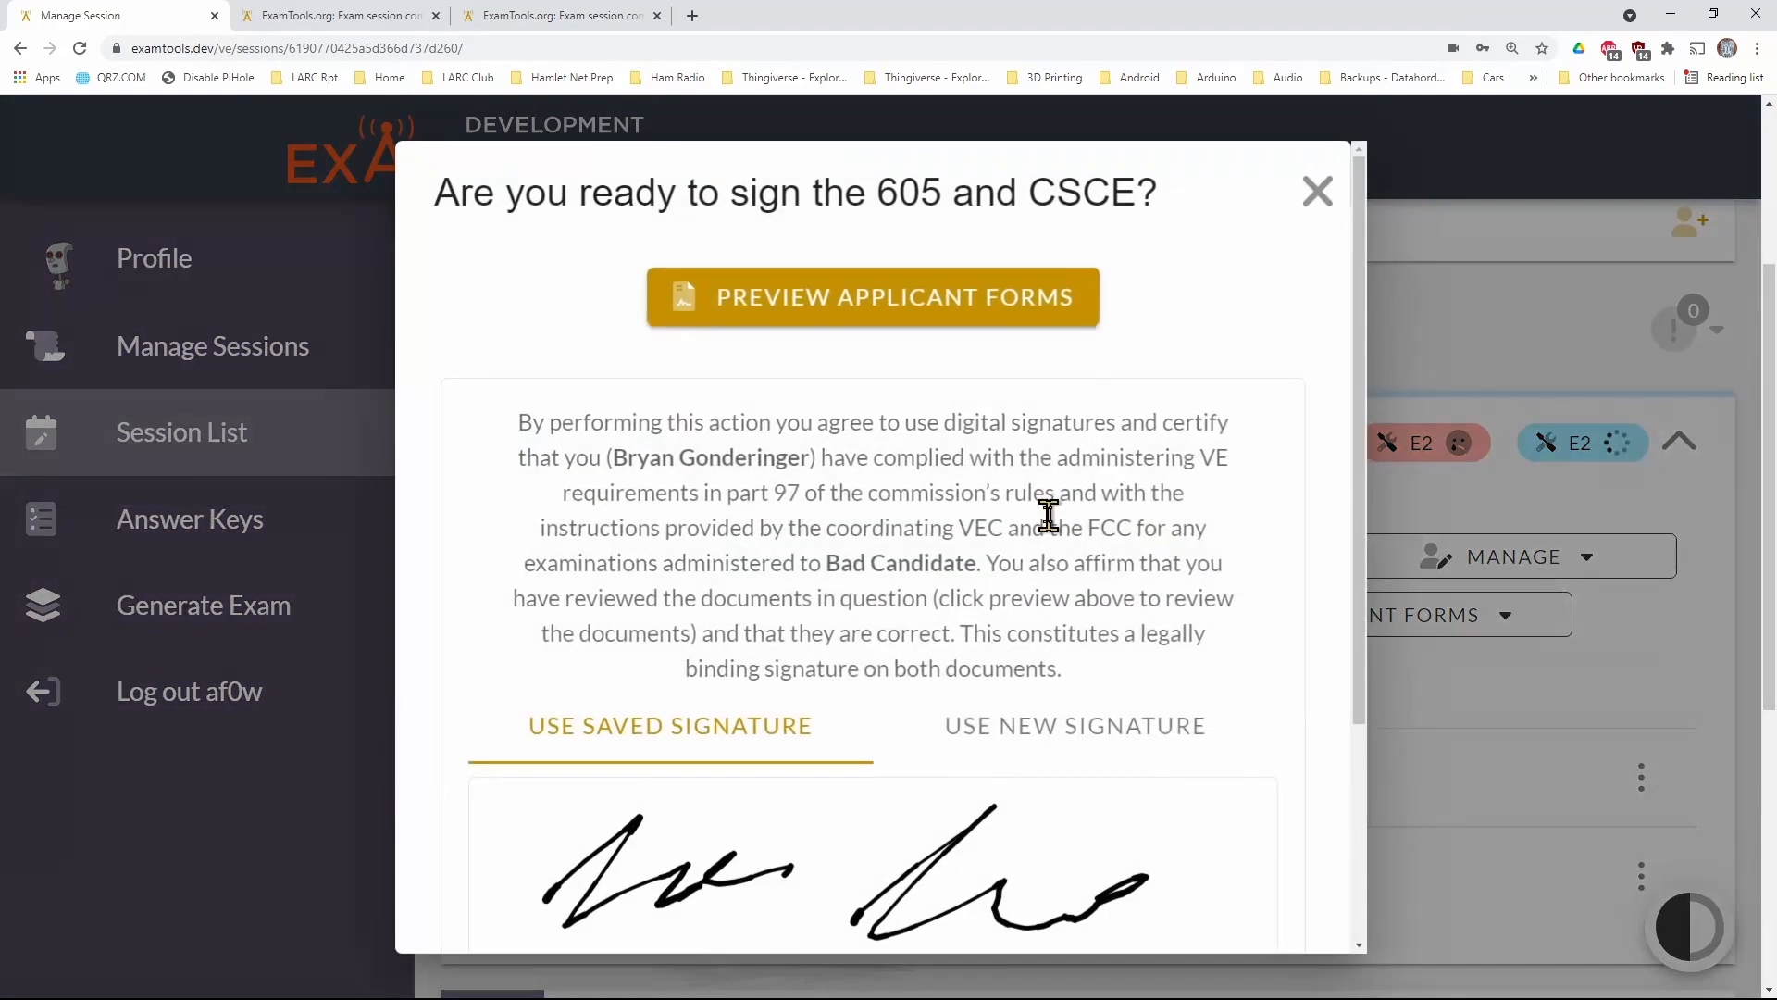
left_click(906, 316)
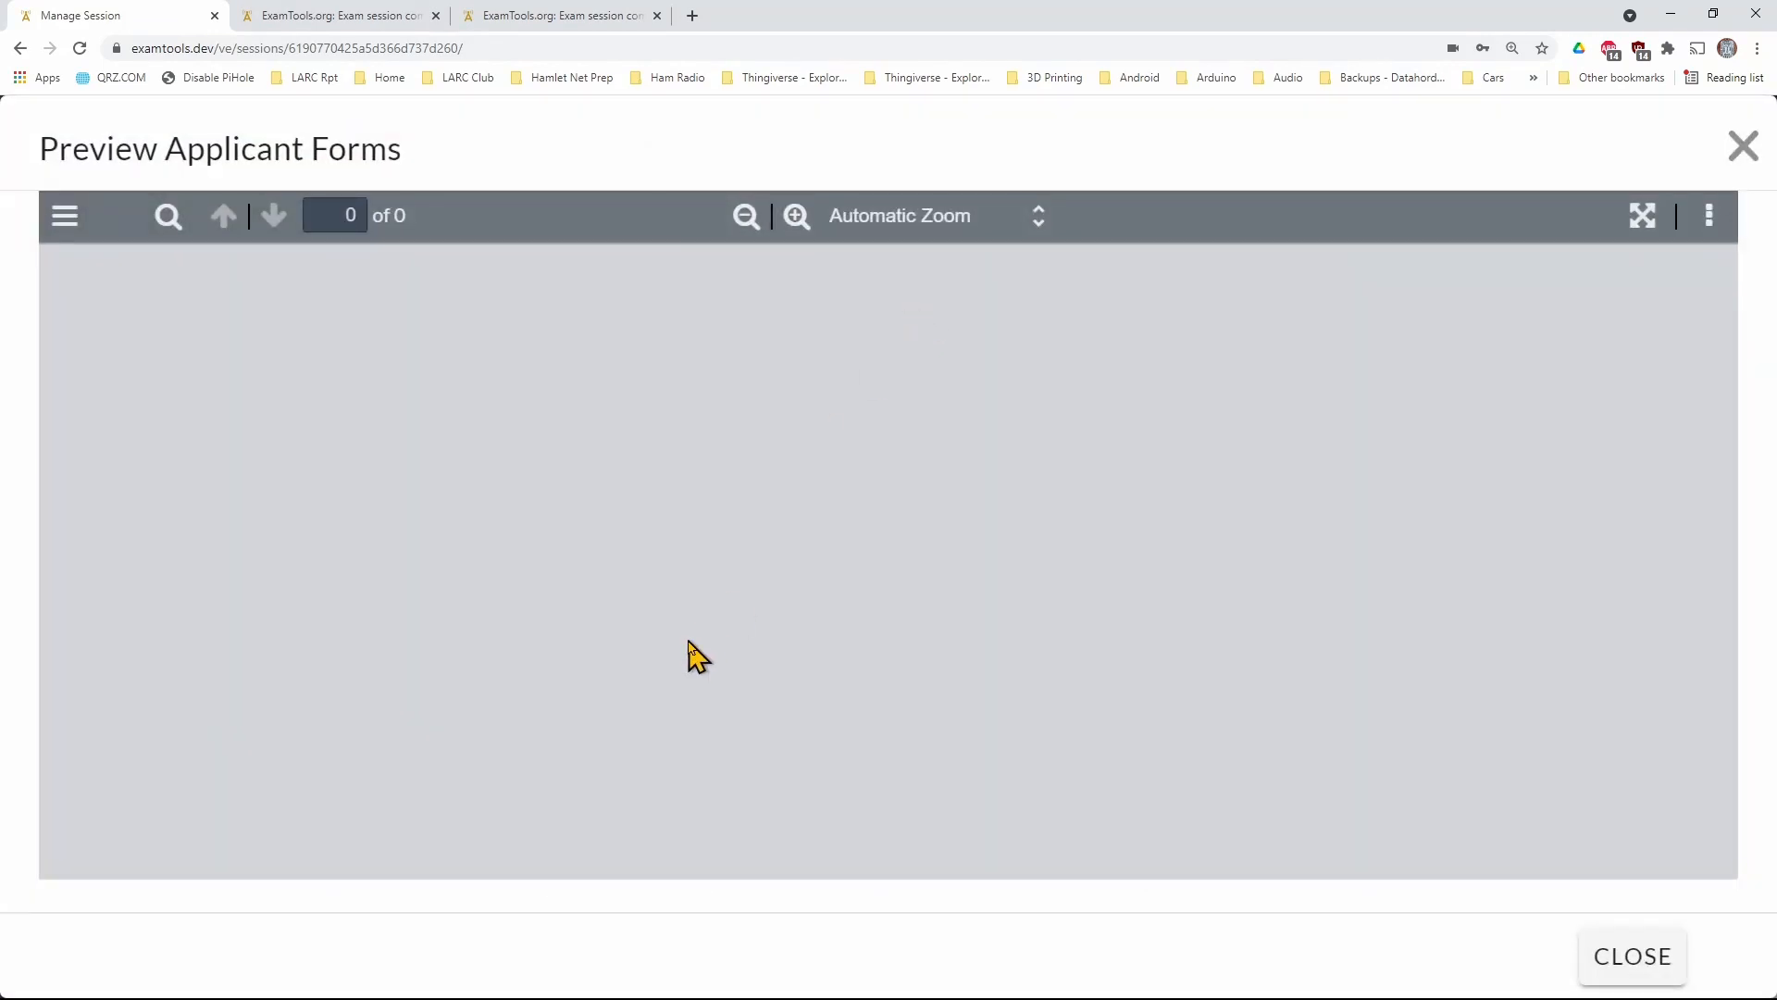
scroll(685, 662, "down", 3)
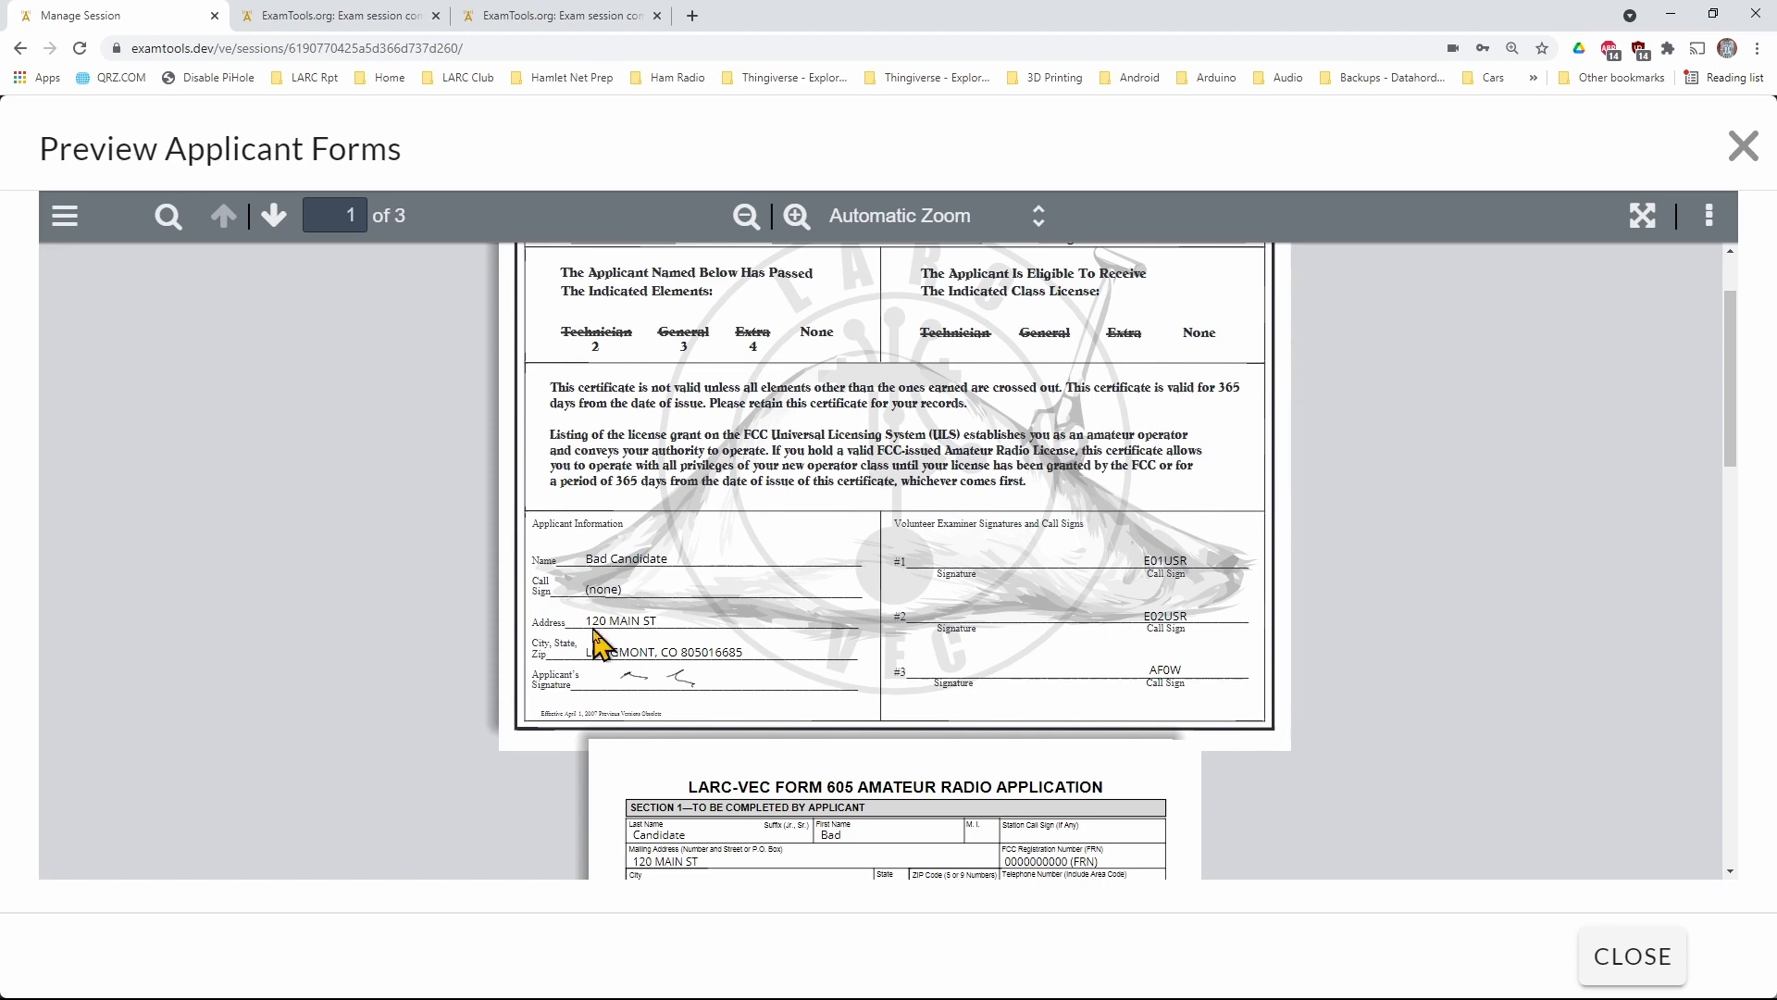
key("Escape")
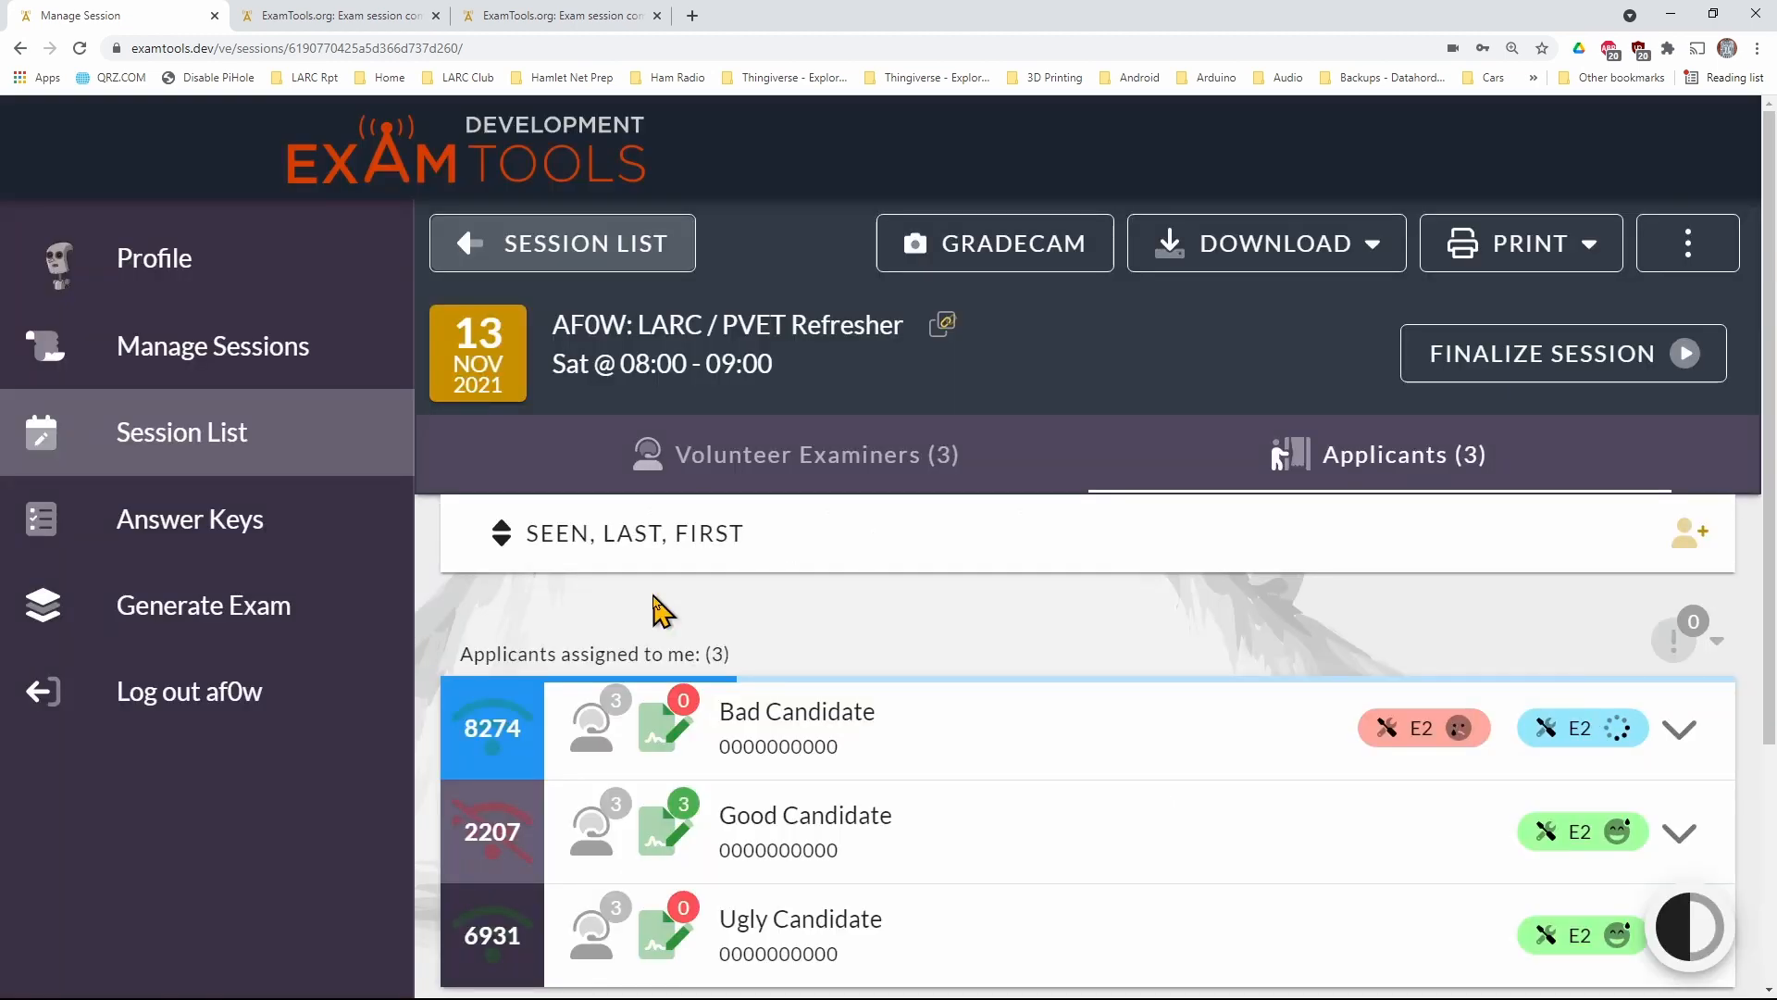